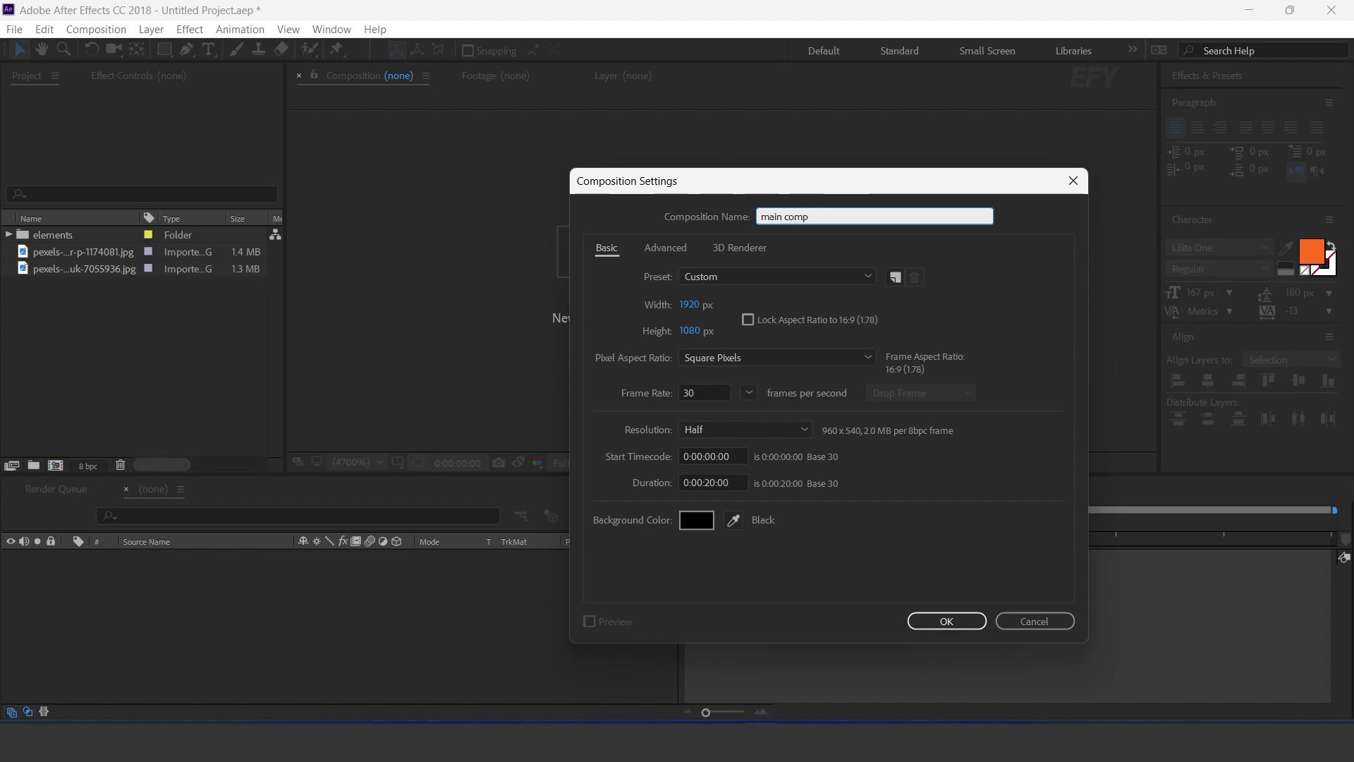
- Create two 1920 × 1080 px compositions named "main comp" and "BG", at 30 fps and 20 seconds long
key(Return)
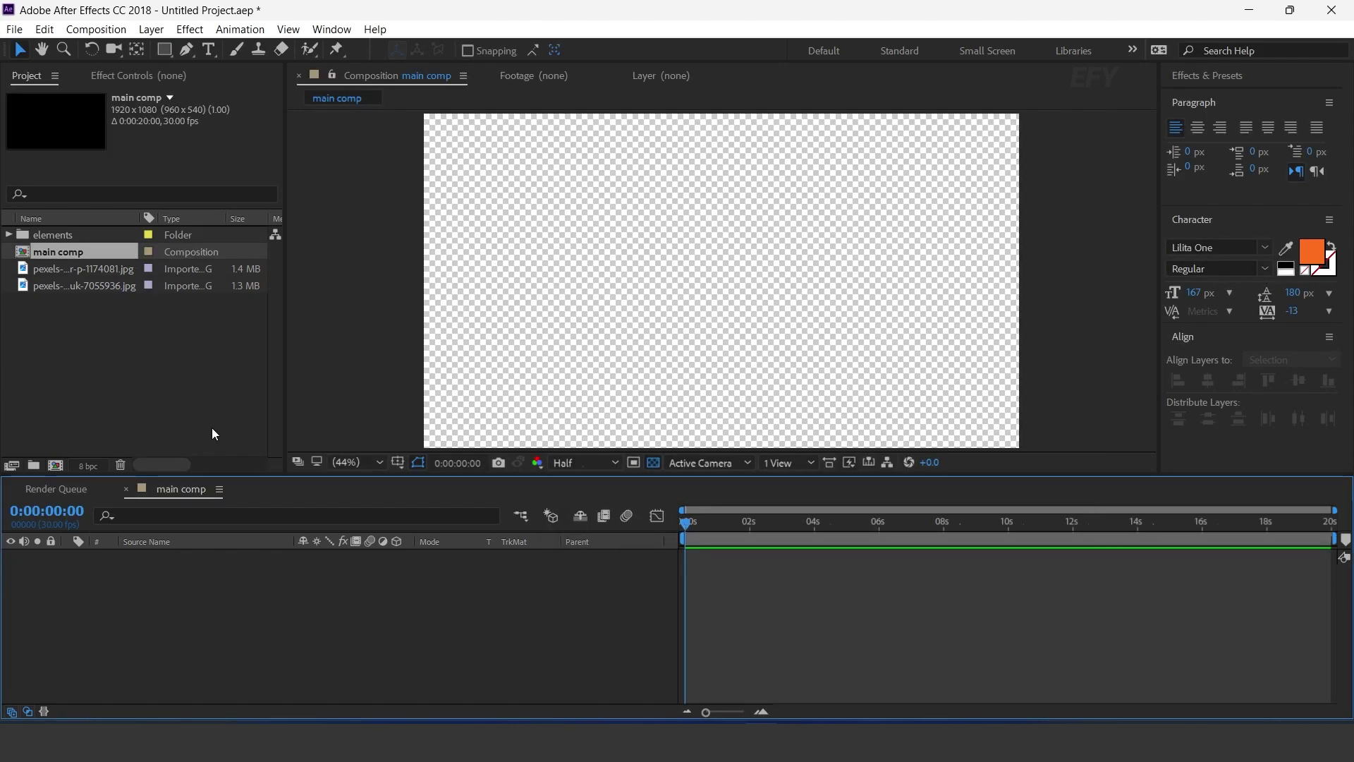
click(56, 466)
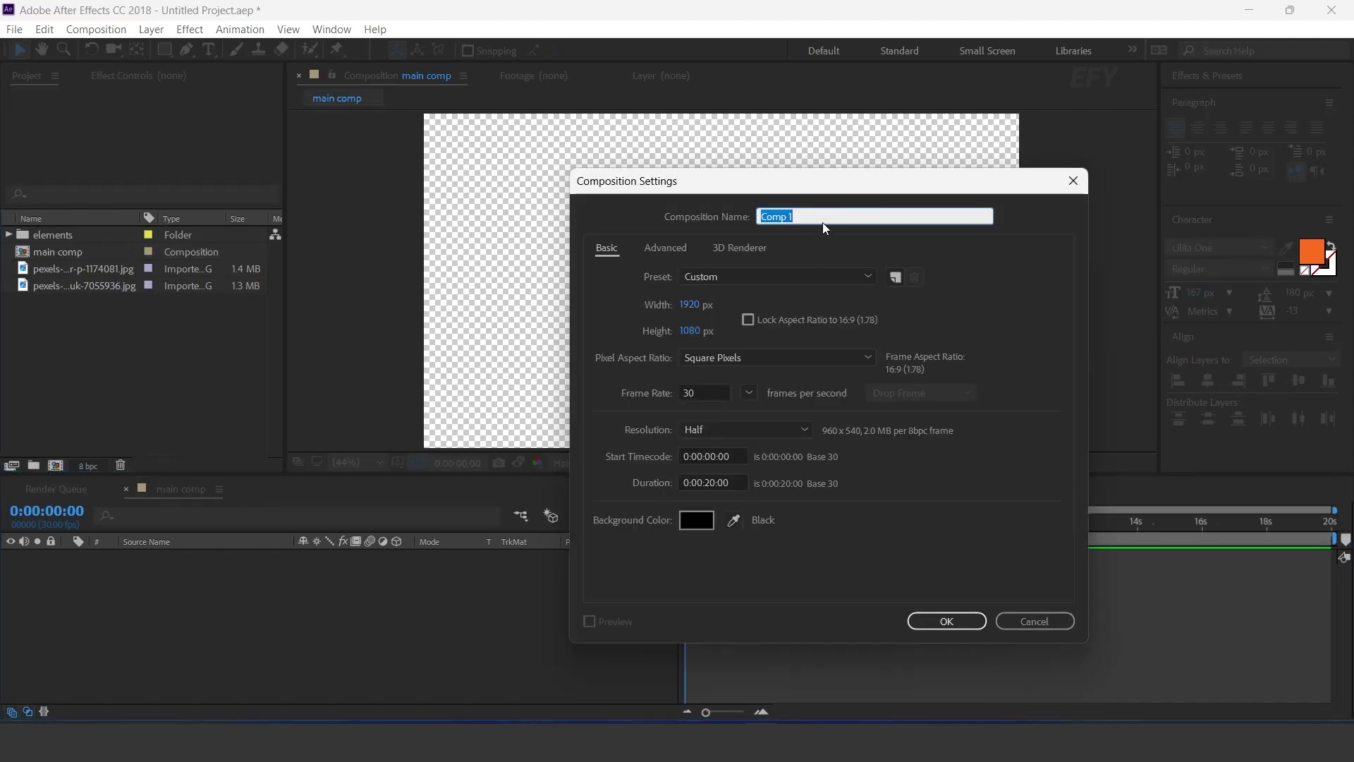
text(BG)
key(Return)
- Add a white solid, 1920 × 1080 px, to the BG composition
right_click(477, 618)
mouse_move(522, 428)
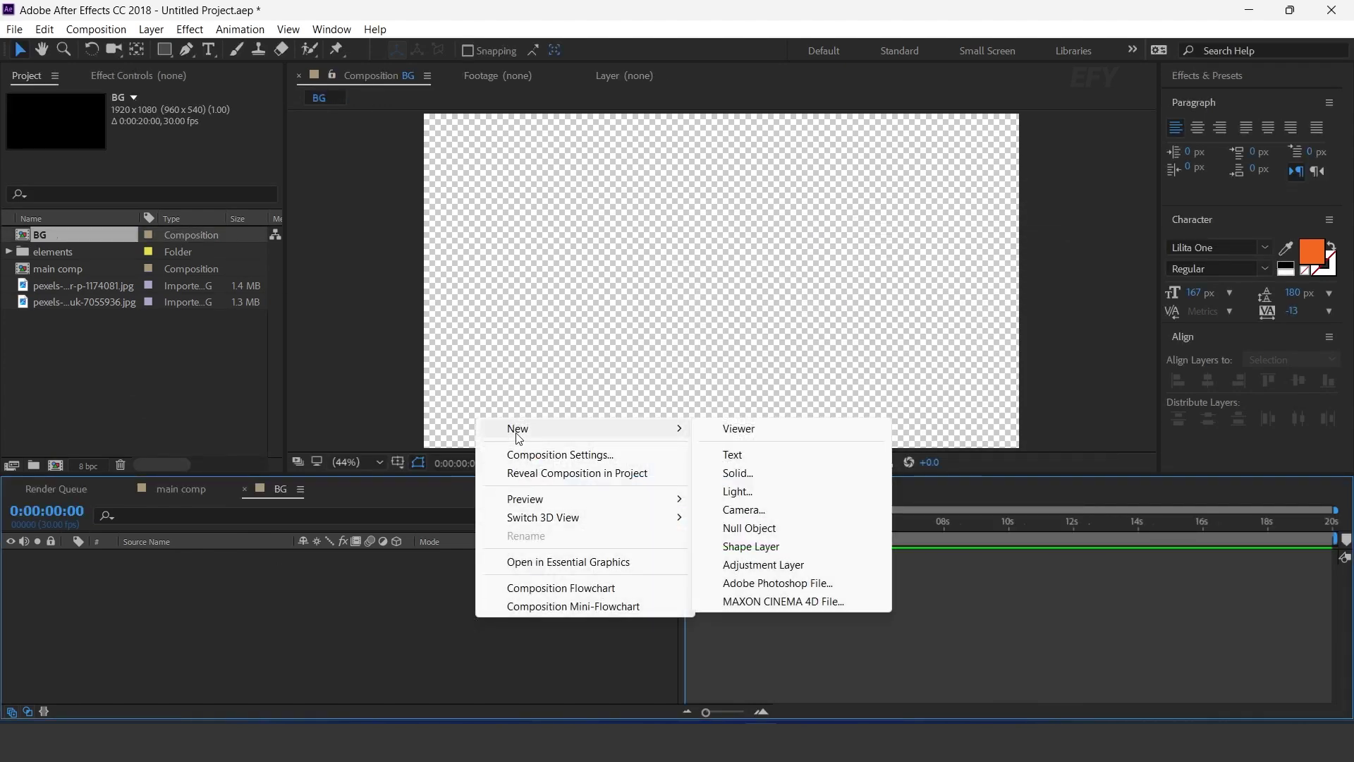
click(747, 474)
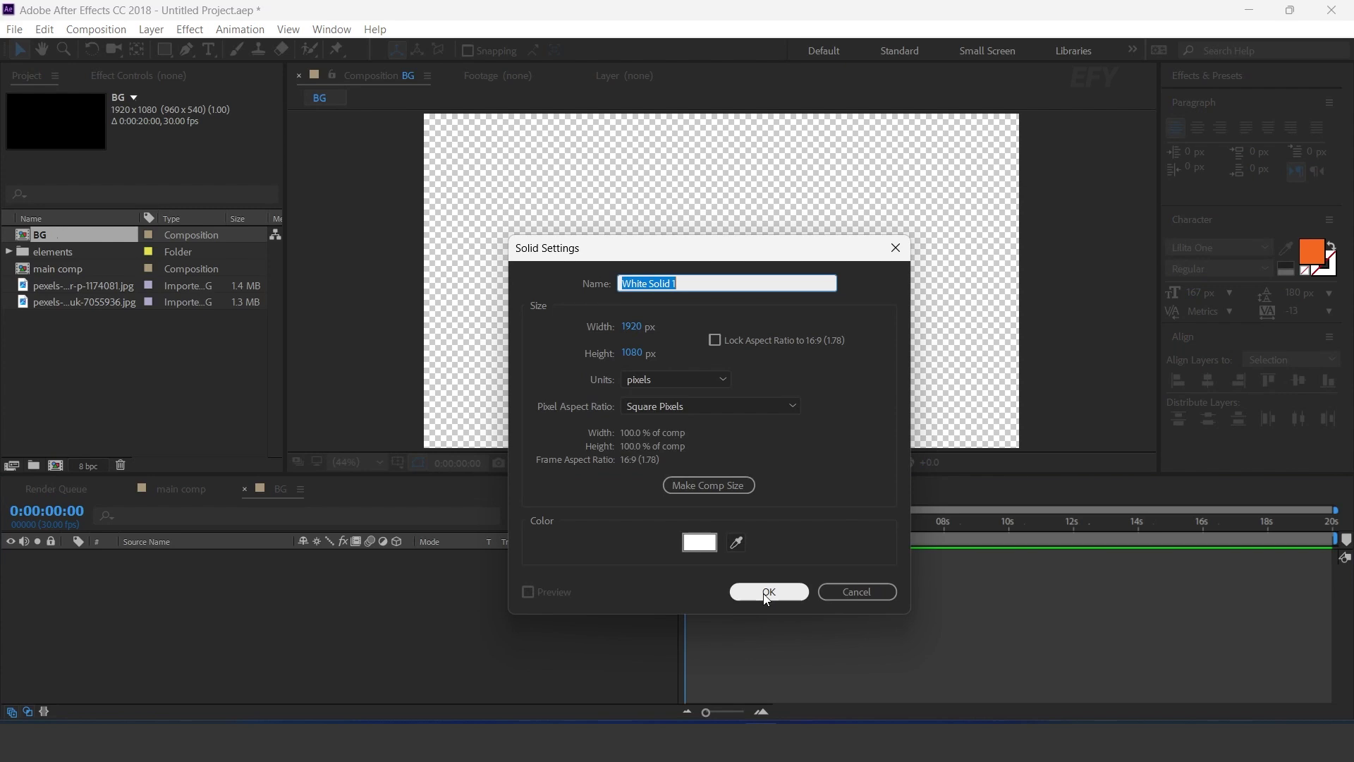
click(767, 593)
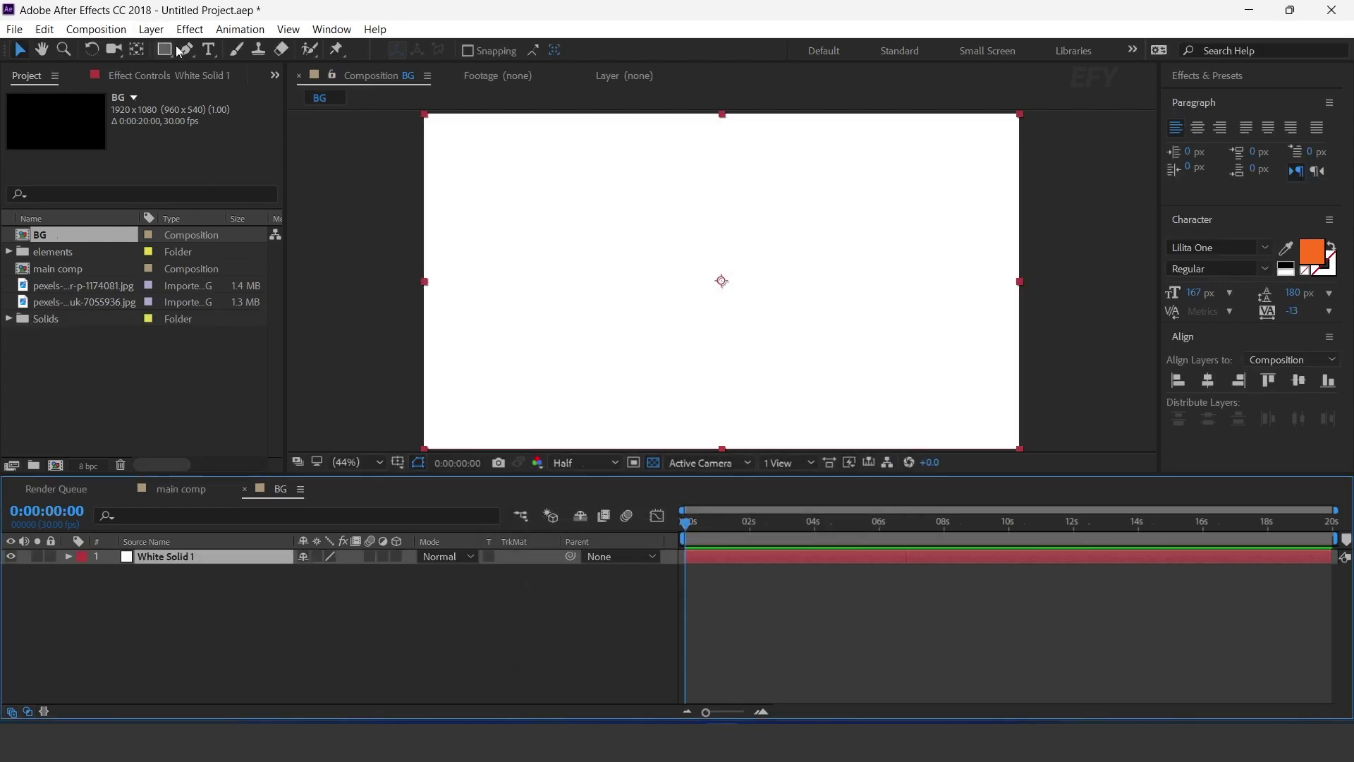
- Draw a closed wavy shape with the Pen tool covering the upper-left corner of the BG frame, on its own shape layer
click(187, 49)
drag(686, 290, 727, 358)
key(F2)
click(407, 350)
drag(544, 324, 604, 253)
drag(790, 202, 898, 204)
drag(942, 154, 949, 129)
drag(844, 151, 847, 240)
scroll(850, 247, down, 2)
click(898, 172)
click(566, 172)
click(600, 355)
scroll(766, 307, up, 2)
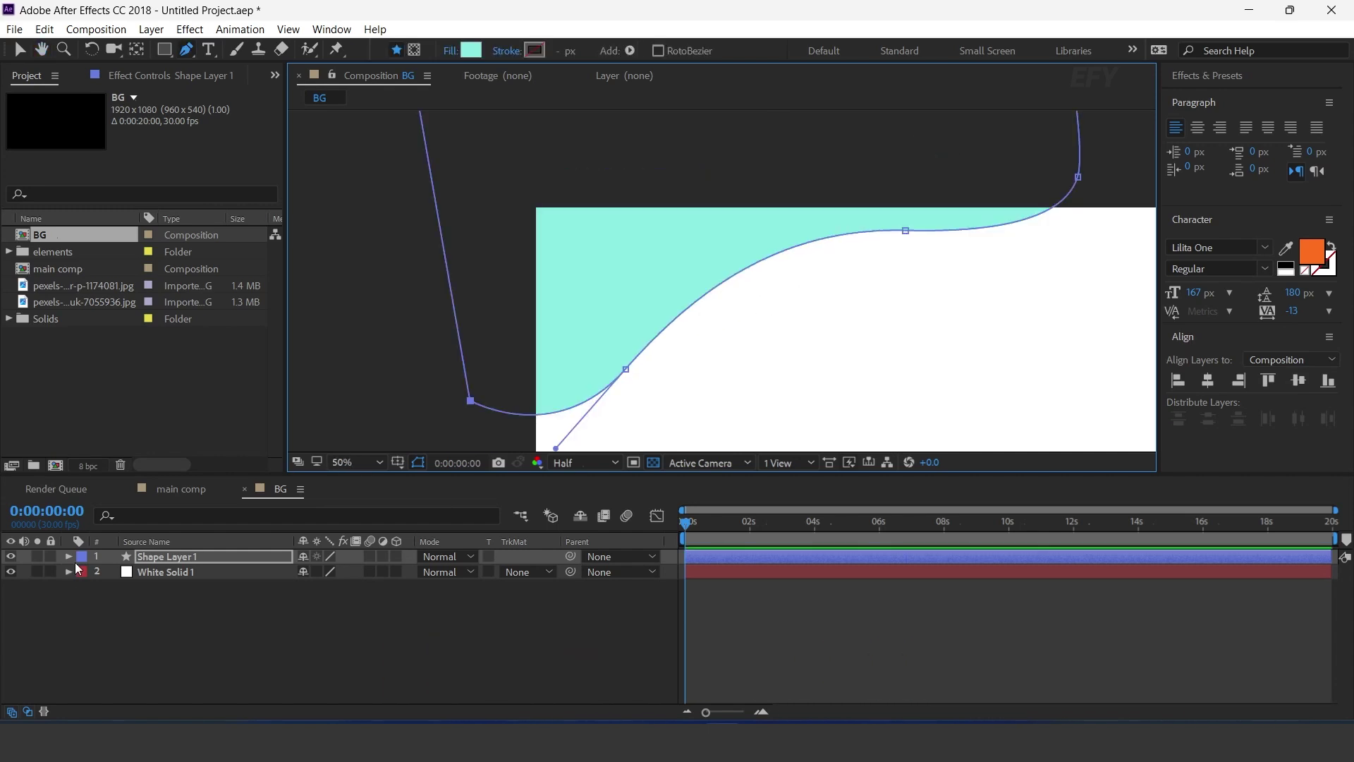
- Set the fill of the upper-left wave shape to light cyan CAF7FC
click(174, 562)
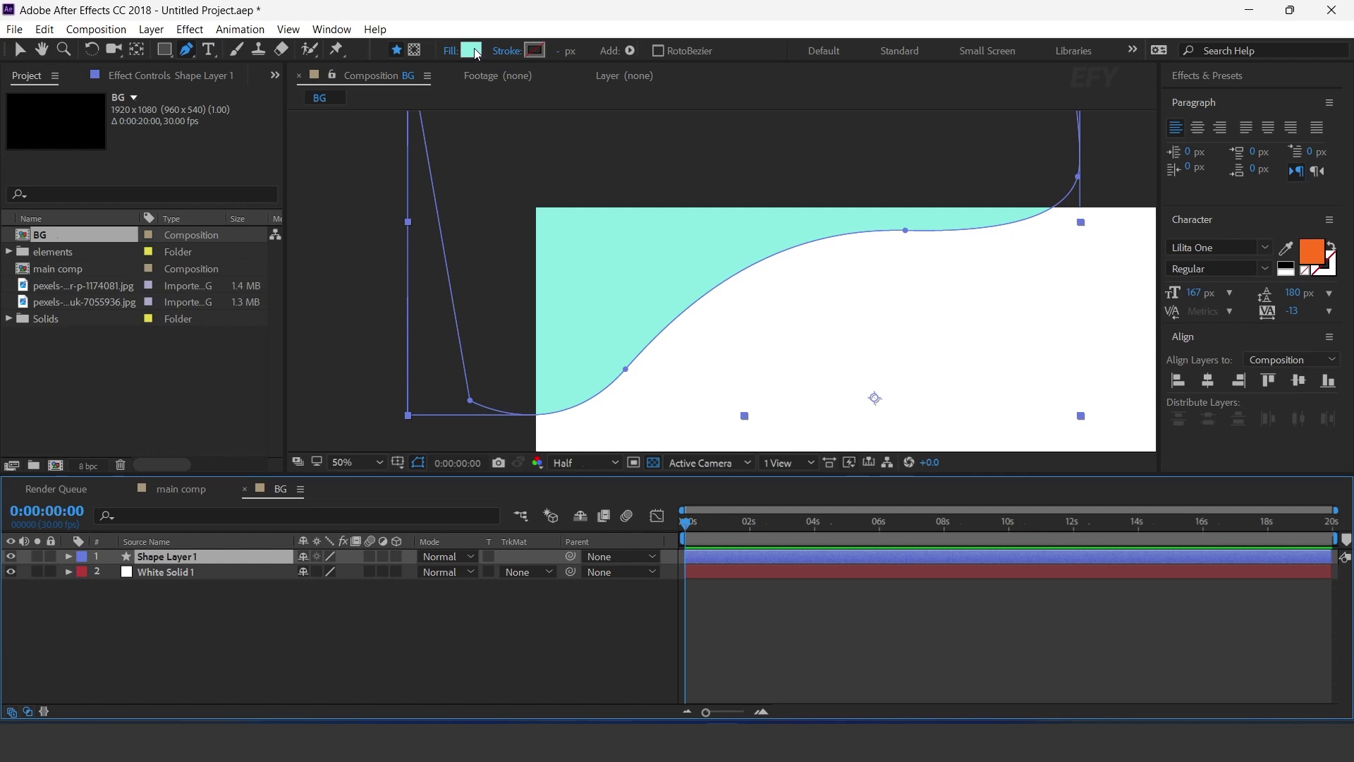
click(470, 49)
drag(409, 420, 410, 412)
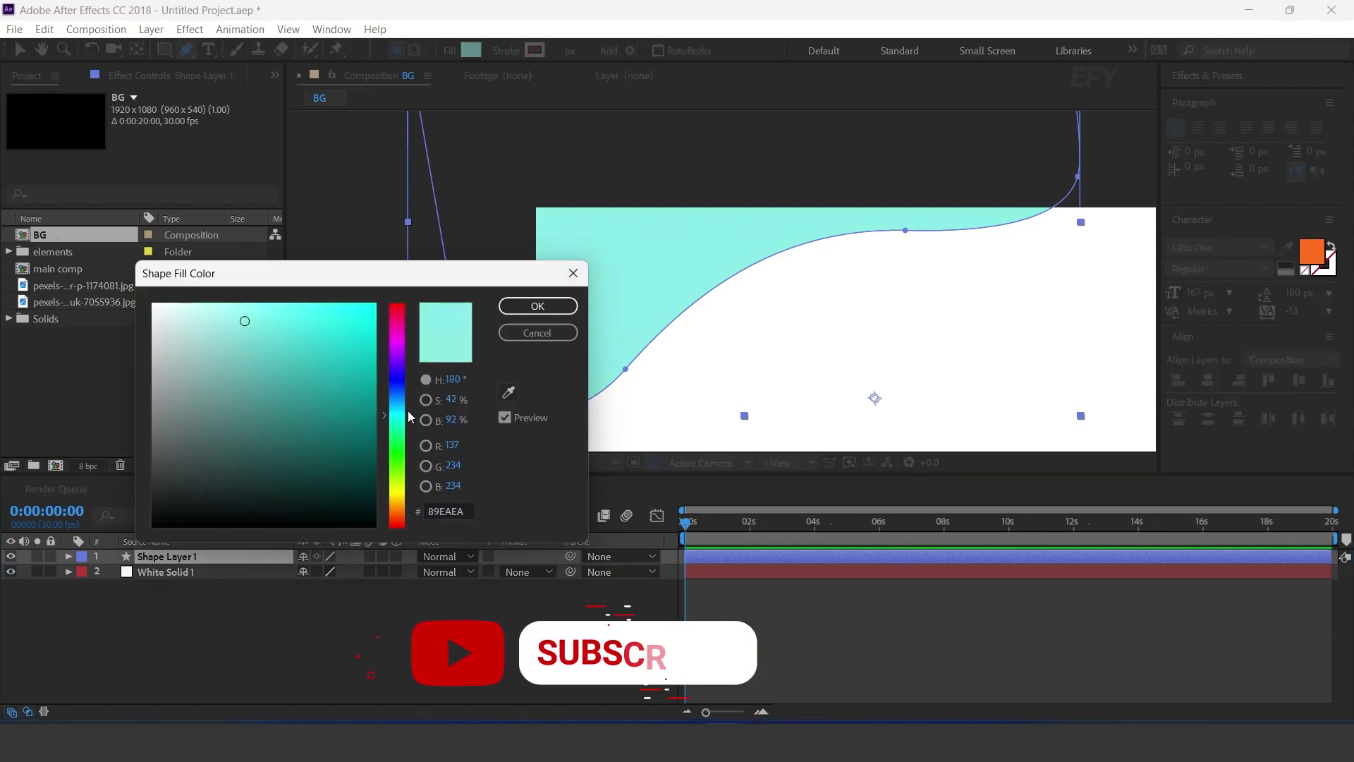
click(200, 304)
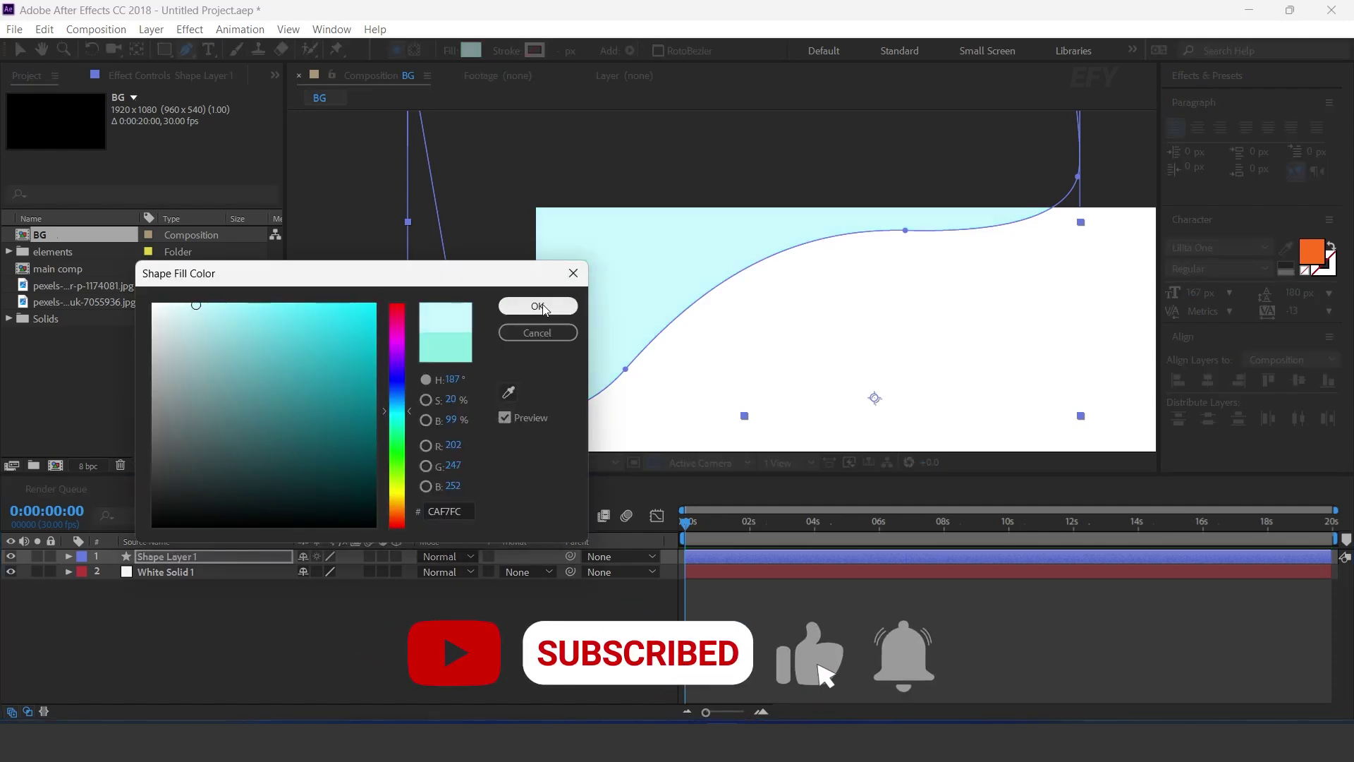
click(537, 305)
click(605, 614)
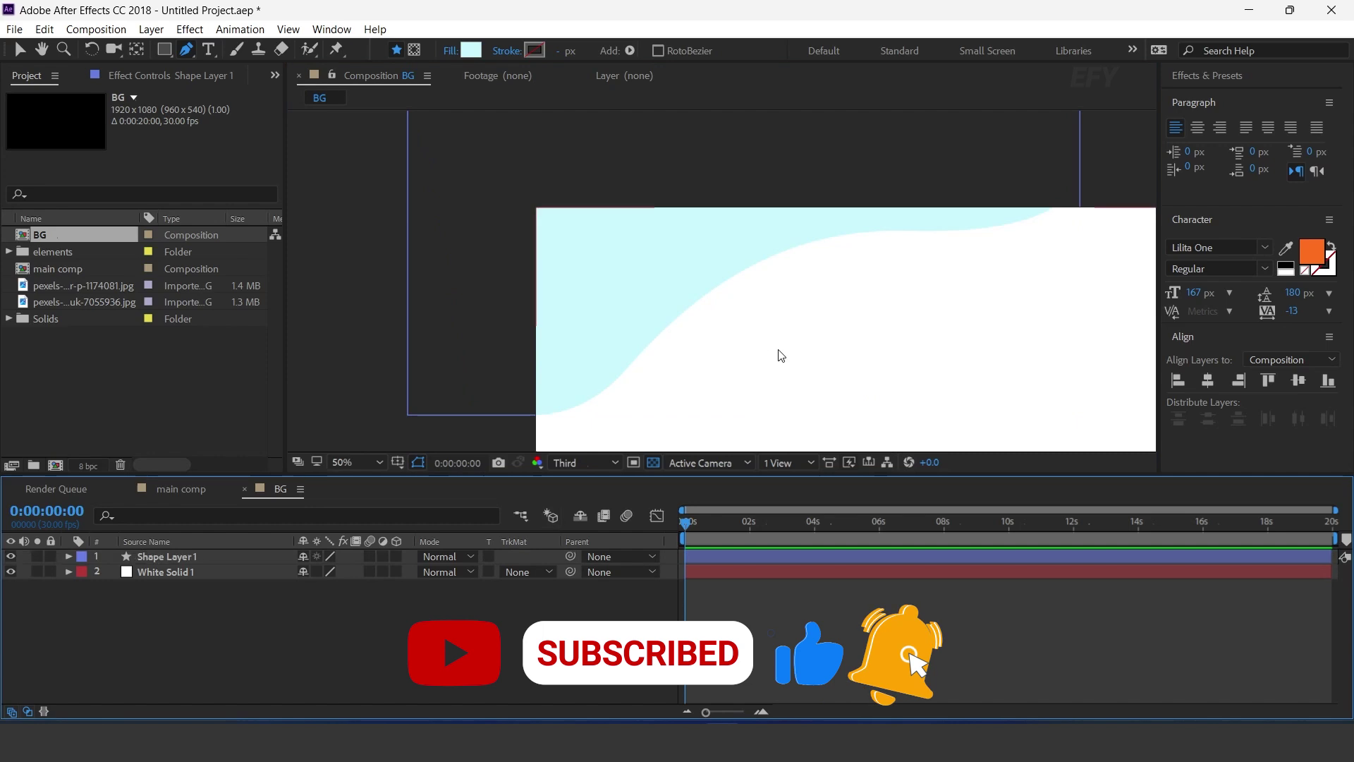
- Draw a second closed wavy shape with the Pen tool covering the lower-right corner of the BG frame, on a new shape layer
key(v)
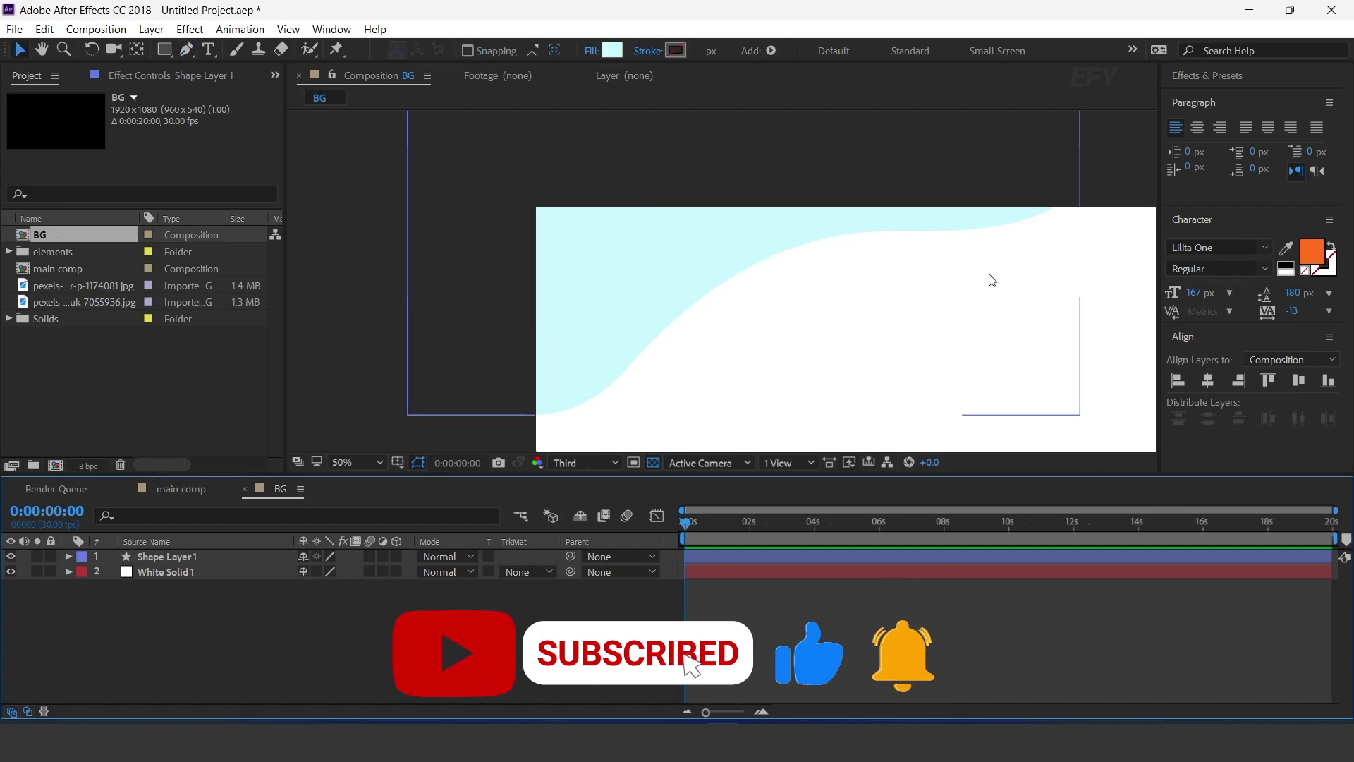
scroll(921, 296, down, 2)
key(h)
drag(1034, 252, 937, 224)
key(g)
scroll(593, 391, up, 2)
drag(592, 391, 639, 388)
click(523, 421)
drag(584, 335, 663, 335)
drag(812, 327, 744, 361)
scroll(872, 275, down, 1)
drag(763, 294, 806, 282)
click(858, 295)
click(847, 435)
click(541, 412)
mouse_move(542, 413)
mouse_down()
mouse_move(541, 435)
mouse_move(539, 419)
mouse_up()
drag(532, 354, 576, 368)
drag(763, 279, 771, 279)
click(568, 663)
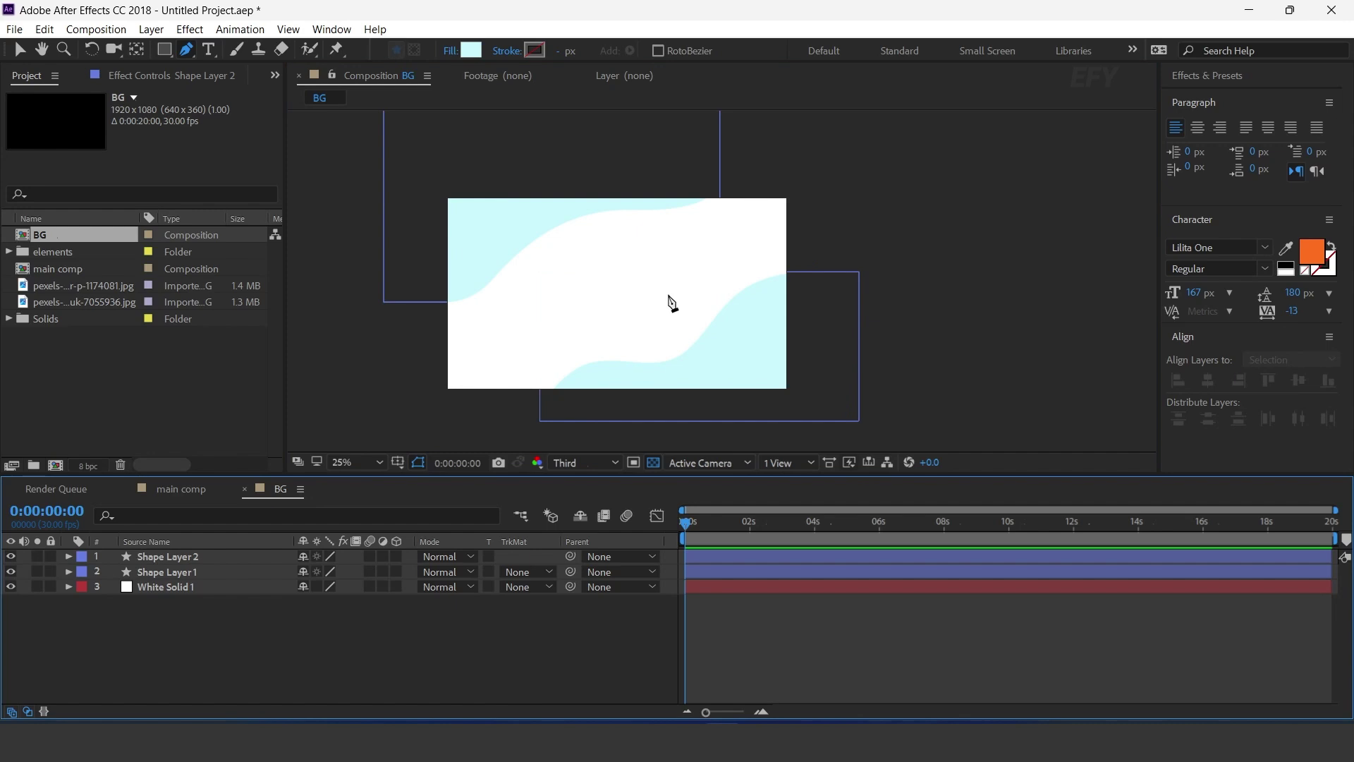
- Add a Position keyframe for Shape Layer 2 at 0:00:00:21, keeping the lower-right wave in place
click(180, 556)
key(v)
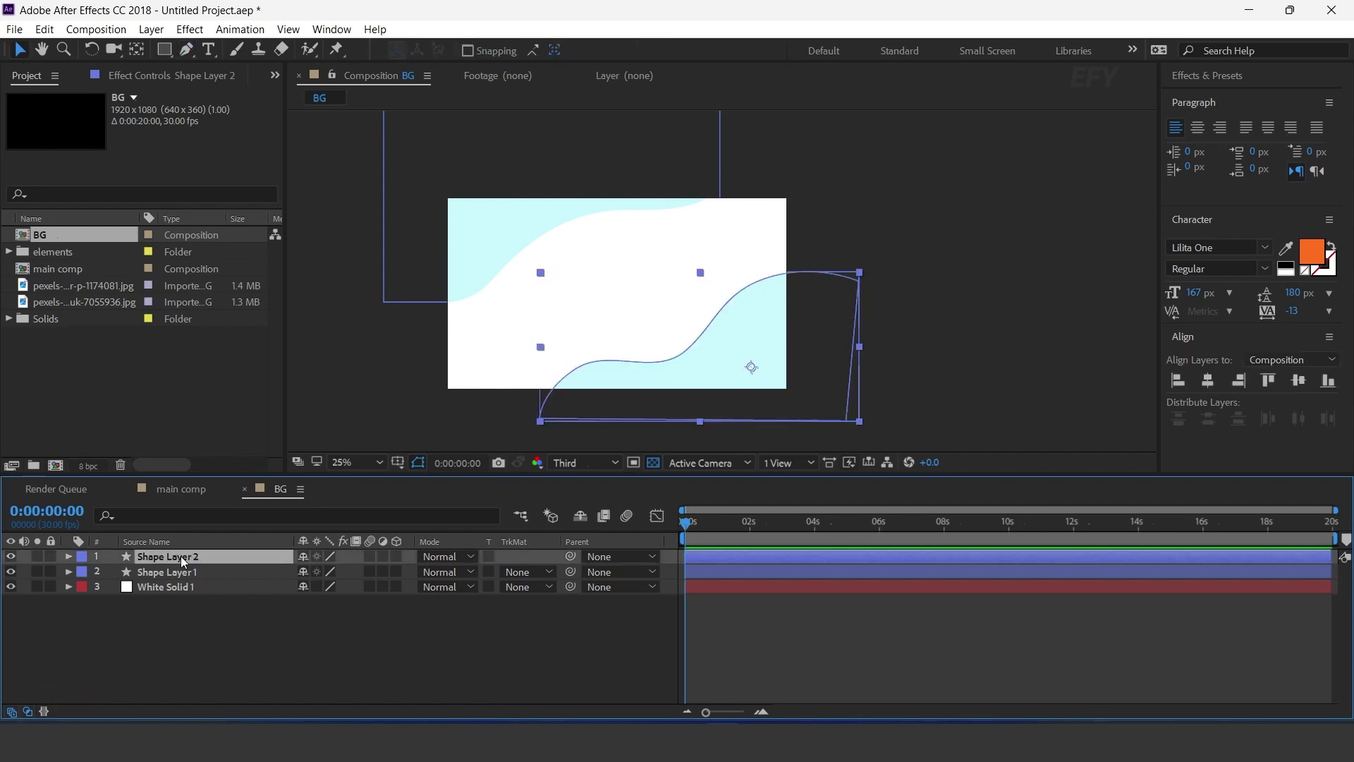
key(p)
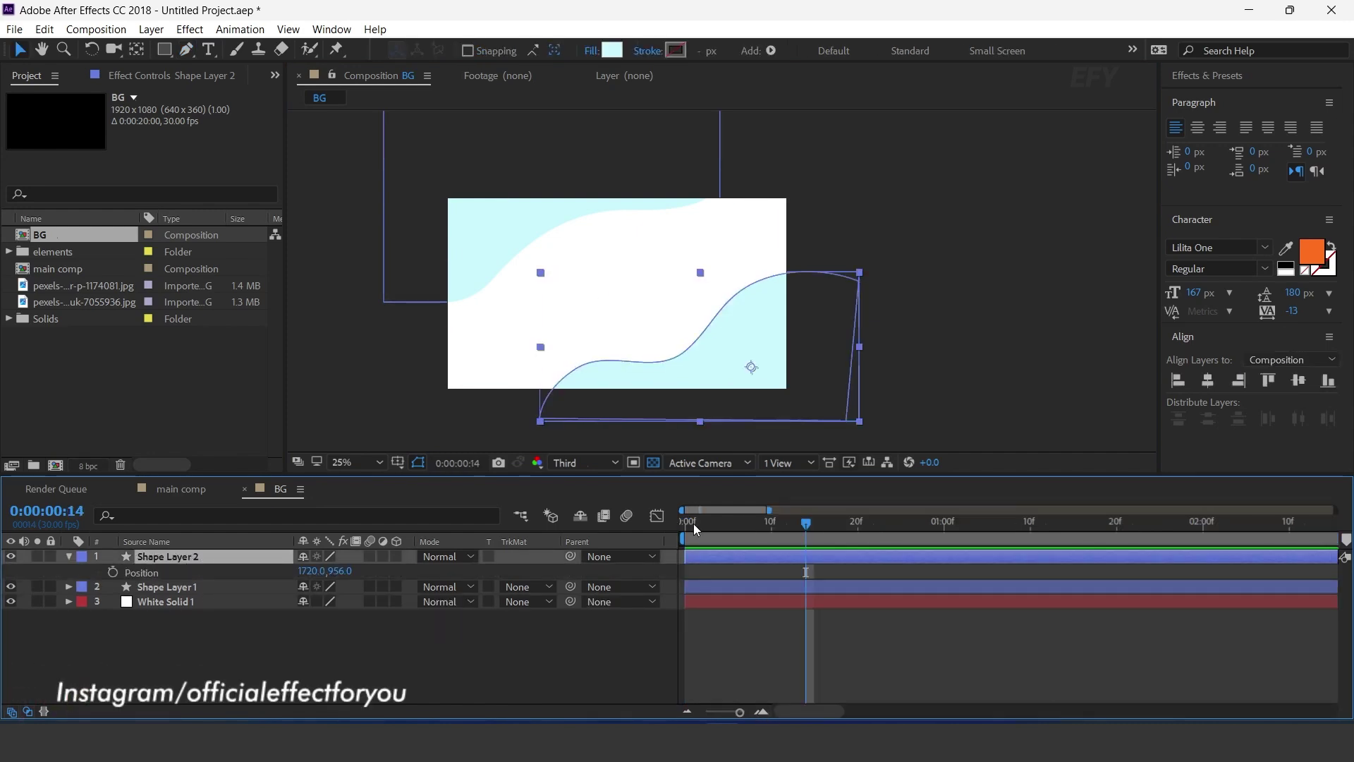
click(864, 527)
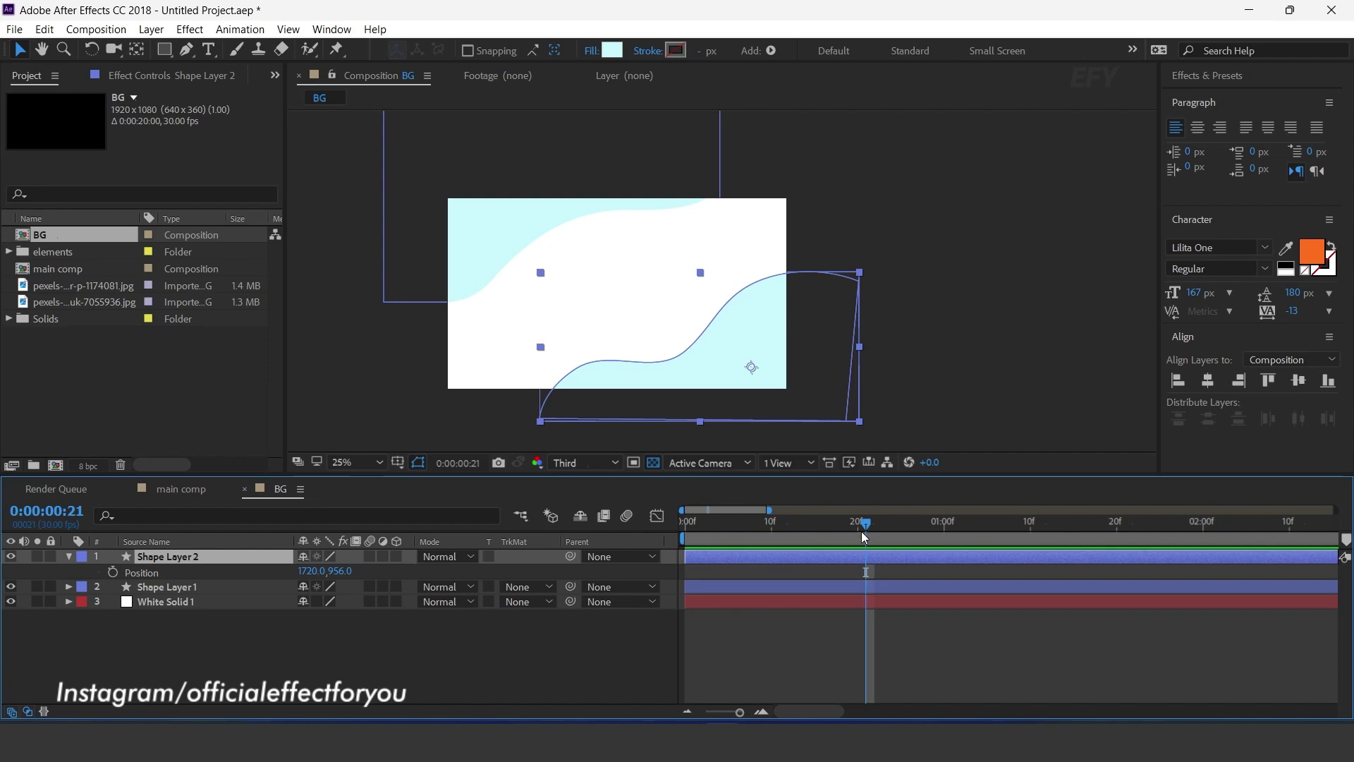
key(alt+shift+p)
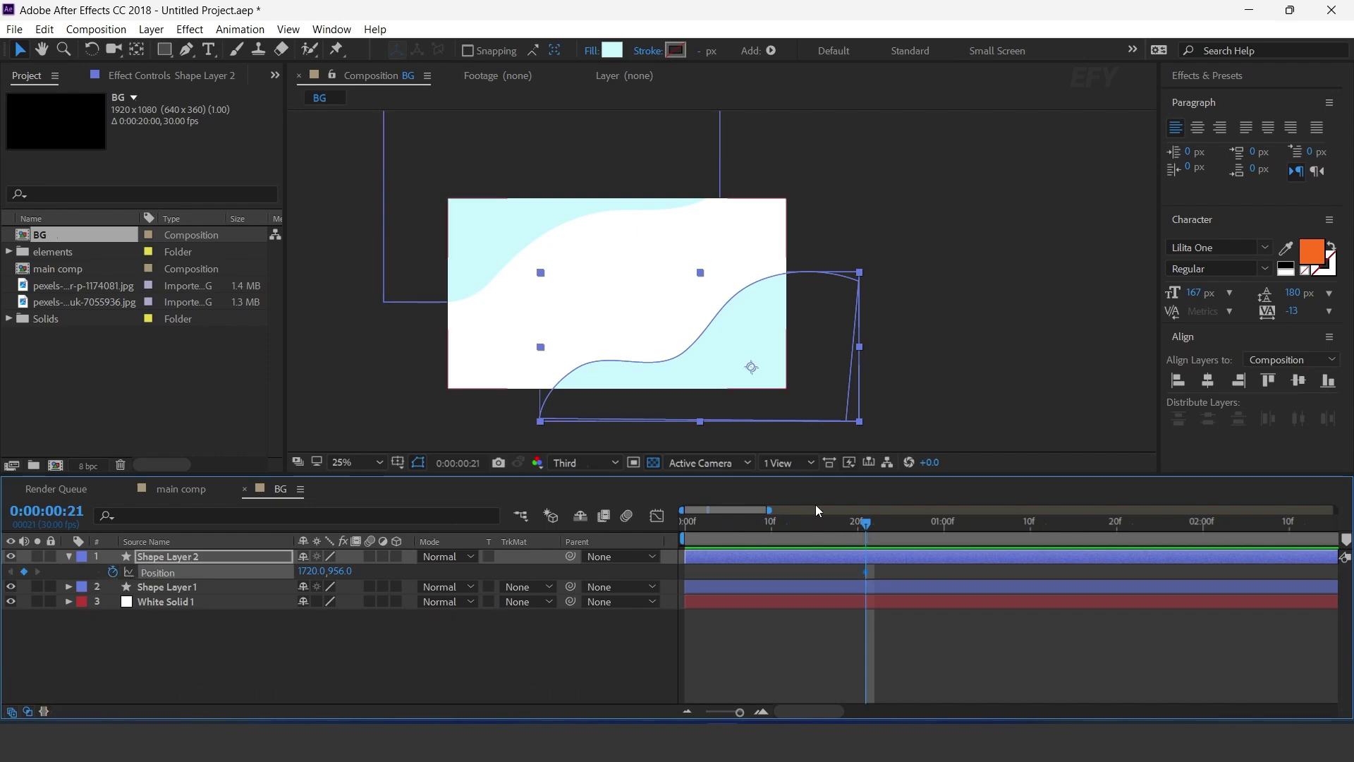
- Keyframe Shape Layer 2's Position at the first frame with the wave moved off-screen to about 2476, 1540
click(772, 523)
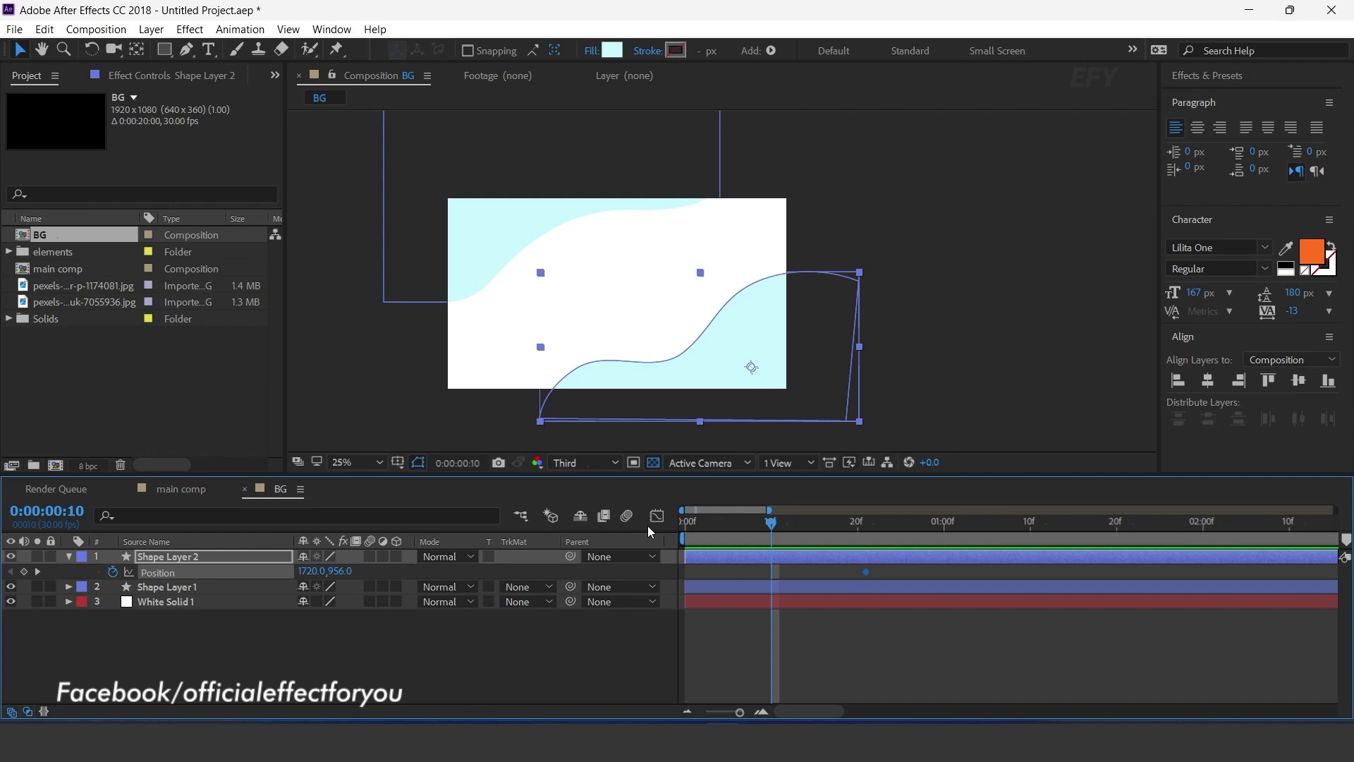
key(Home)
key(alt+shift+p)
drag(755, 373, 745, 342)
drag(850, 425, 875, 442)
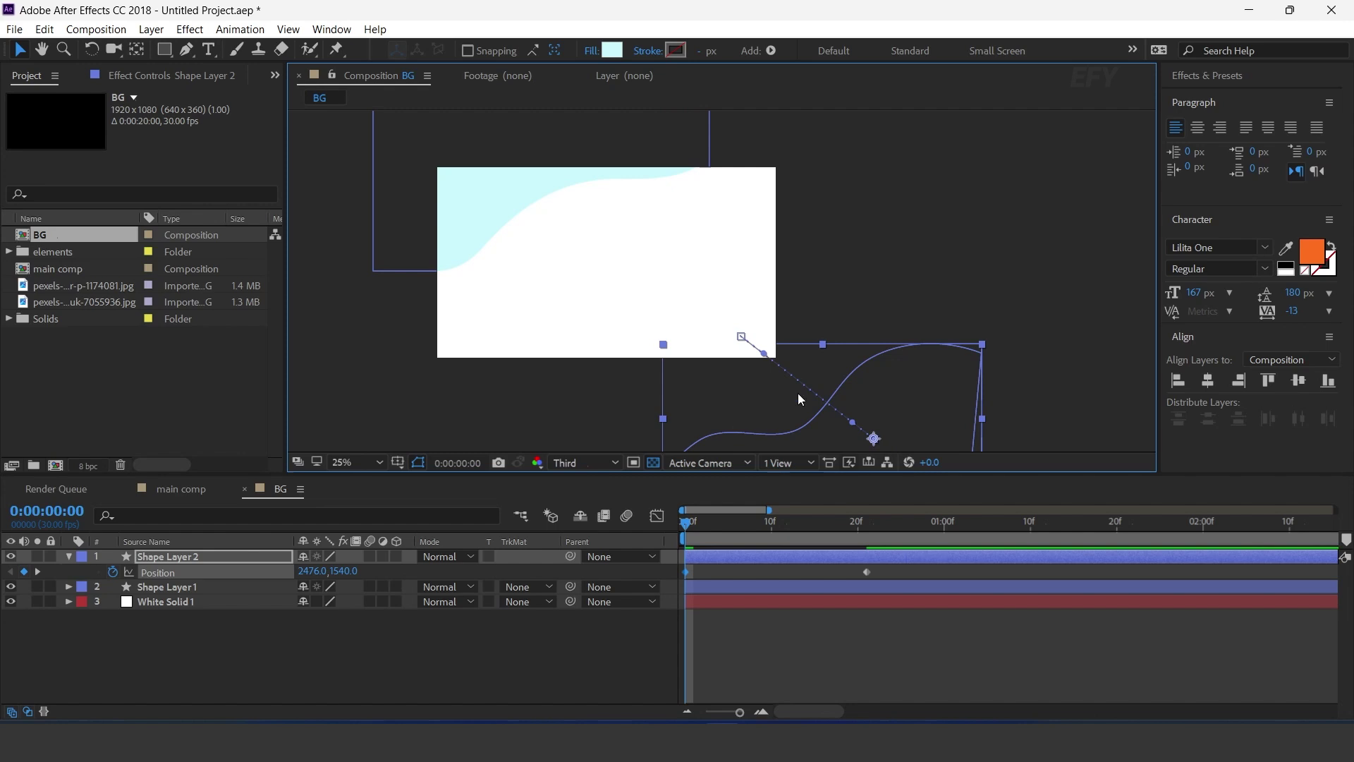
click(645, 668)
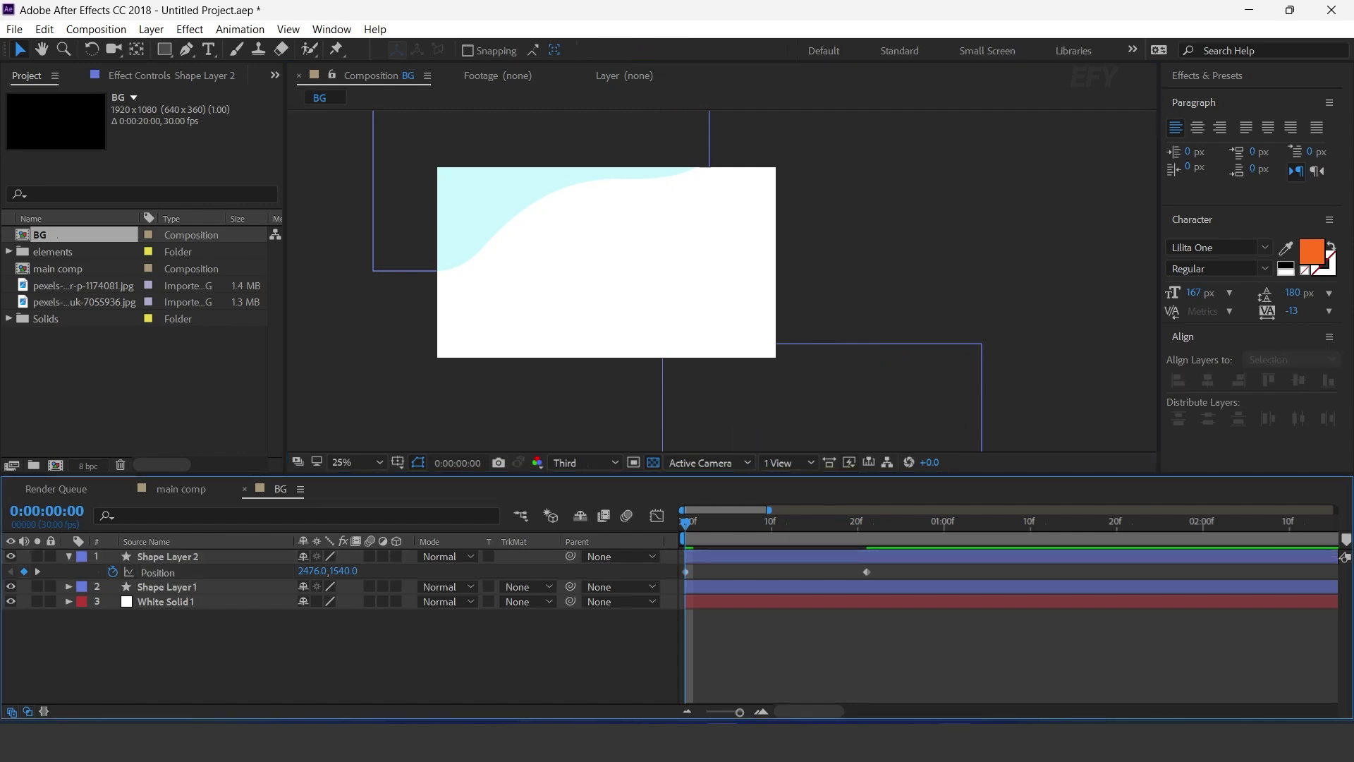
- Copy the whole Bounce script from the text editor and paste it as the expression on Shape Layer 2's Position
key(alt+Tab)
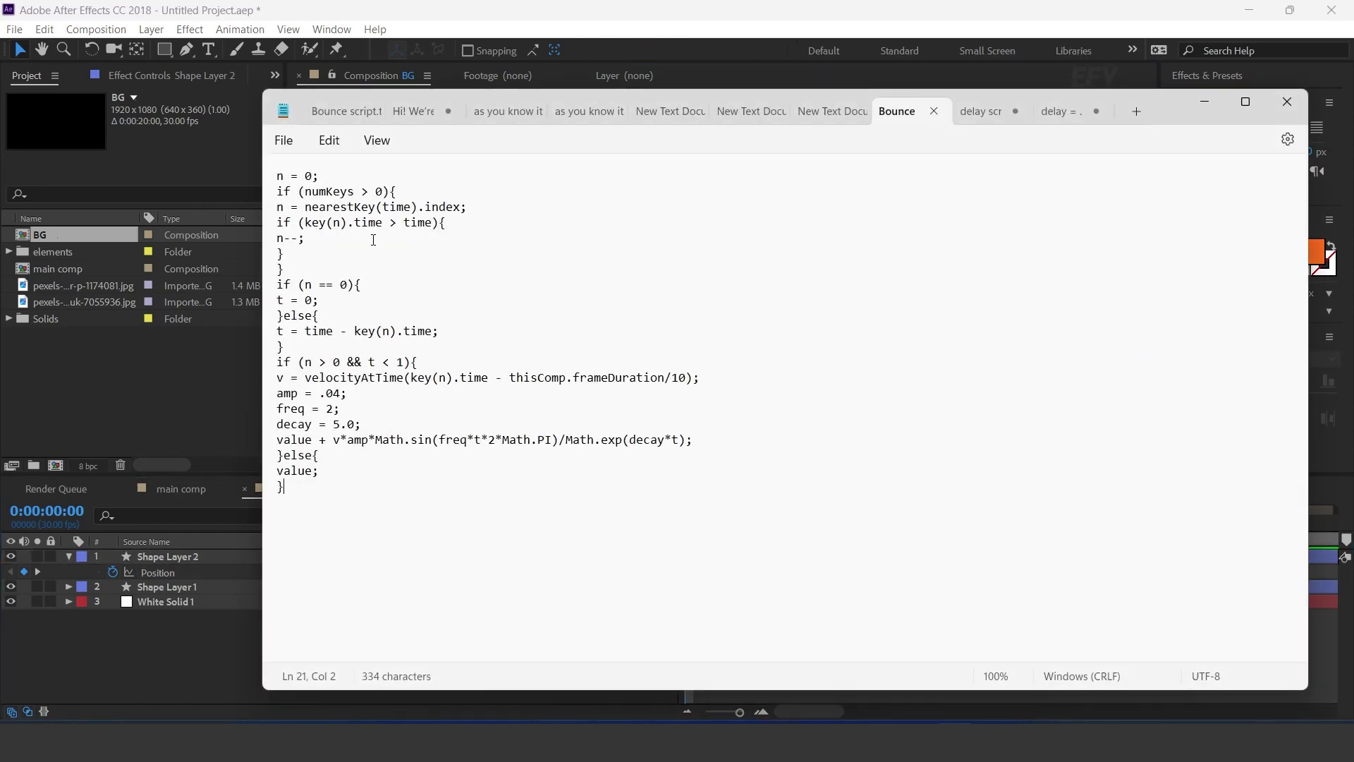
key(ctrl+a)
click(1212, 104)
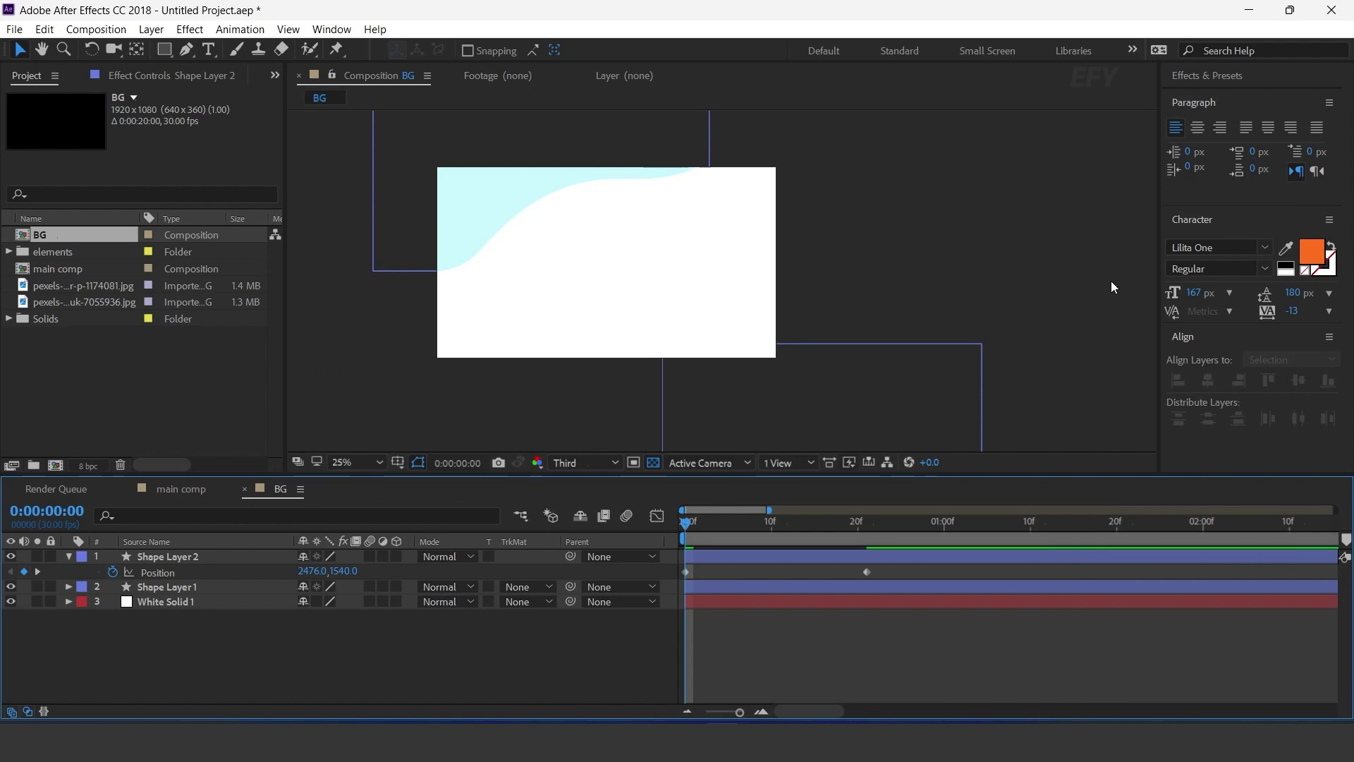
alt+click(113, 572)
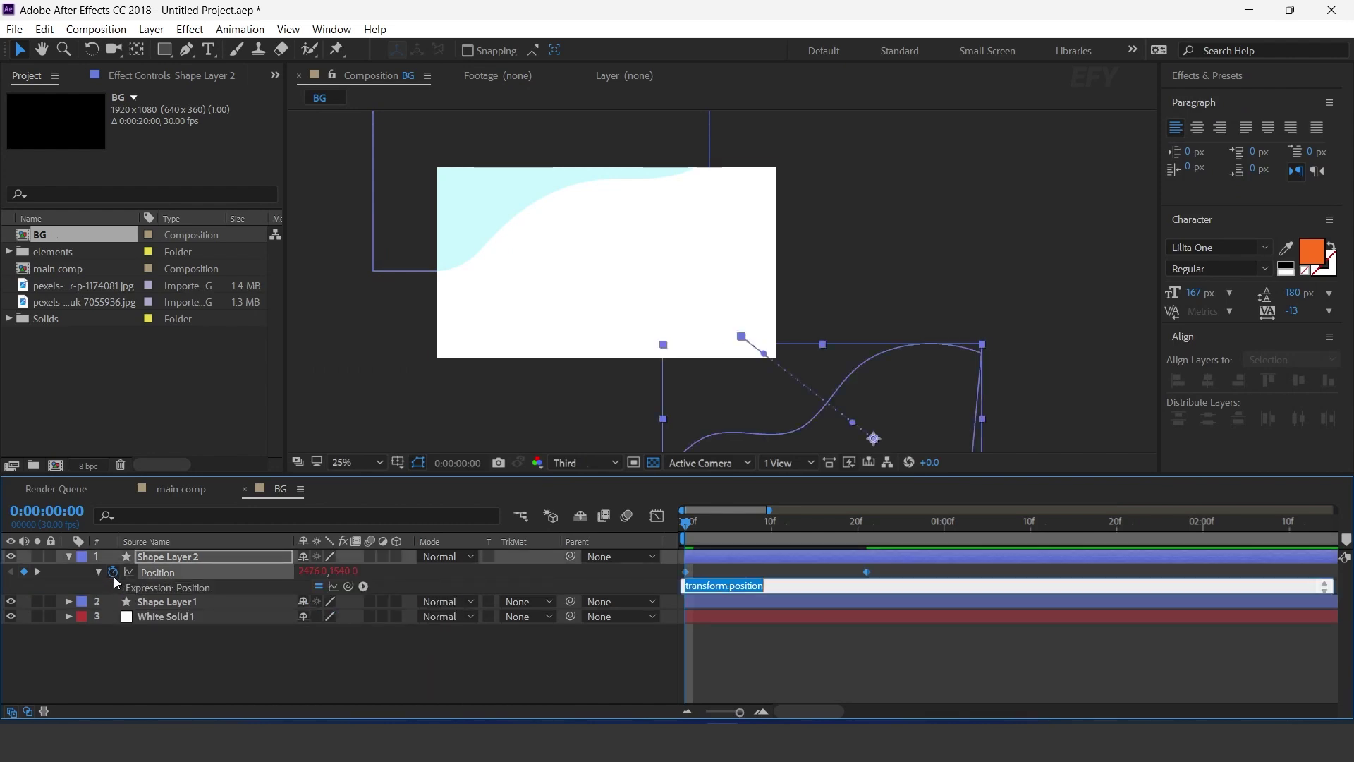
key(ctrl+v)
click(632, 677)
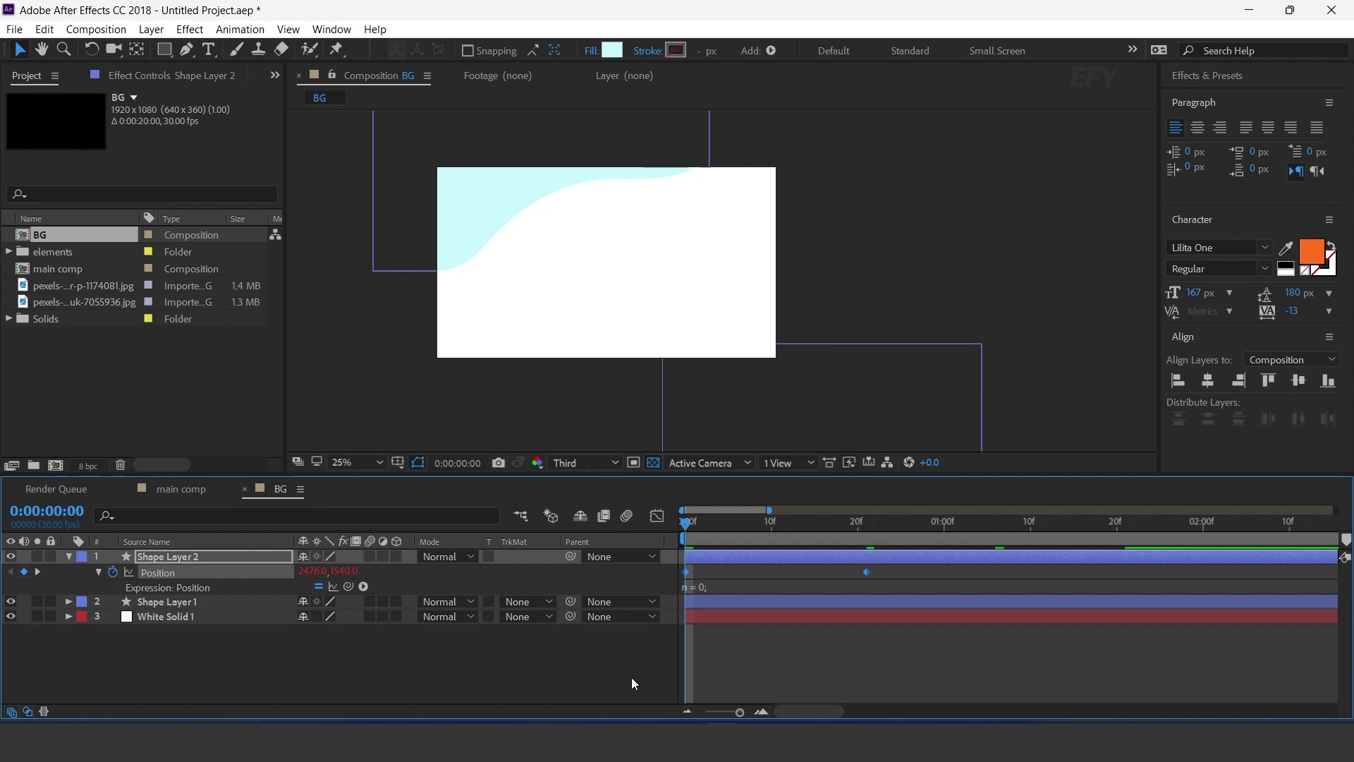
- Preview the bounce, move Shape Layer 2's second Position keyframe to 0:00:00:14, and preview the new timing
click(904, 575)
key(space)
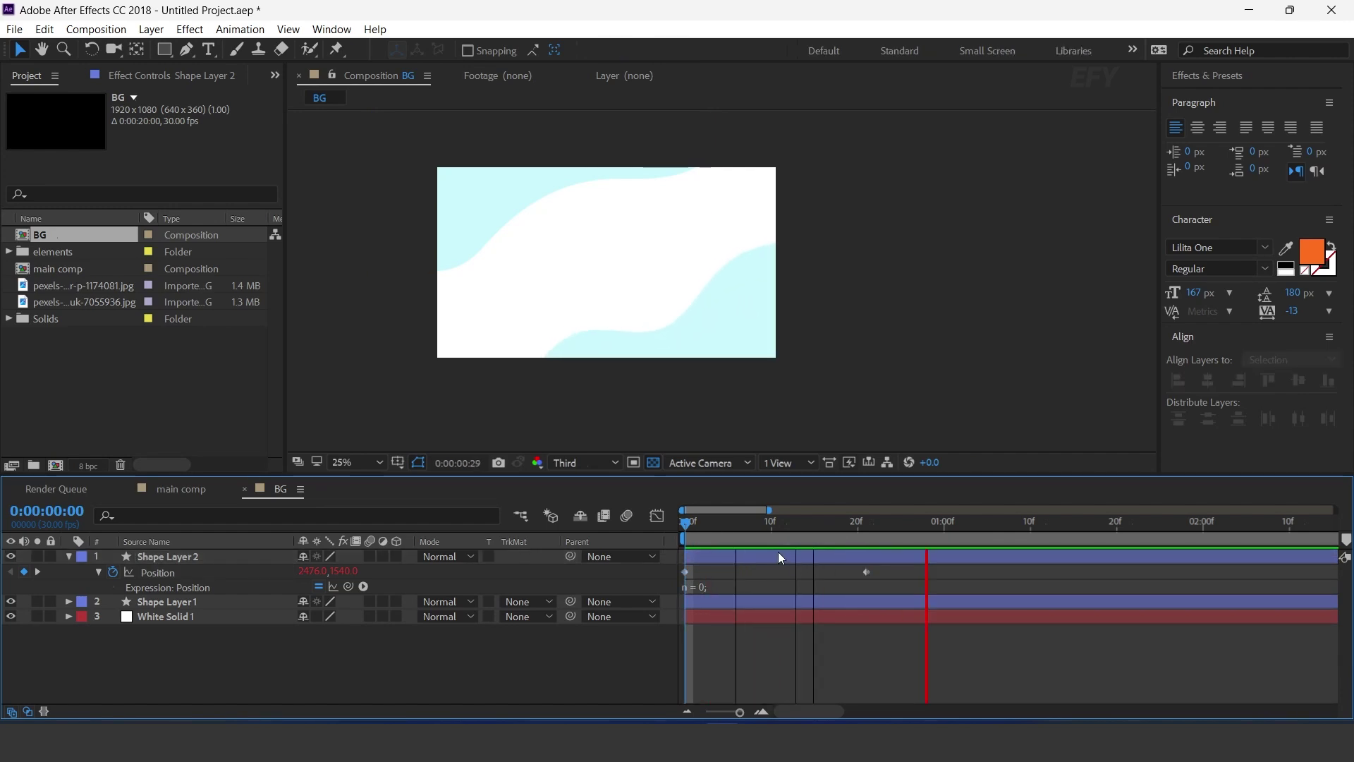
click(867, 572)
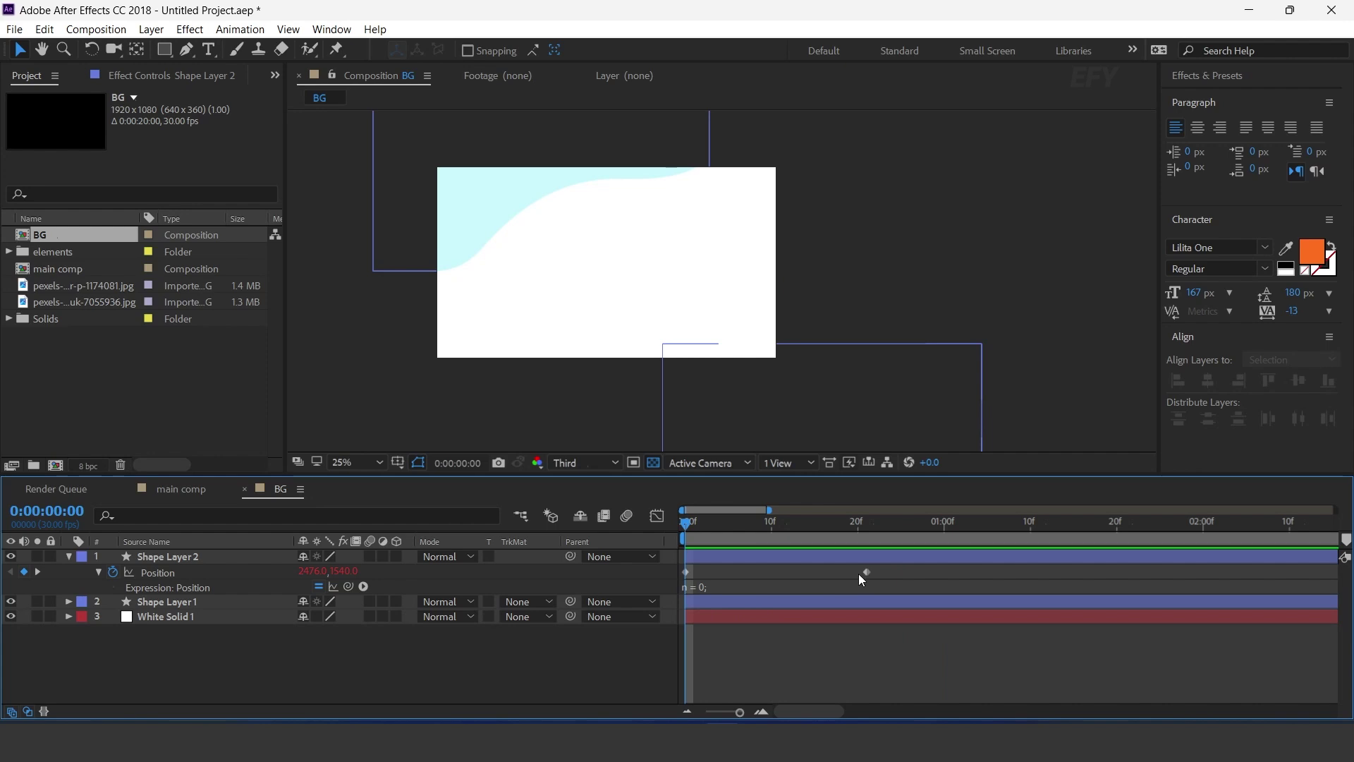
drag(866, 572, 810, 572)
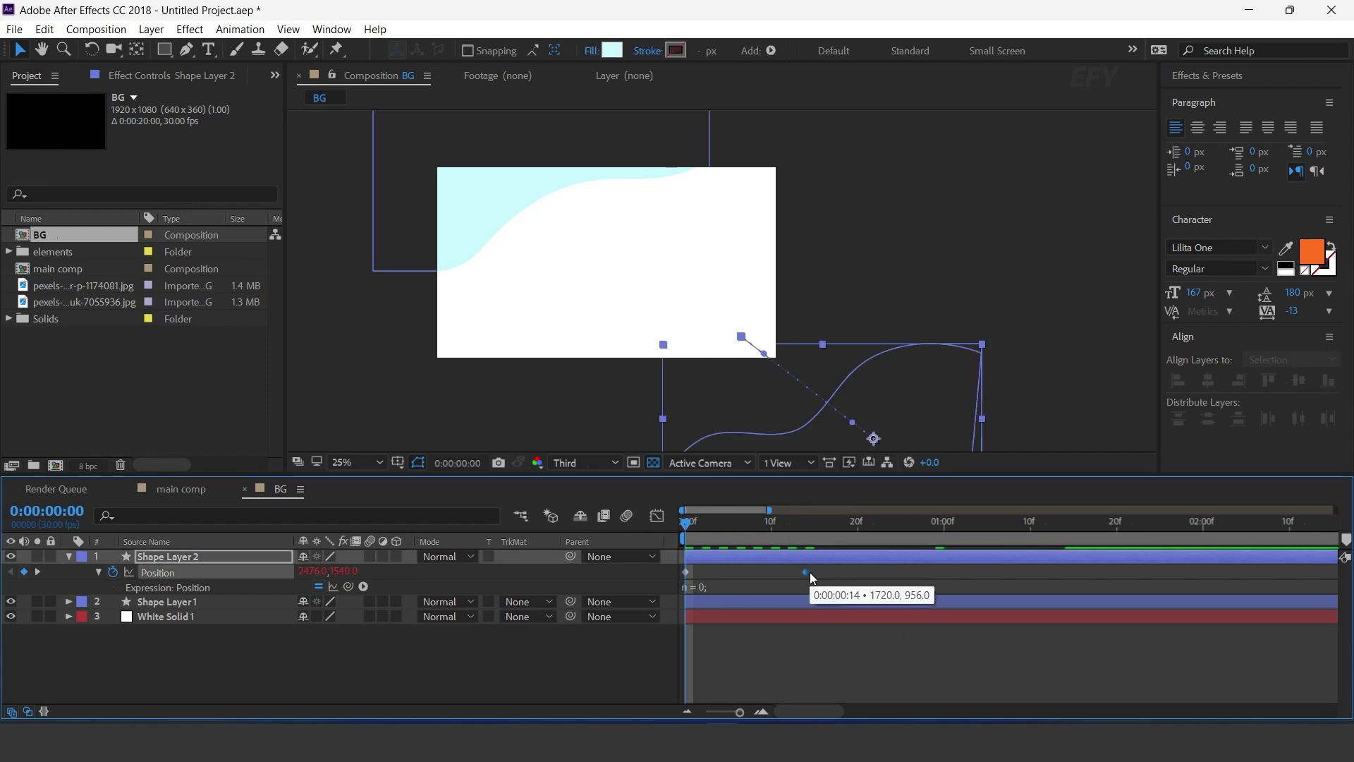
key(space)
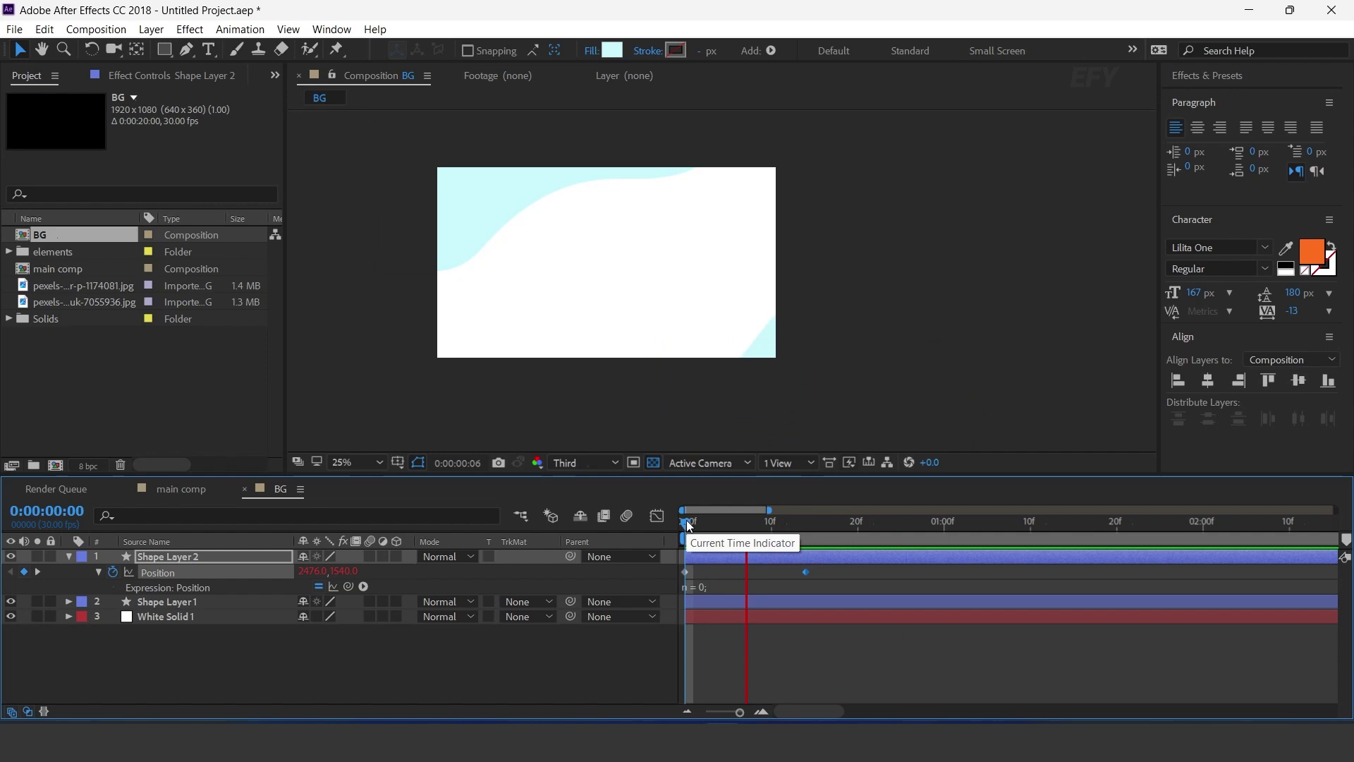
key(space)
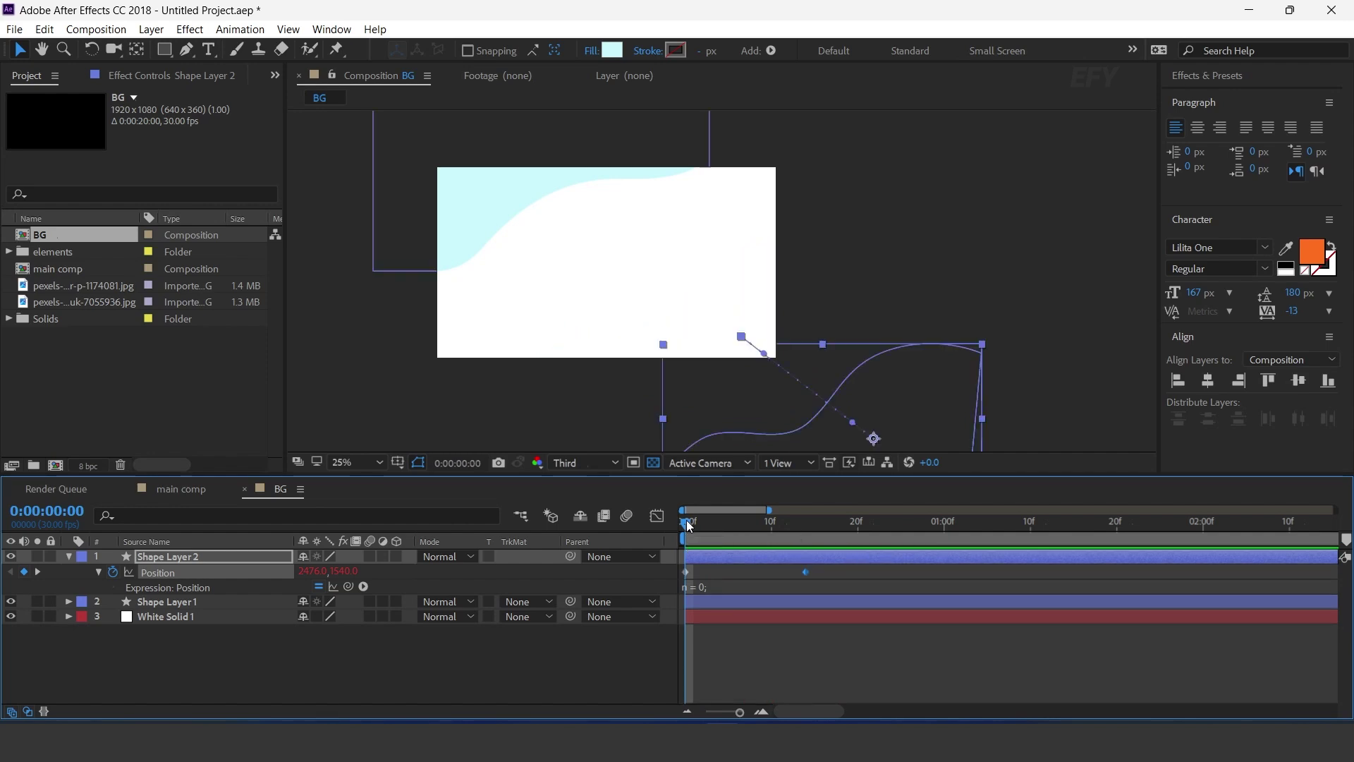
- Animate Shape Layer 1's Position from about 284, 36 off-screen at the first frame to its current place at 0:00:00:14
click(806, 520)
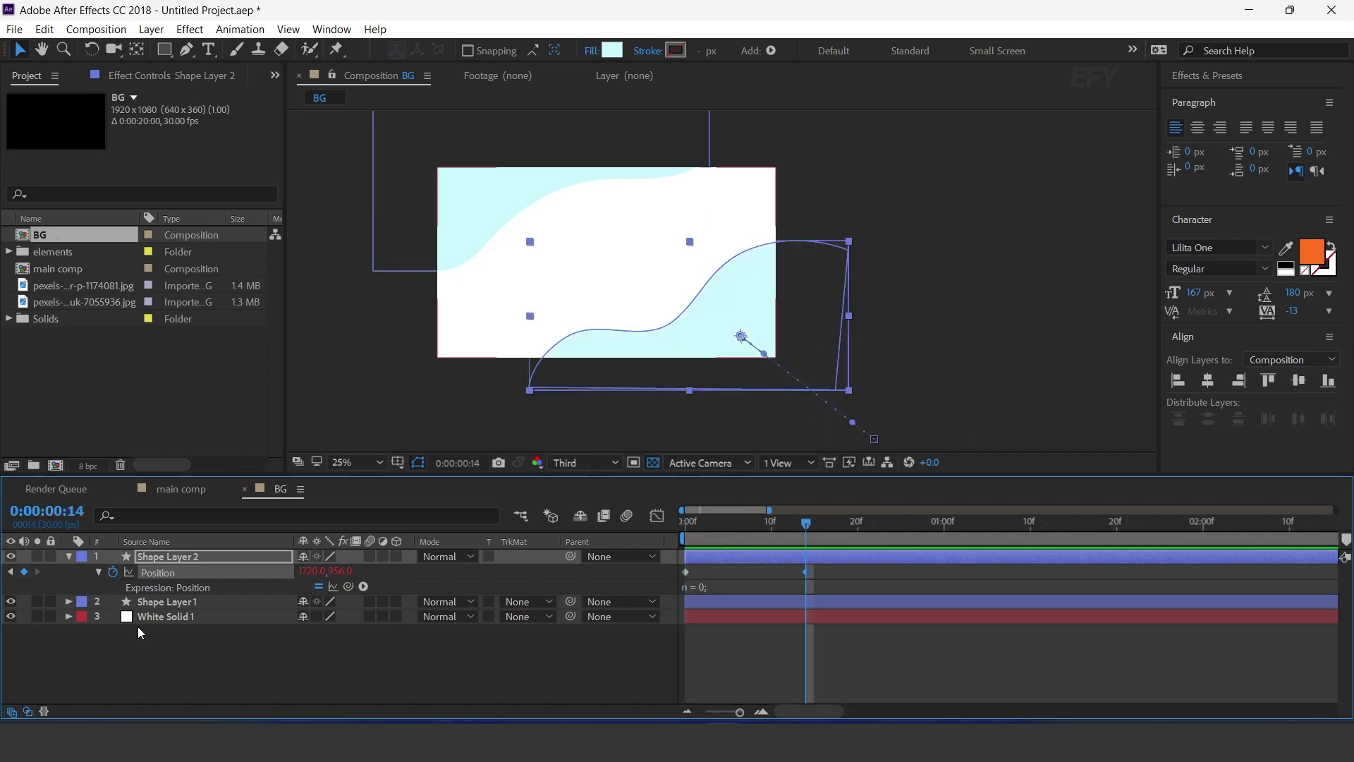
click(189, 604)
key(p)
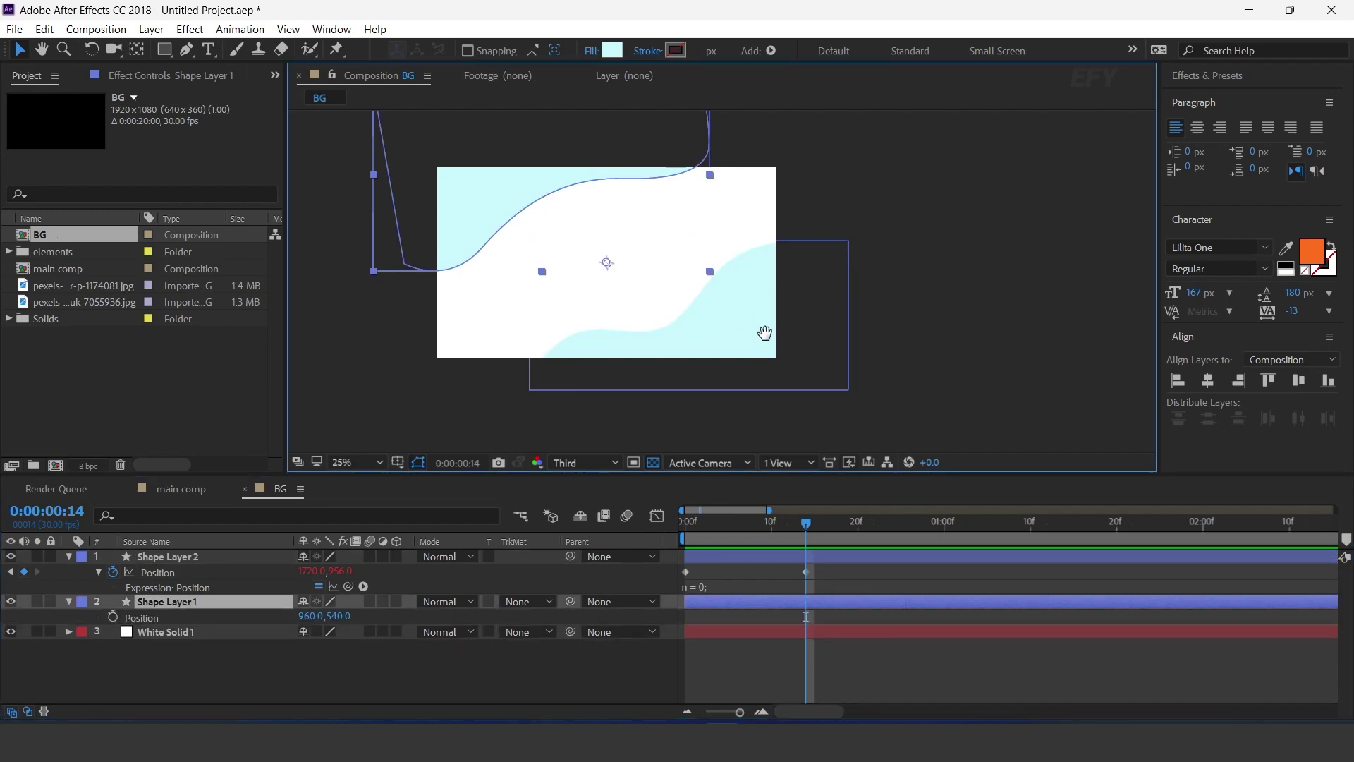
key(ctrl+Home)
click(687, 522)
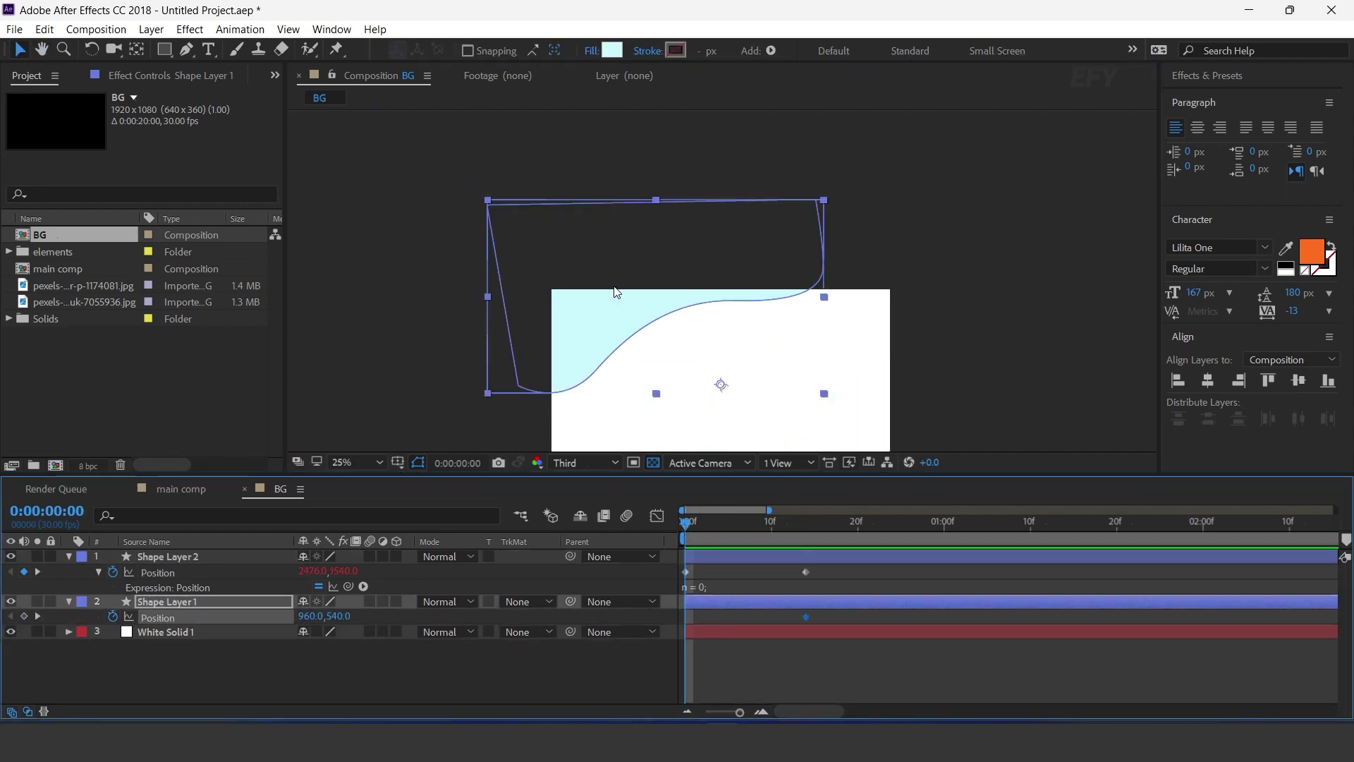
drag(528, 213, 529, 220)
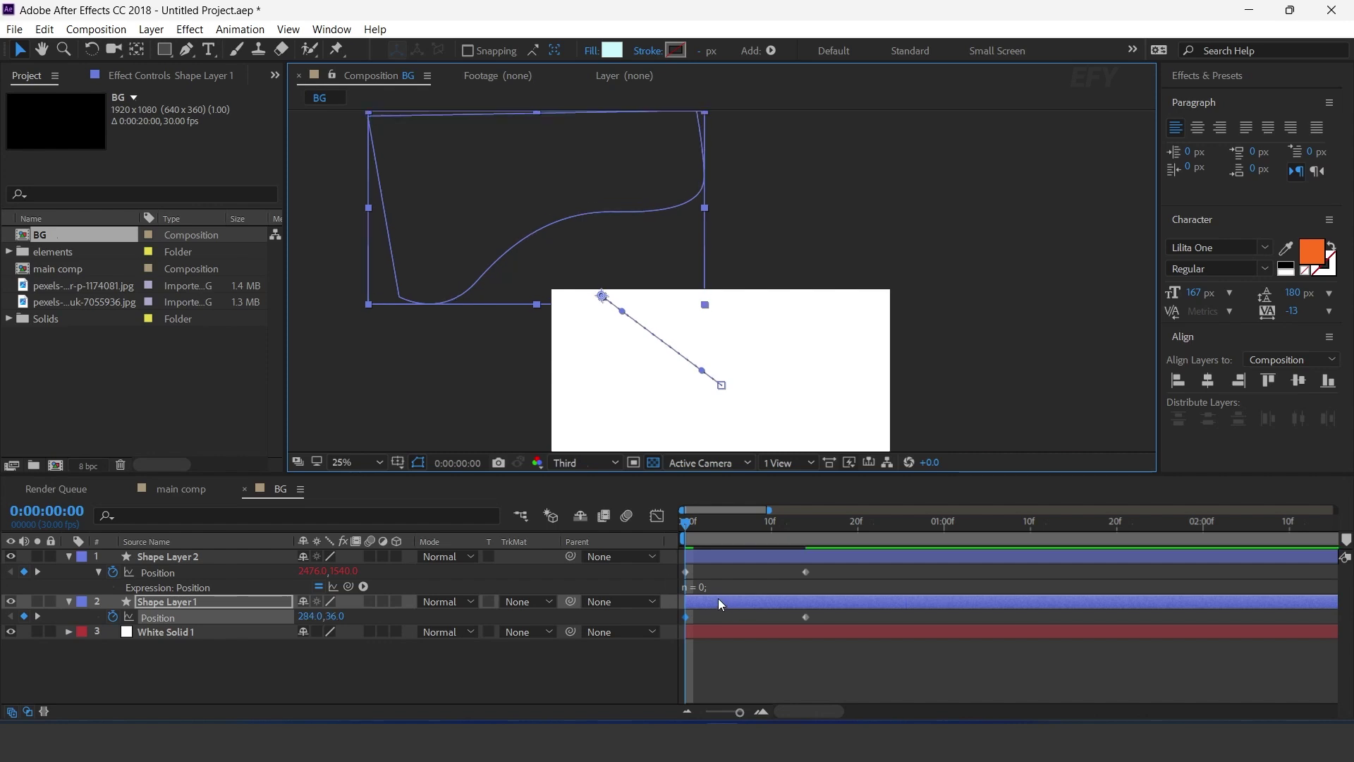
- Paste the Bounce script as the expression on Shape Layer 1's Position and preview the animation
alt+click(113, 617)
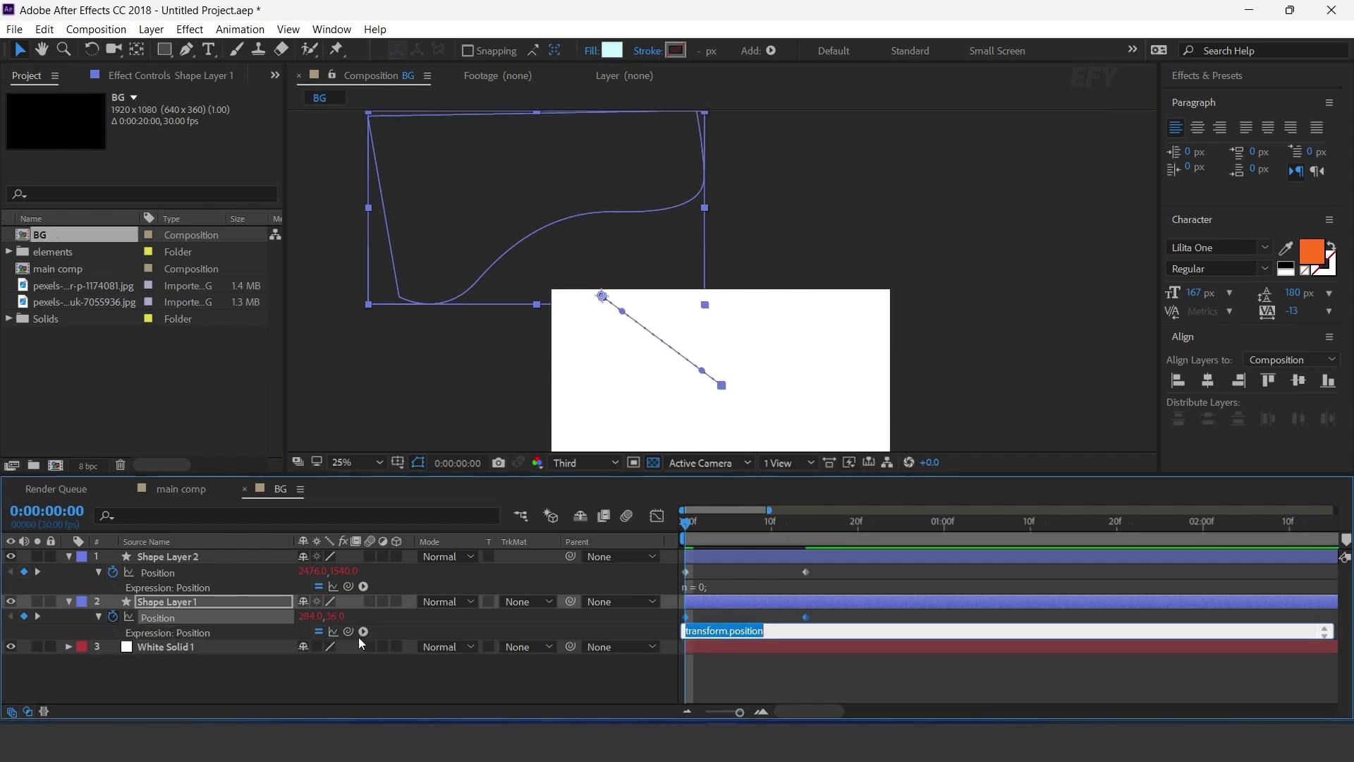
text(n = 0;)
click(752, 601)
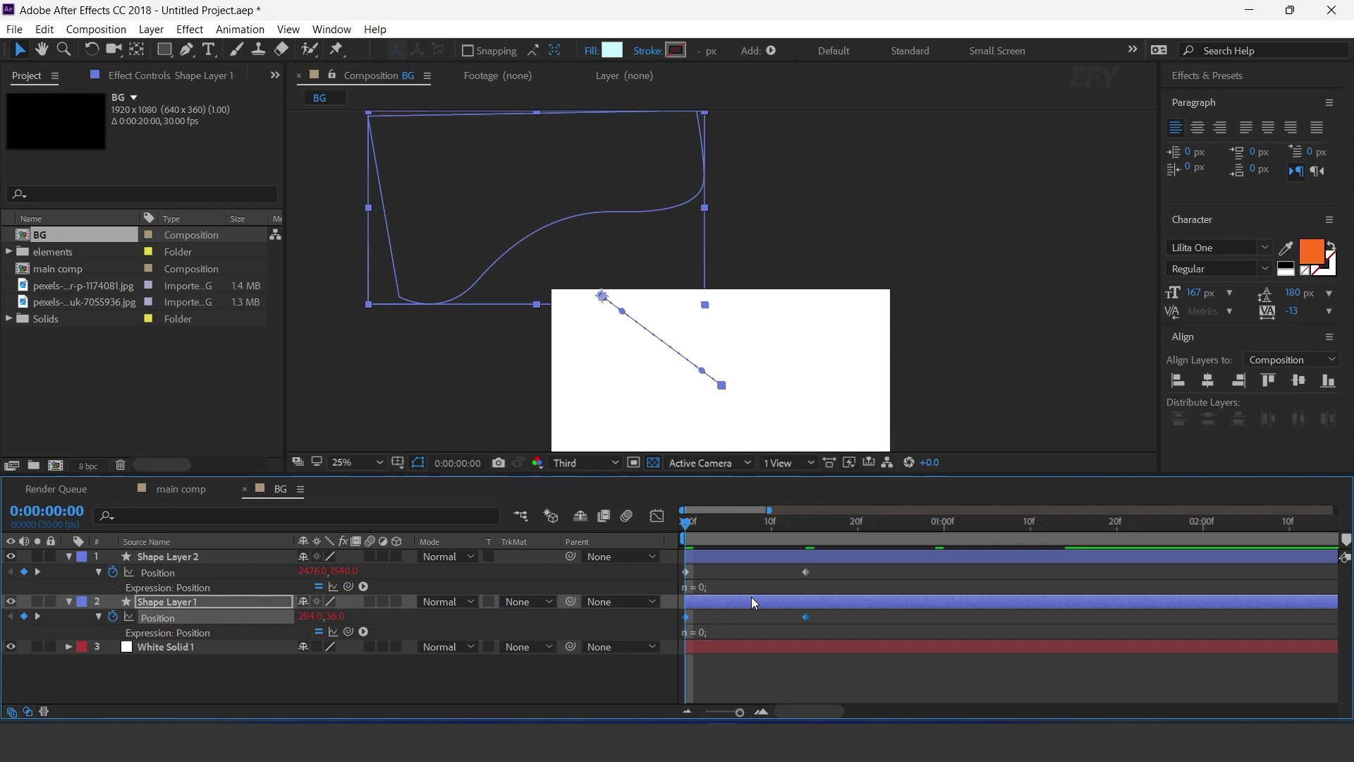
key(space)
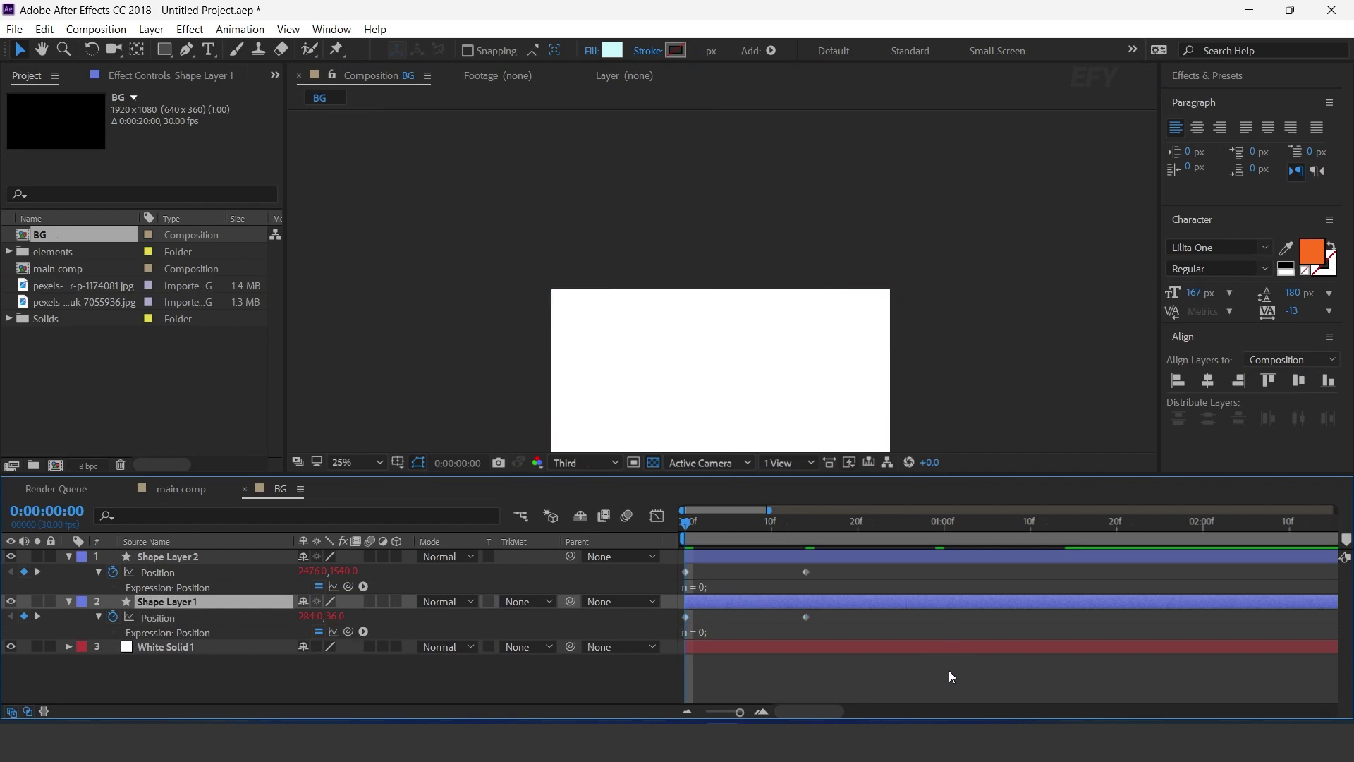
- Preview both bouncing shapes and shift Shape Layer 1 to start about two frames later
scroll(879, 299, down, 1)
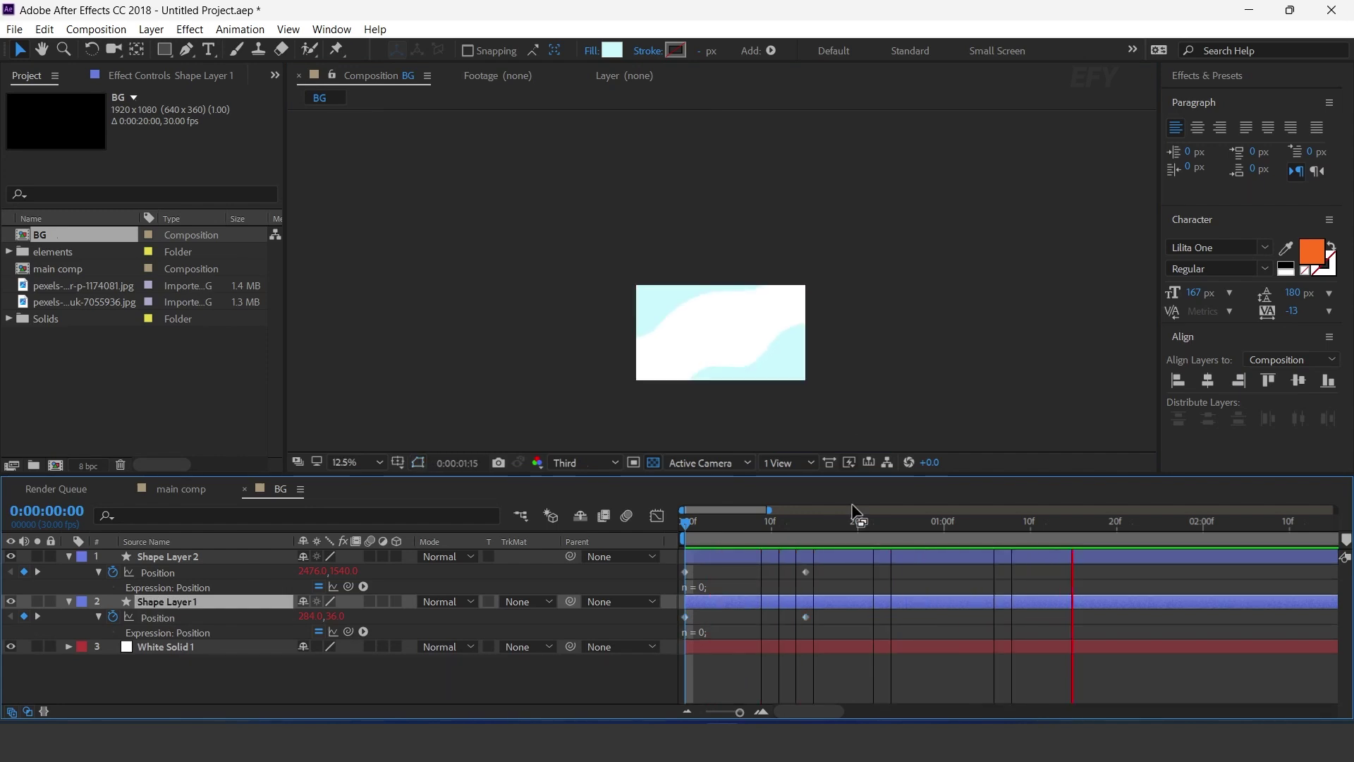
click(814, 522)
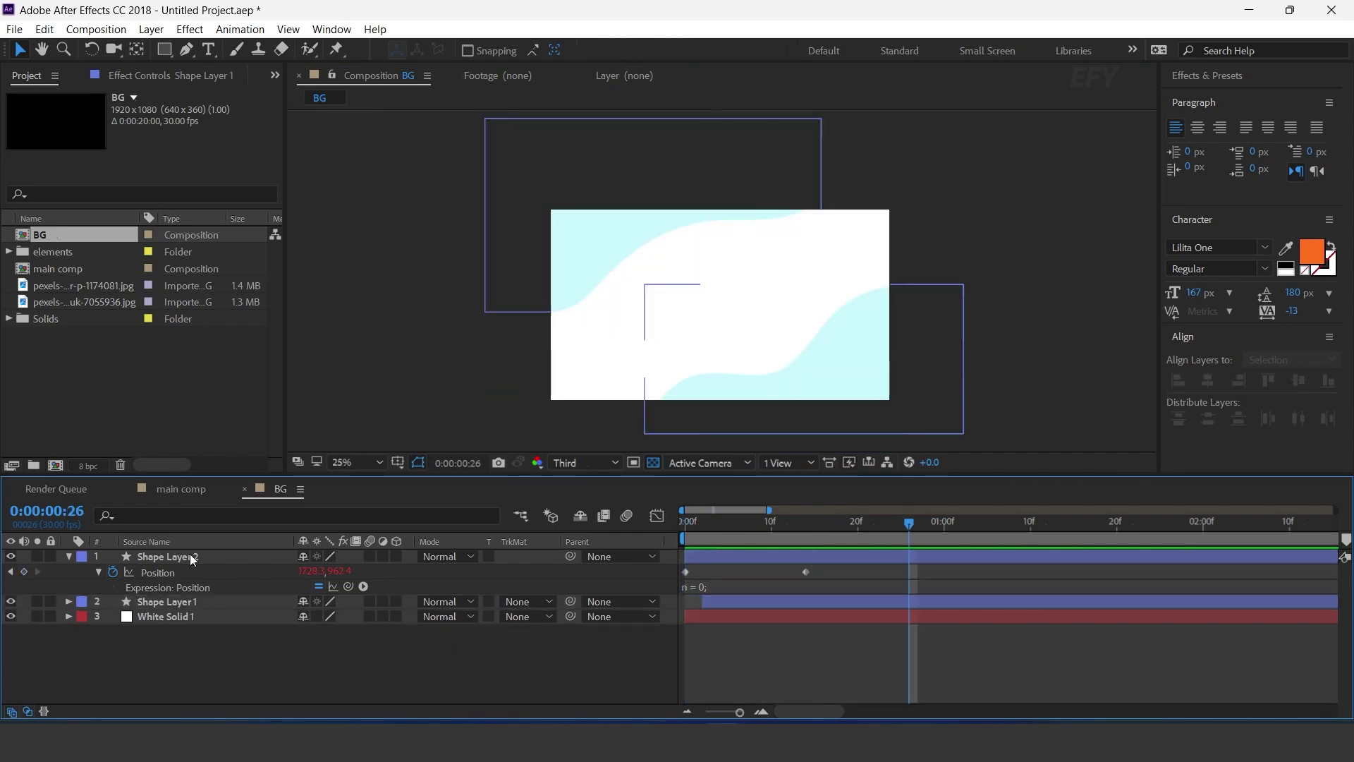
- Apply the Wave Warp effect to Shape Layer 2
click(190, 557)
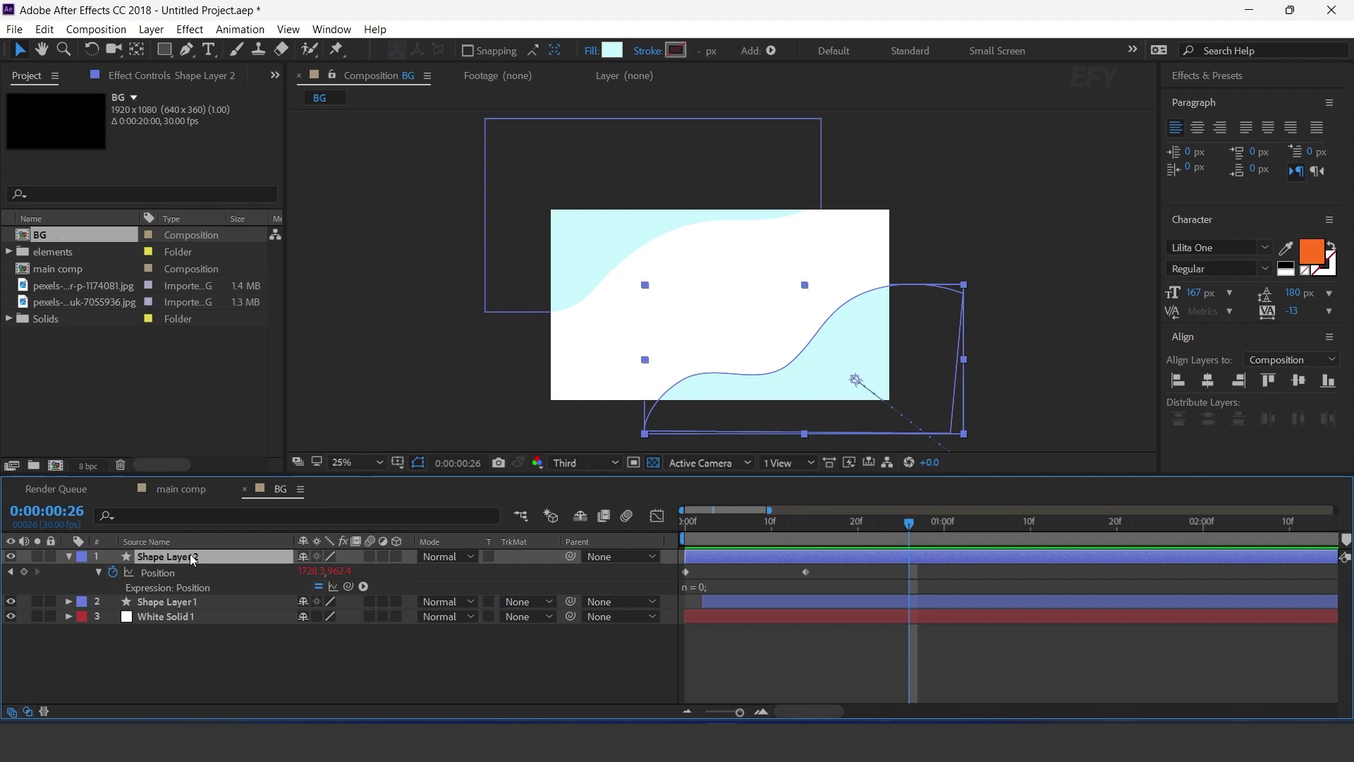
key(ctrl+space)
text(wave)
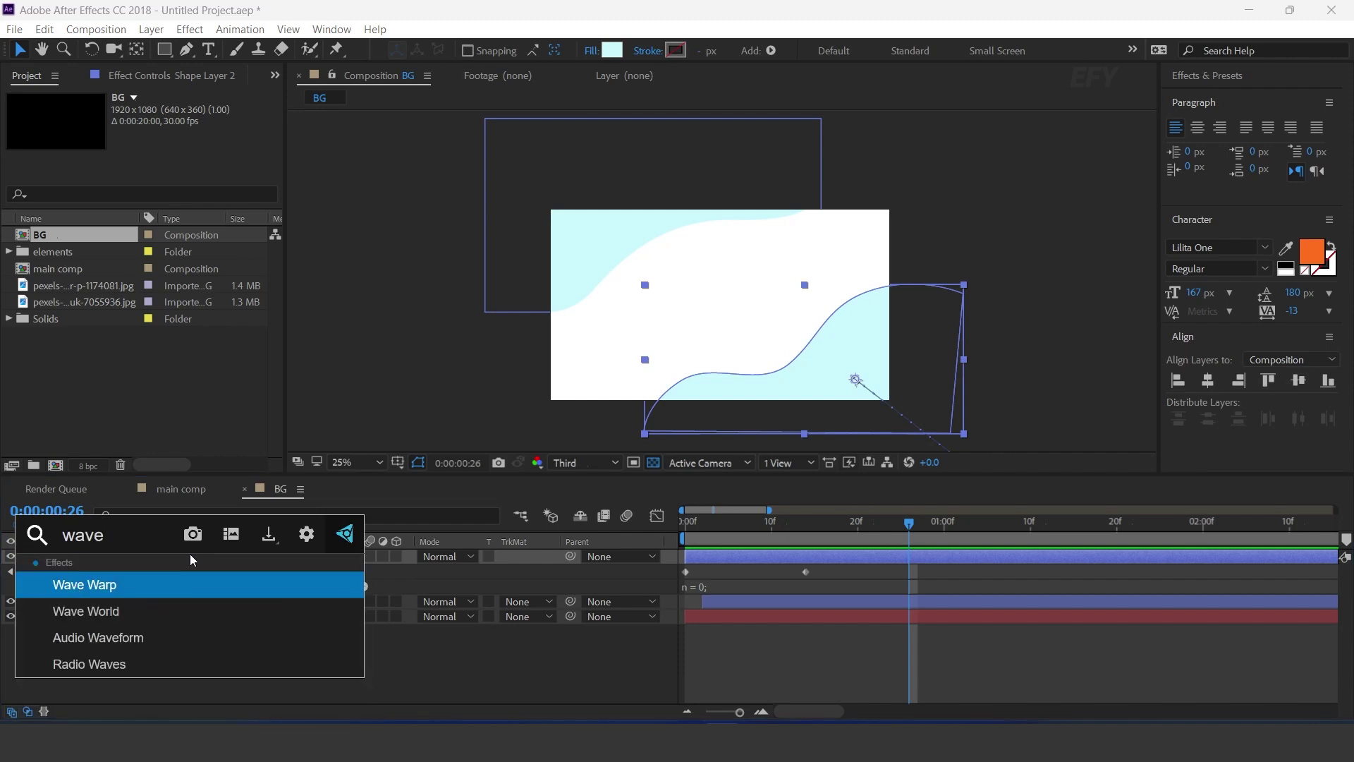
click(120, 585)
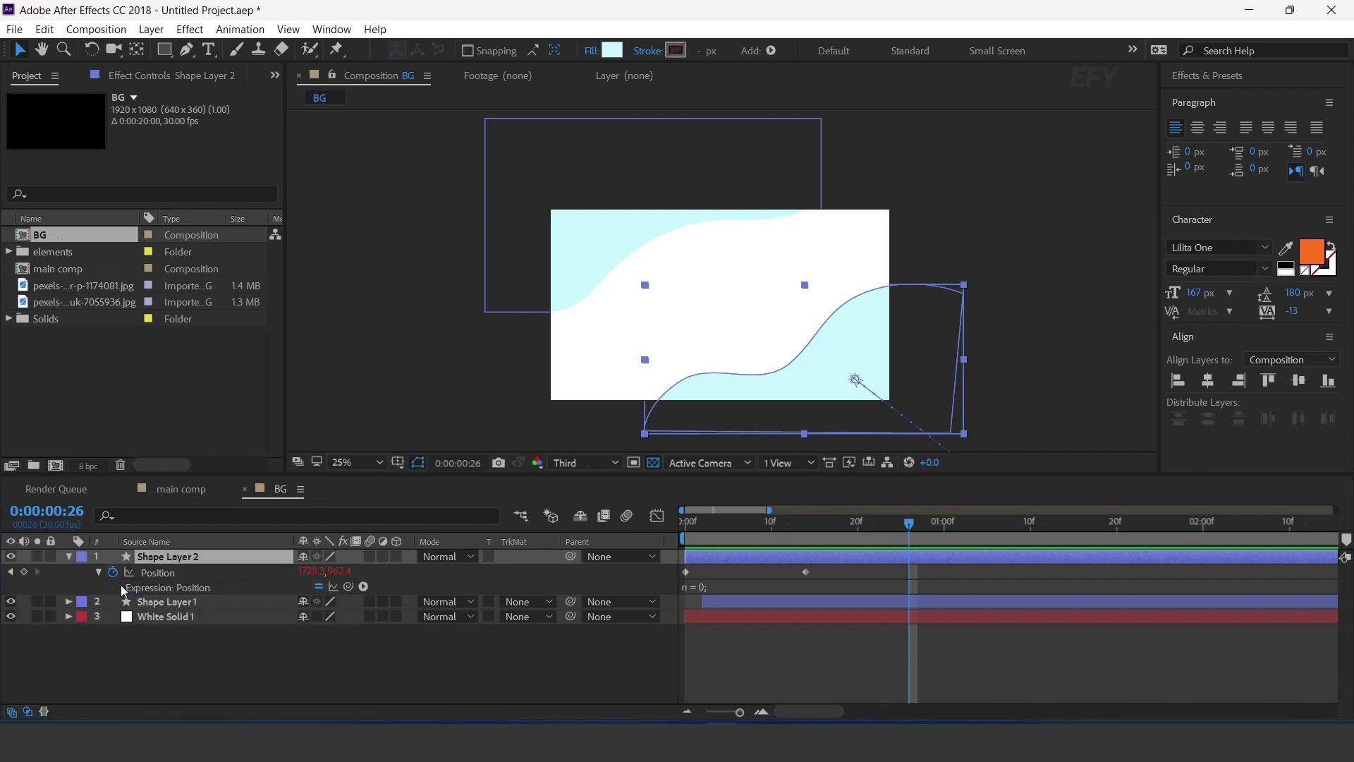
- Set Shape Layer 2's Wave Warp to a Wave Height of 5 and a Wave Width of 150
click(164, 144)
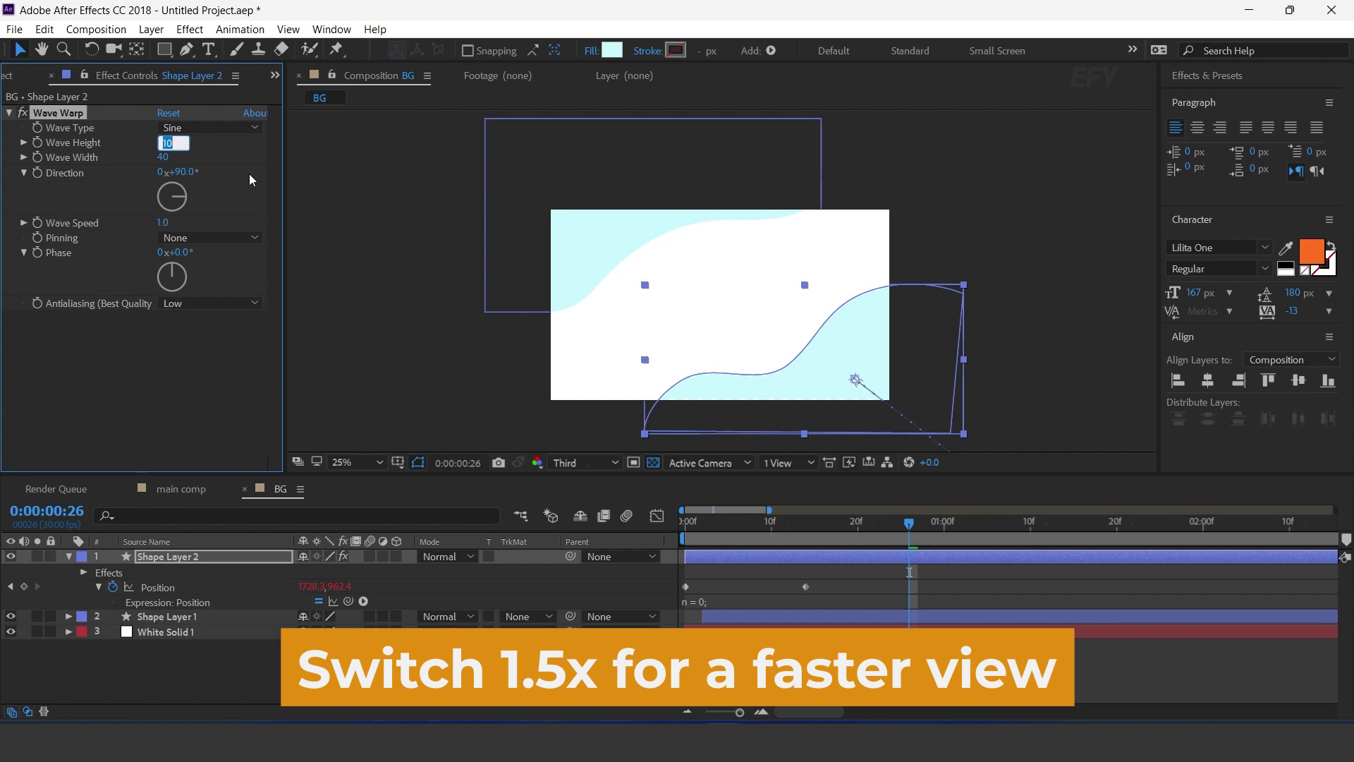
text(5)
key(Return)
click(163, 157)
text(150)
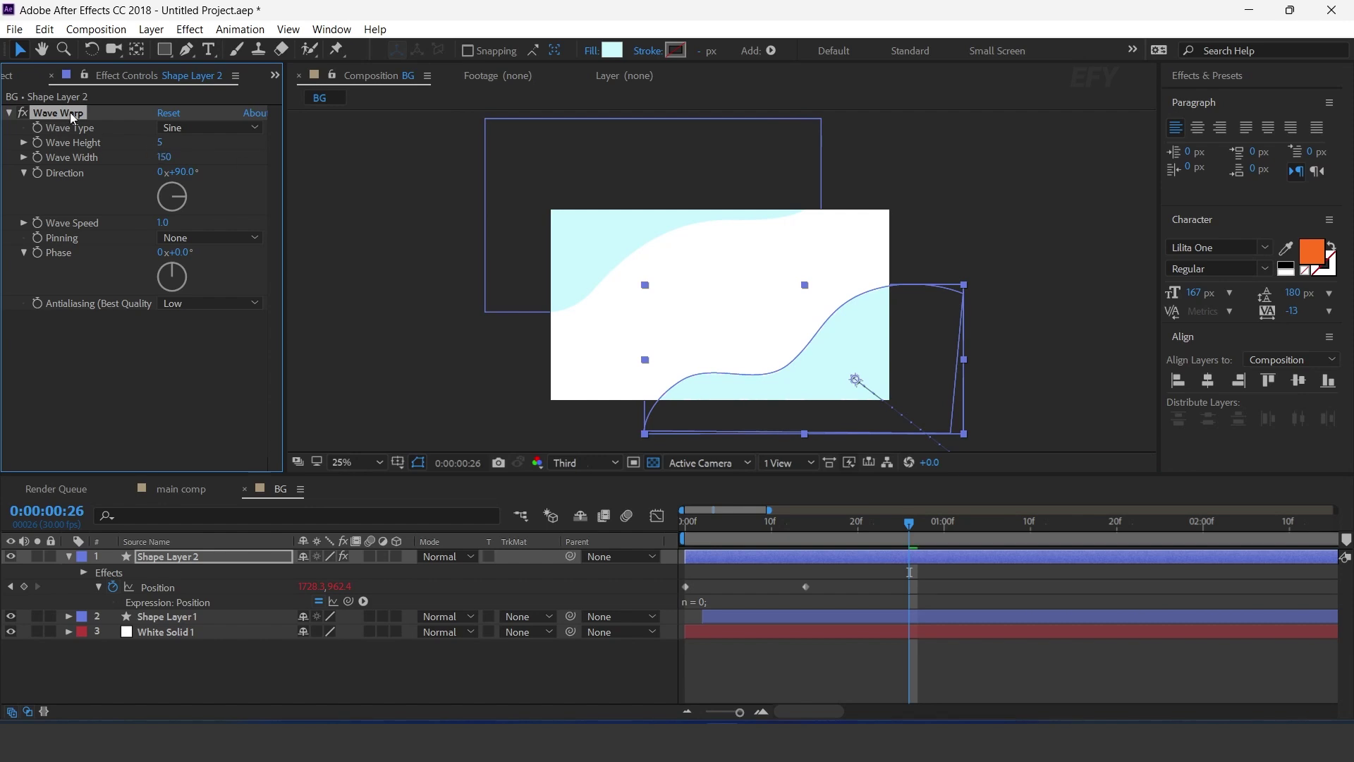
- Copy Shape Layer 2's Wave Warp effect onto Shape Layer 1 and preview the animation from the first frame
click(179, 618)
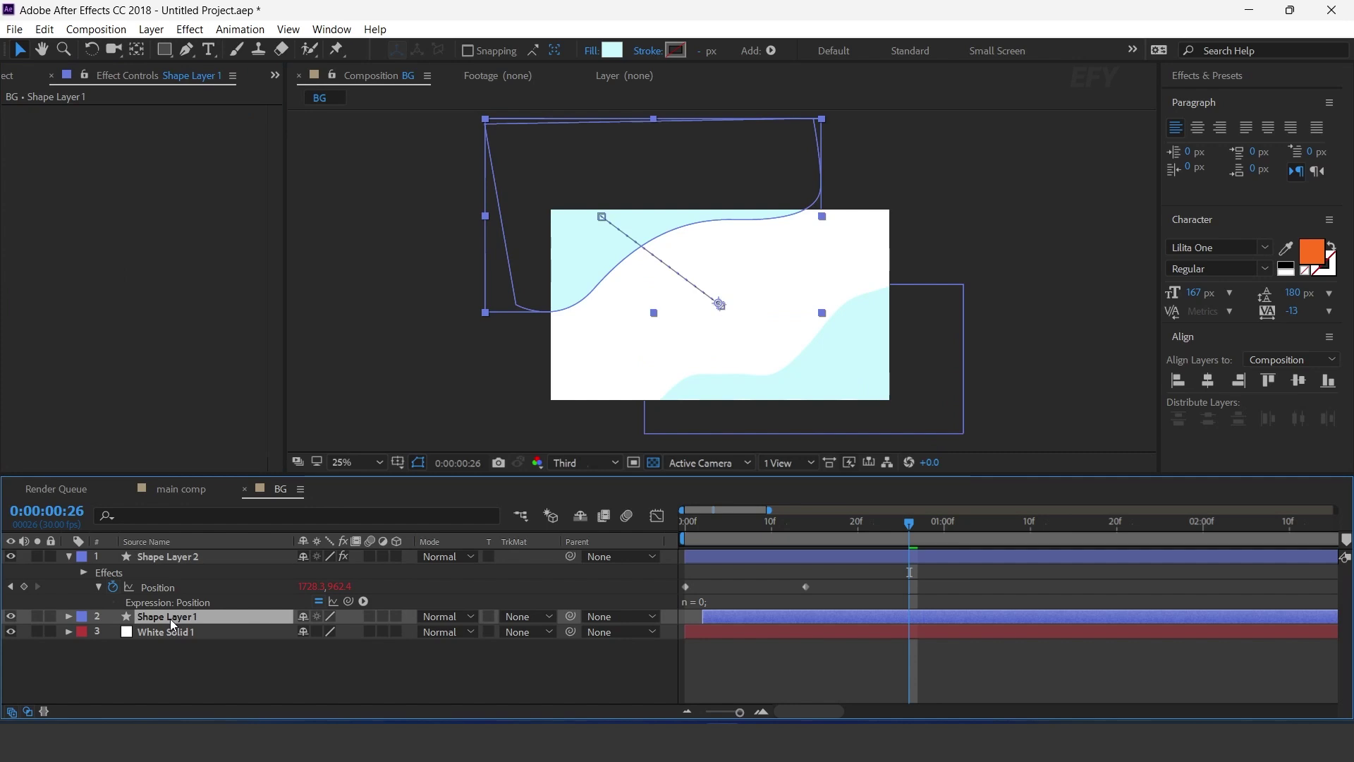
key(ctrl+v)
click(530, 694)
drag(694, 529, 661, 608)
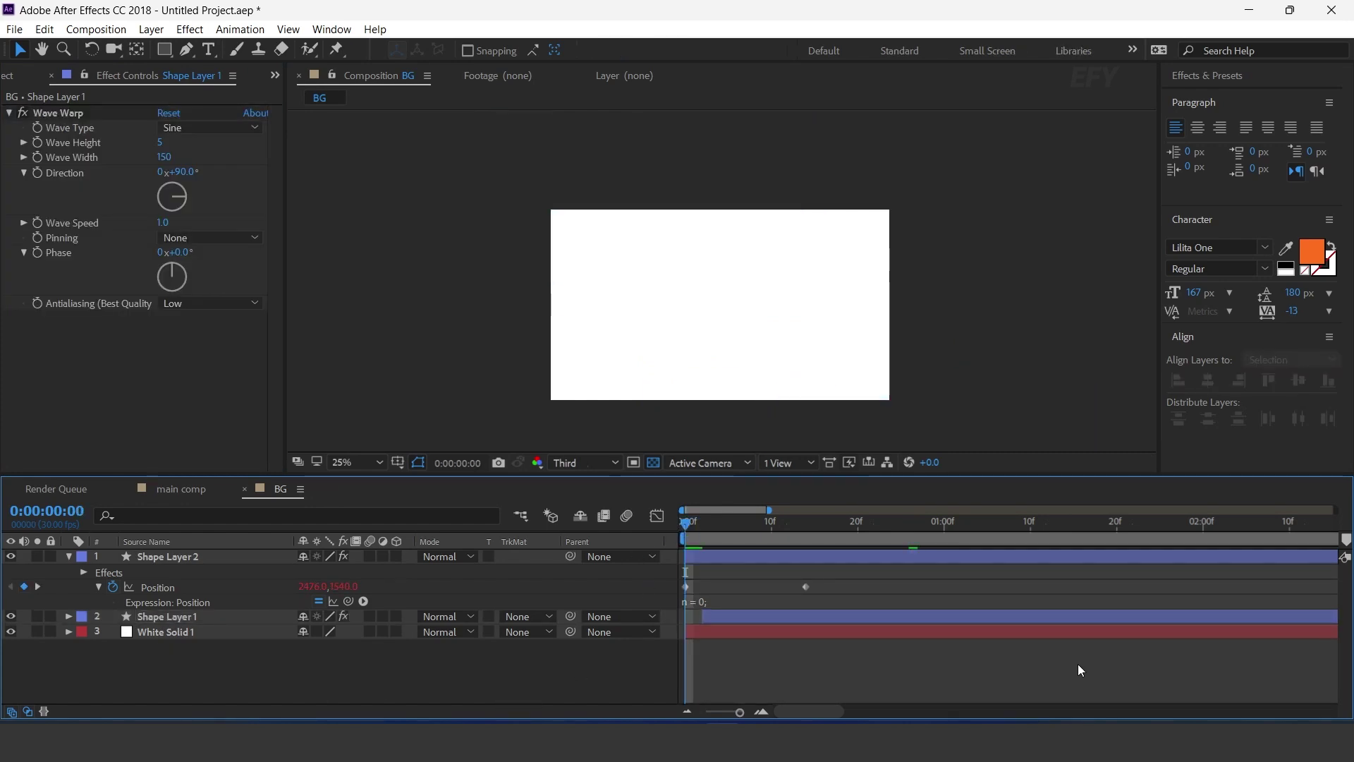
key(space)
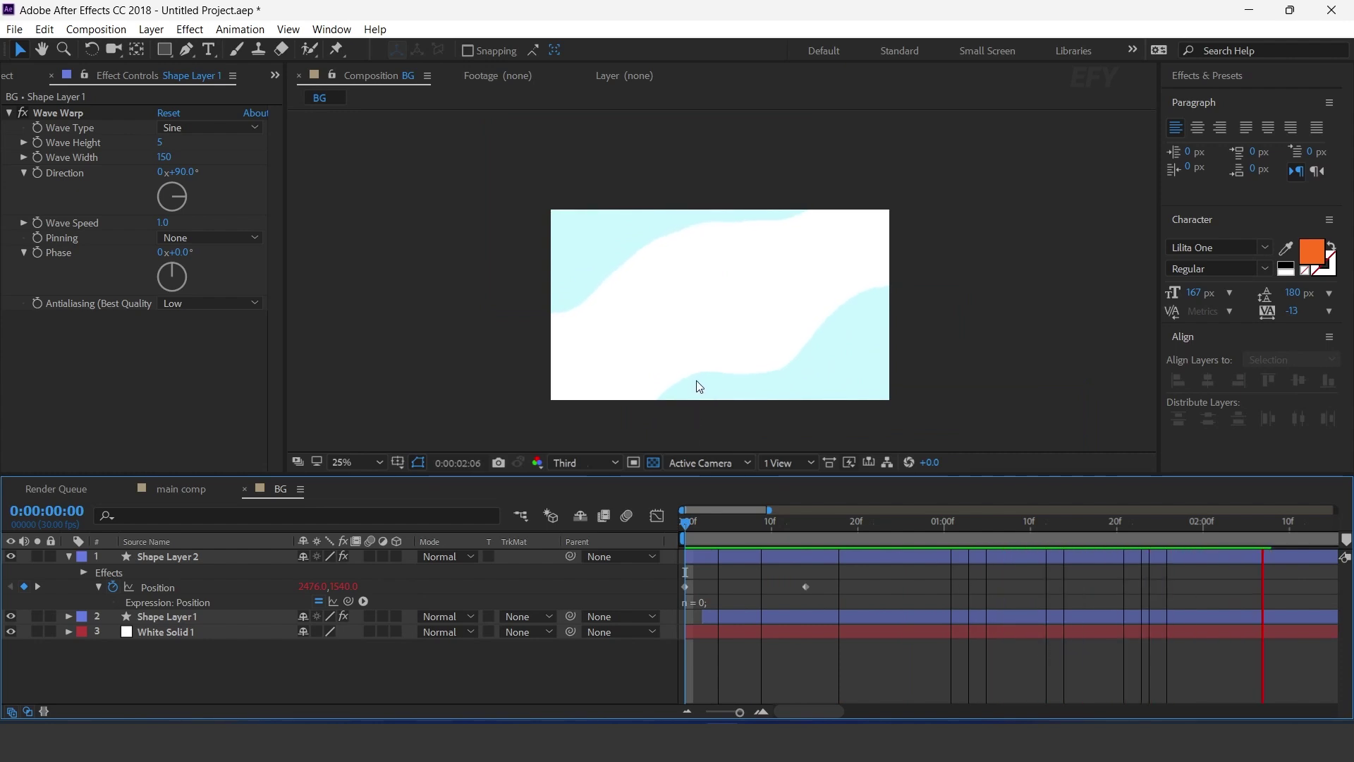
key(space)
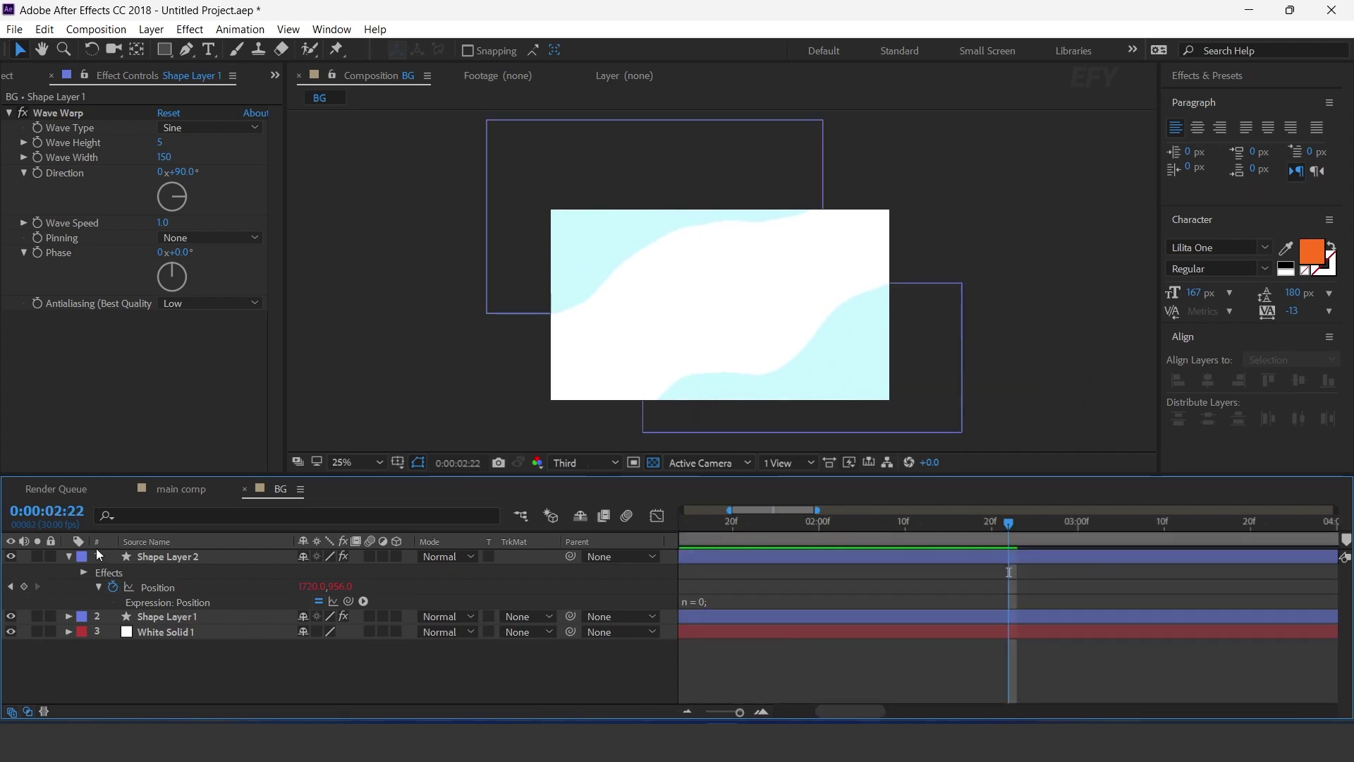
- With no layer selected, set up the Pen tool with fill None and a black (000000) stroke of 8 px
click(69, 556)
click(329, 672)
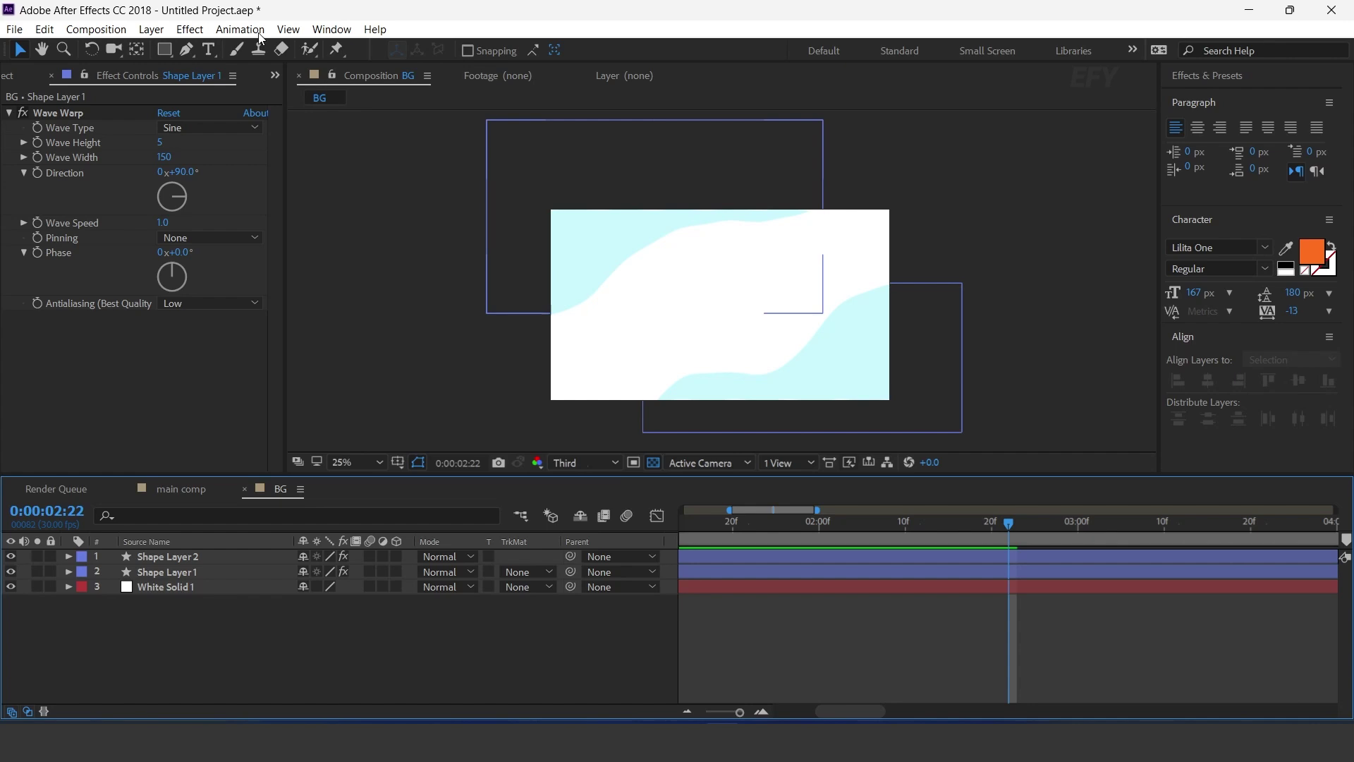
key(g)
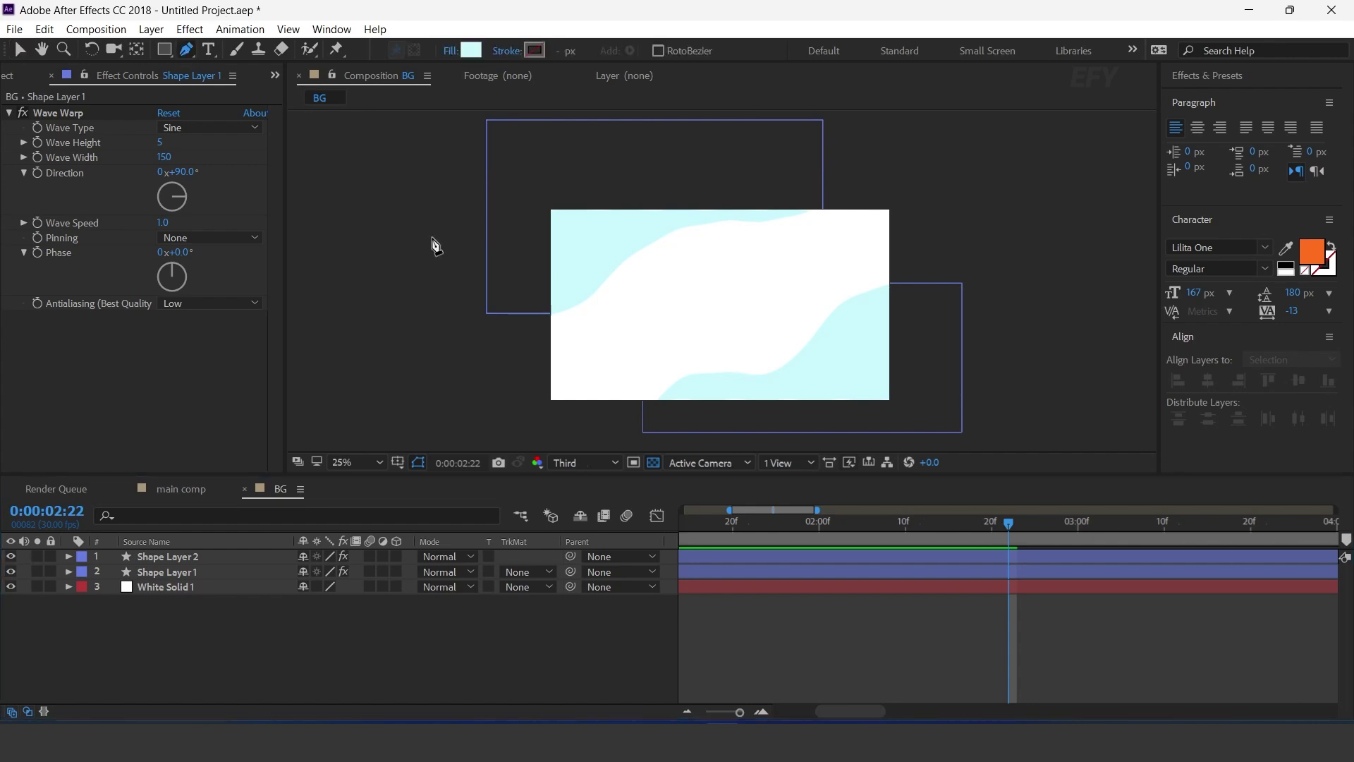
click(450, 51)
click(426, 280)
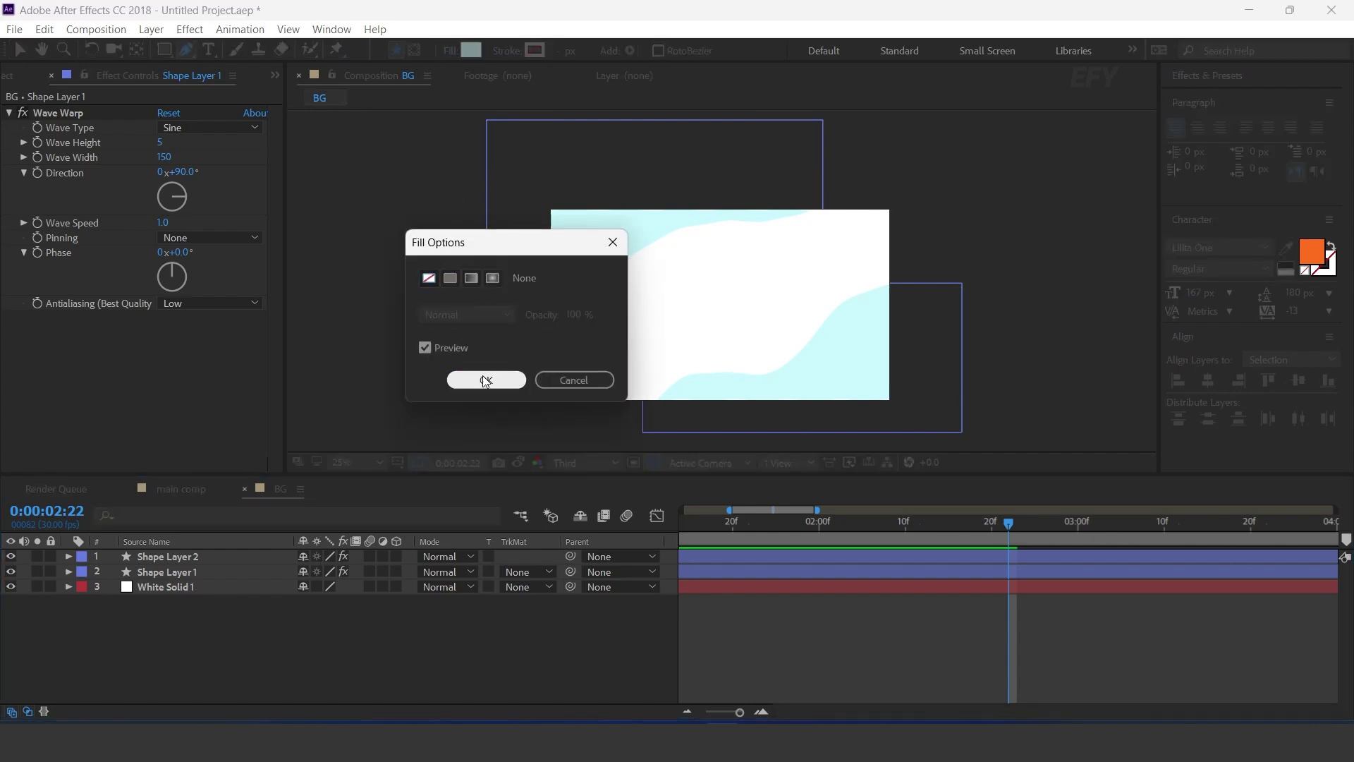
click(487, 378)
click(534, 50)
click(386, 535)
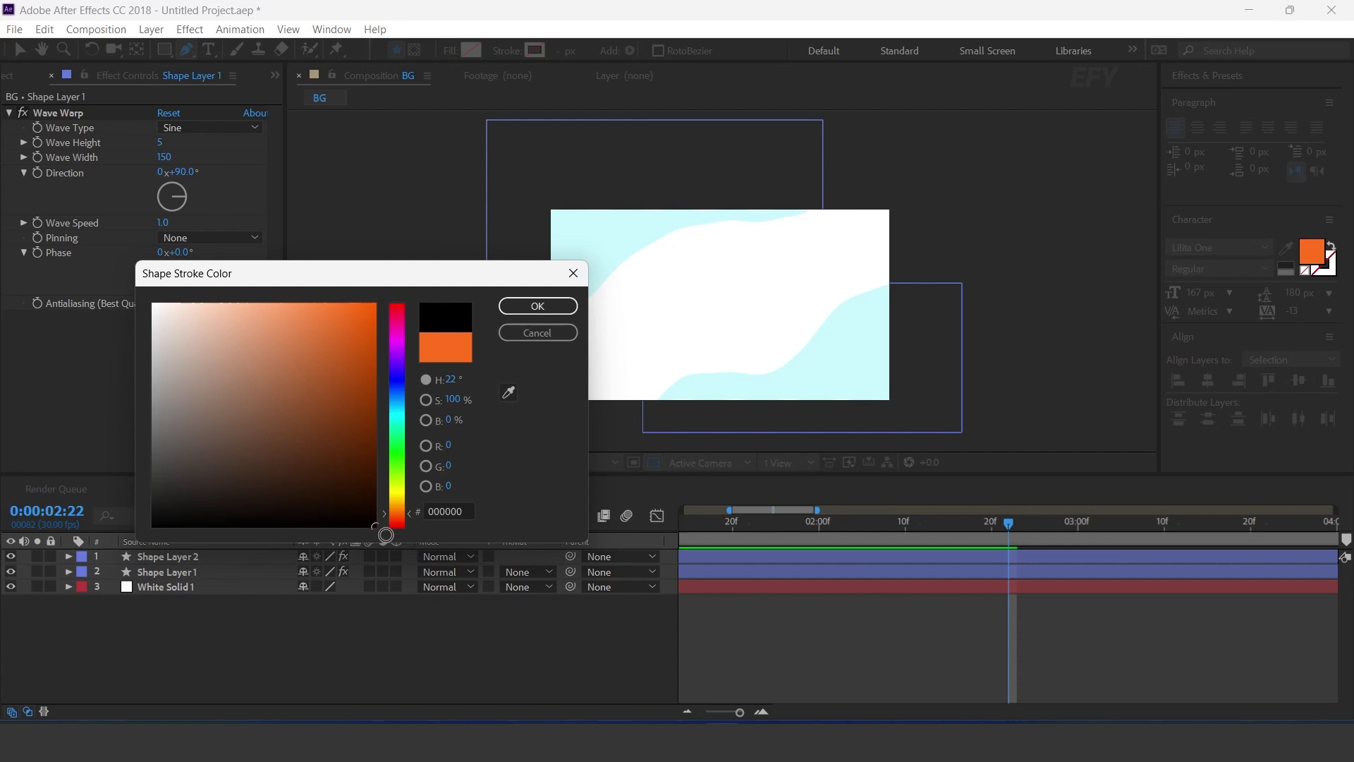
click(536, 307)
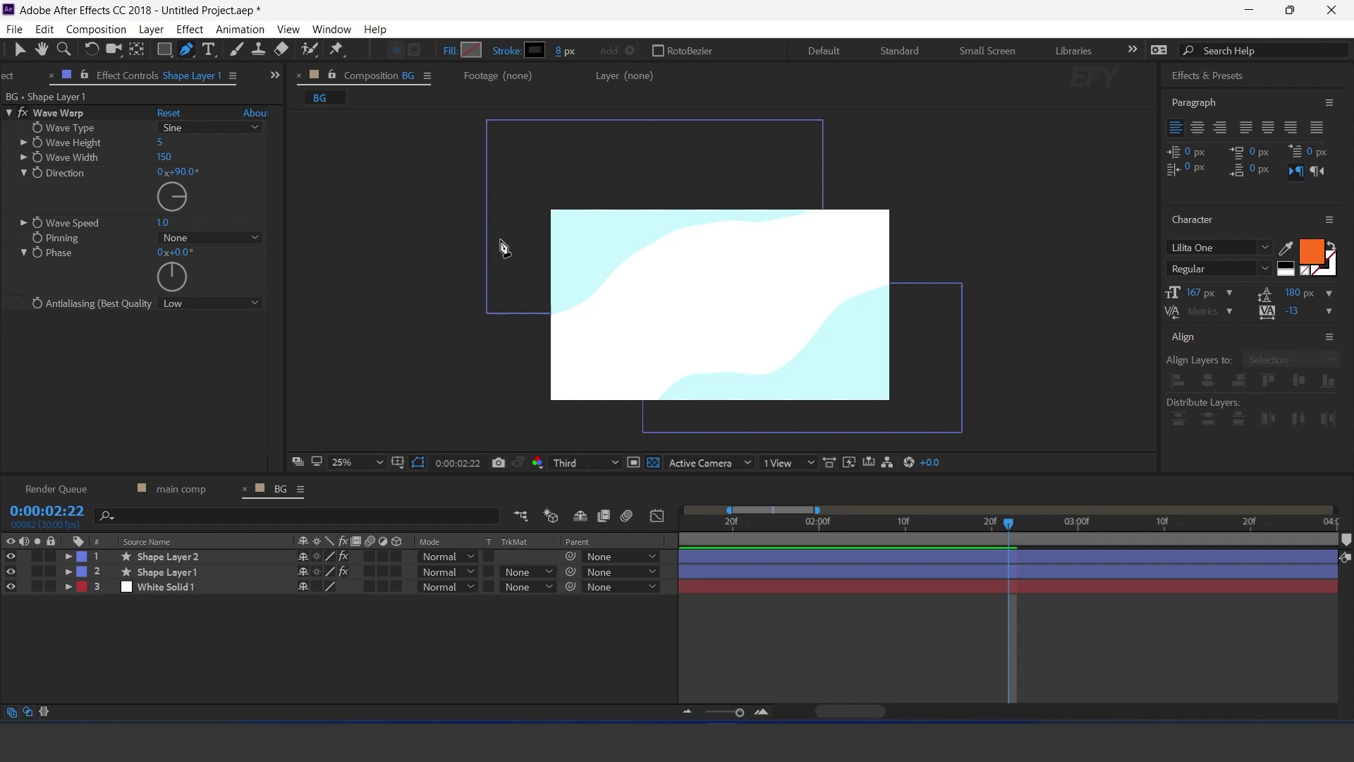
- Draw an open wavy line across the composition's upper-left corner, with both ends outside the frame, and smooth its curve points
click(412, 357)
drag(534, 299, 748, 161)
click(785, 136)
drag(700, 208, 699, 200)
drag(534, 299, 507, 319)
drag(537, 271, 543, 294)
drag(604, 237, 541, 262)
drag(699, 200, 712, 201)
mouse_move(761, 154)
mouse_down()
mouse_move(759, 196)
mouse_move(761, 165)
mouse_up()
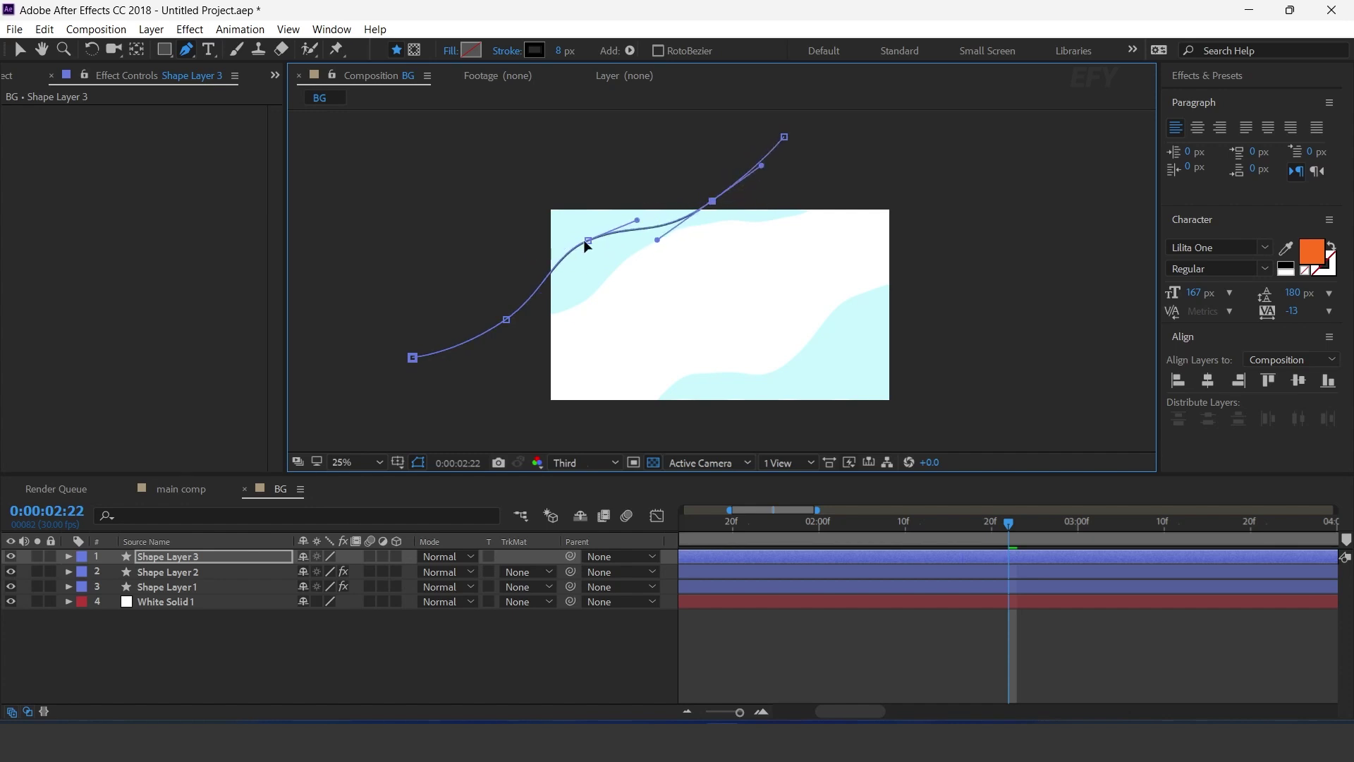
click(575, 658)
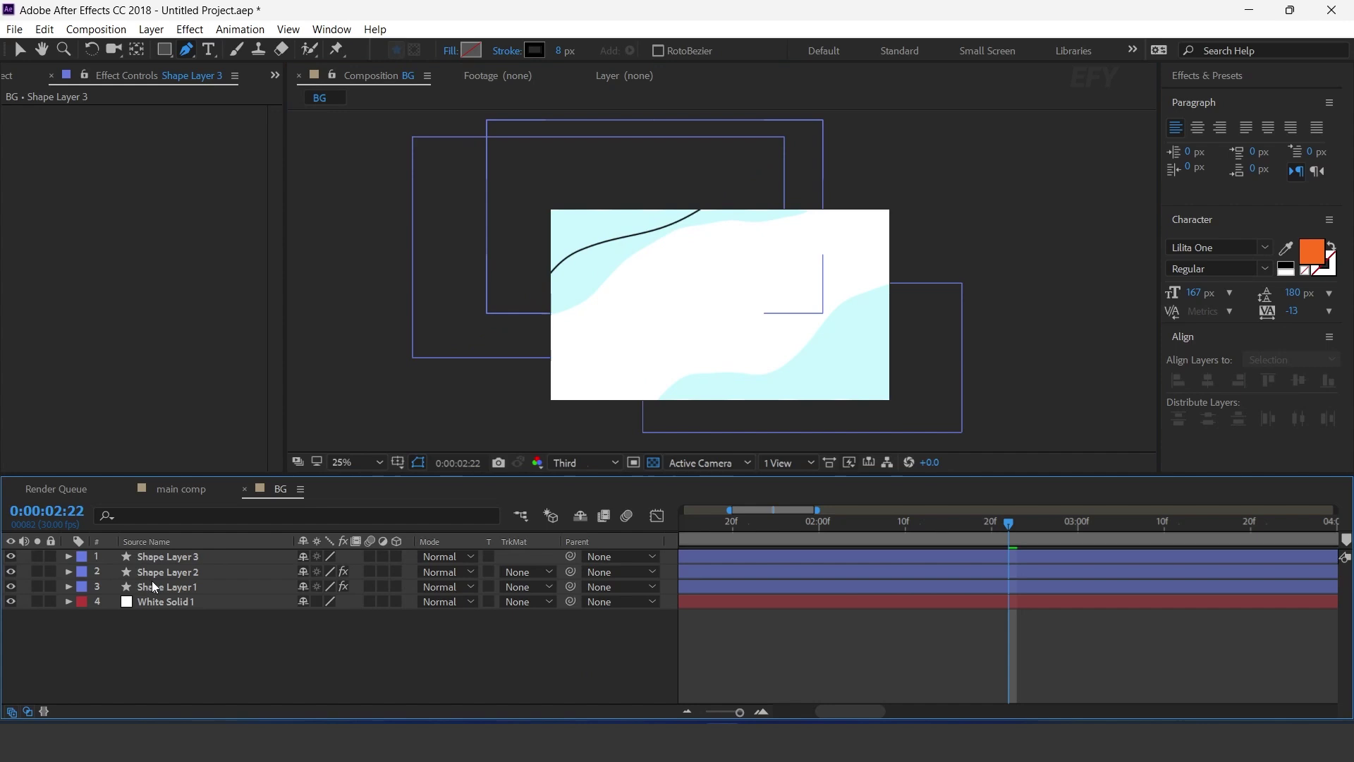
- Add Trim Paths to the contents of the wavy line's layer, Shape Layer 3
click(177, 556)
click(69, 556)
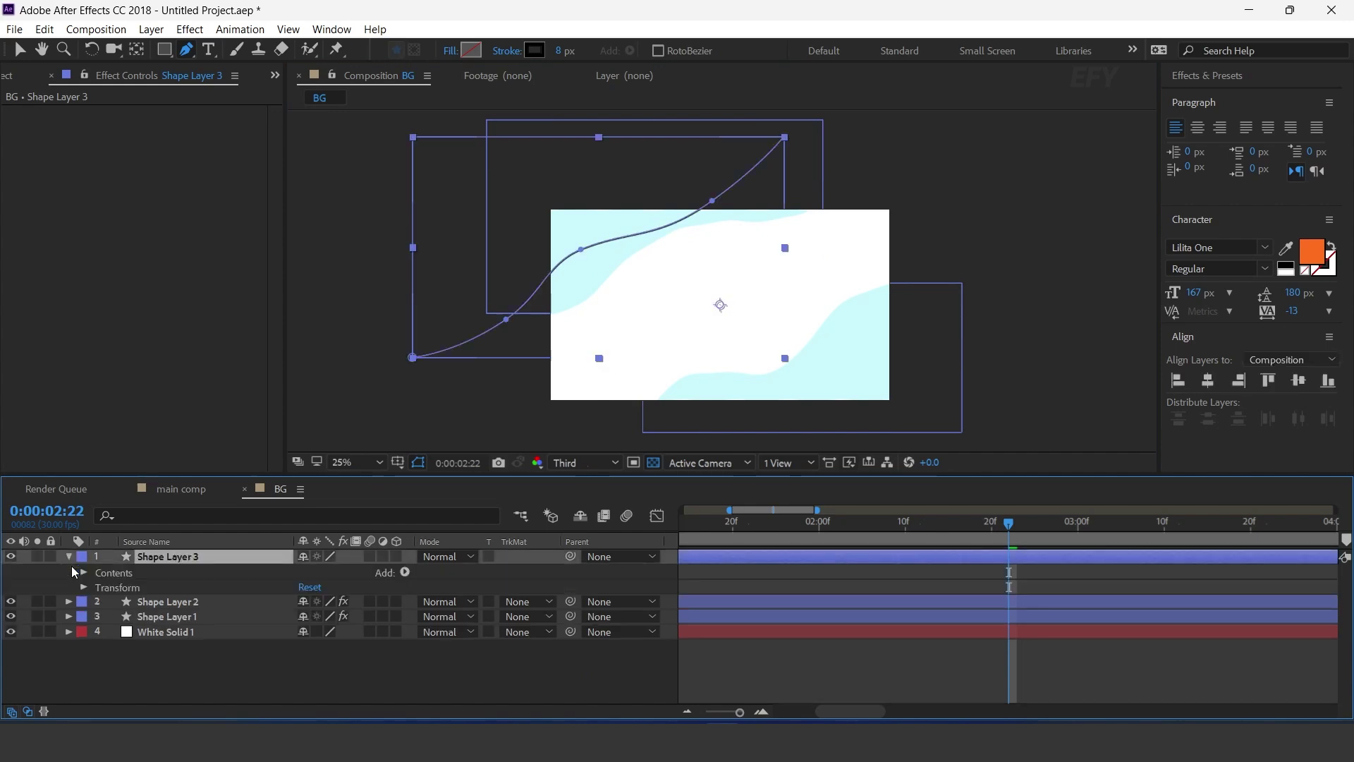
click(406, 572)
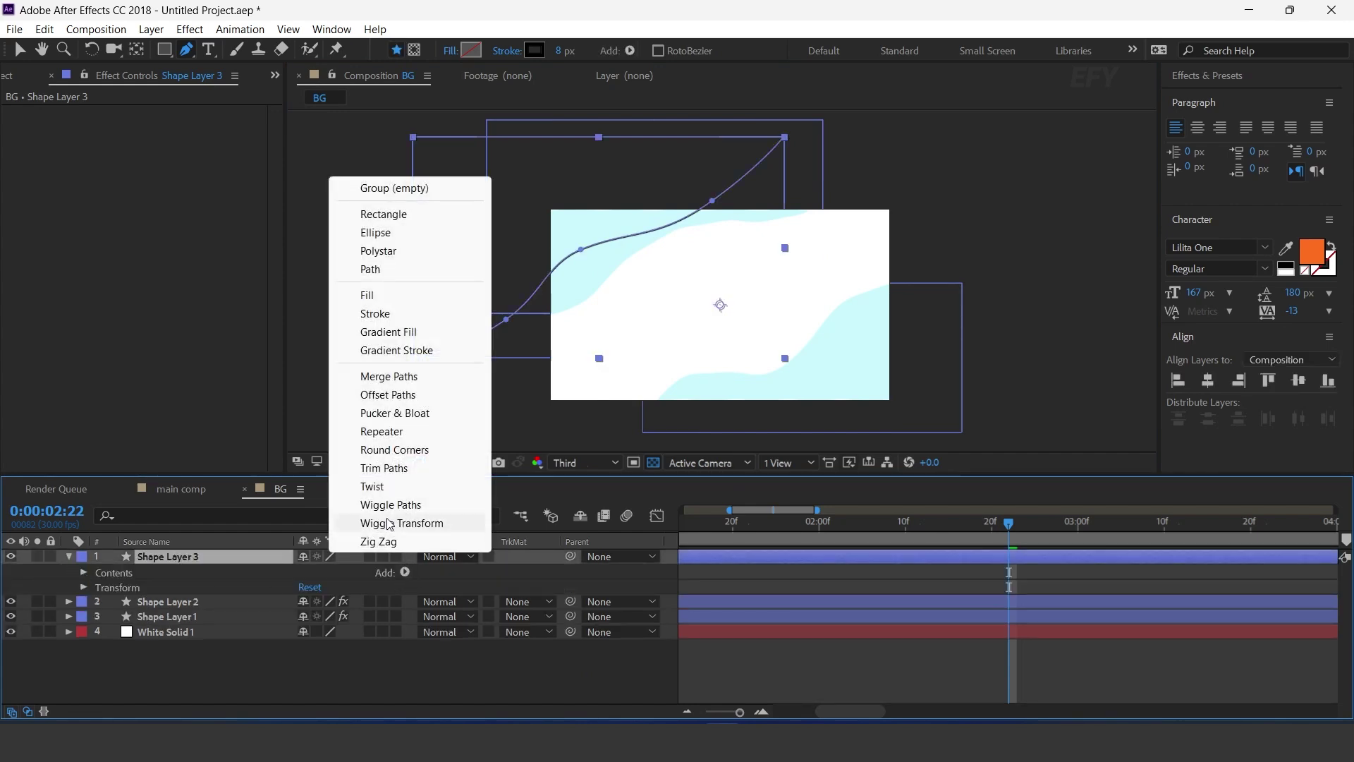
click(386, 468)
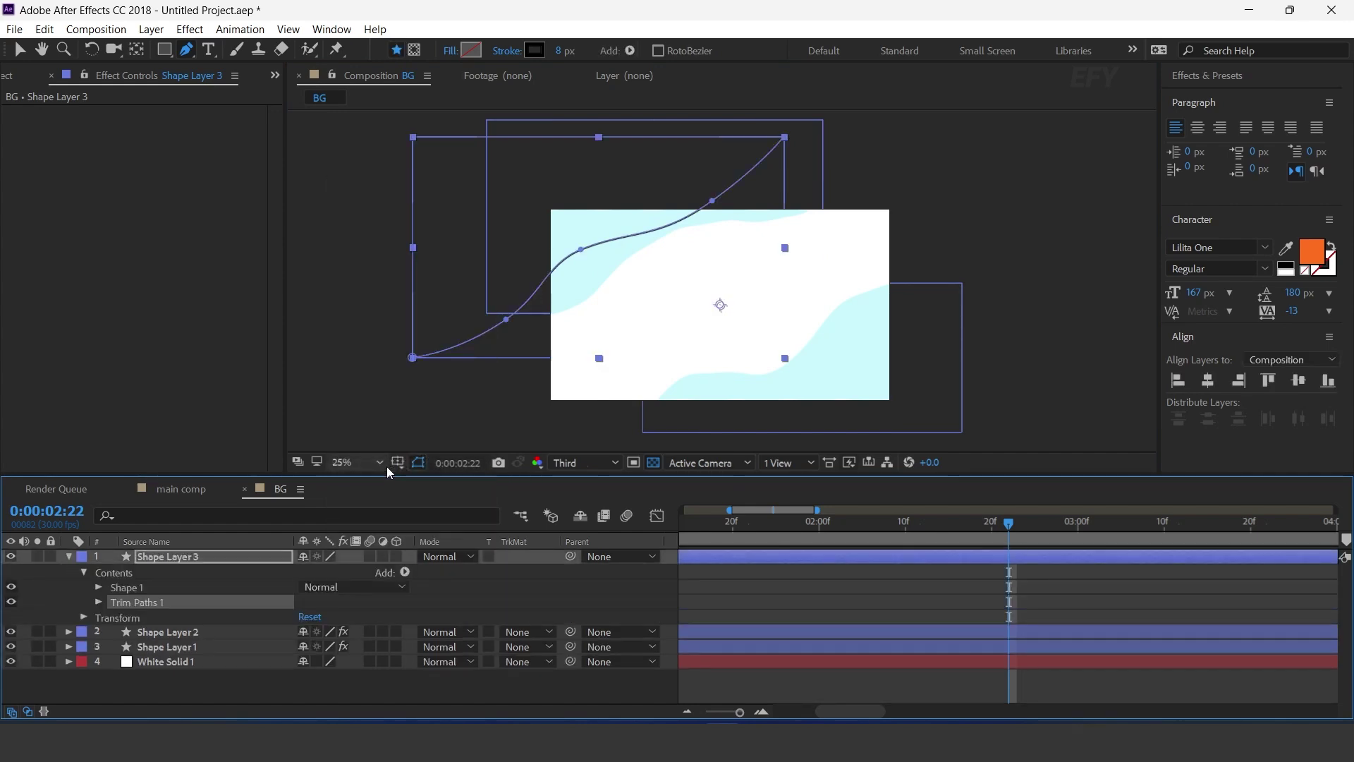
- Animate the Trim Paths End on Shape Layer 3 from 0% at the first frame to 100% at 0:00:01:00
click(99, 601)
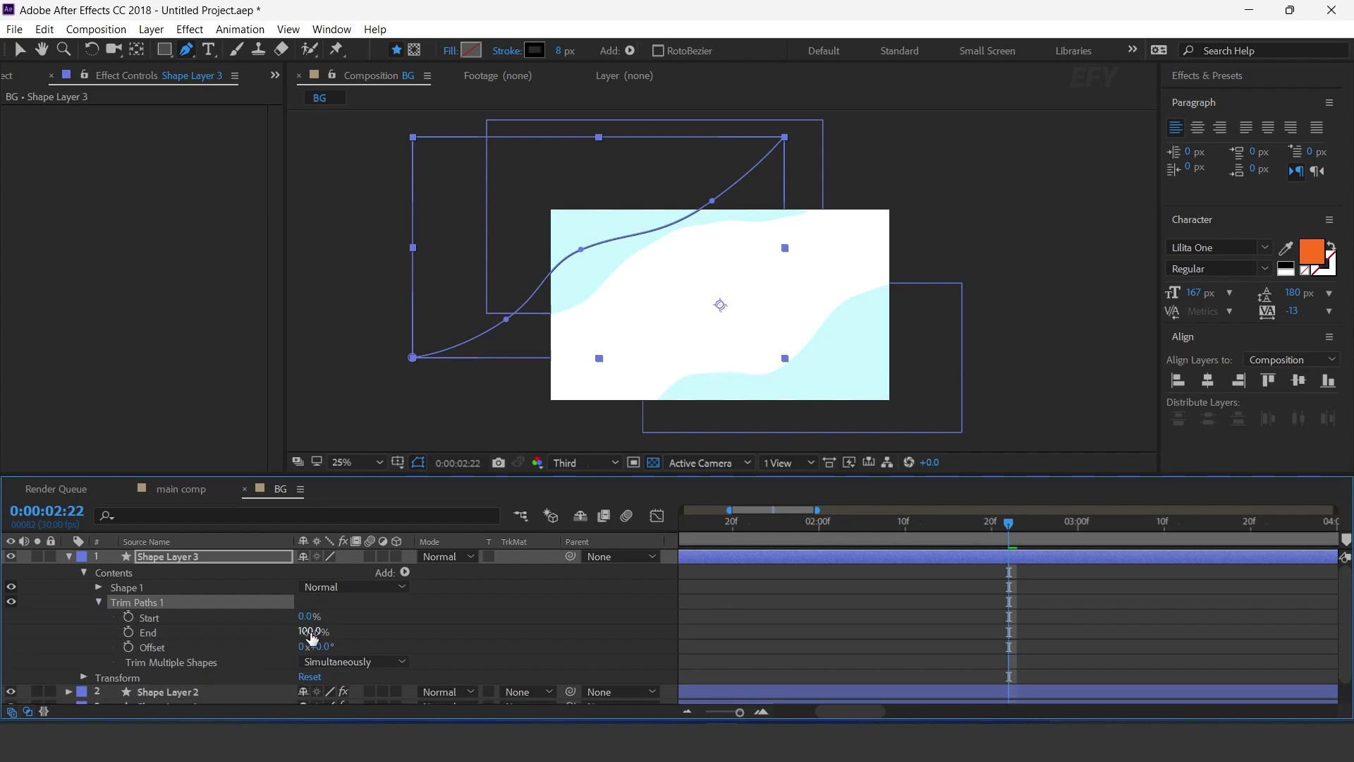
drag(311, 633, 290, 633)
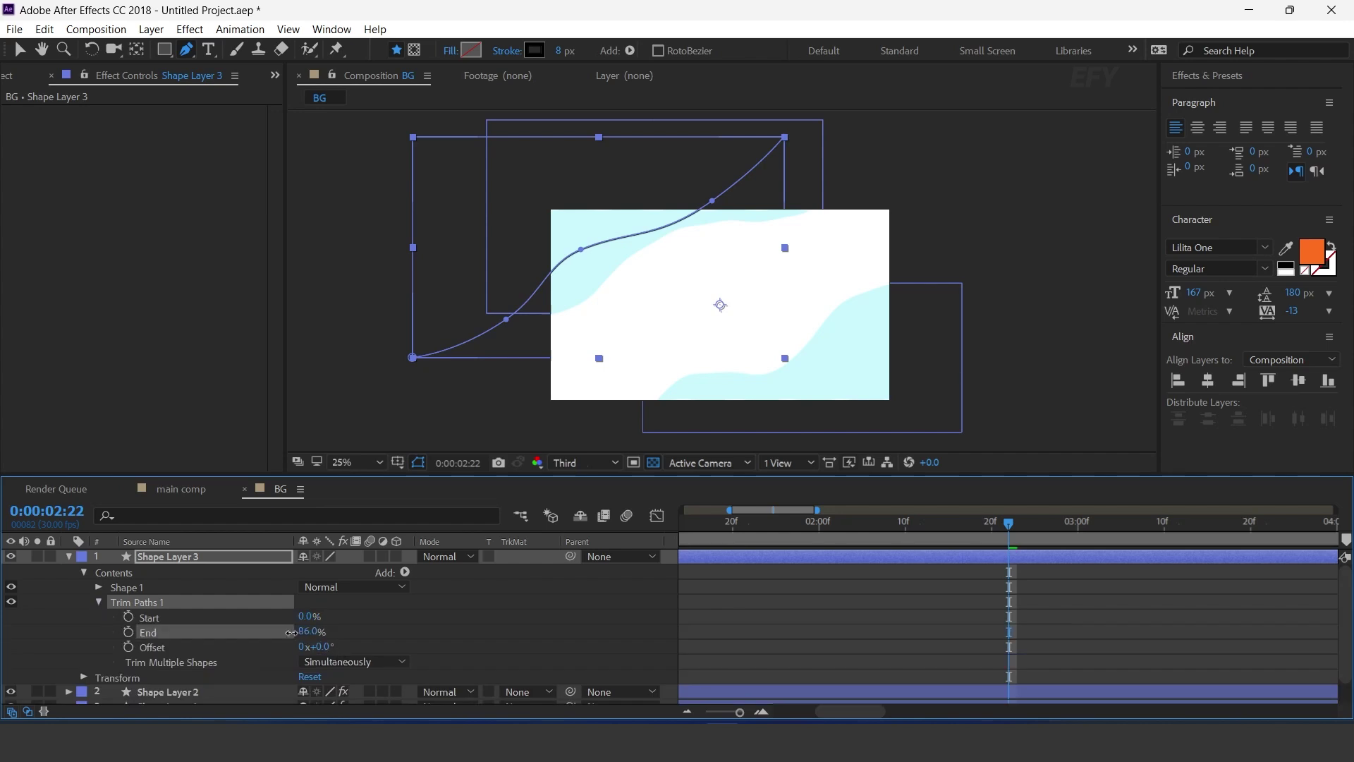
click(471, 619)
drag(305, 633, 202, 637)
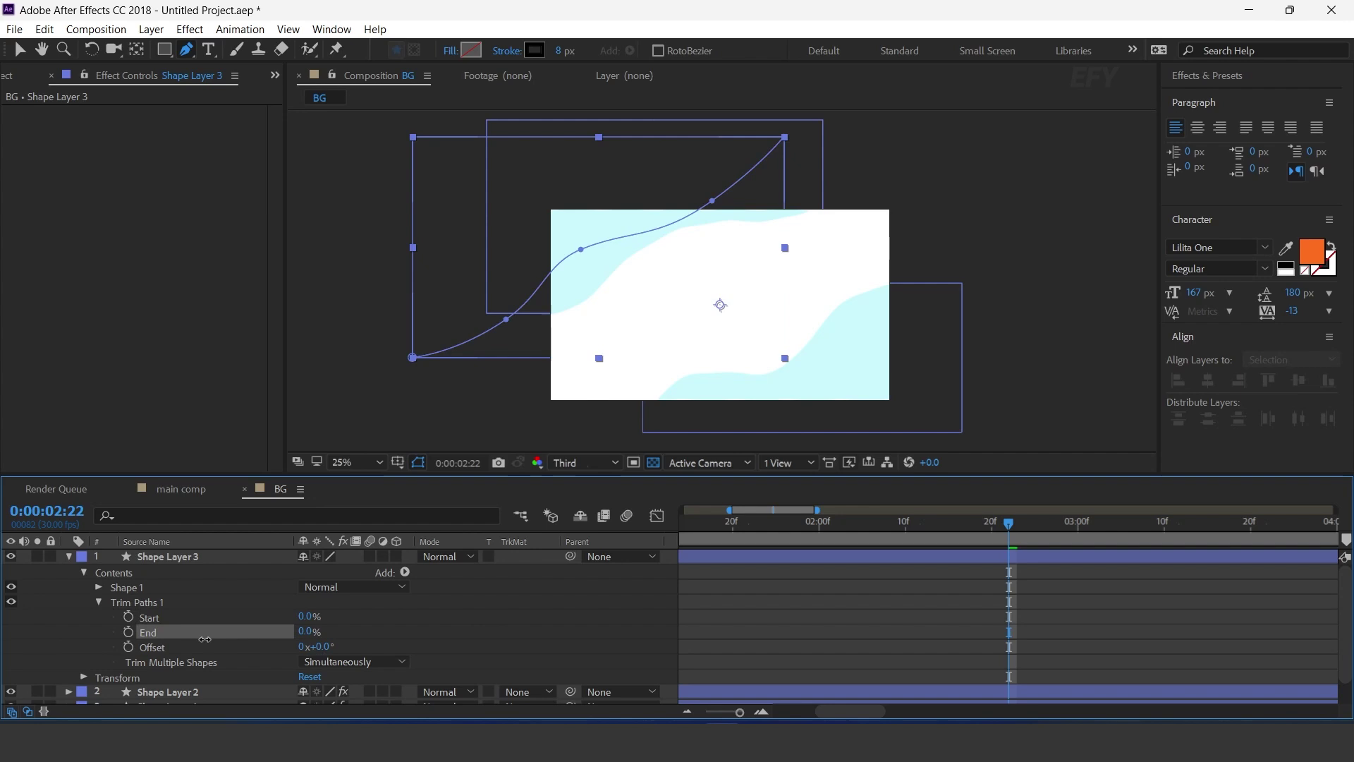
drag(758, 509, 697, 506)
click(693, 527)
click(678, 530)
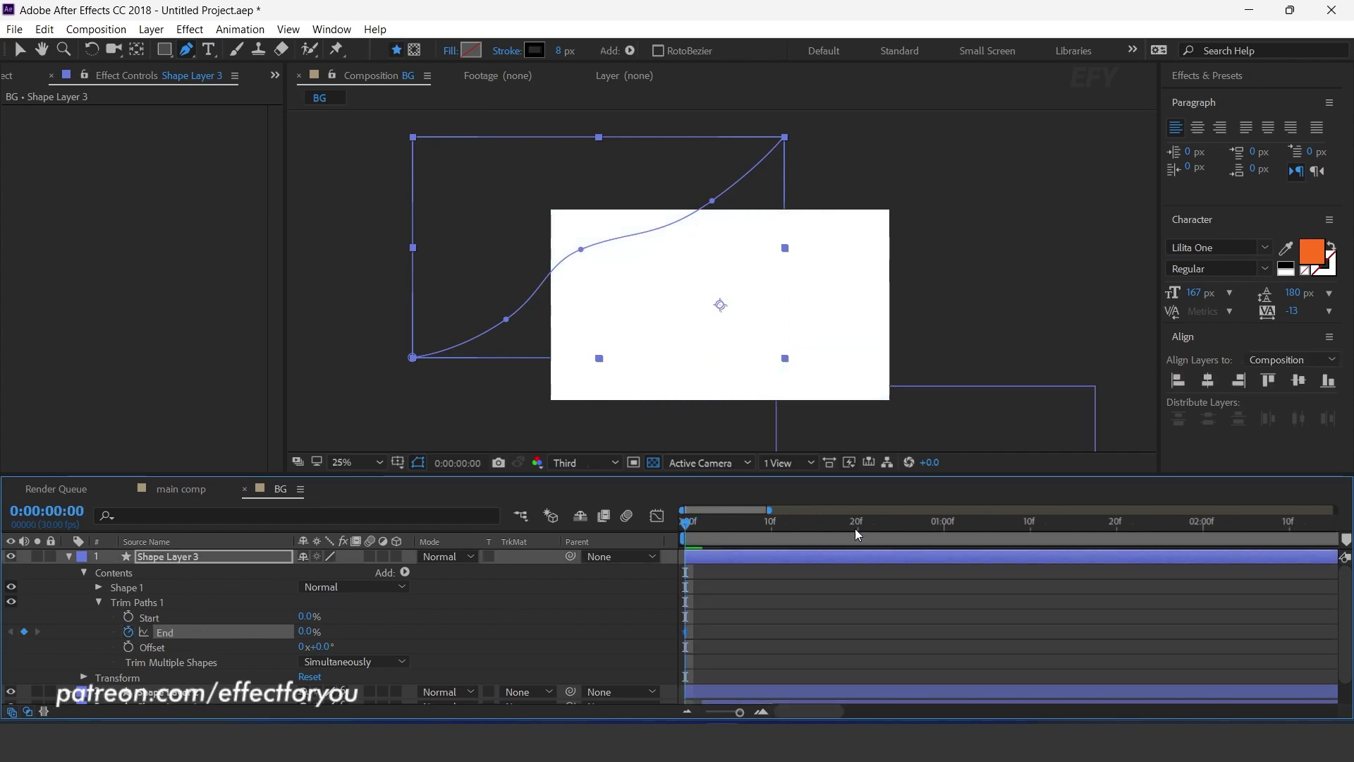
click(947, 525)
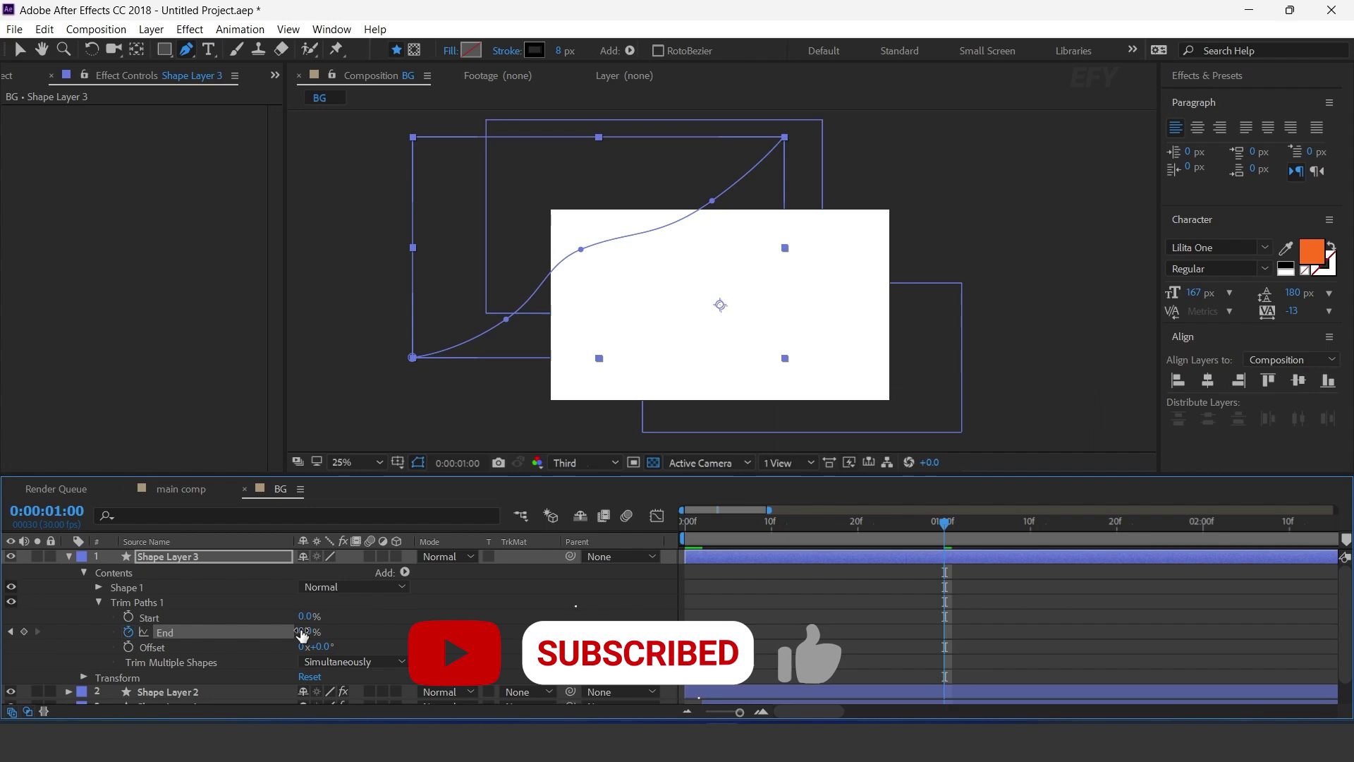
drag(306, 632, 806, 612)
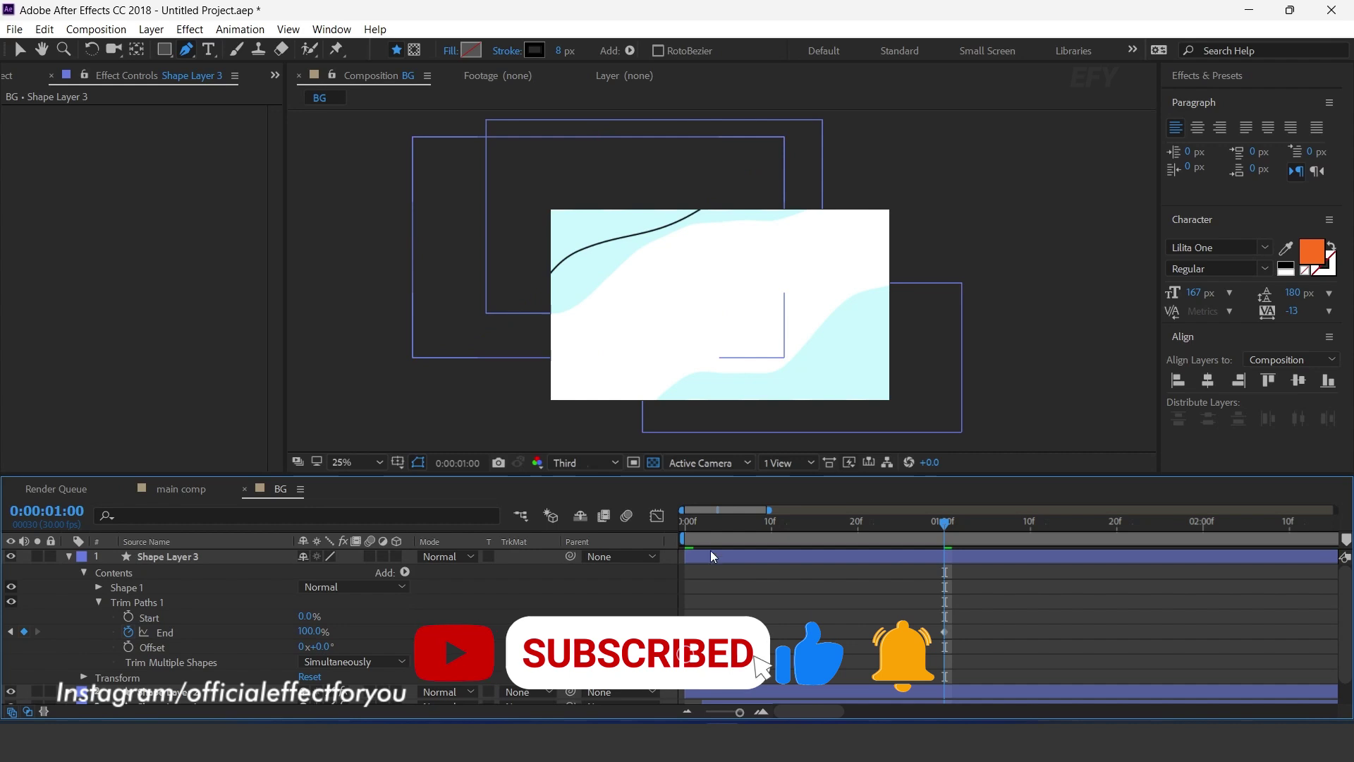
- Preview the line's reveal and move its second Trim Paths End keyframe to about 0:00:01:17
click(687, 521)
click(1171, 608)
key(space)
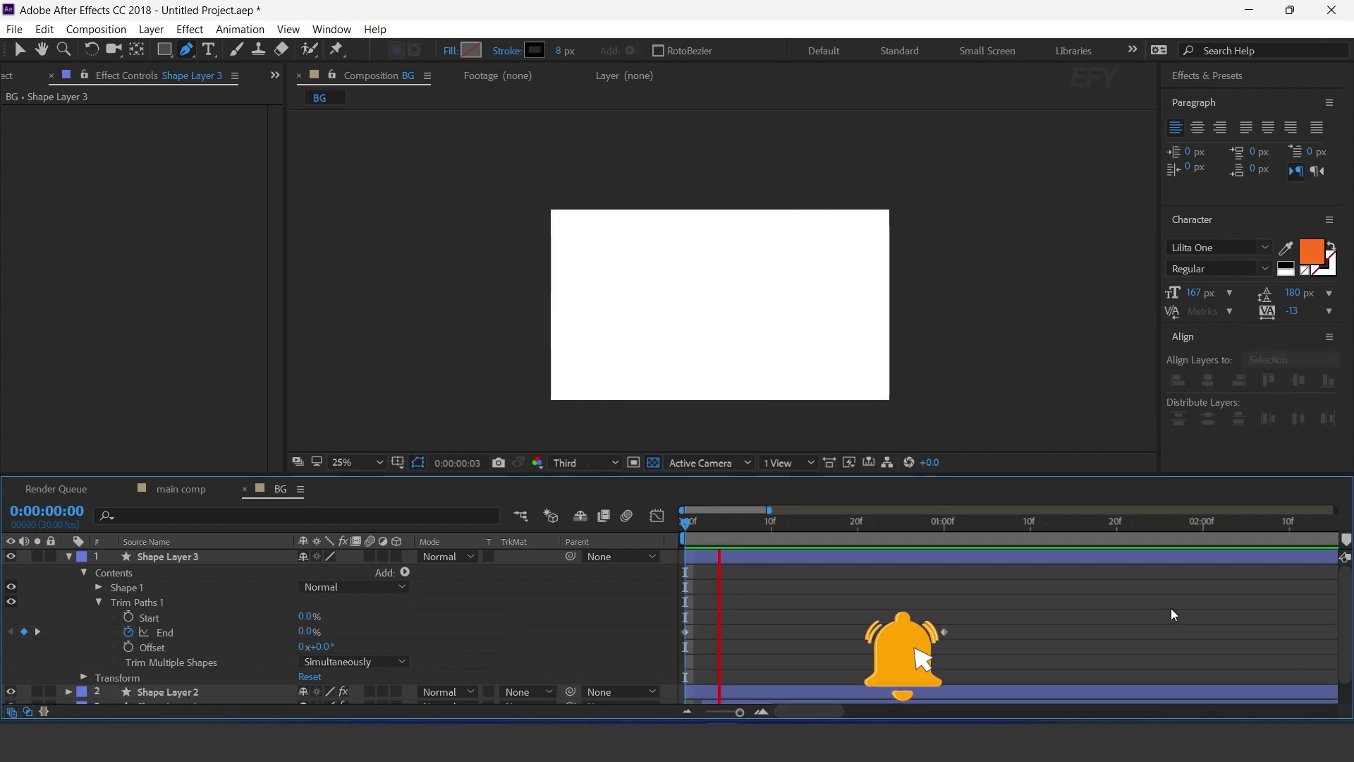
click(684, 526)
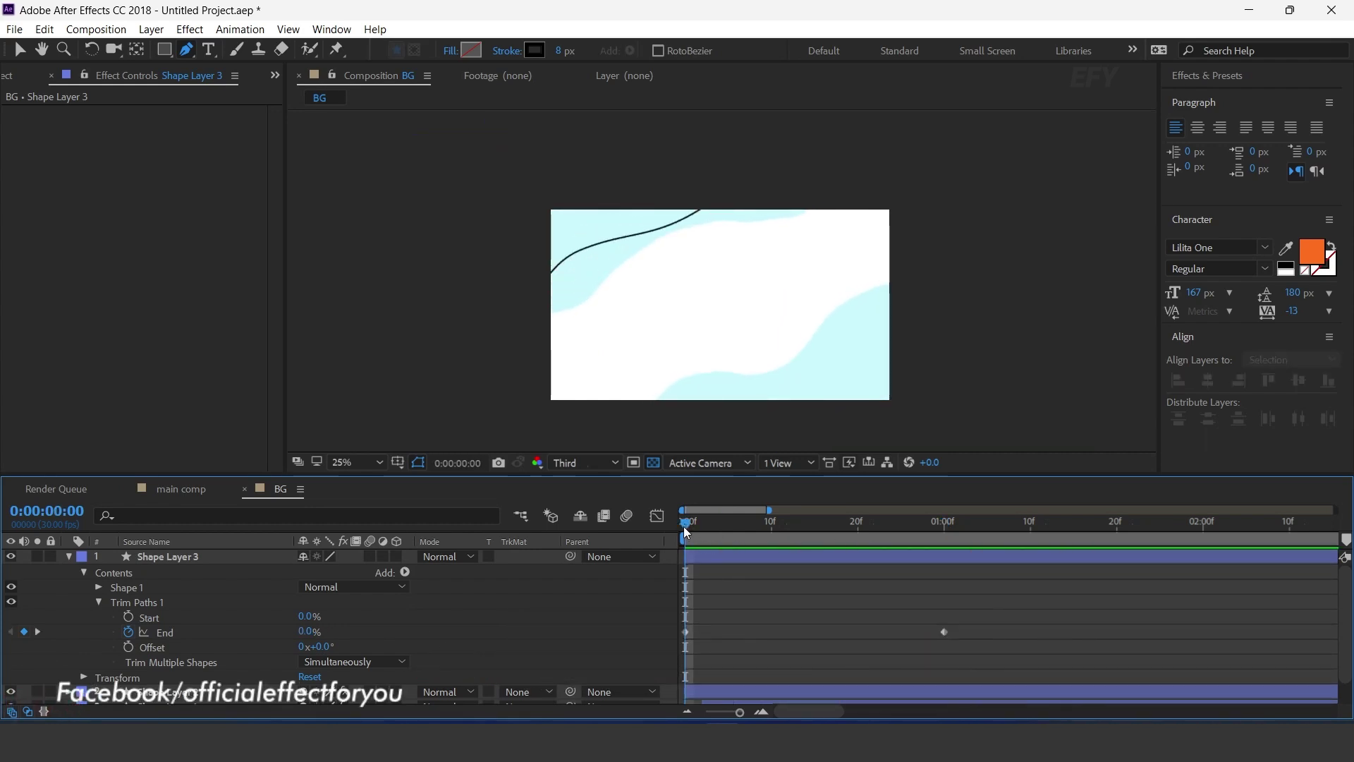
scroll(936, 637, down, 3)
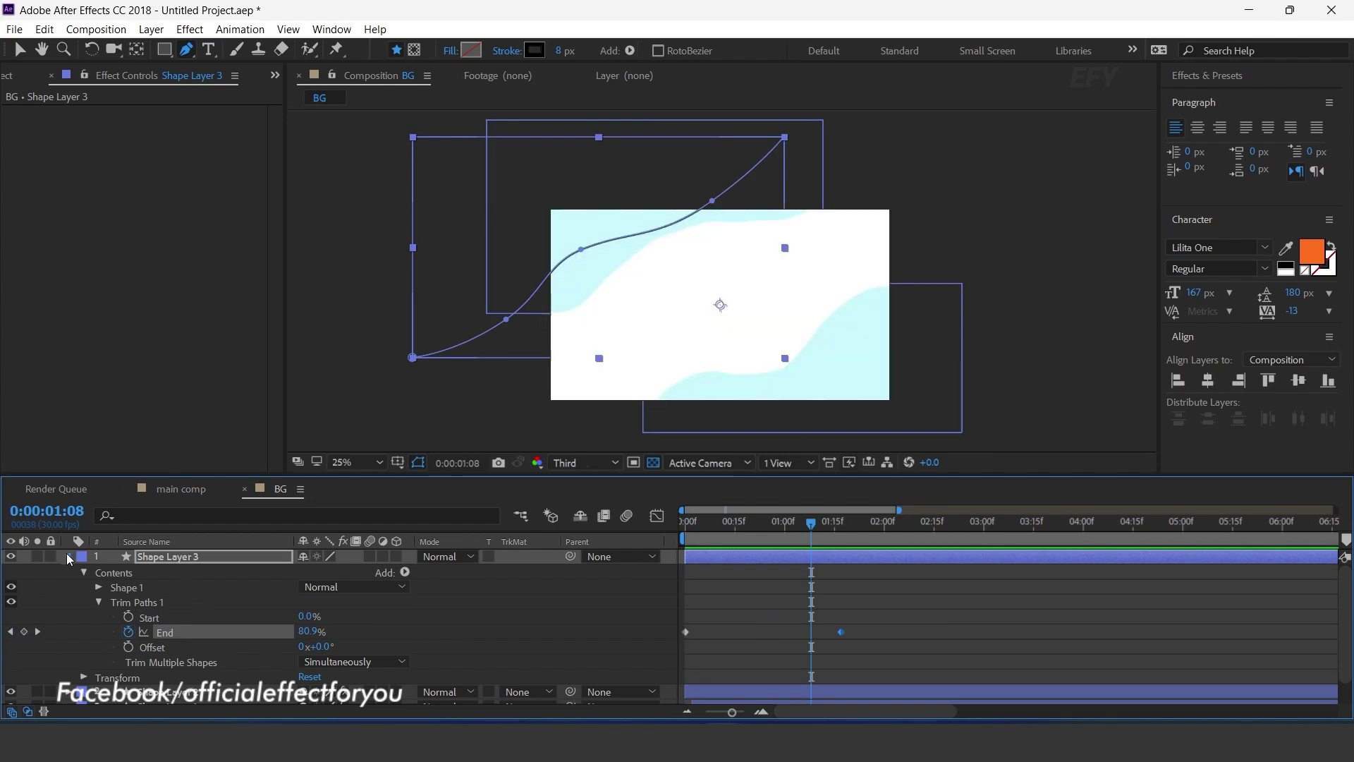
click(68, 557)
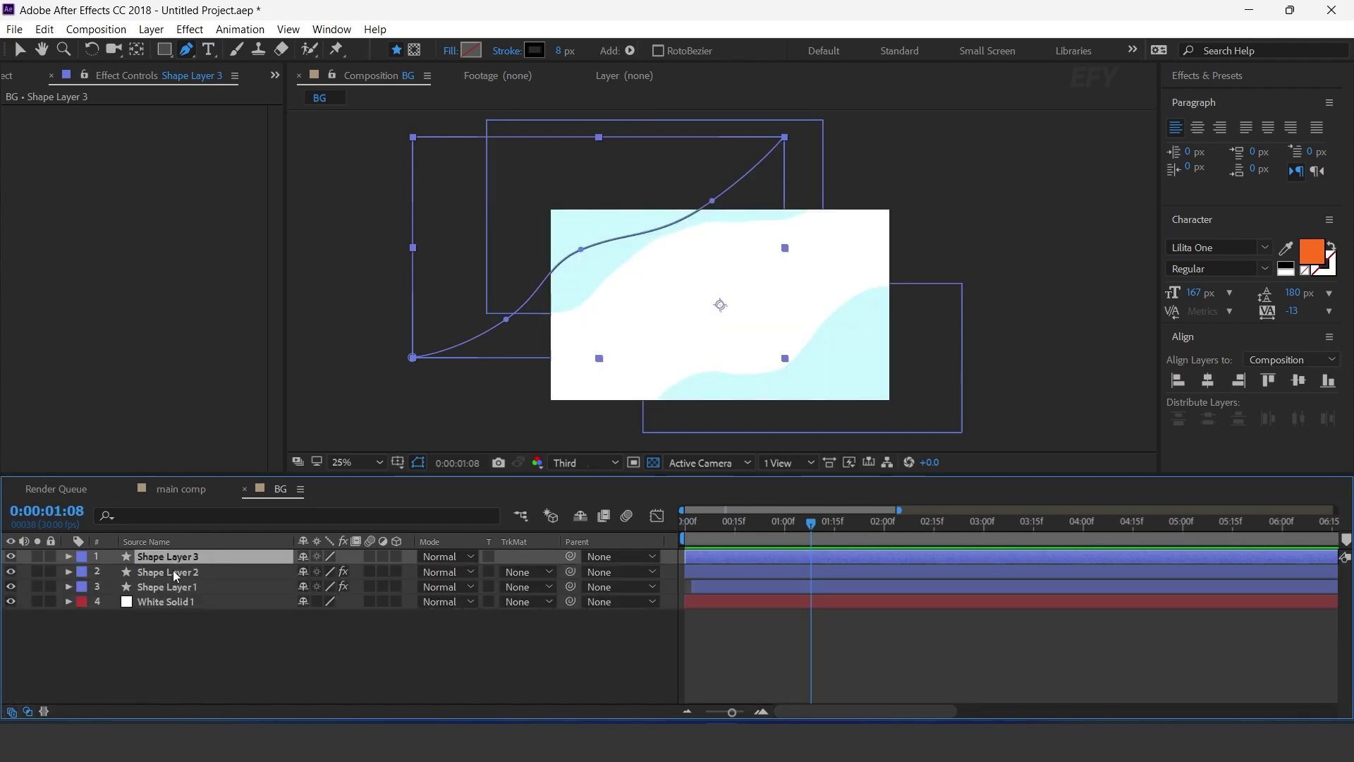
- Copy the Wave Warp effect from Shape Layer 2 onto Shape Layer 3
click(172, 572)
click(79, 114)
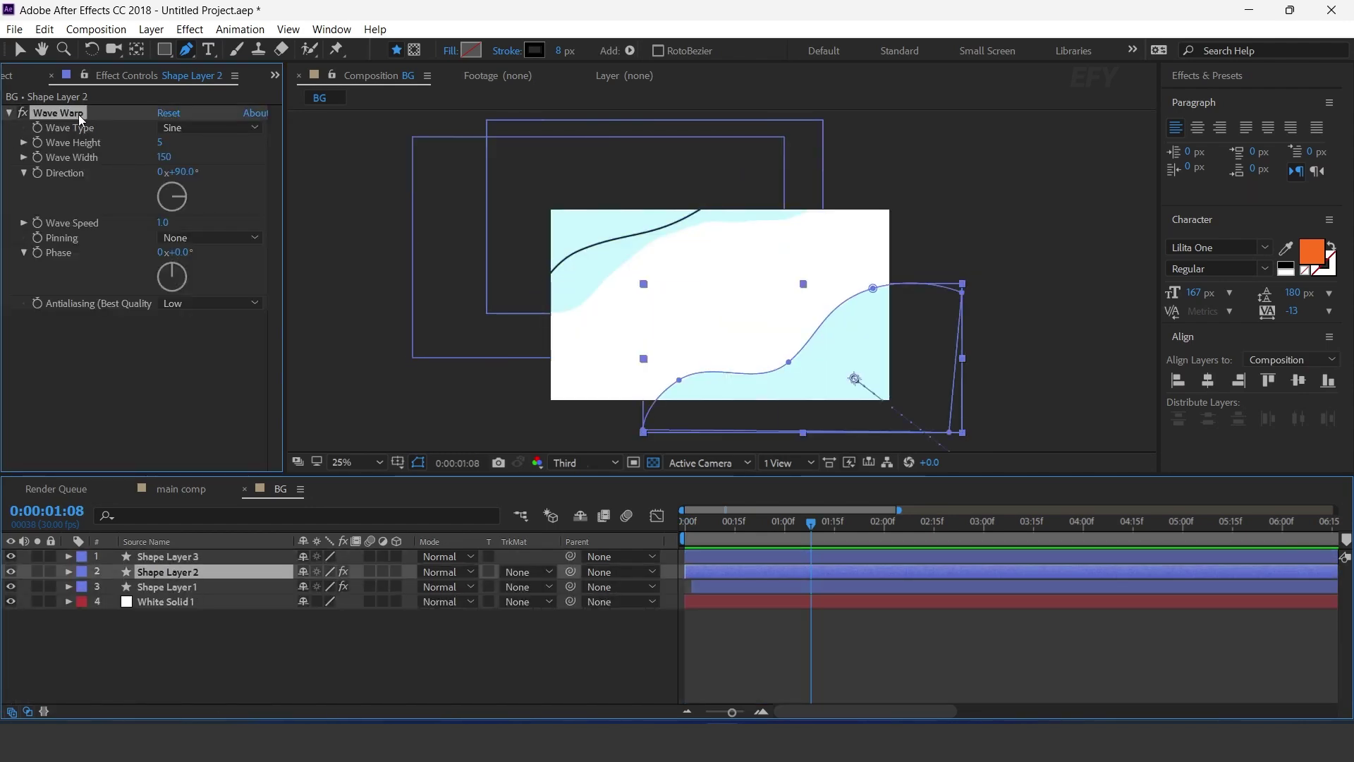
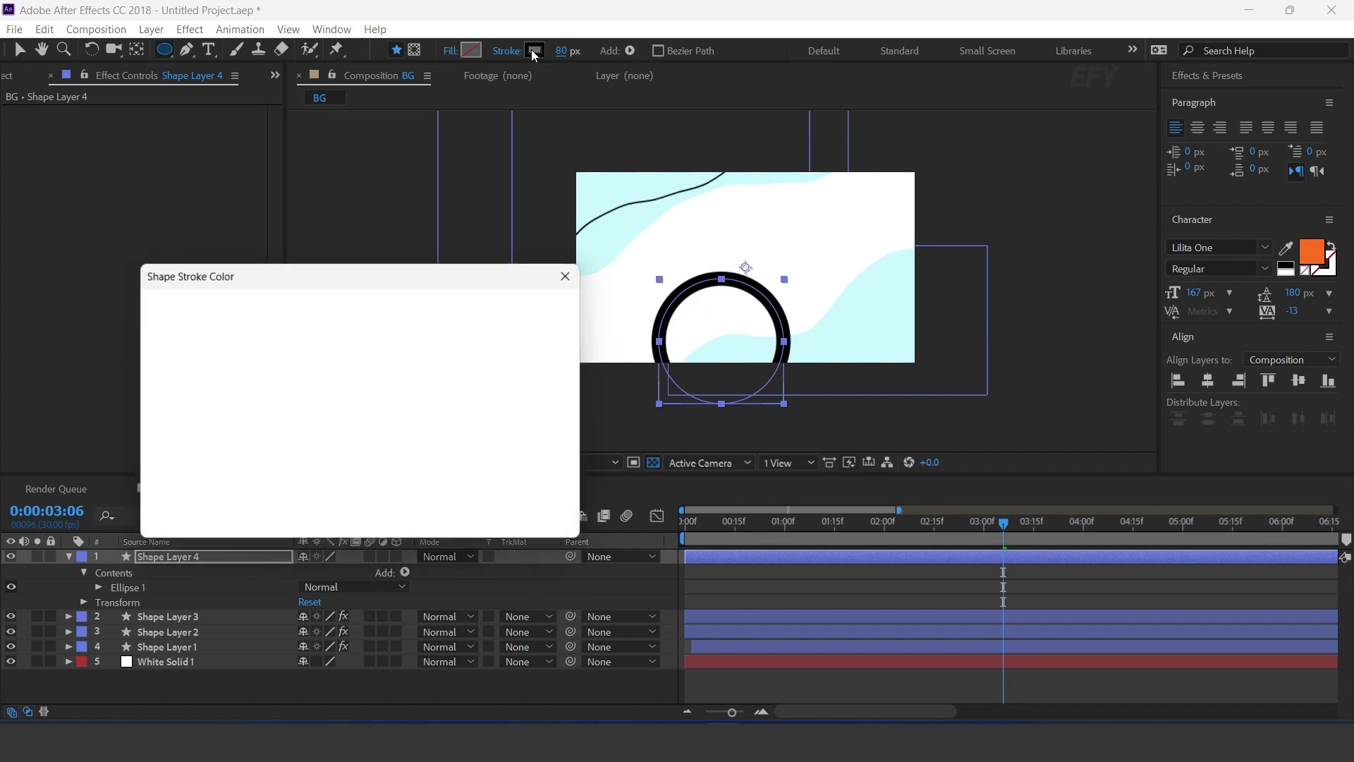
- Change the stroke color of the circle on Shape Layer 4 to a soft teal green
click(402, 423)
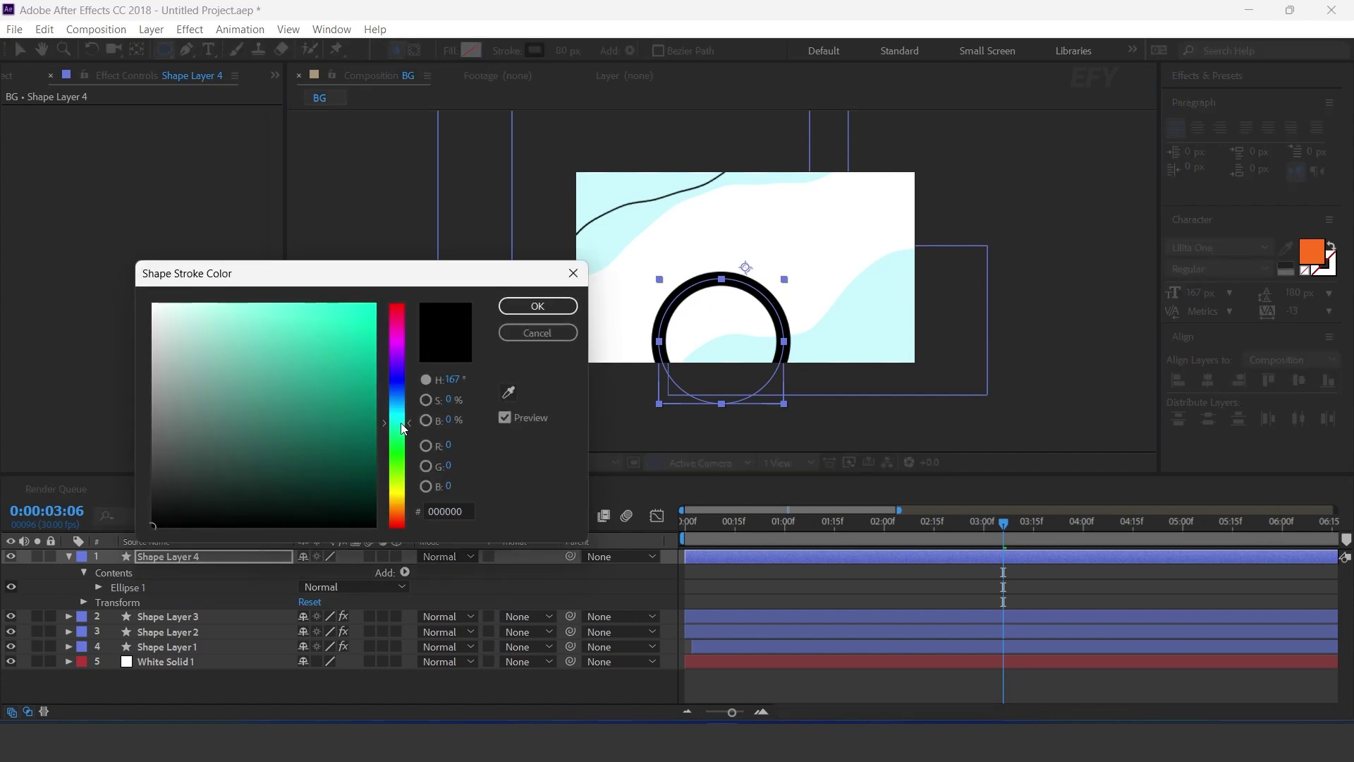
click(235, 314)
drag(239, 313, 264, 341)
click(537, 306)
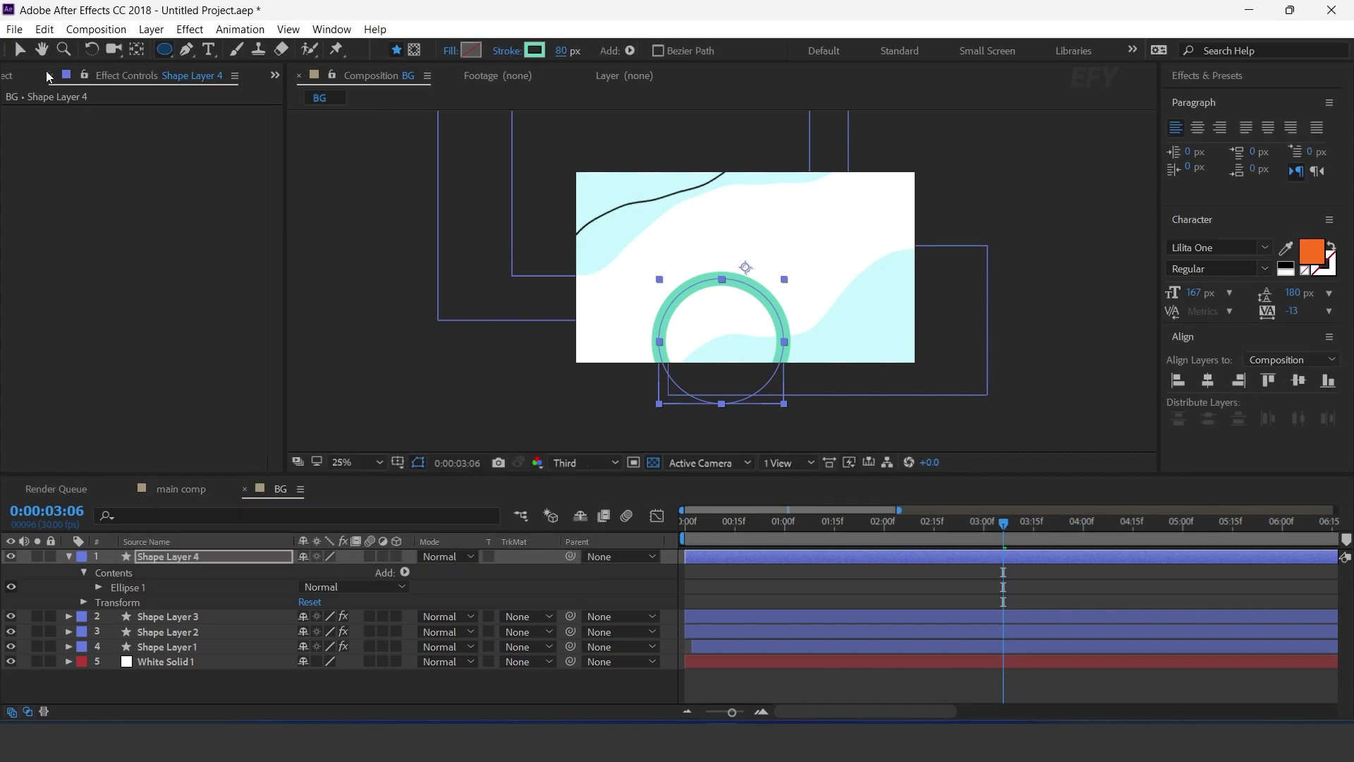
- Move the teal green circle onto the frame's lower-left corner and place Shape Layer 4's anchor point near the circle's center
drag(728, 356, 588, 385)
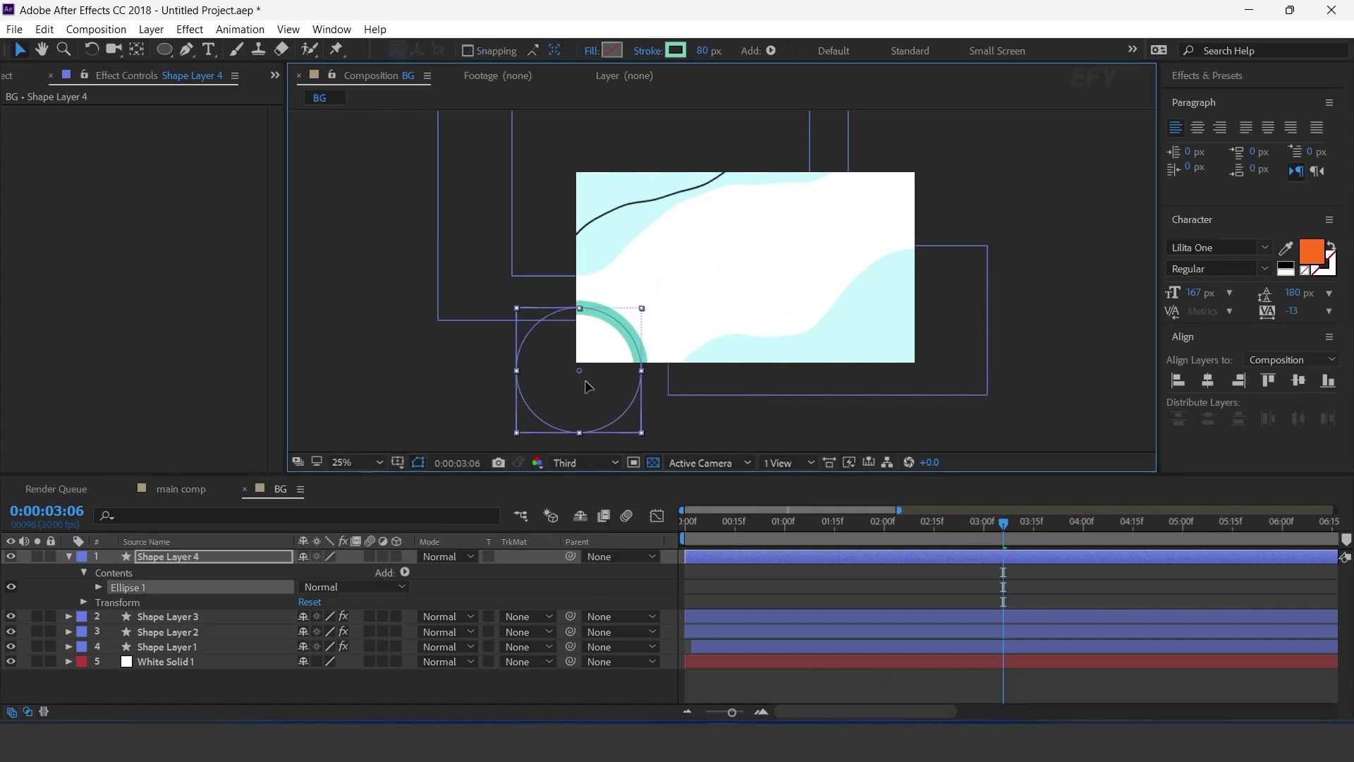
click(570, 693)
key(y)
click(157, 559)
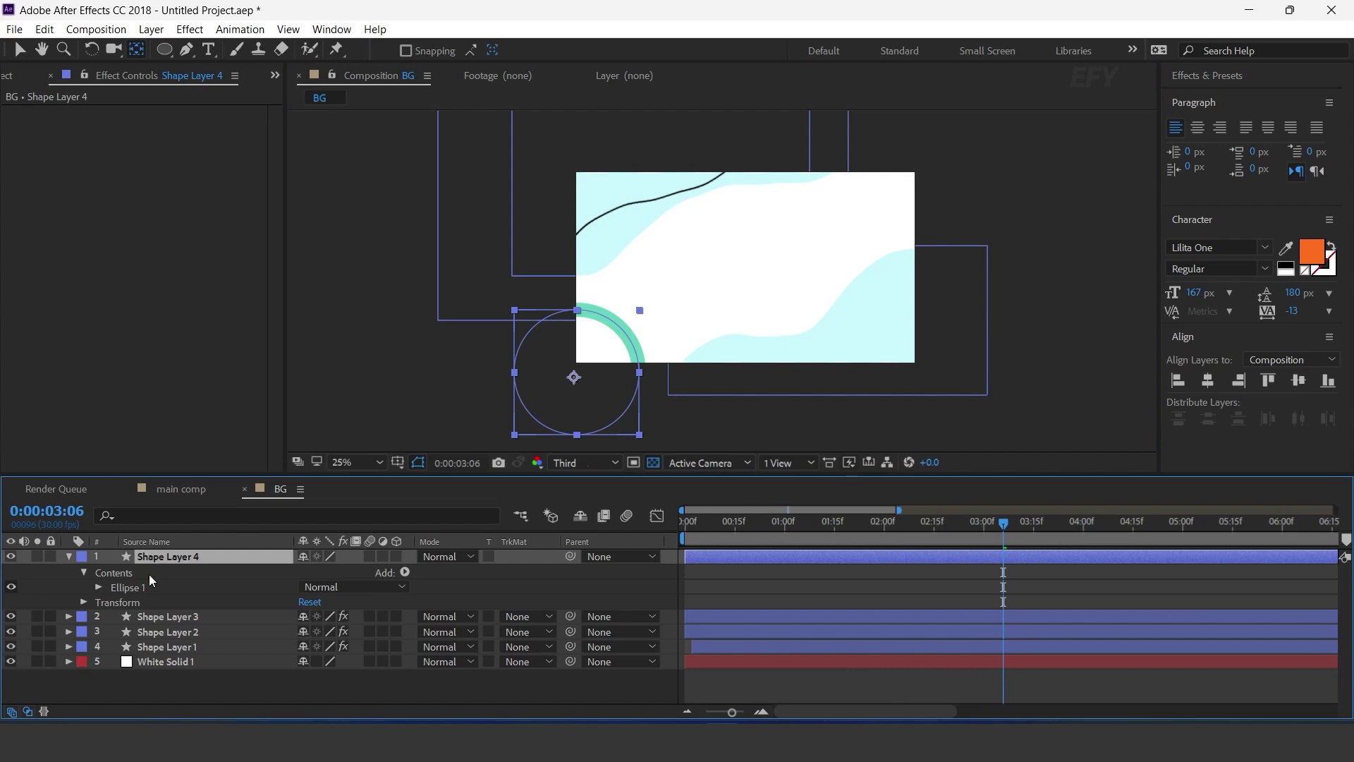
- Add Trim Paths to Shape Layer 4 and animate its End from 0% at the first frame to 100% at 0:00:01:16
click(405, 572)
click(388, 469)
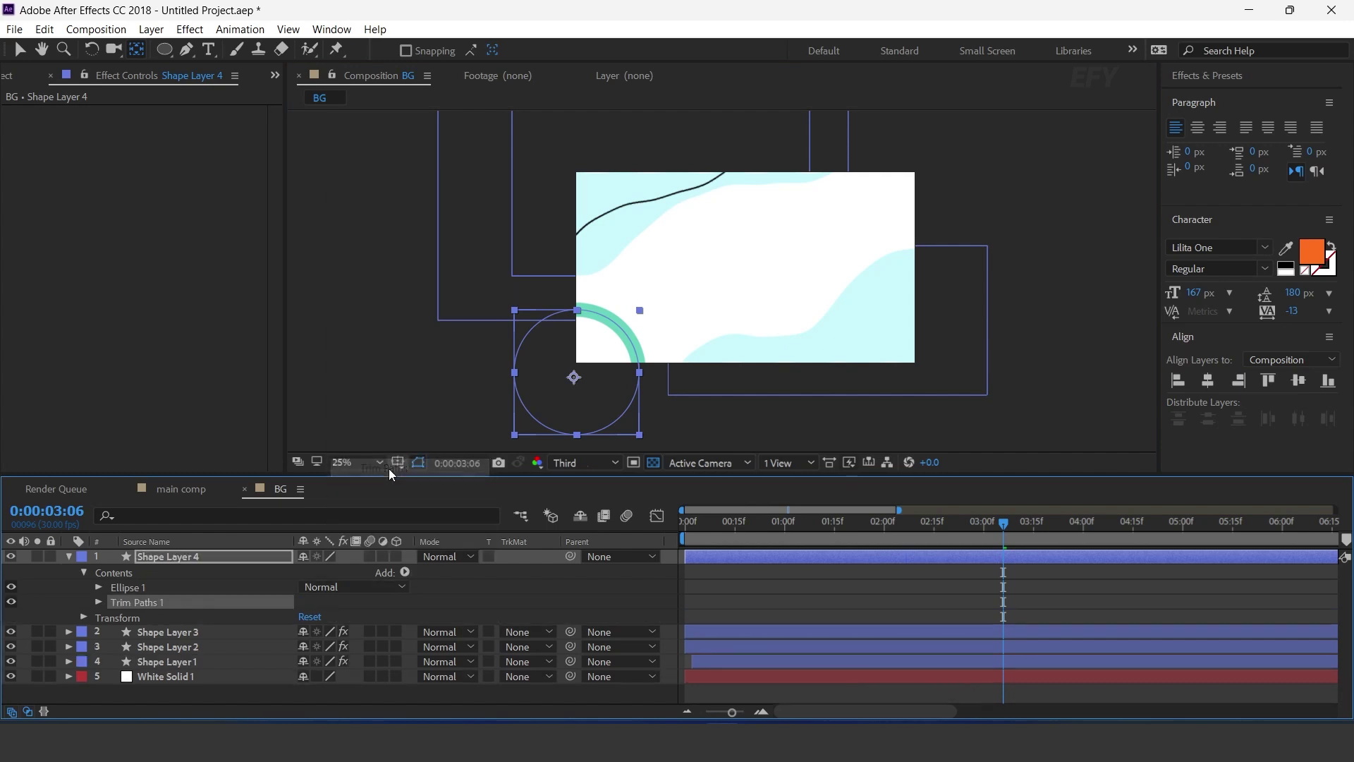
click(98, 602)
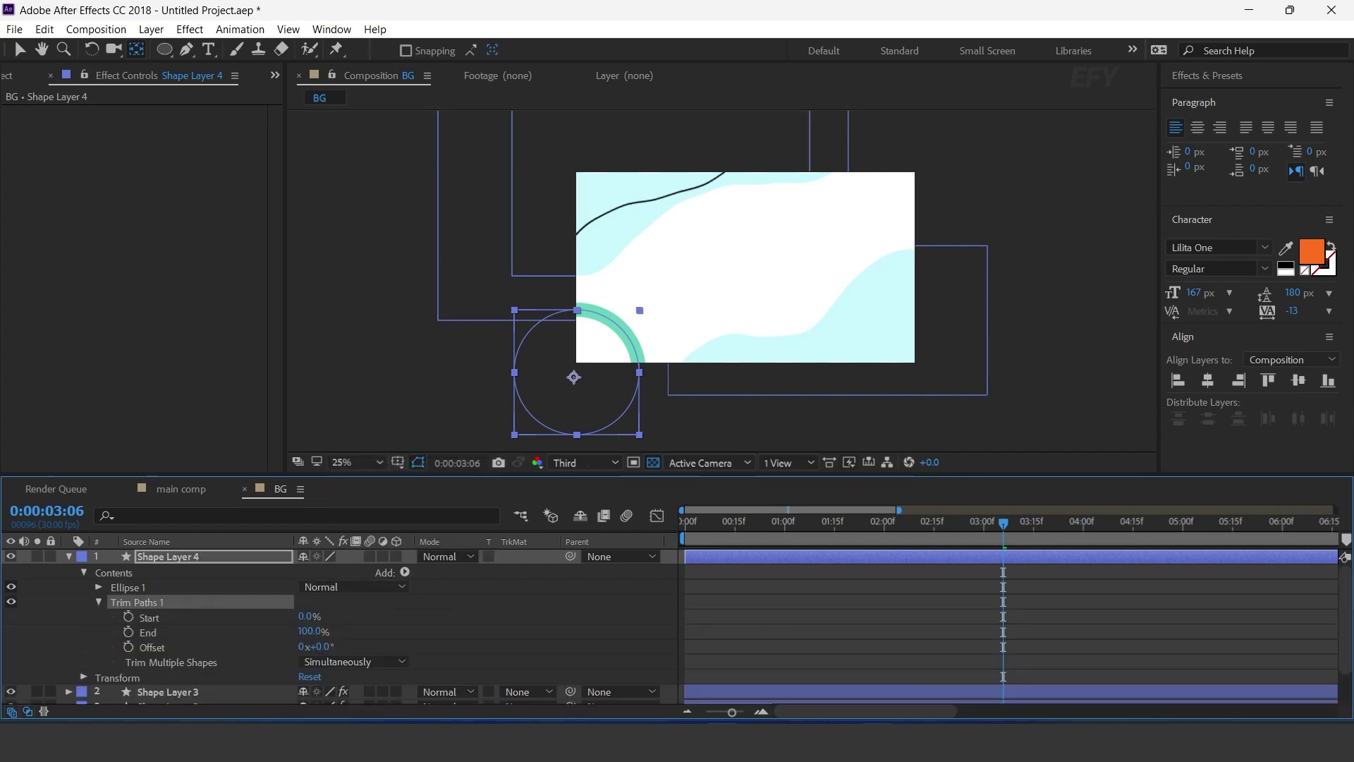
drag(706, 516, 811, 522)
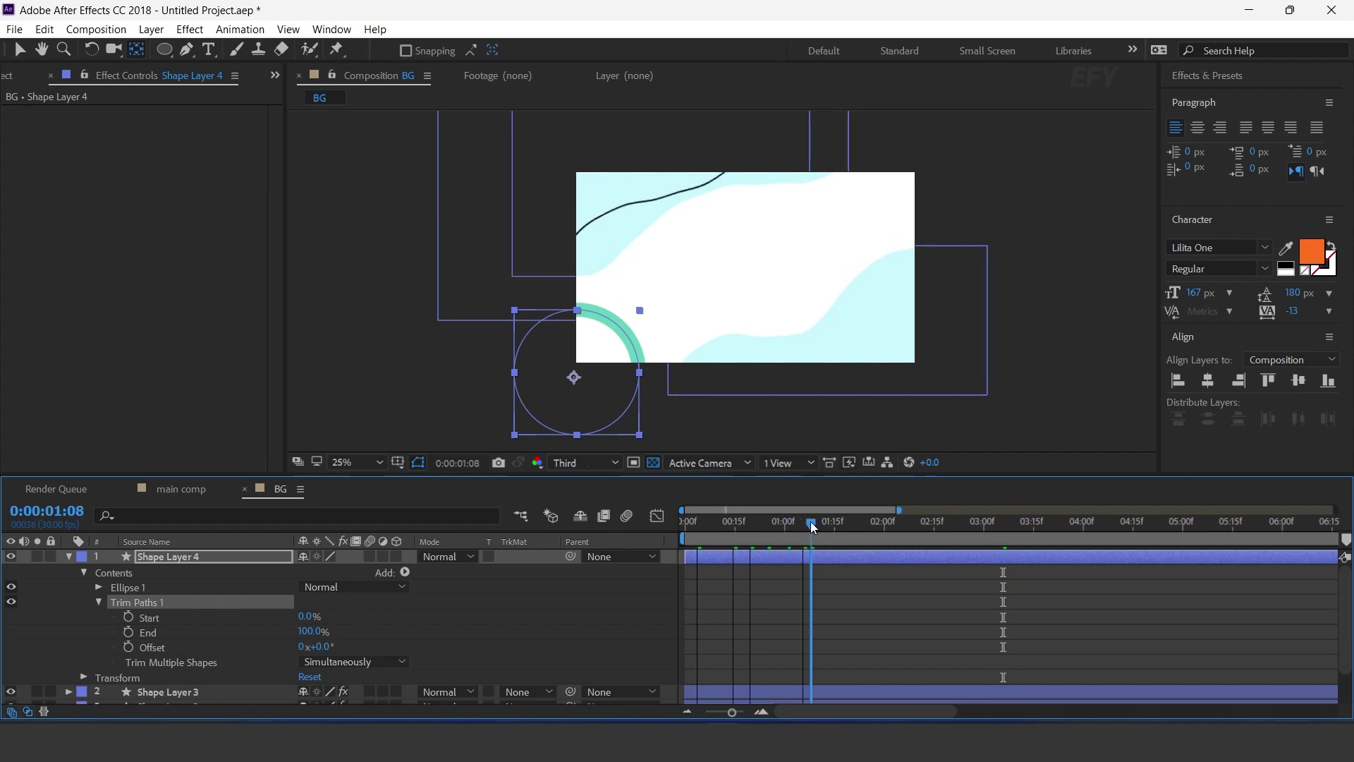
drag(316, 632, 119, 643)
click(684, 522)
click(129, 631)
drag(771, 530, 838, 527)
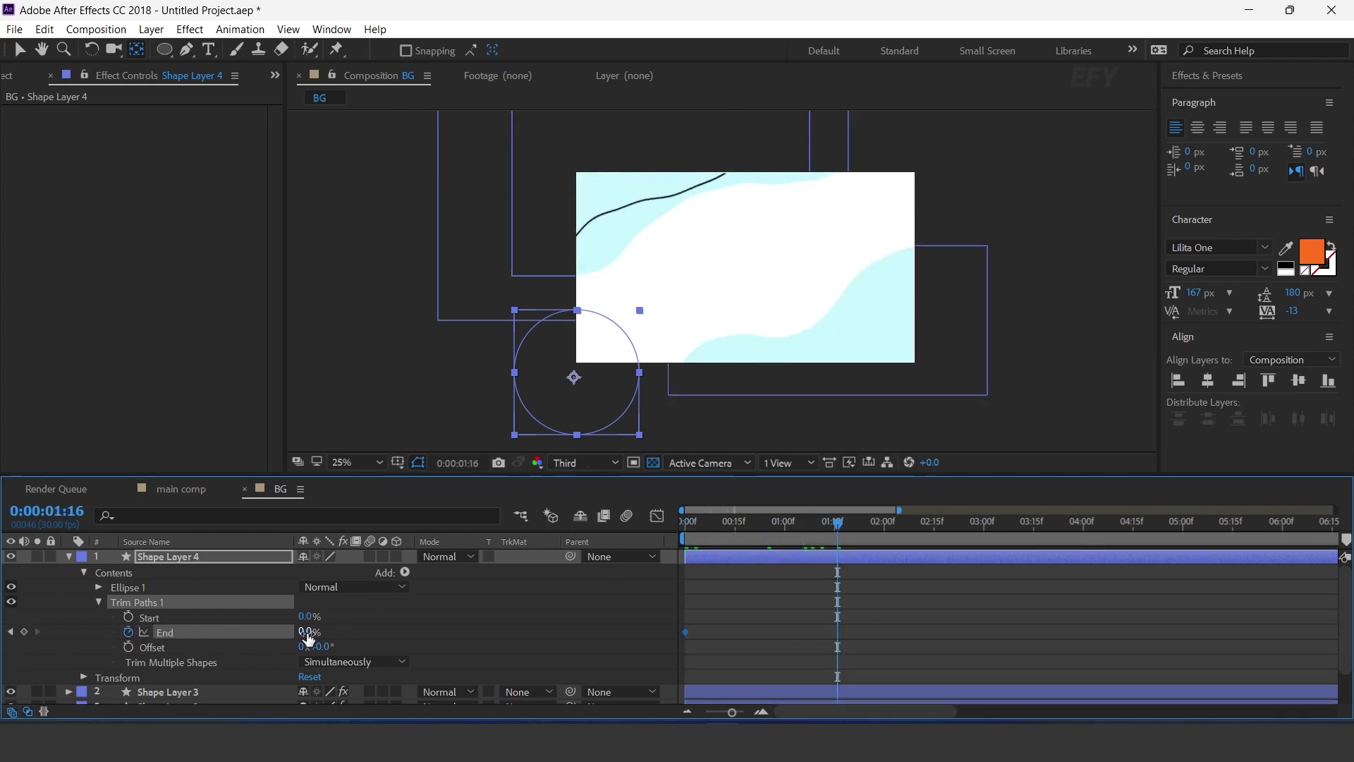
drag(363, 633, 409, 633)
- Preview the circle's reveal and move its second Trim Paths End keyframe to about 0:00:01:24
click(688, 522)
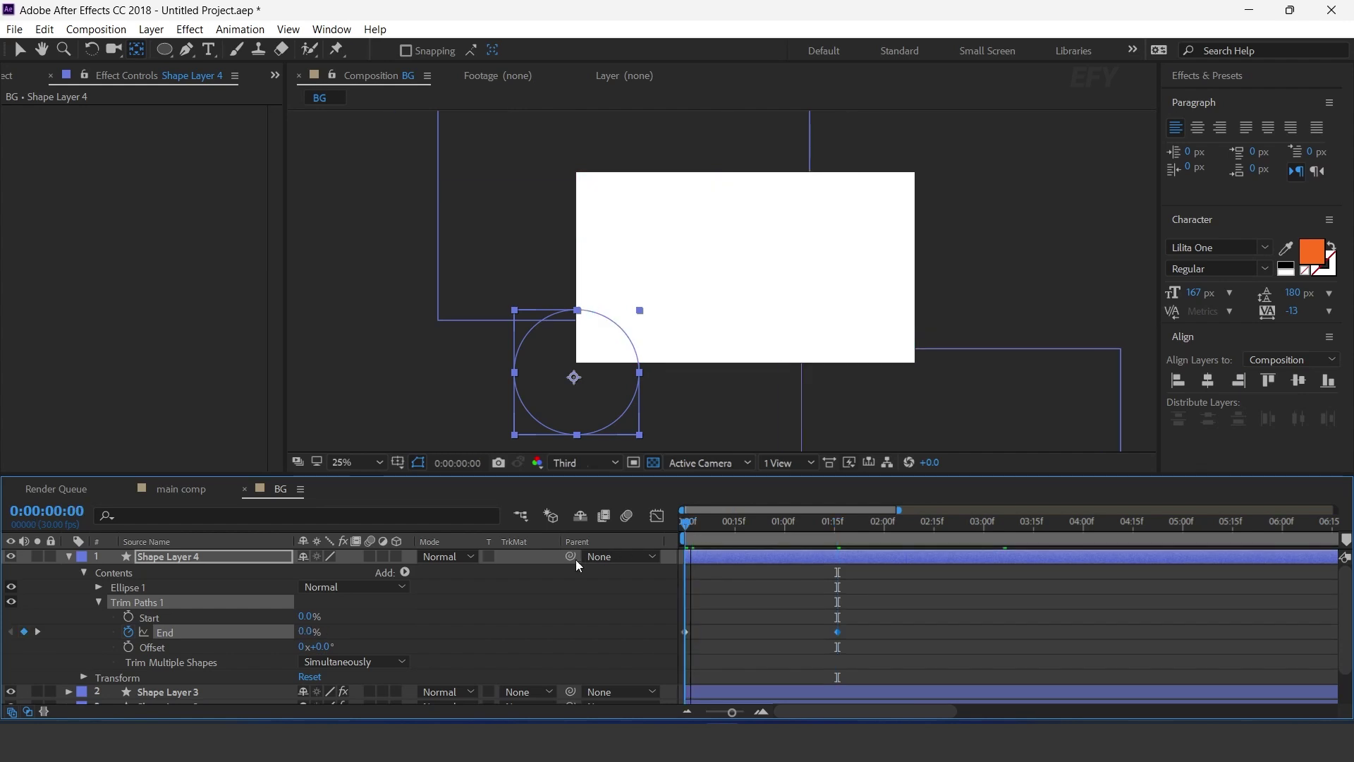
key(space)
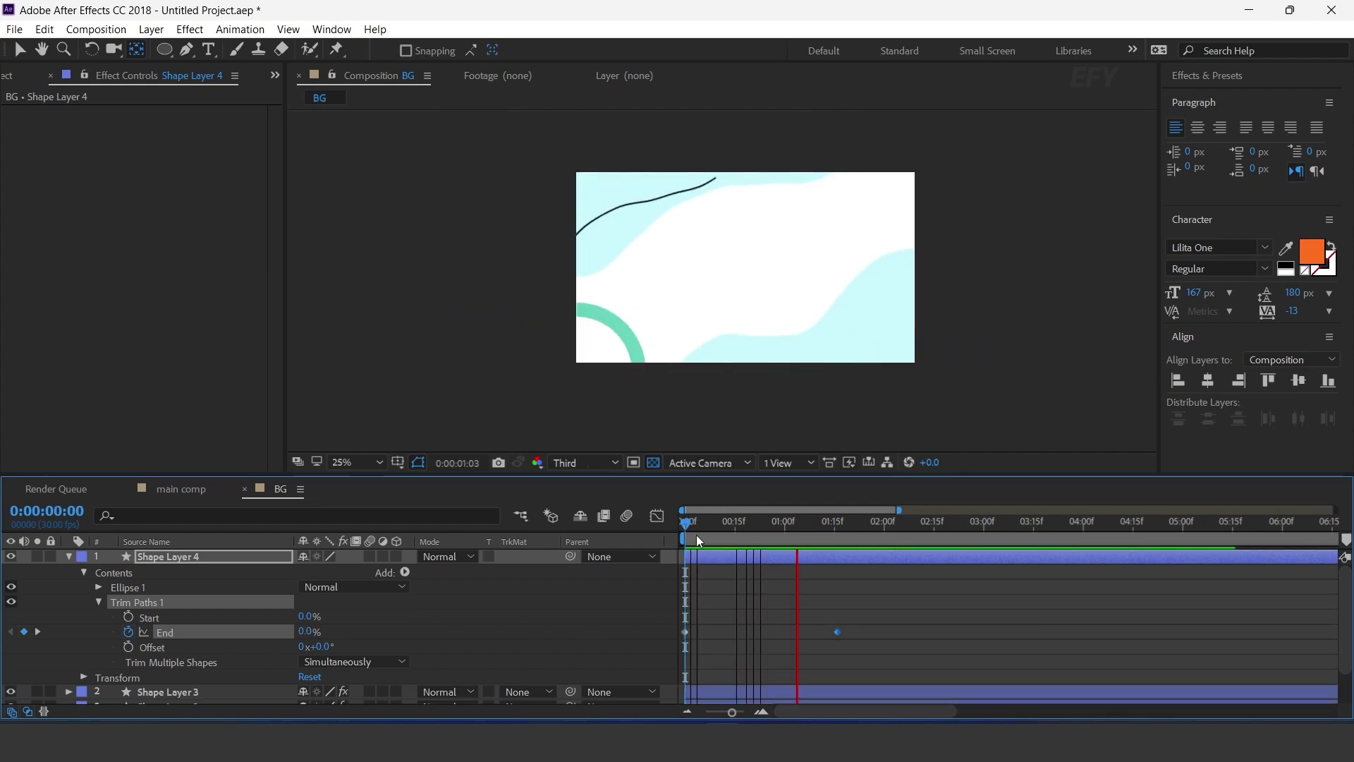
key(space)
drag(840, 631, 865, 631)
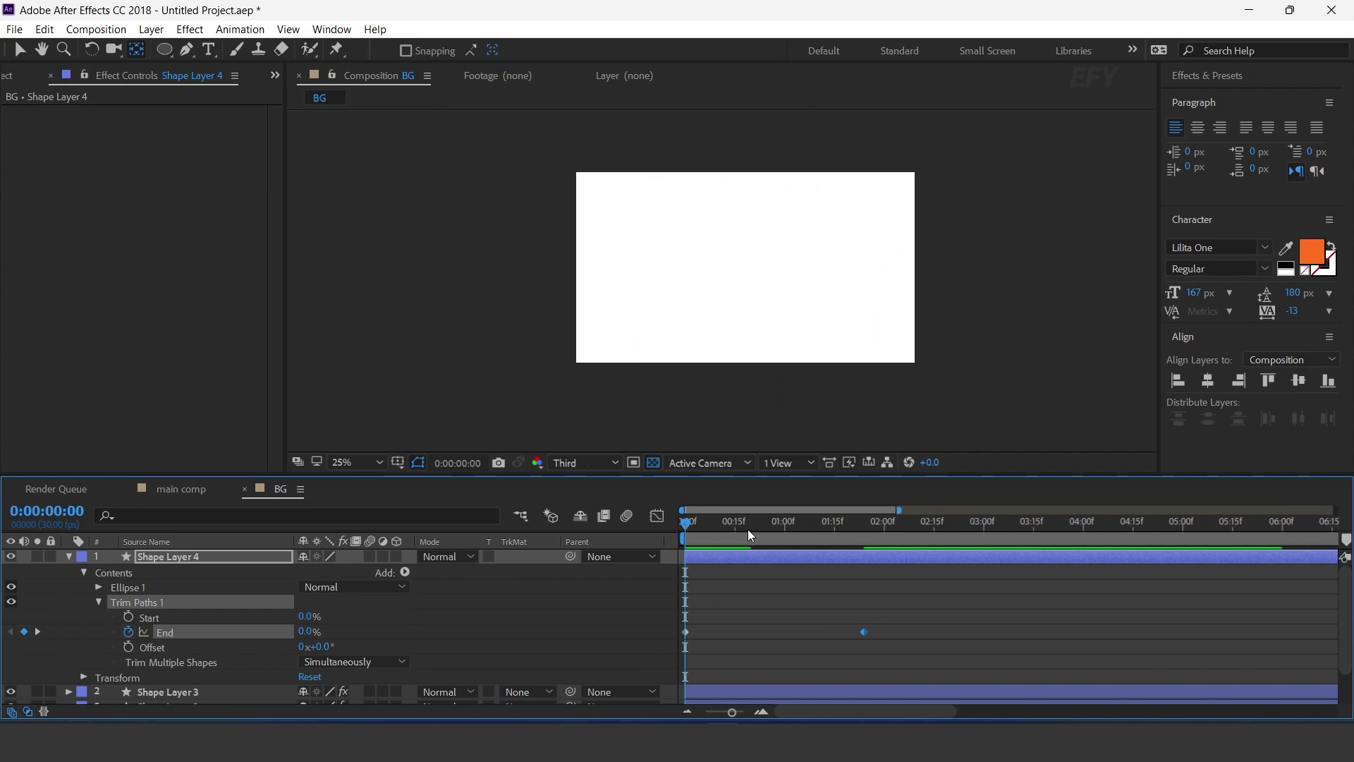
key(space)
drag(863, 632, 933, 632)
- Shift Shape Layer 4 to start at about 0:00:00:18 and preview the delayed reveal
drag(840, 561, 900, 559)
key(Home)
key(space)
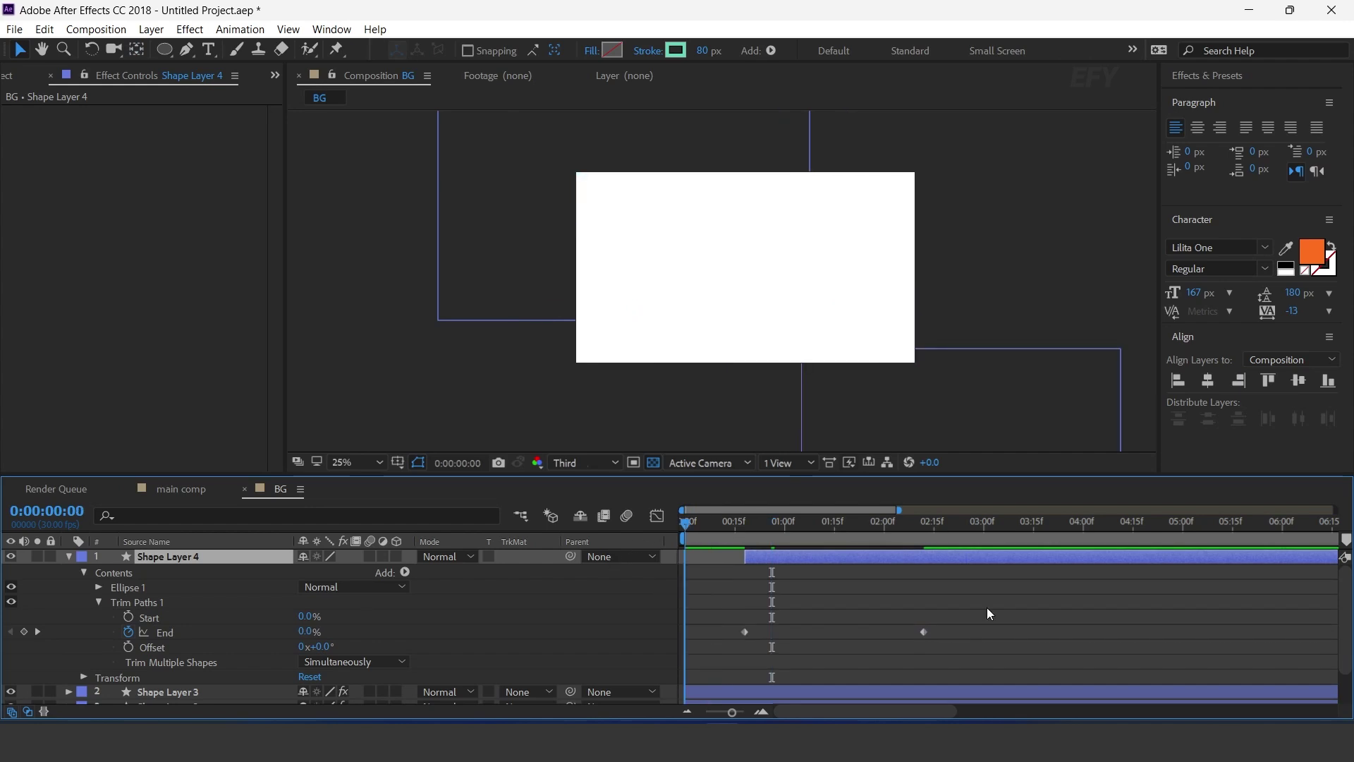
drag(861, 527, 870, 527)
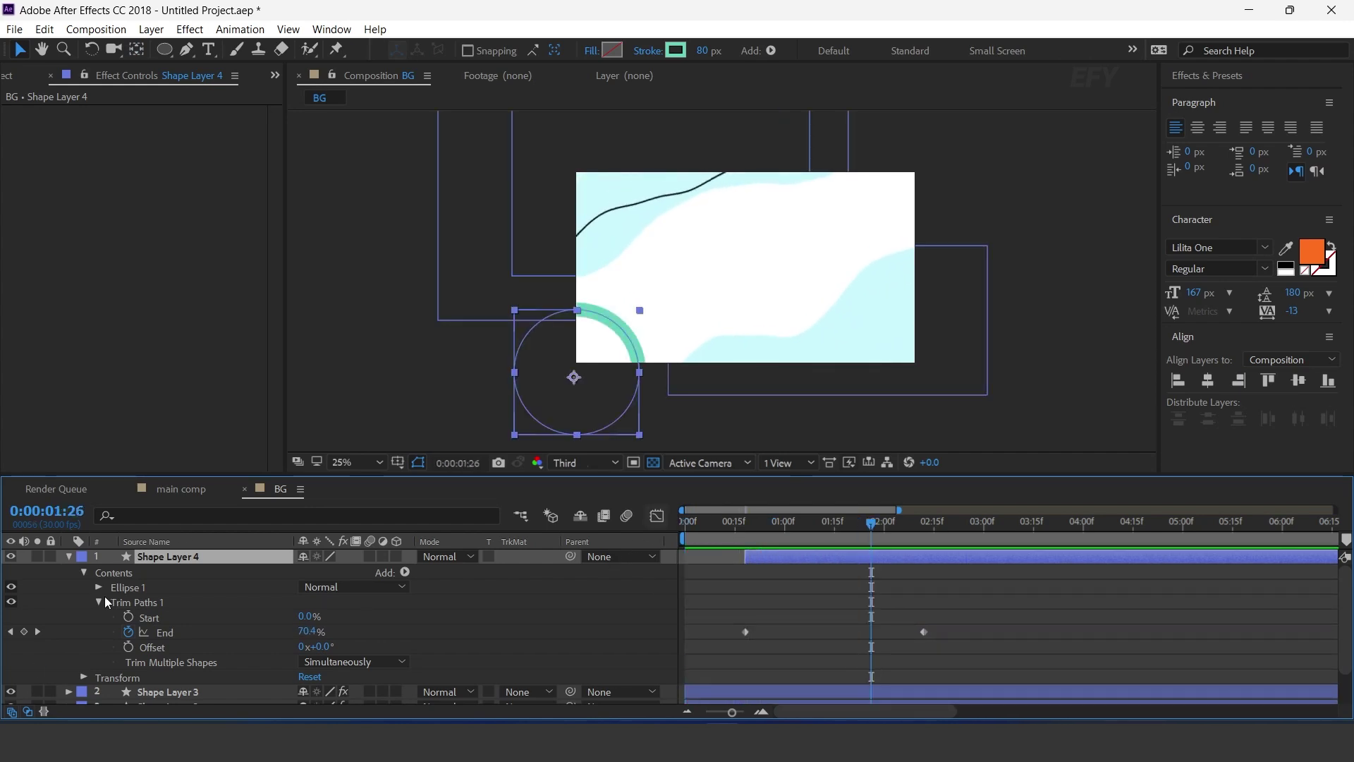
- Add the expression wiggle(1,10) to Shape Layer 4's Position and preview the motion
click(70, 557)
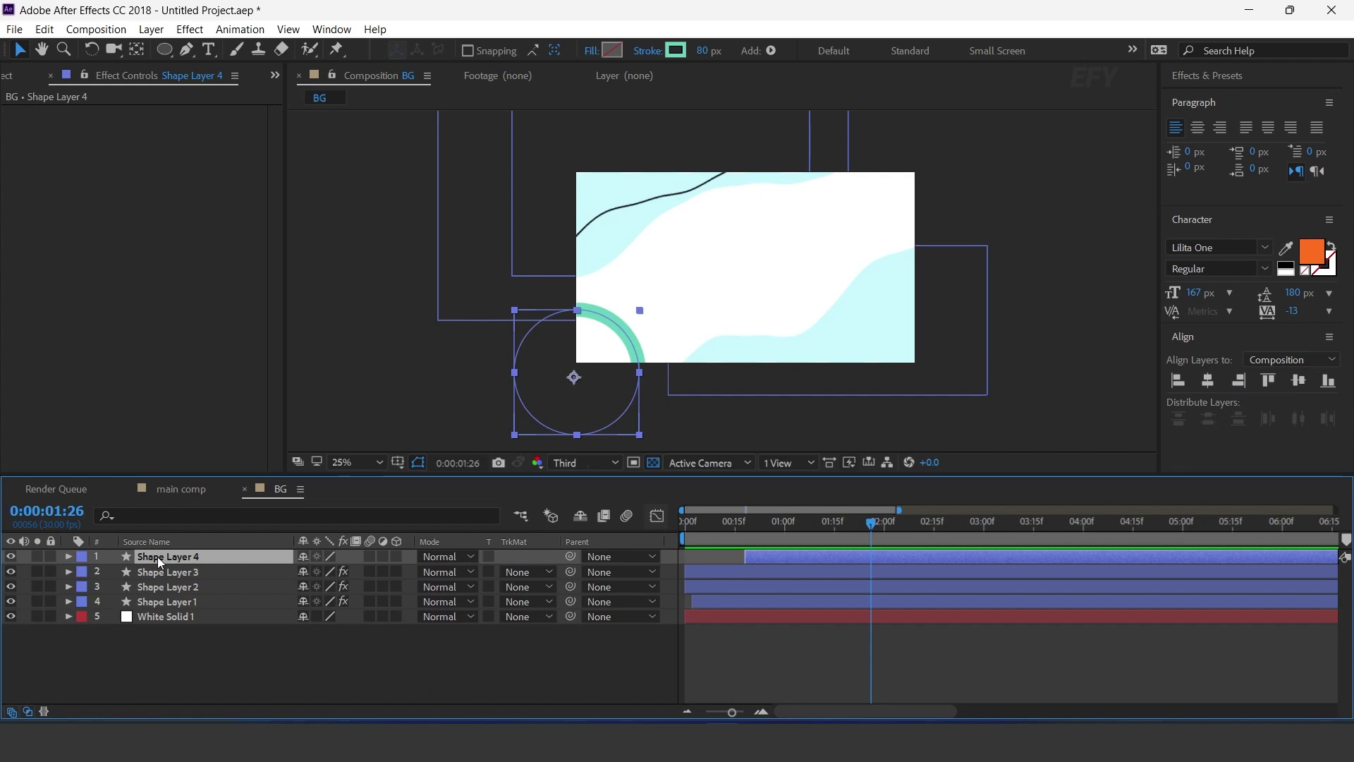
key(p)
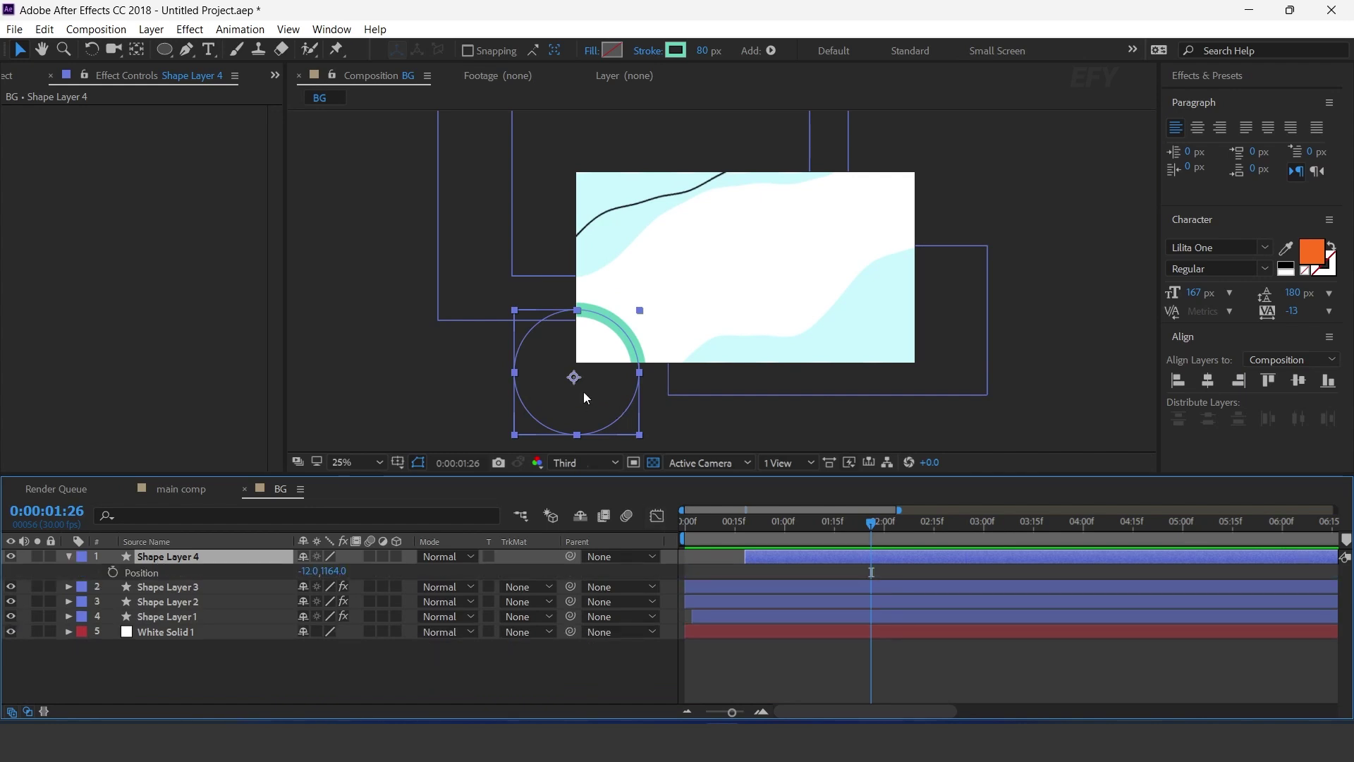
alt+click(114, 571)
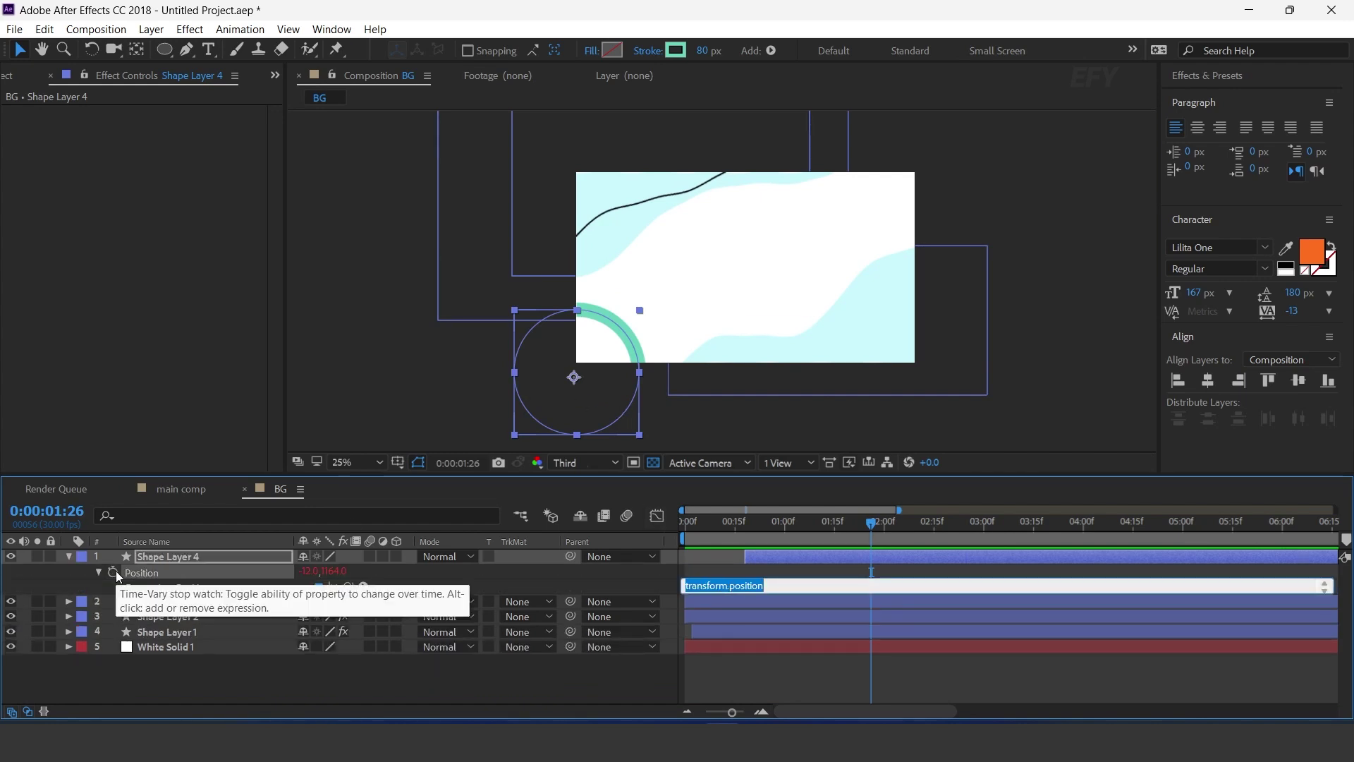
text(wiggle)
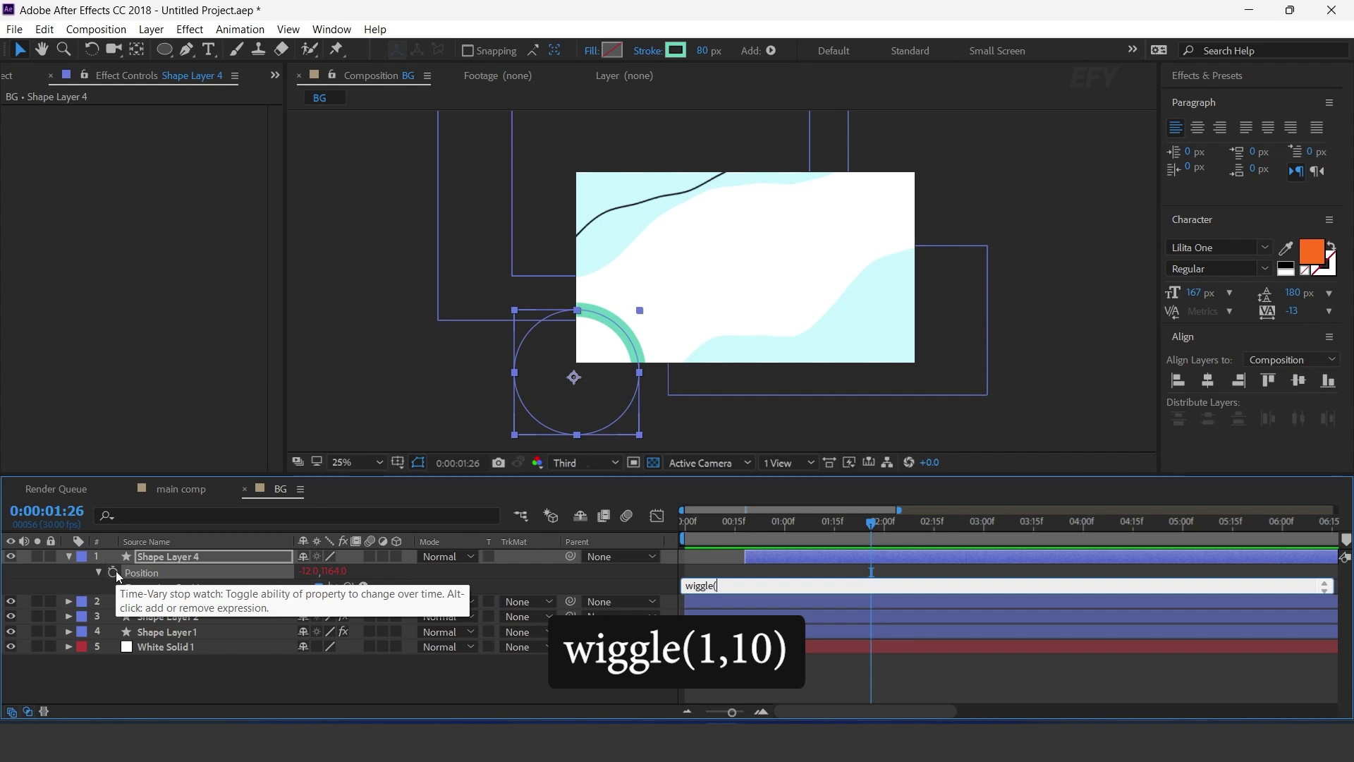
text((1,10)
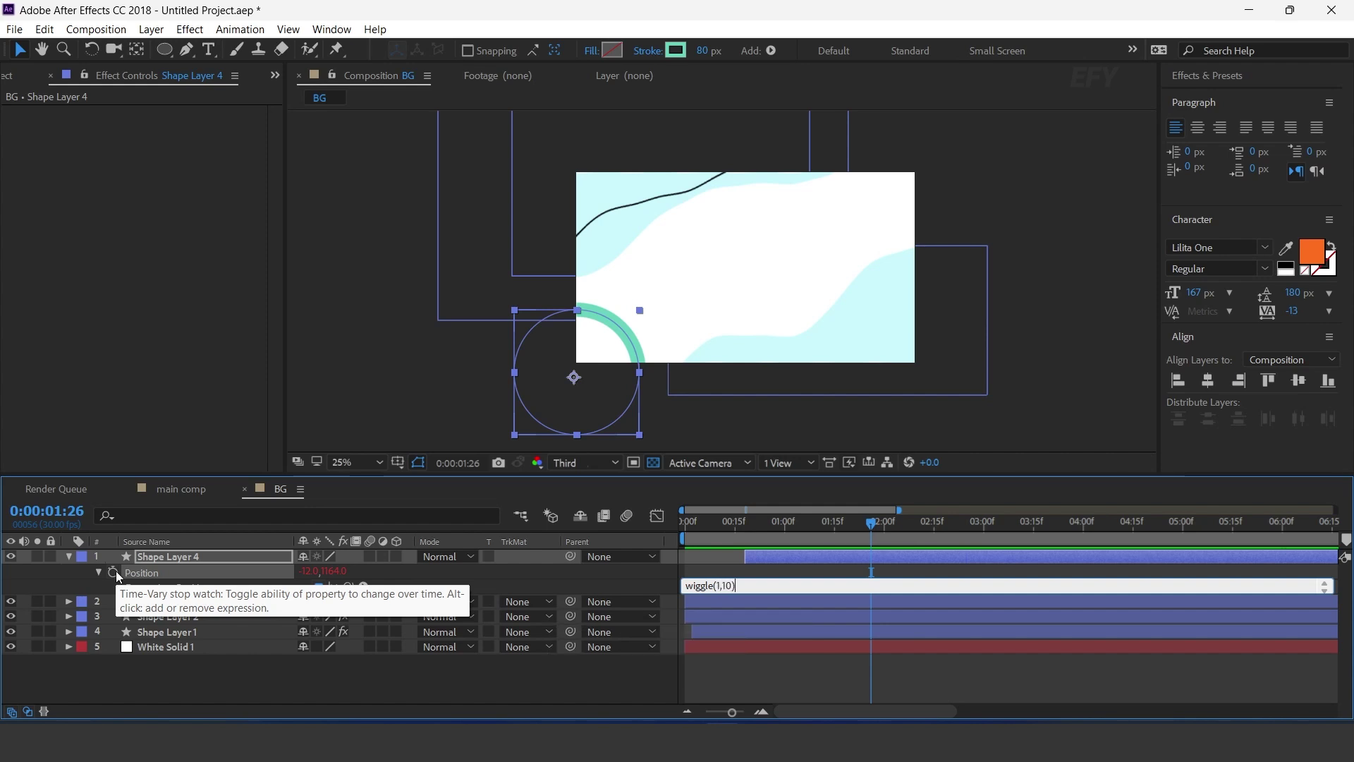
key(KP_Enter)
click(719, 525)
key(space)
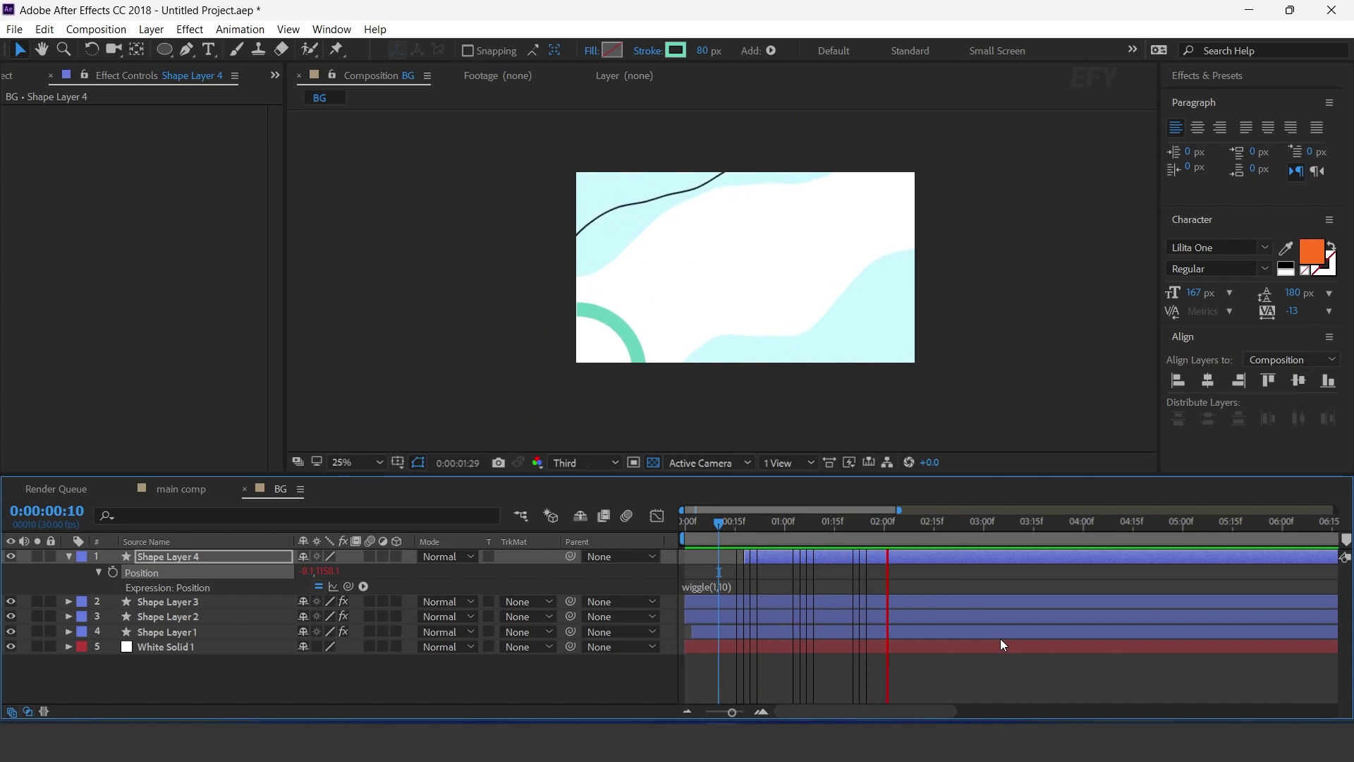
key(space)
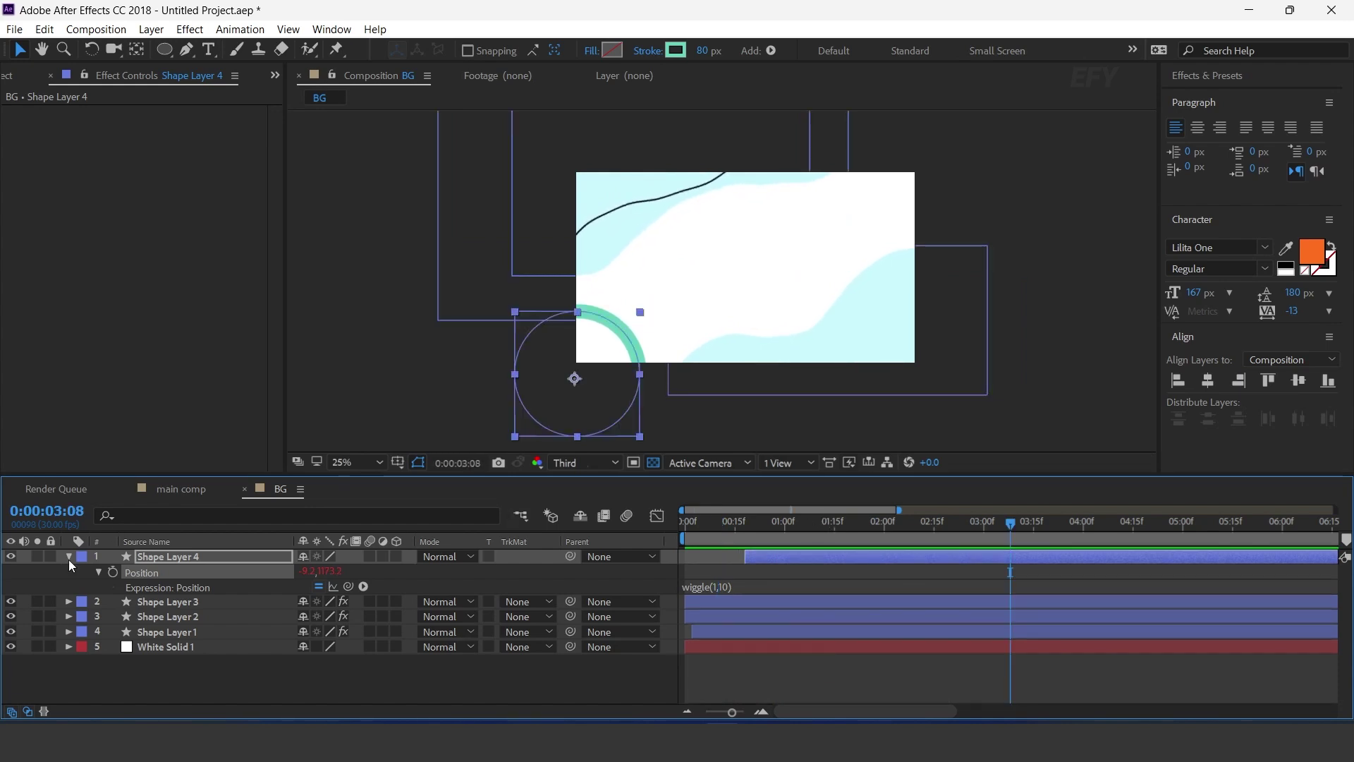
- Duplicate Shape Layer 4 and place the copied circle on the frame's upper-right corner
click(68, 557)
key(ctrl+d)
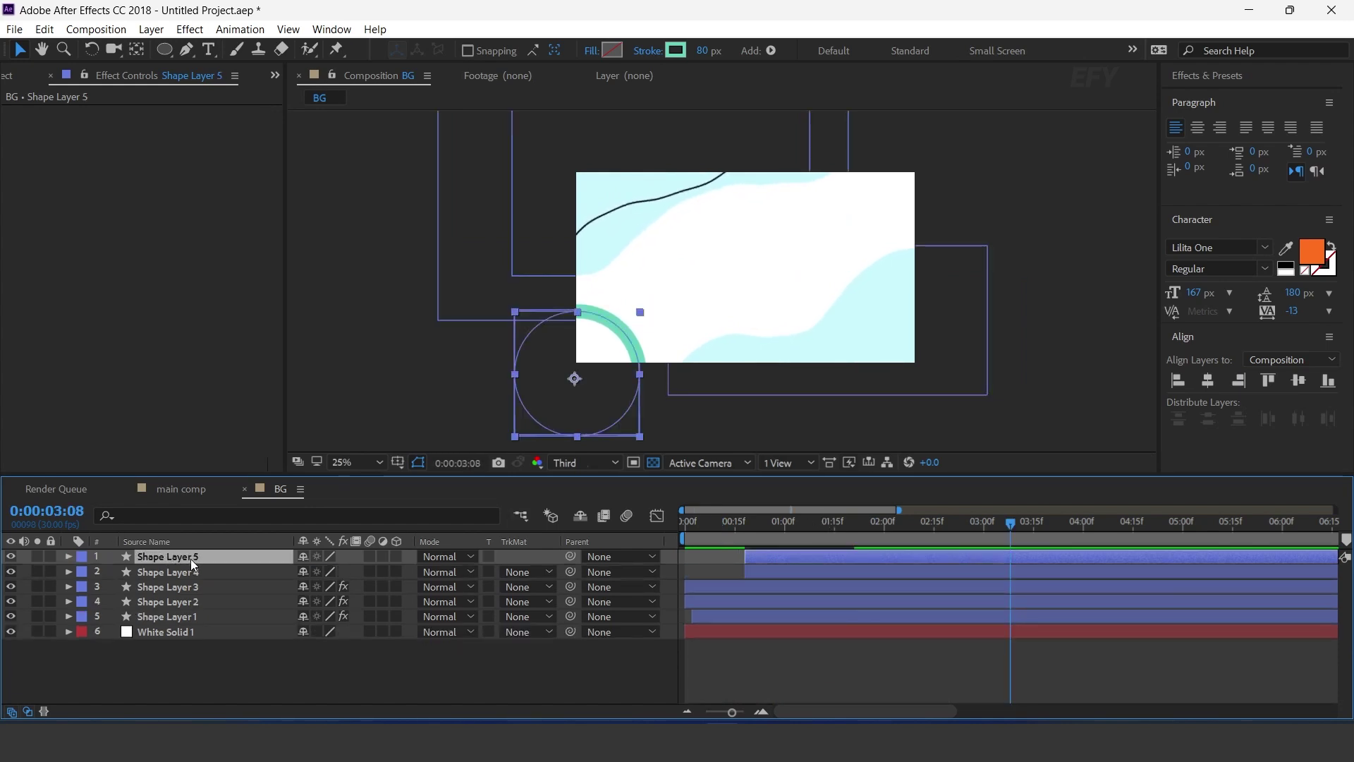
drag(586, 400, 926, 193)
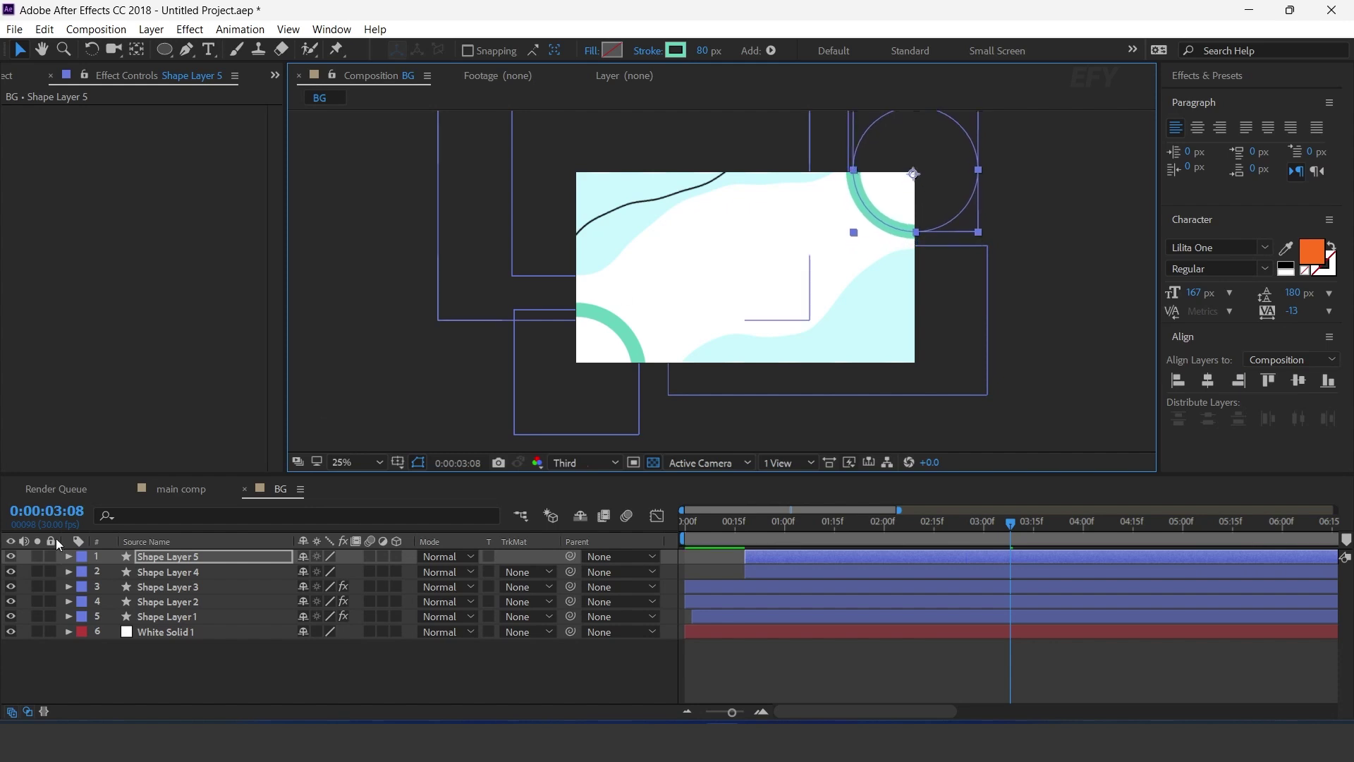
- Change the stroke color of the duplicated circle on Shape Layer 5 to orange
click(675, 50)
drag(402, 437, 413, 521)
click(340, 311)
click(538, 306)
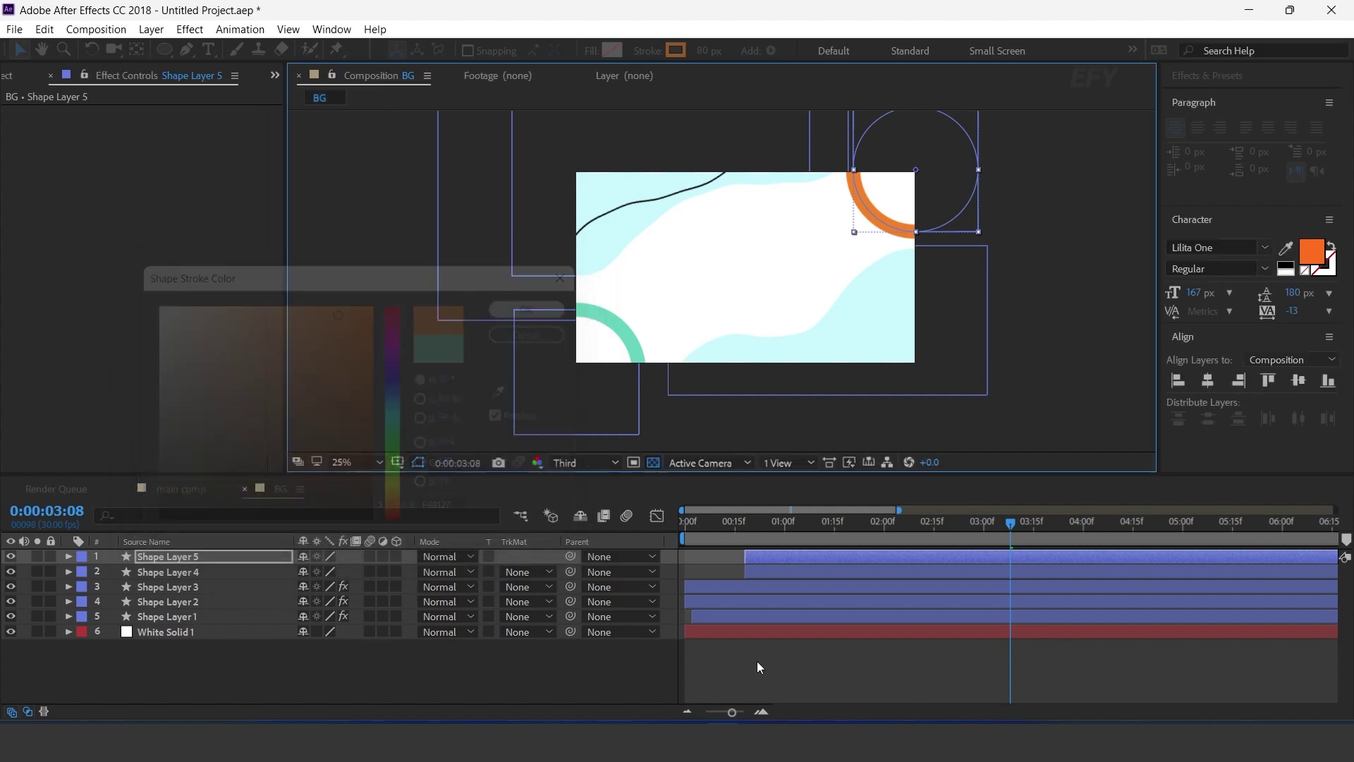
- Shift Shape Layer 5 to start at about 0:00:00:08 and preview the timing of both circles
click(721, 523)
key(space)
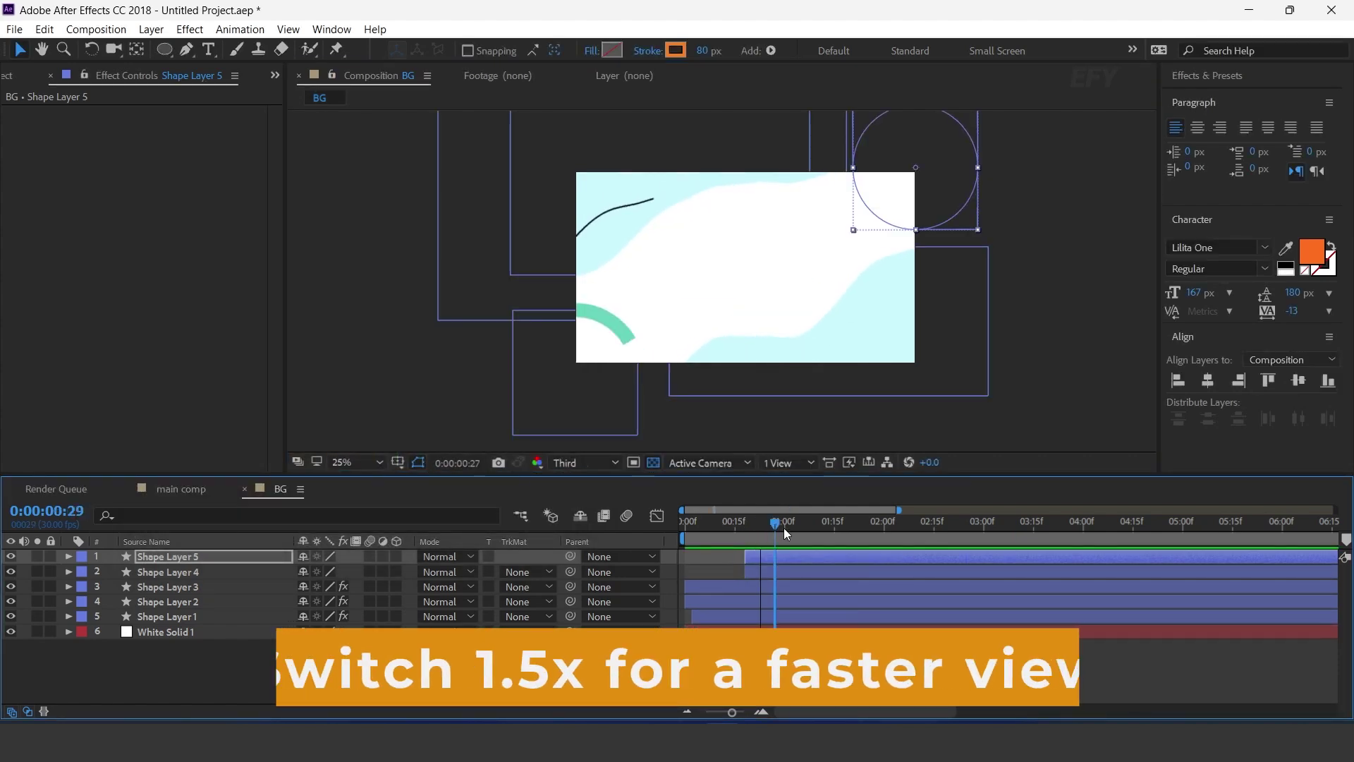
click(883, 524)
drag(841, 557, 824, 556)
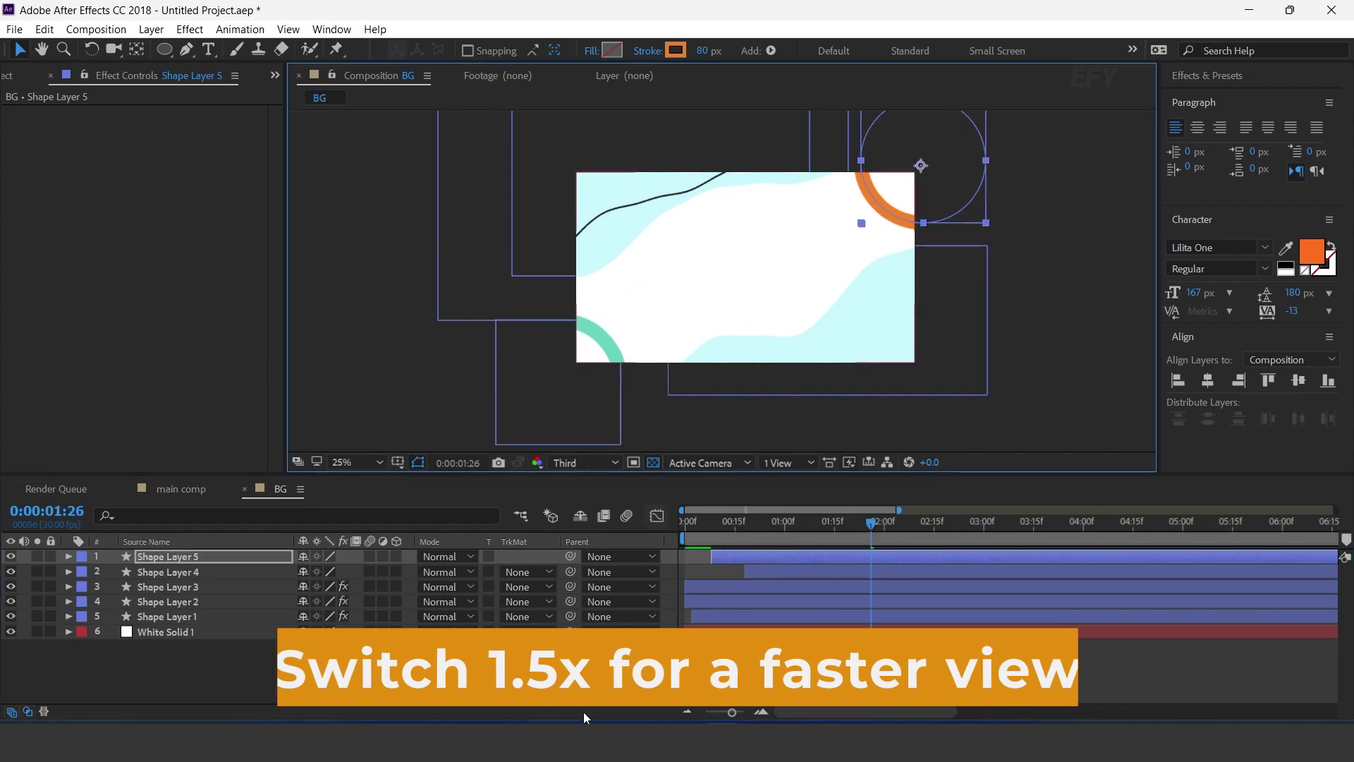
click(600, 673)
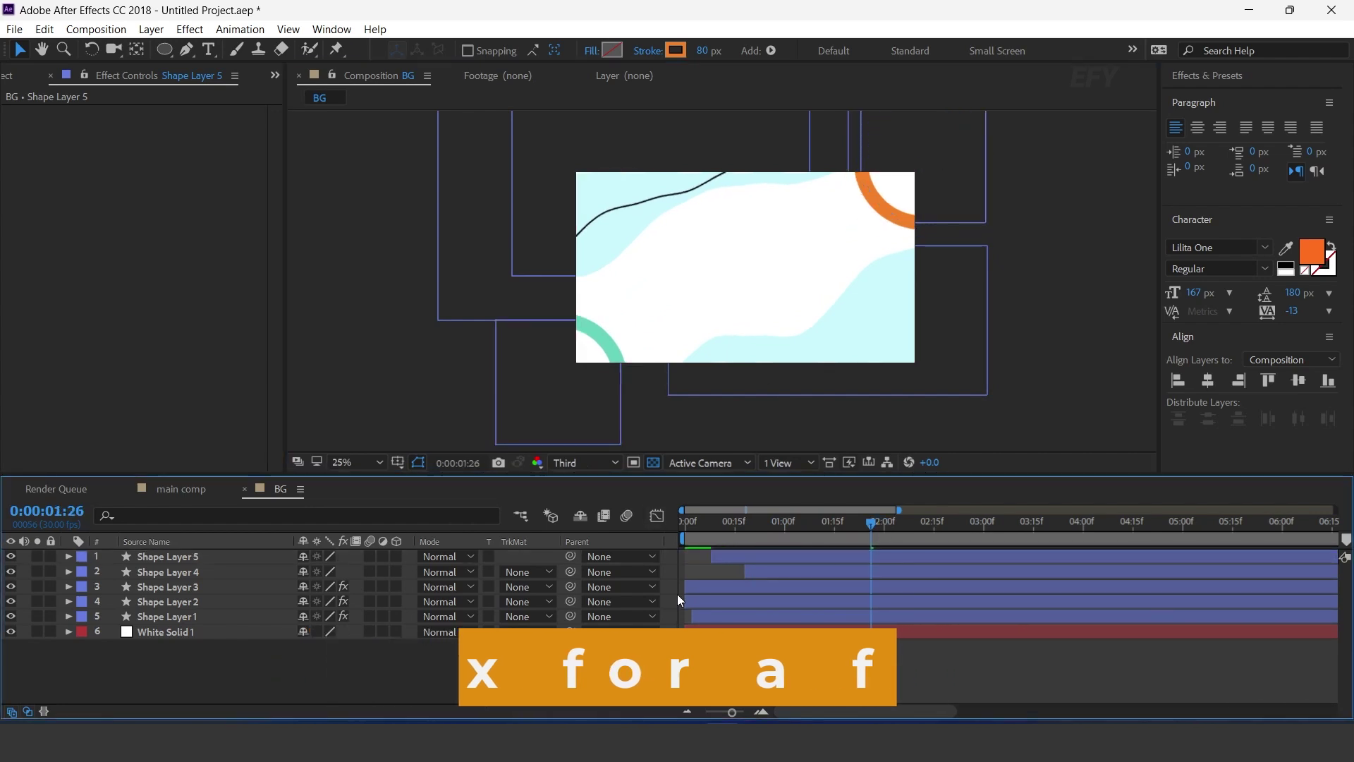
click(711, 525)
key(space)
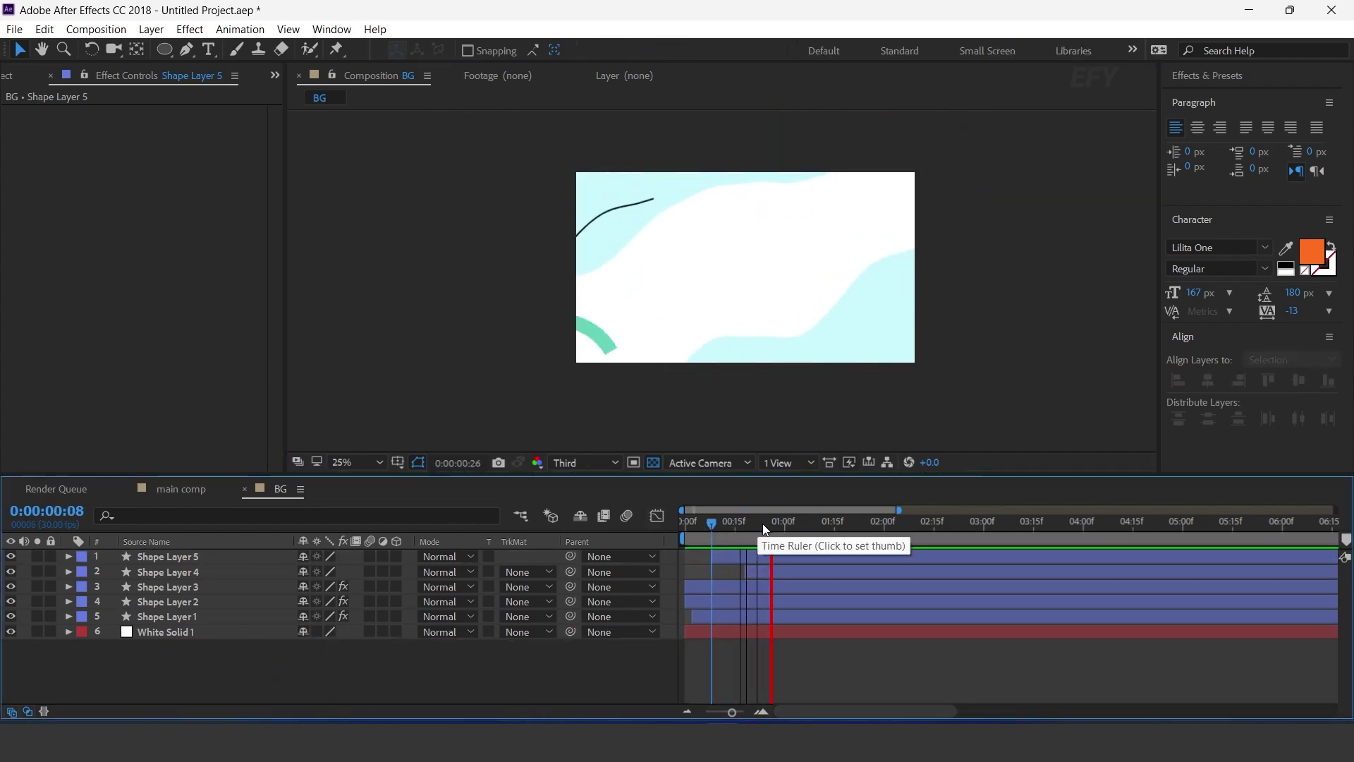
drag(769, 525, 904, 523)
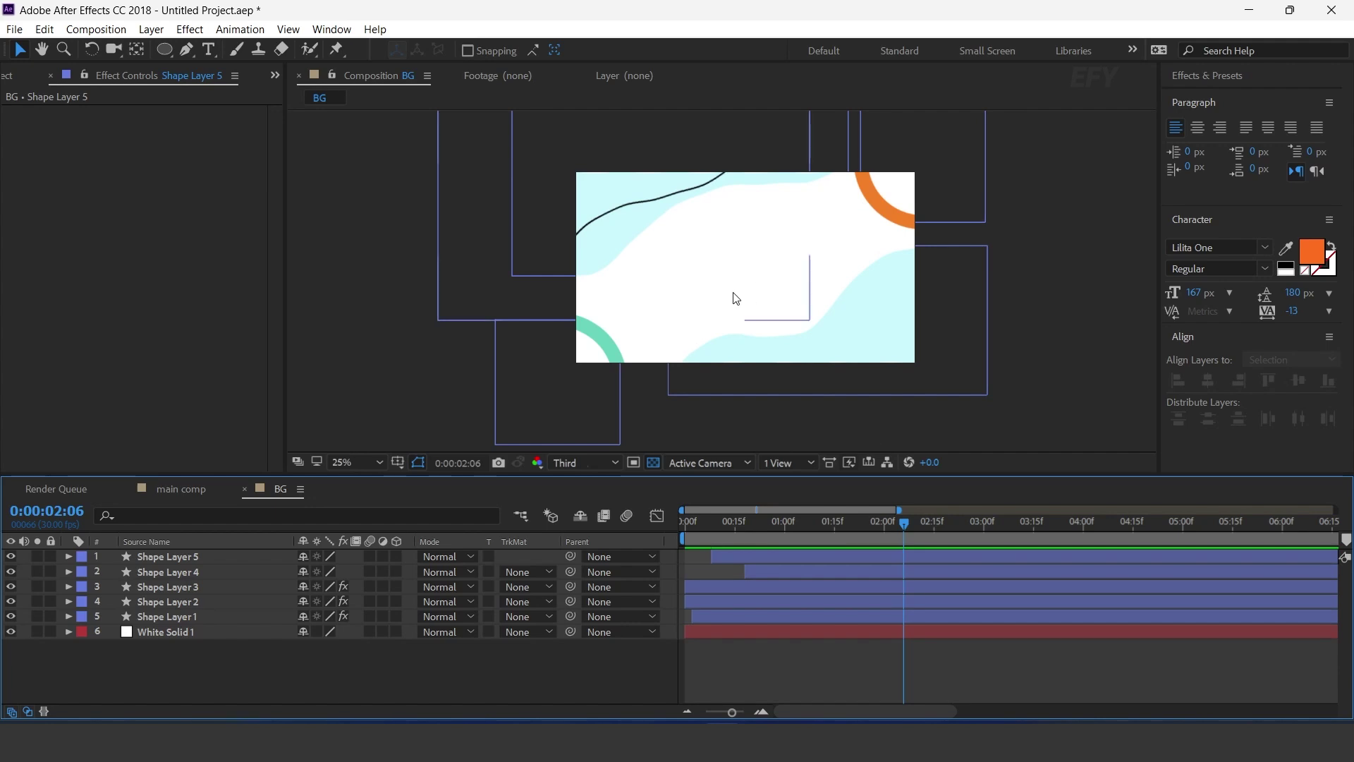
- Add pet-foot.png from the elements folder to the BG composition as the uppermost layer
click(19, 82)
click(110, 391)
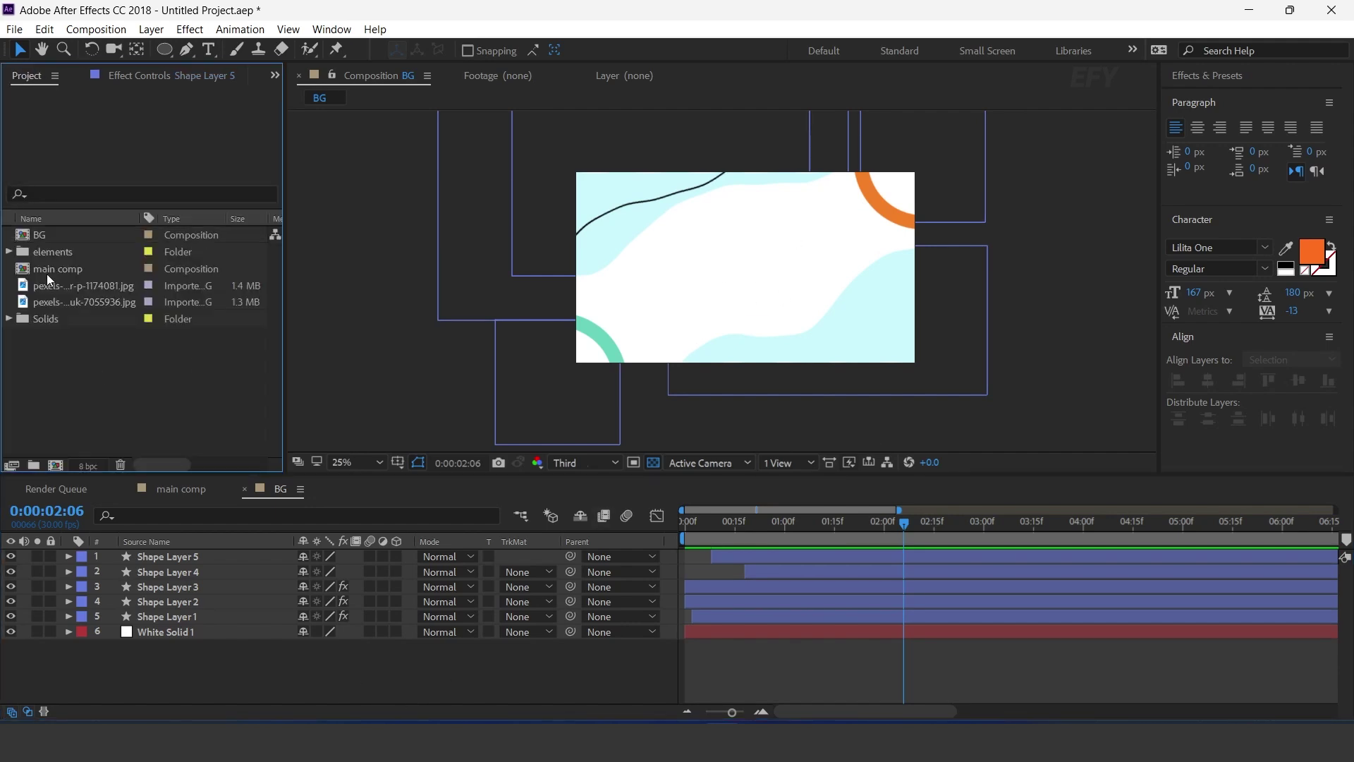
click(10, 252)
click(84, 291)
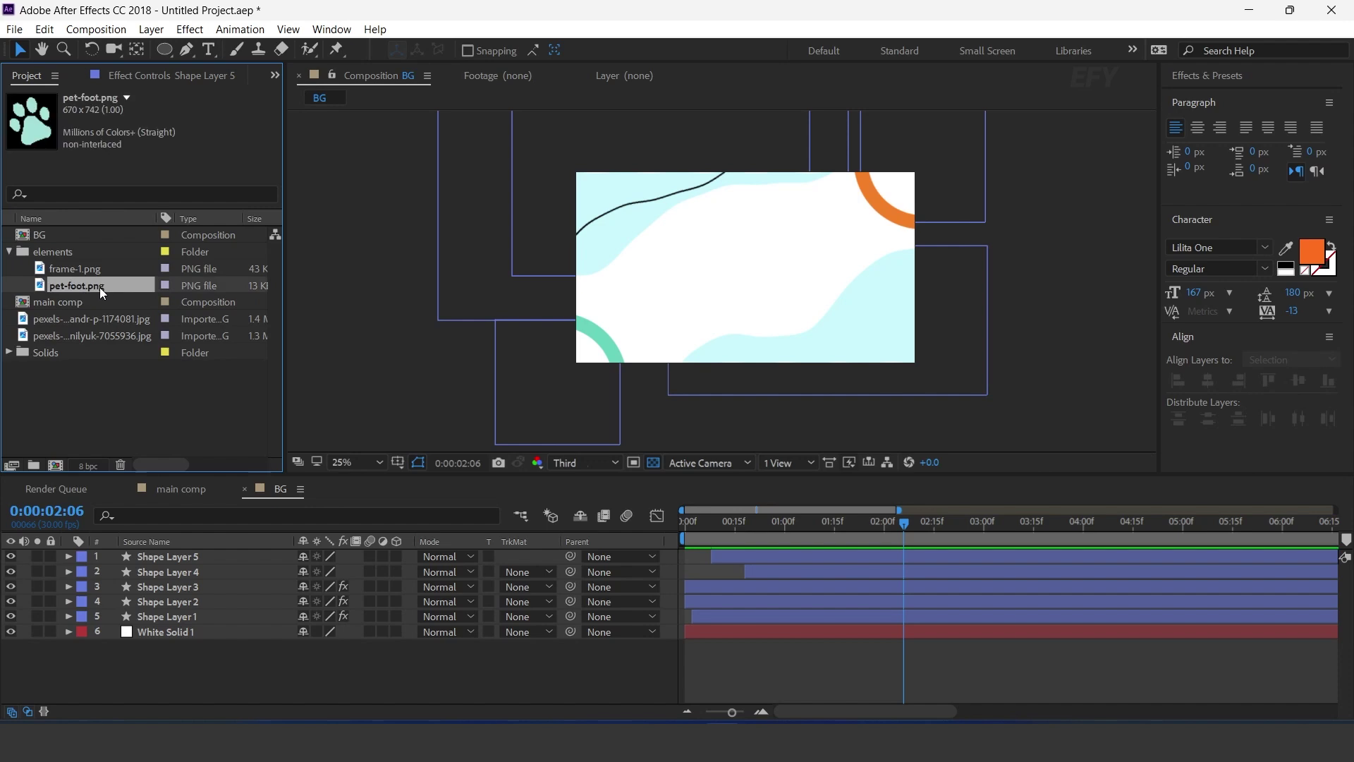
drag(44, 289, 200, 549)
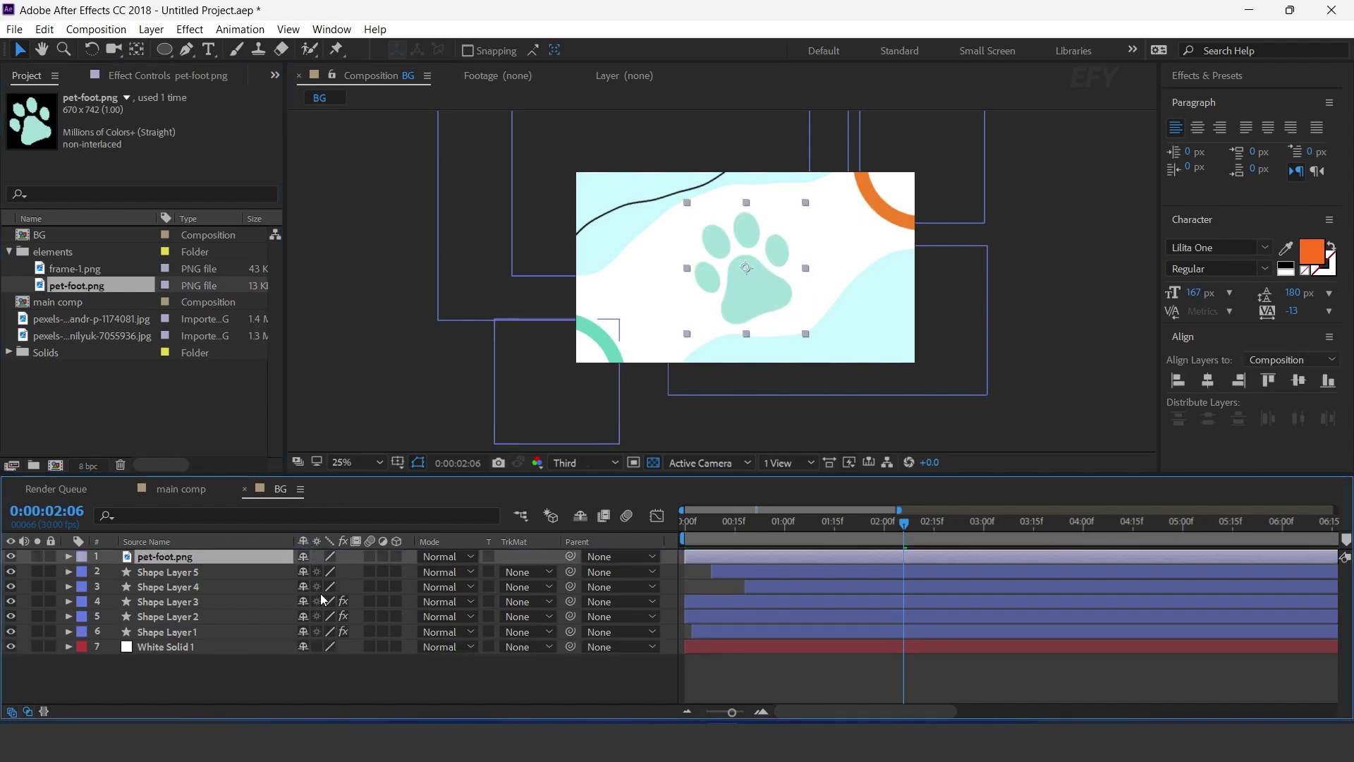
- Scale the paw print to 34% and place it just above the lower cyan wave, slightly right of the frame's center
key(s)
drag(331, 572, 287, 569)
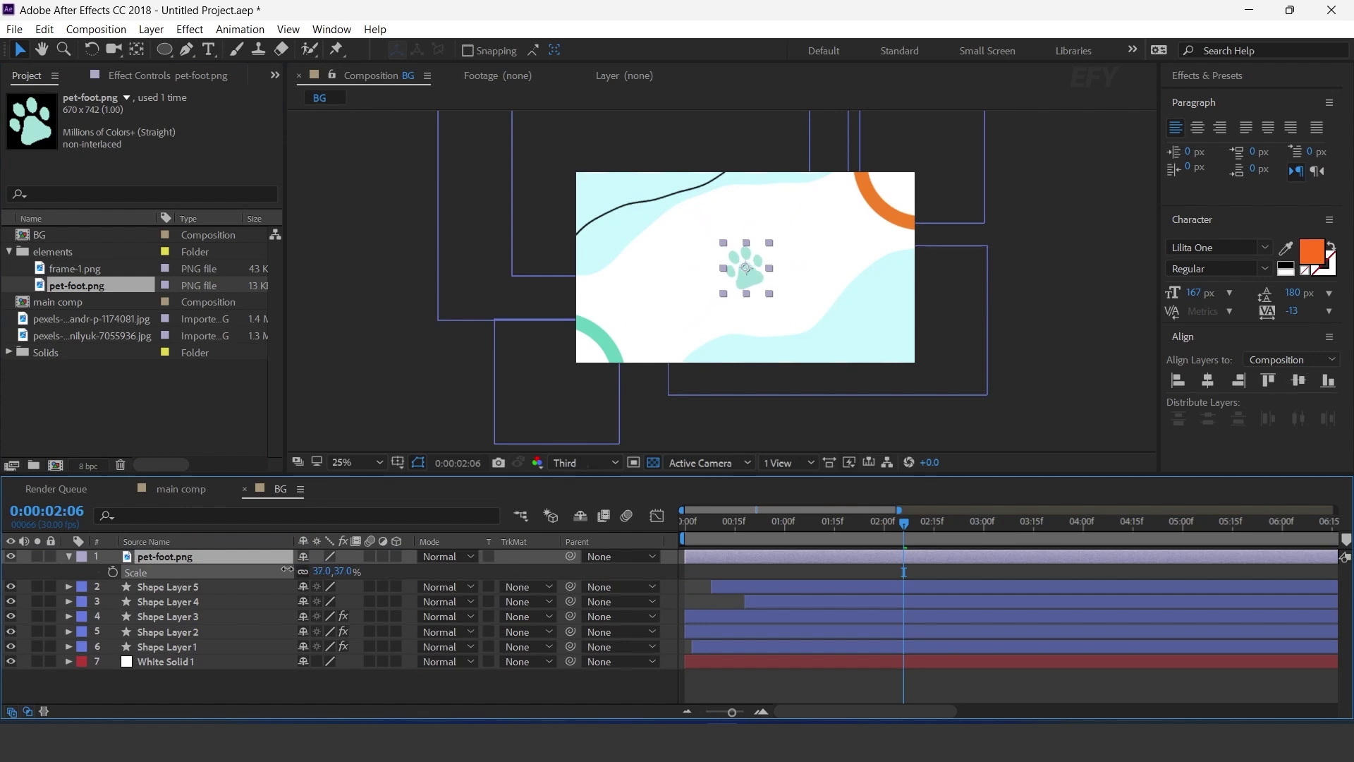
key(period)
drag(771, 263, 816, 357)
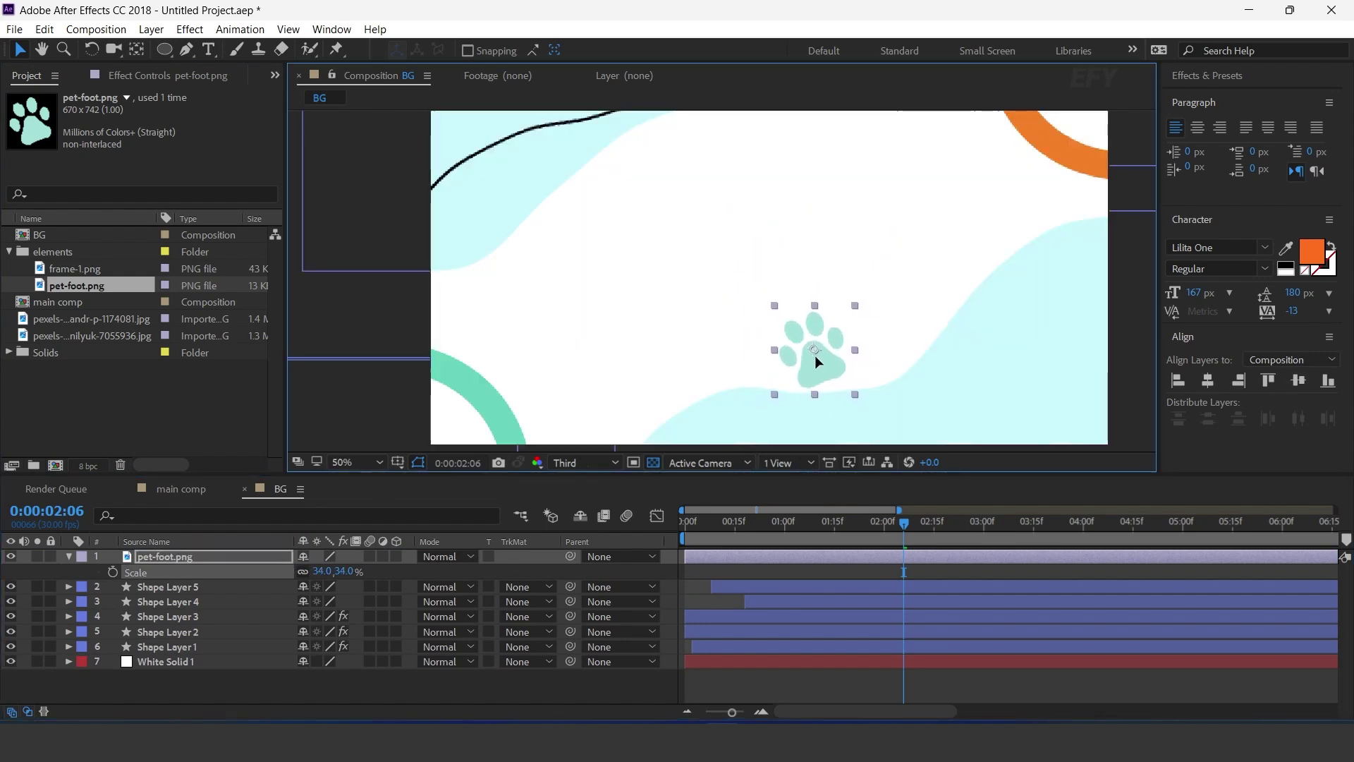
key(comma)
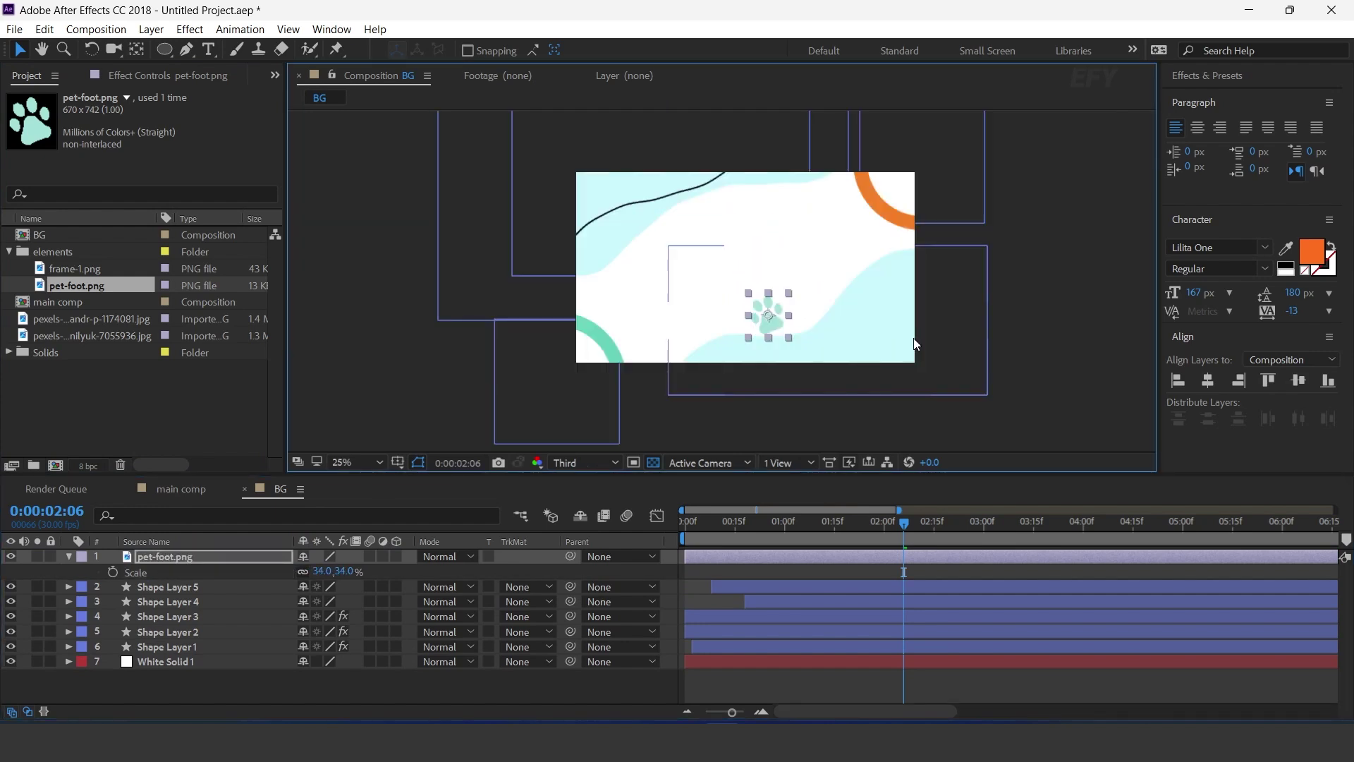
- Shift the pet-foot.png layer to start at about 0:00:01:04 and preview its entrance
click(712, 538)
drag(778, 556, 895, 551)
key(space)
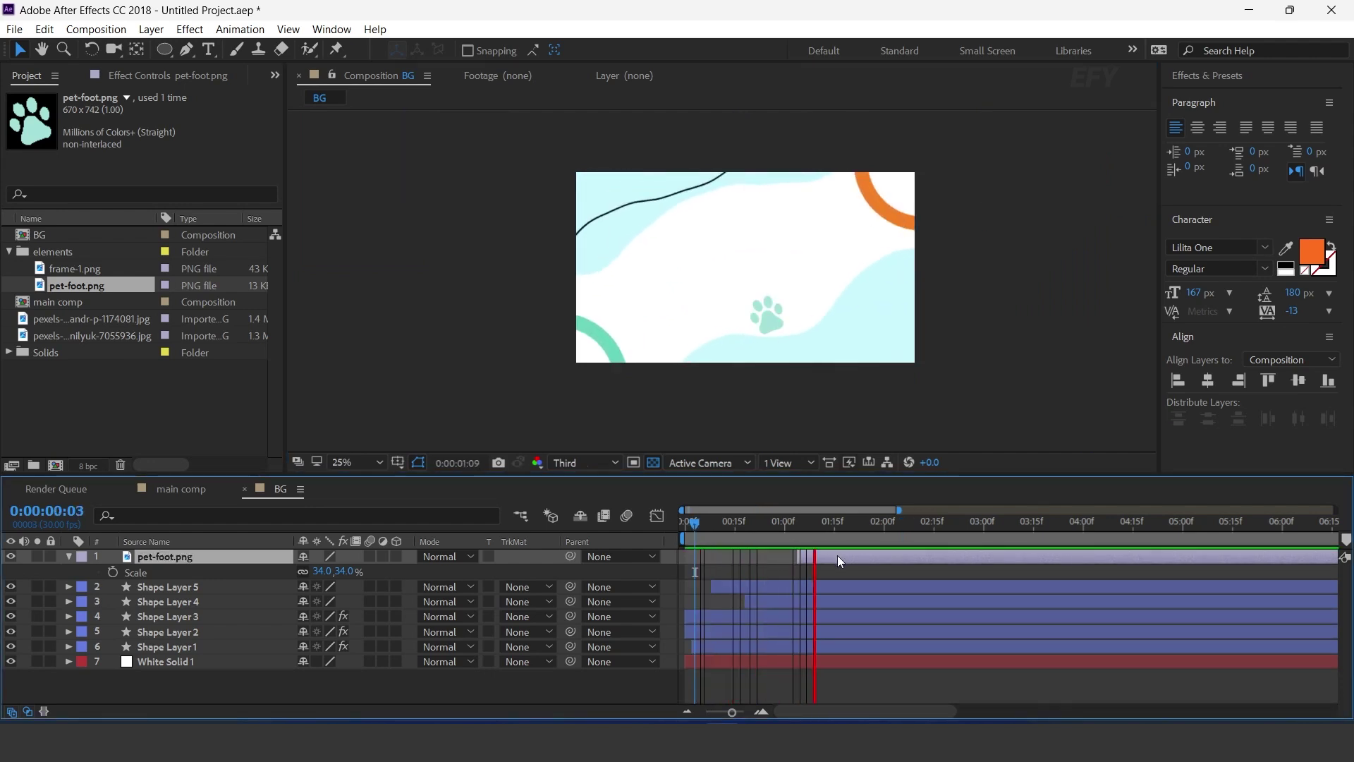
drag(846, 525, 763, 530)
key(space)
click(867, 532)
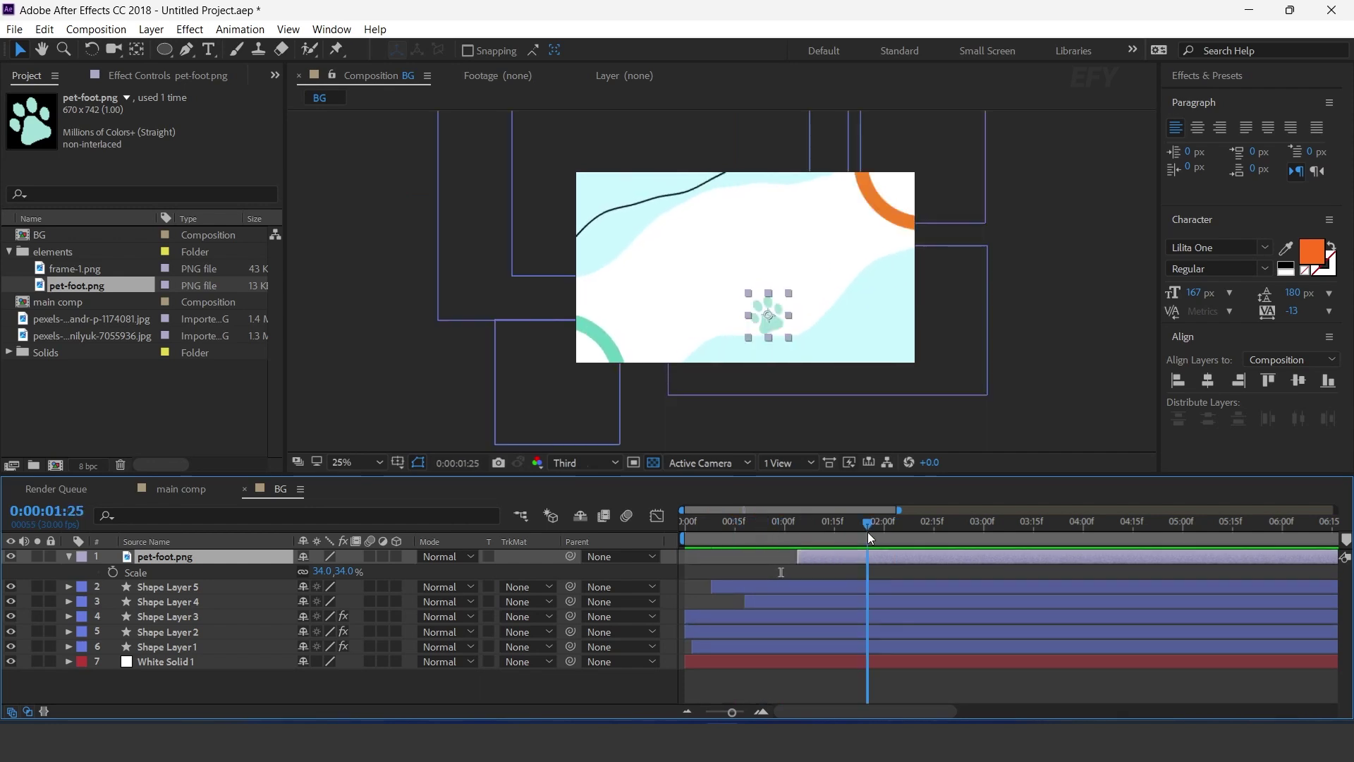
- Duplicate the pet-foot.png layer, start the copy at about 0:00:01:15, and place it up and to the right of the first paw print
key(ctrl+d)
drag(840, 554, 877, 555)
drag(793, 529, 887, 533)
drag(769, 319, 803, 279)
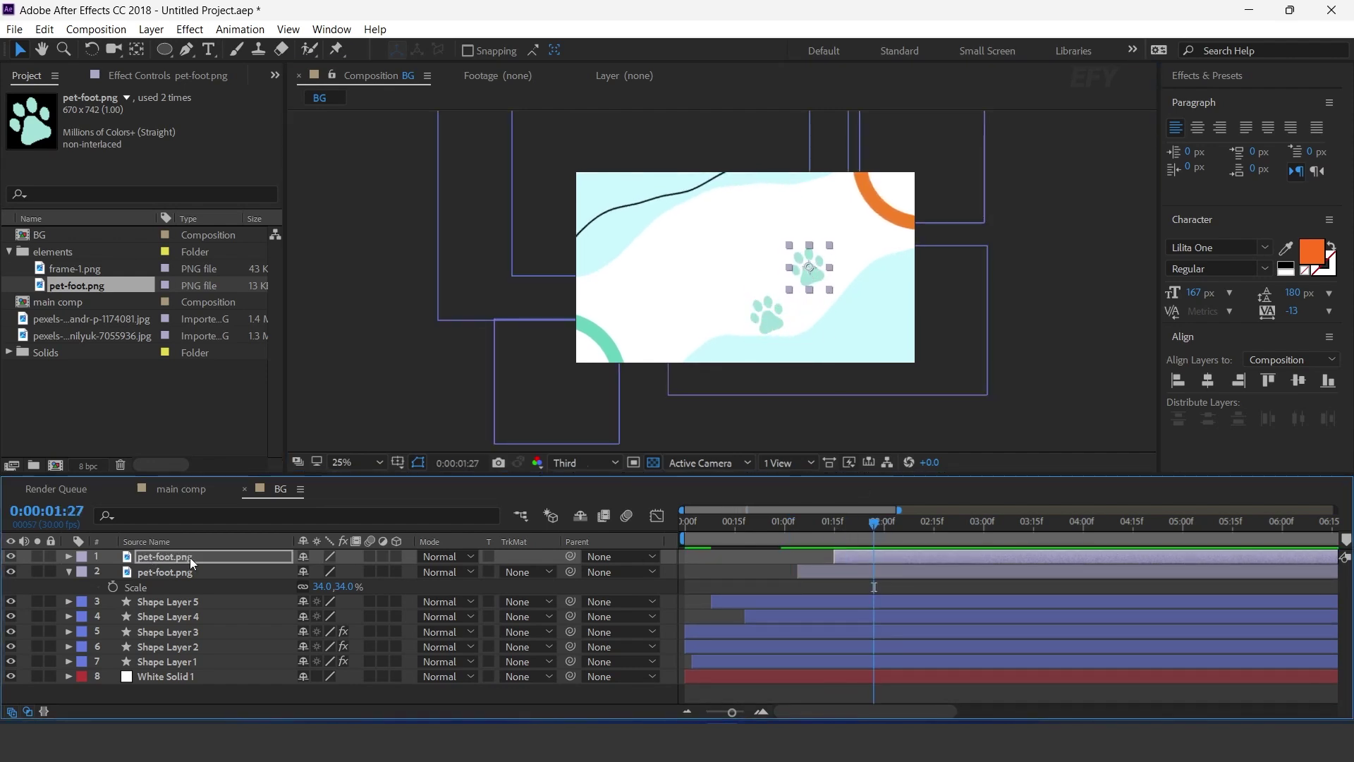
- Rotate the second paw print to 29° and adjust the spacing between the two paw prints
key(r)
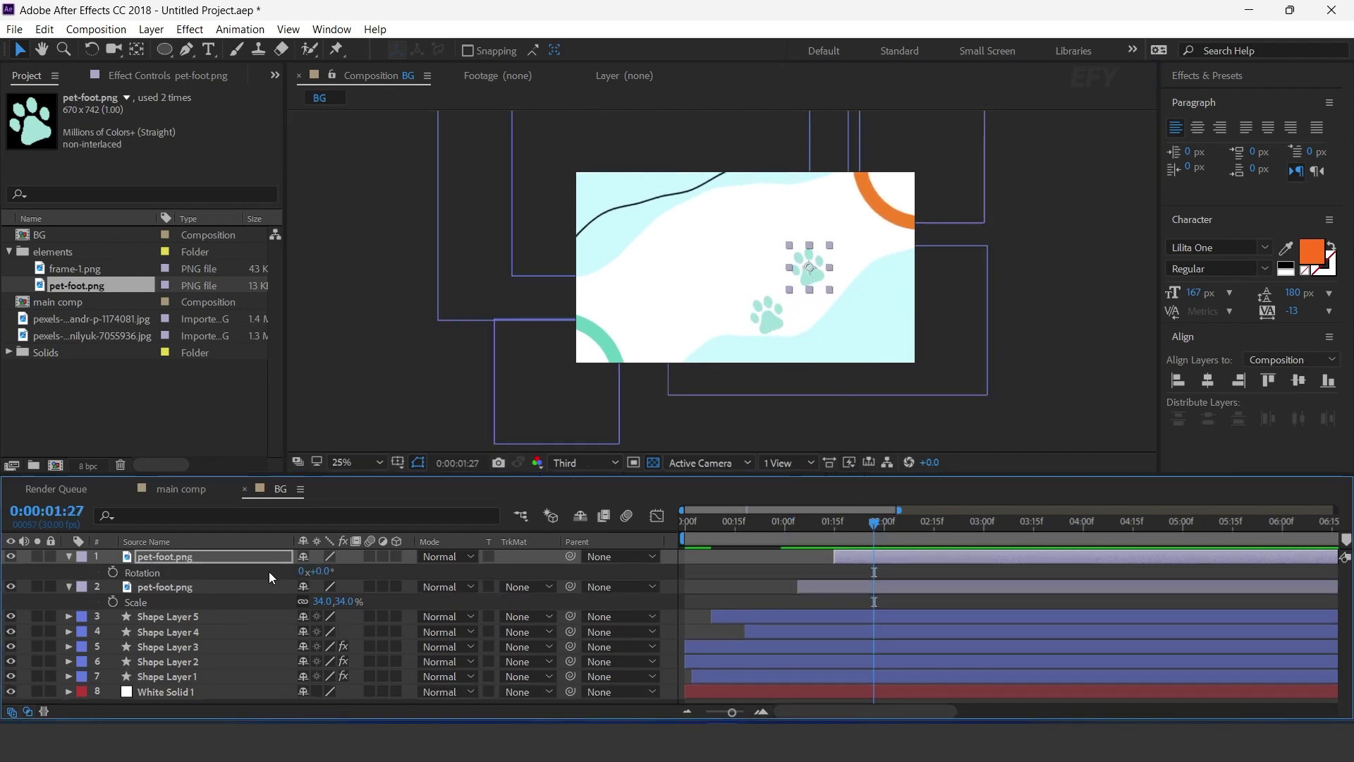
drag(321, 571, 364, 588)
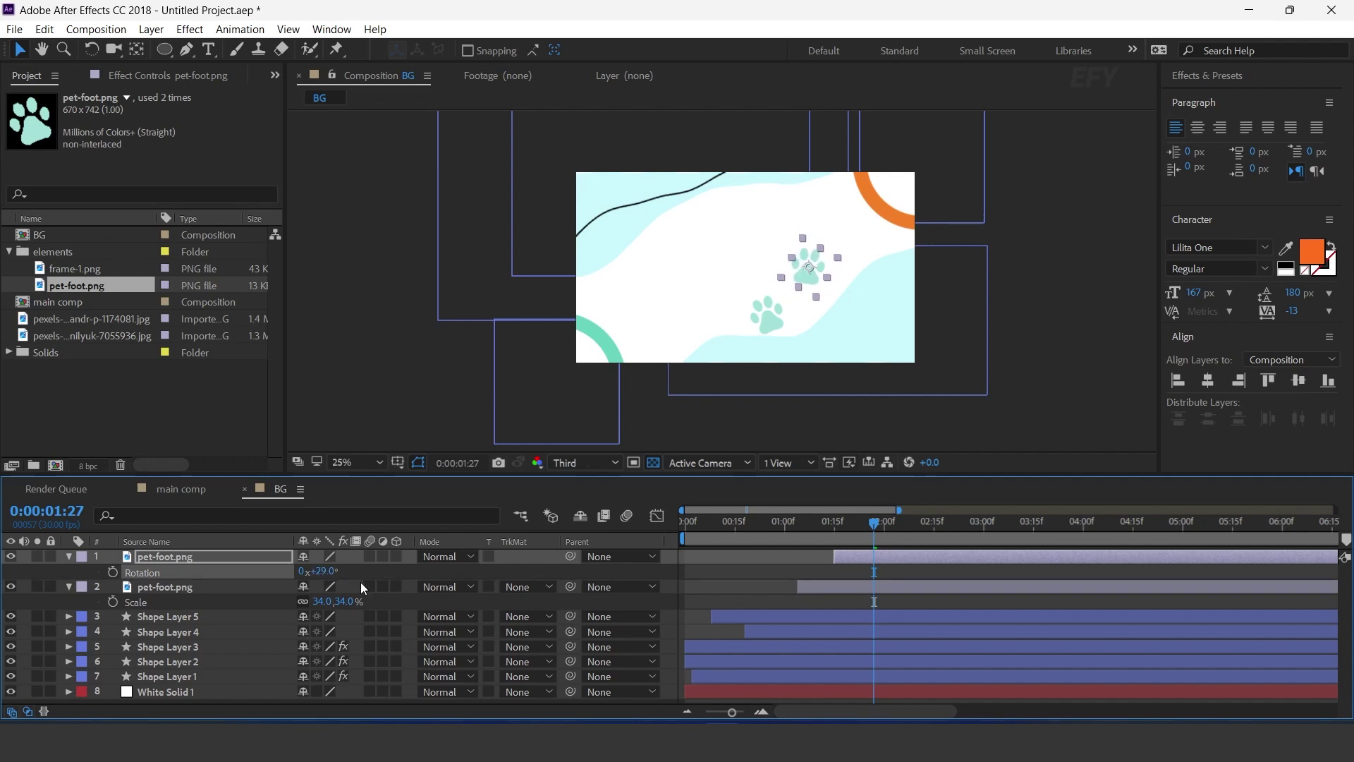
click(870, 588)
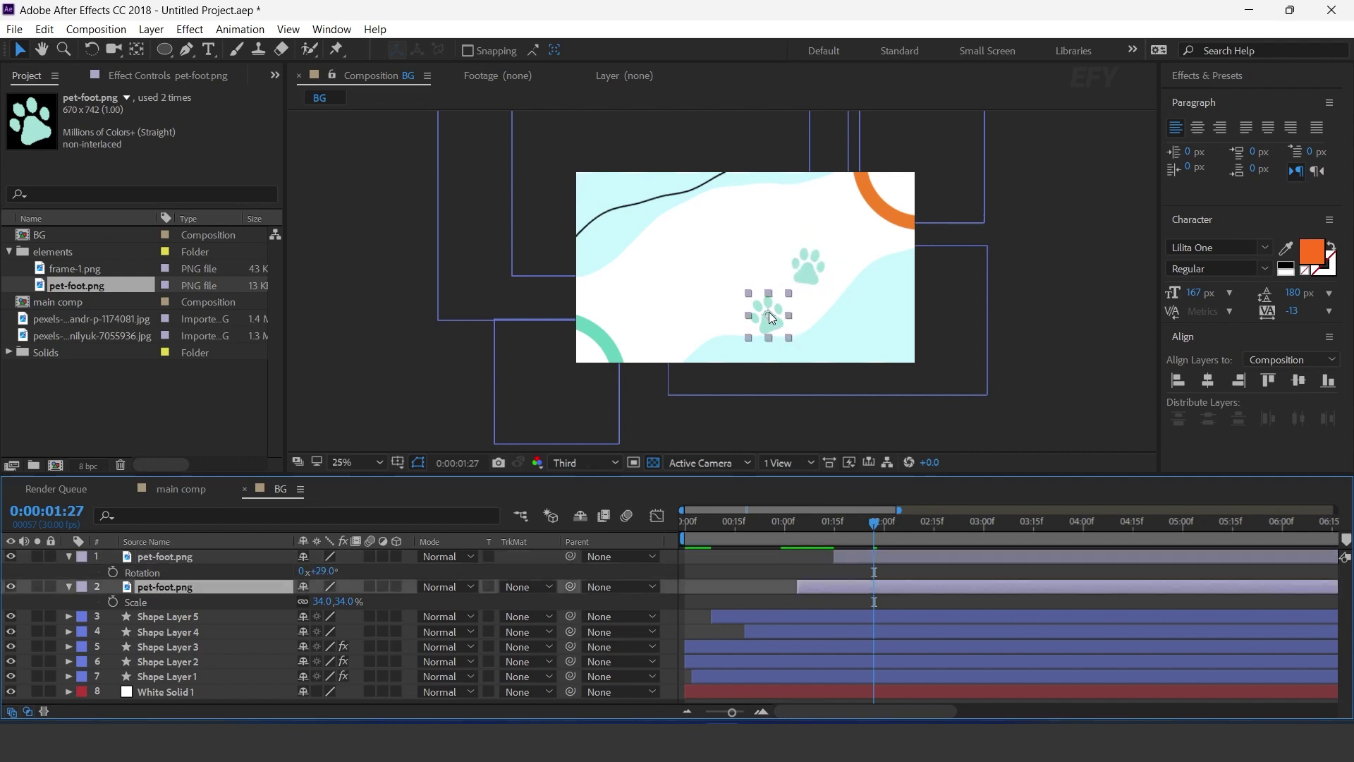
click(810, 269)
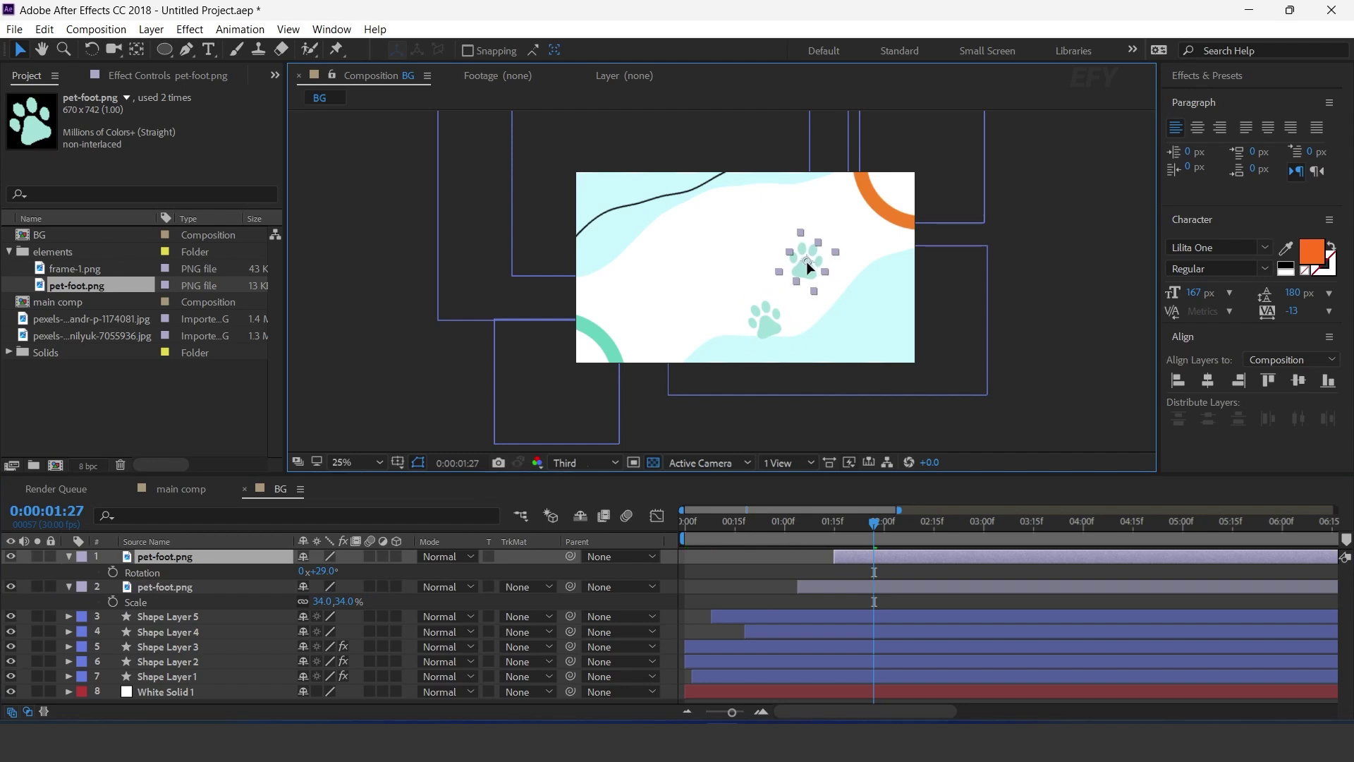
- Duplicate the second paw print, start the copy at about 0:00:01:27, place it near the orange circle, and rotate it to -4°
click(885, 522)
key(ctrl+d)
drag(900, 558, 940, 557)
drag(804, 265, 823, 204)
key(r)
drag(300, 571, 289, 571)
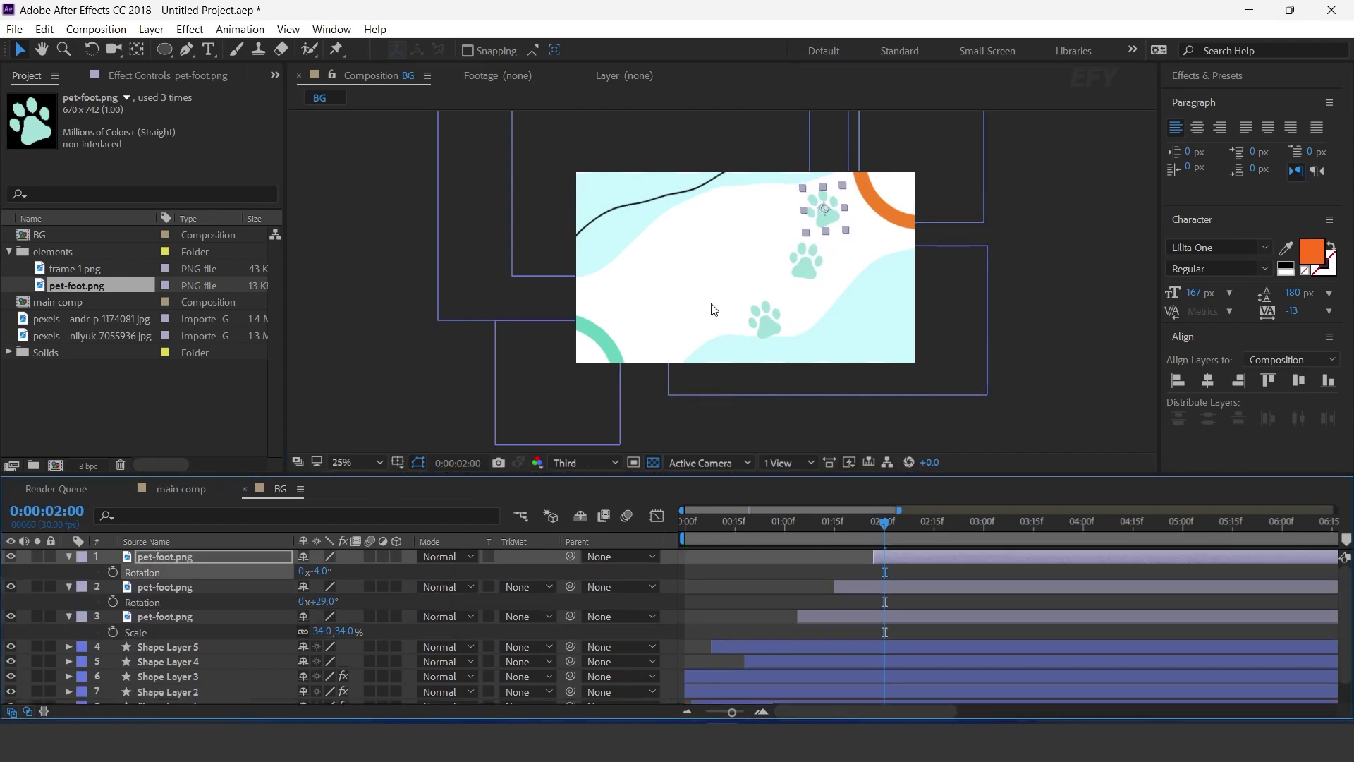
- Nudge the middle and lowest paw prints to even out the trail, then preview the animation and collapse the paw layers' properties
click(804, 262)
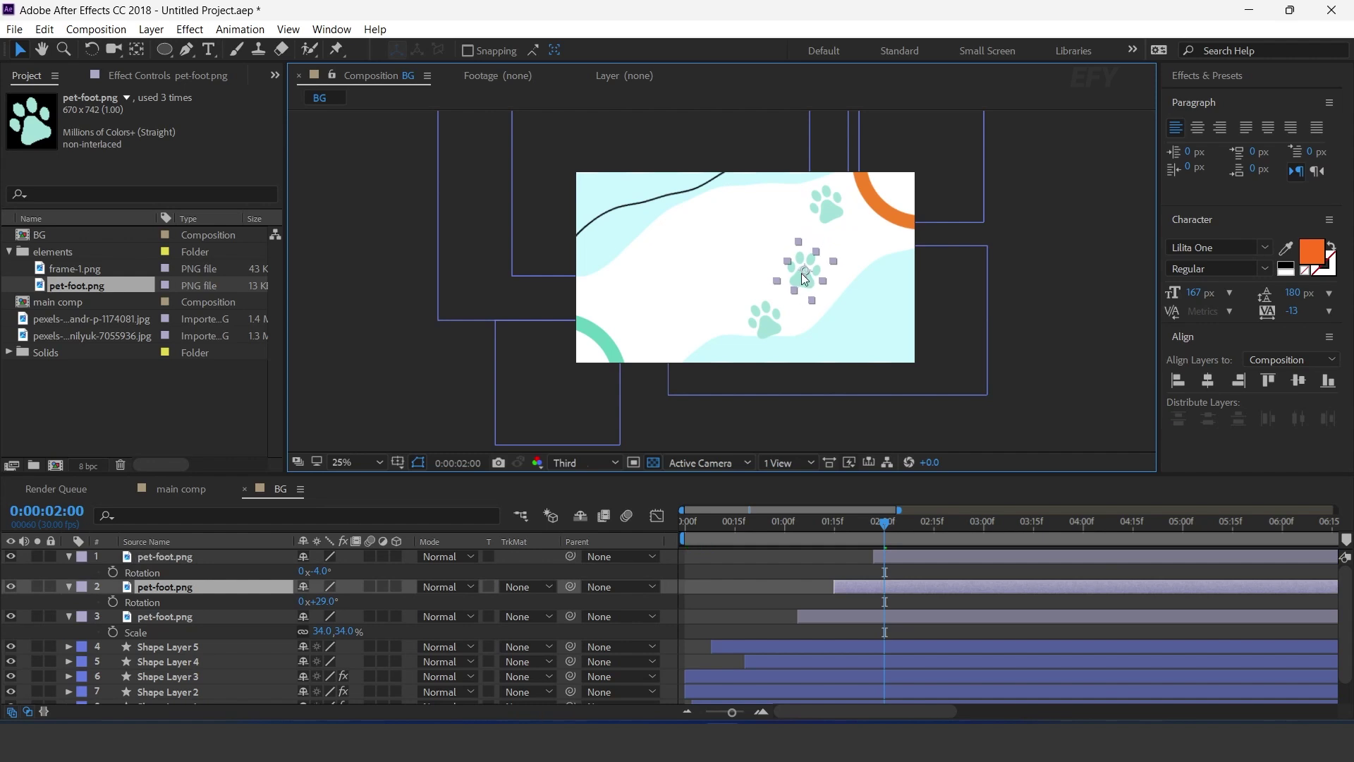
click(766, 325)
key(space)
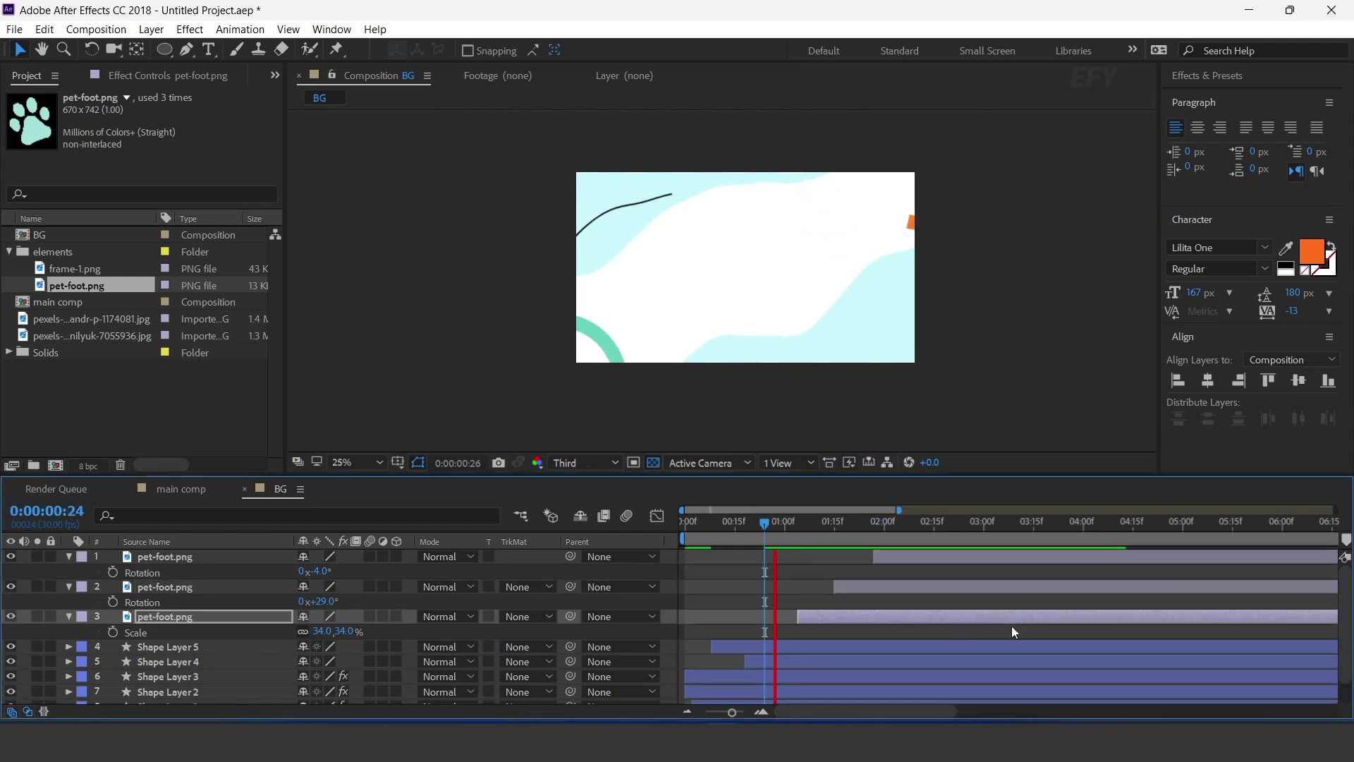
key(space)
click(69, 616)
click(69, 586)
click(69, 557)
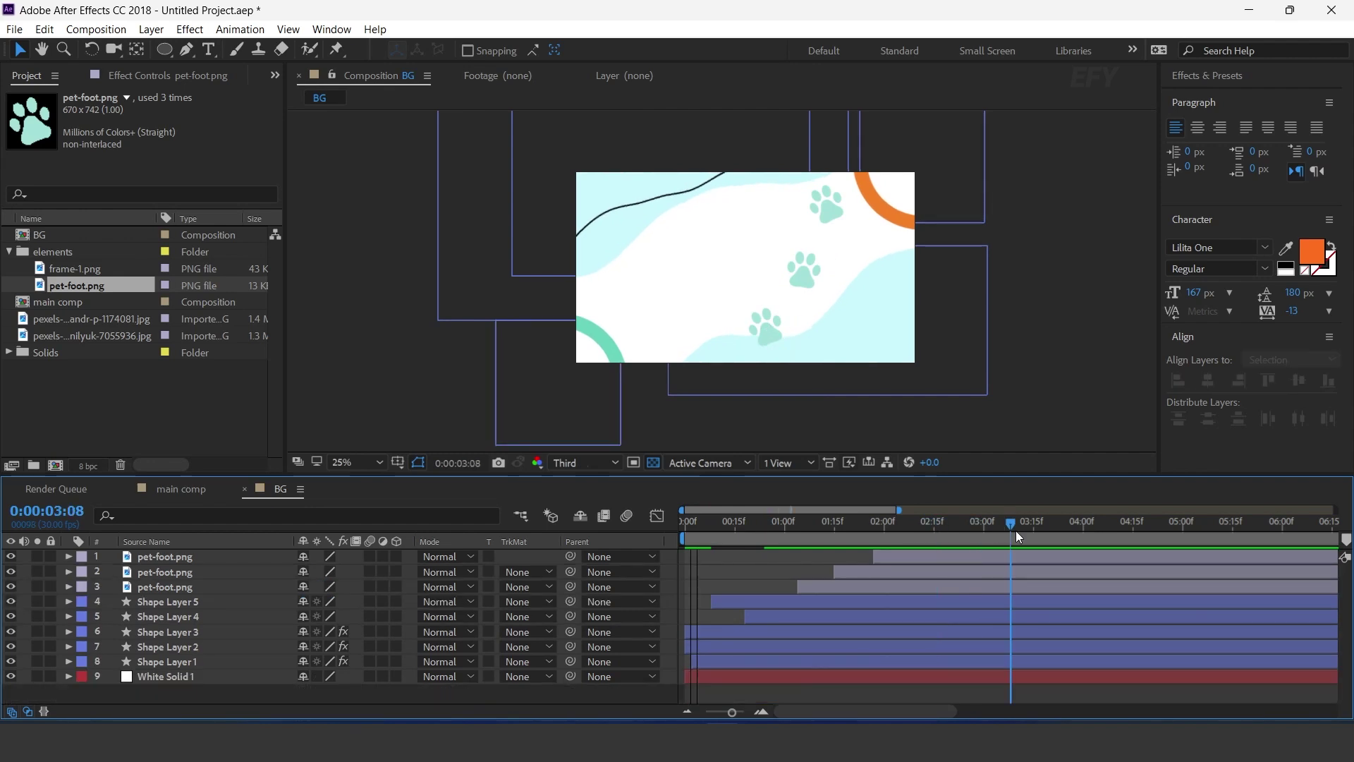
drag(1011, 530, 1016, 530)
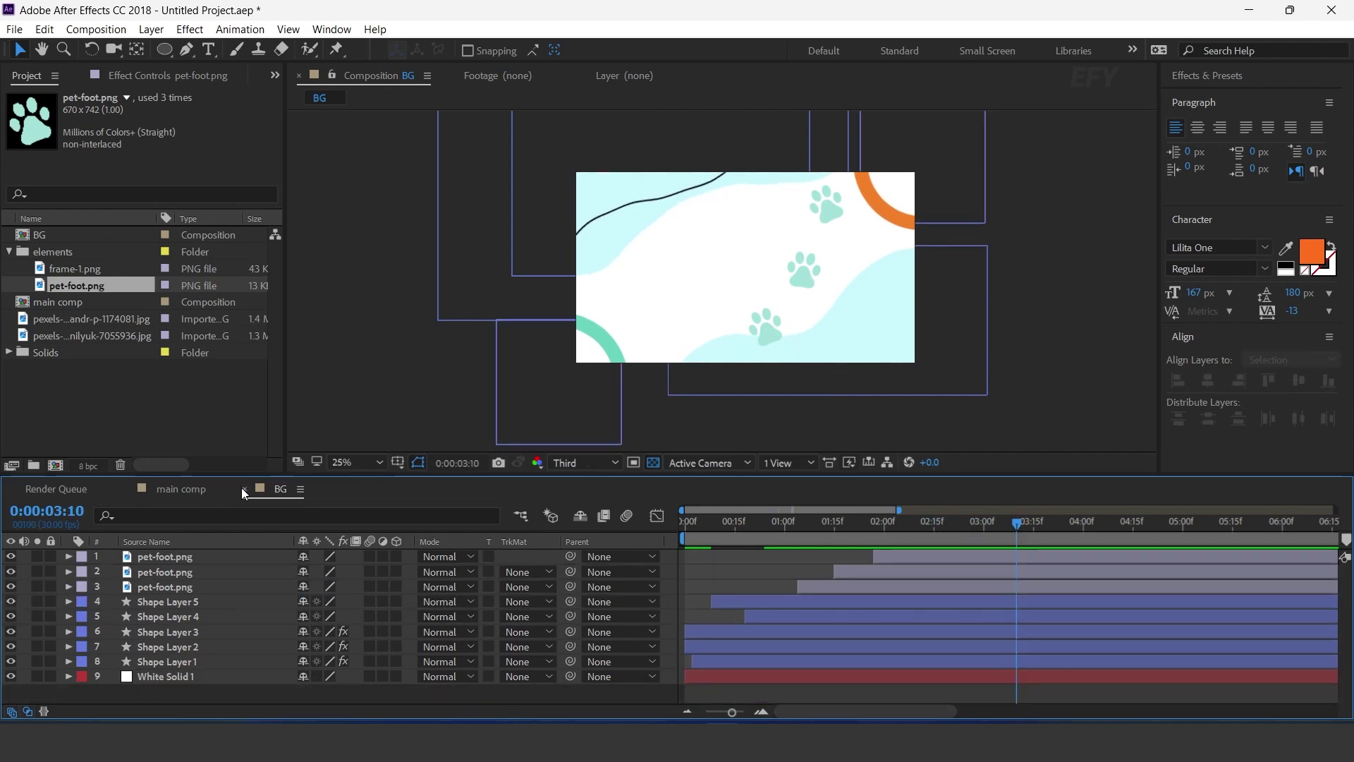
- Close the BG composition, add it as a layer in main comp, and preview it
click(244, 489)
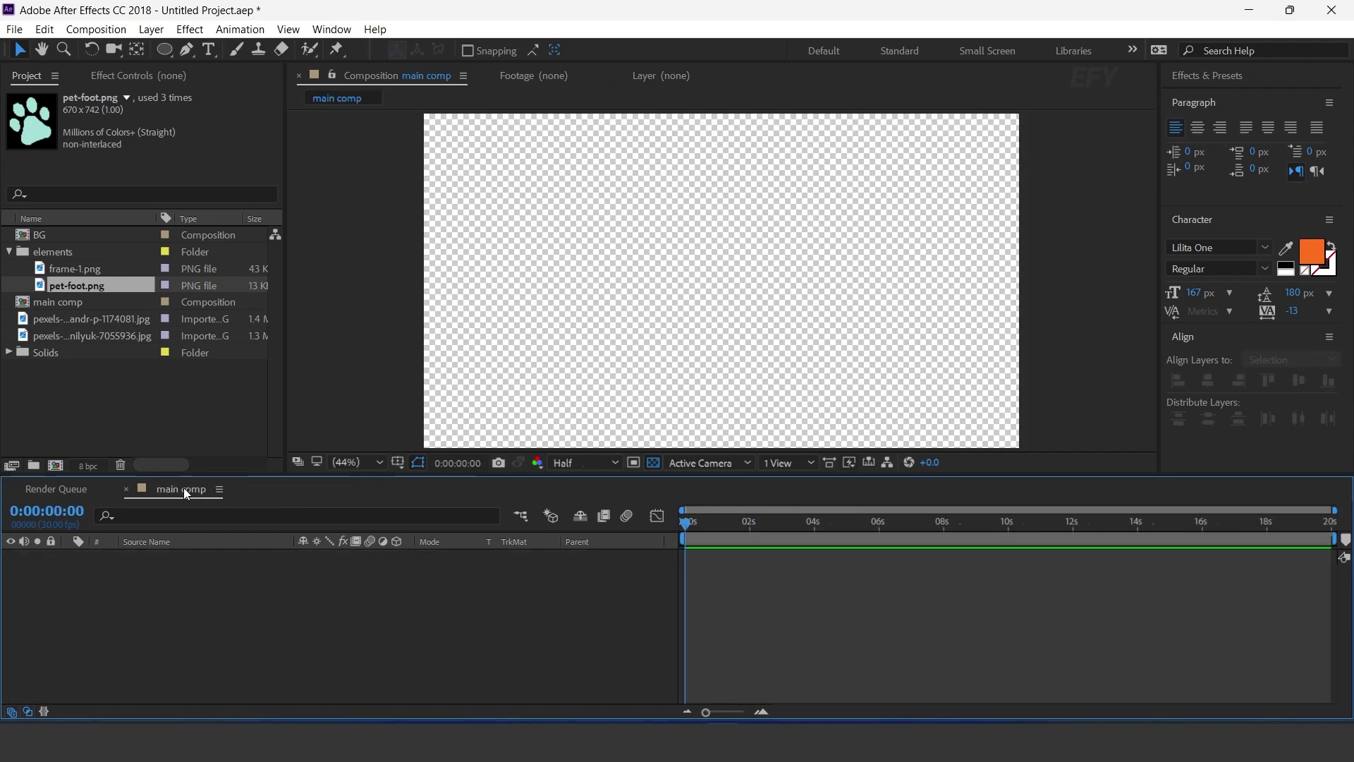
click(123, 416)
click(9, 252)
drag(30, 236, 210, 650)
key(space)
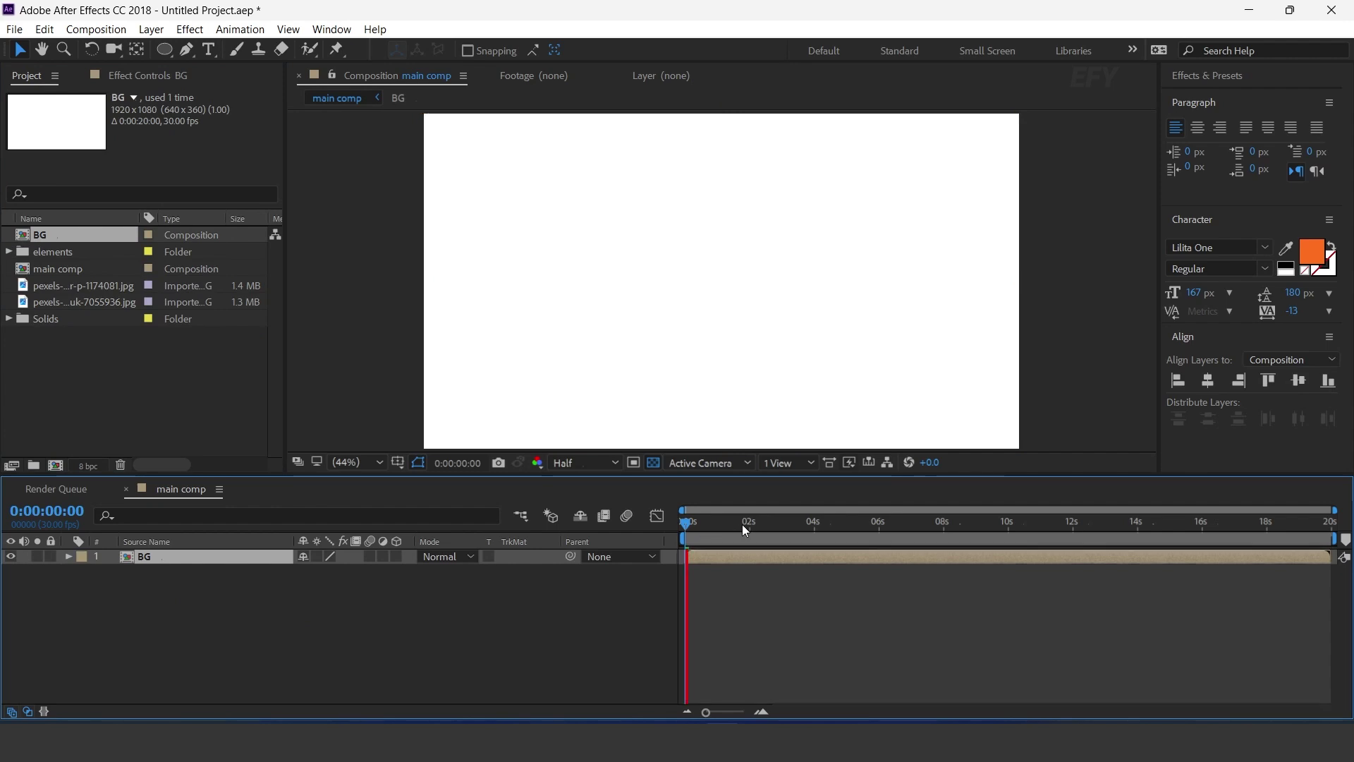
scroll(1092, 321, down, 2)
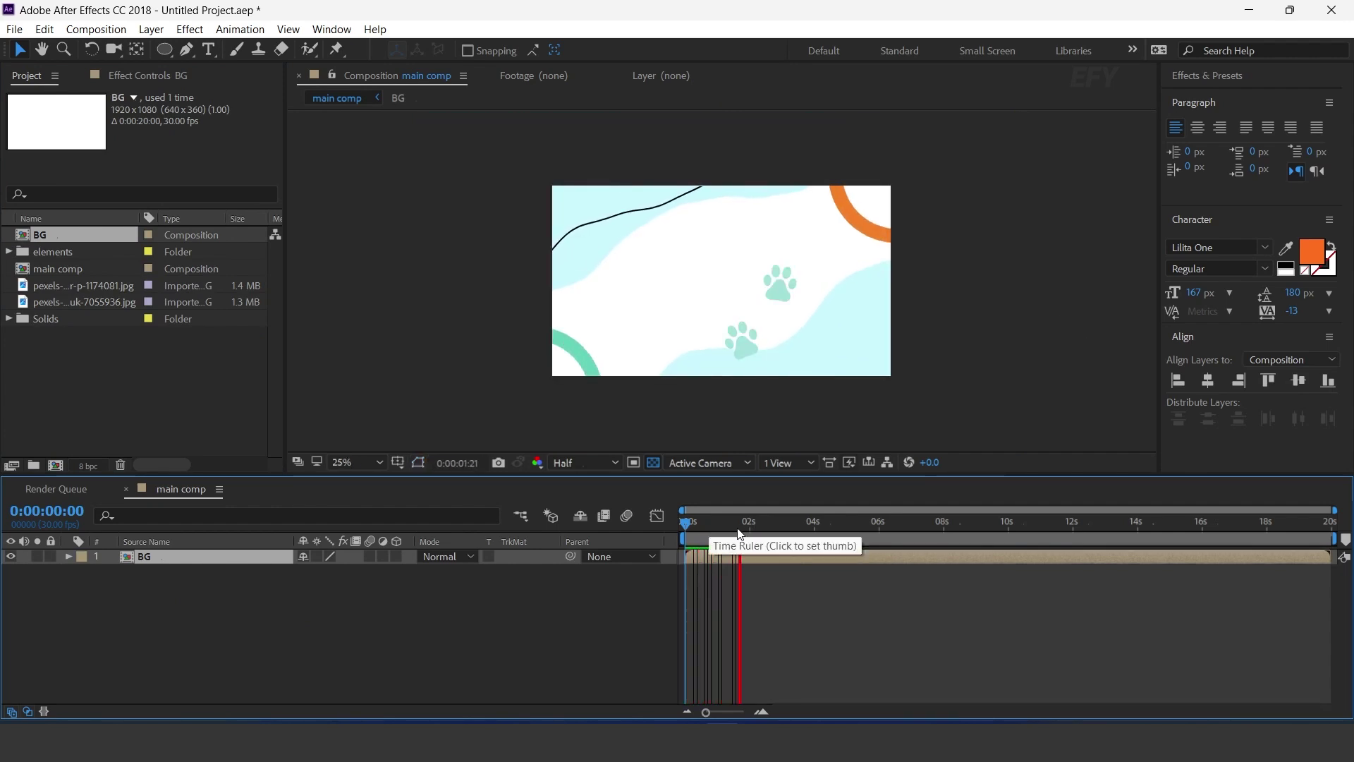
- Add an orange text layer reading "x" in the Anja Eliane accent font over the cyan wave in the frame's lower-right corner
click(767, 528)
click(210, 50)
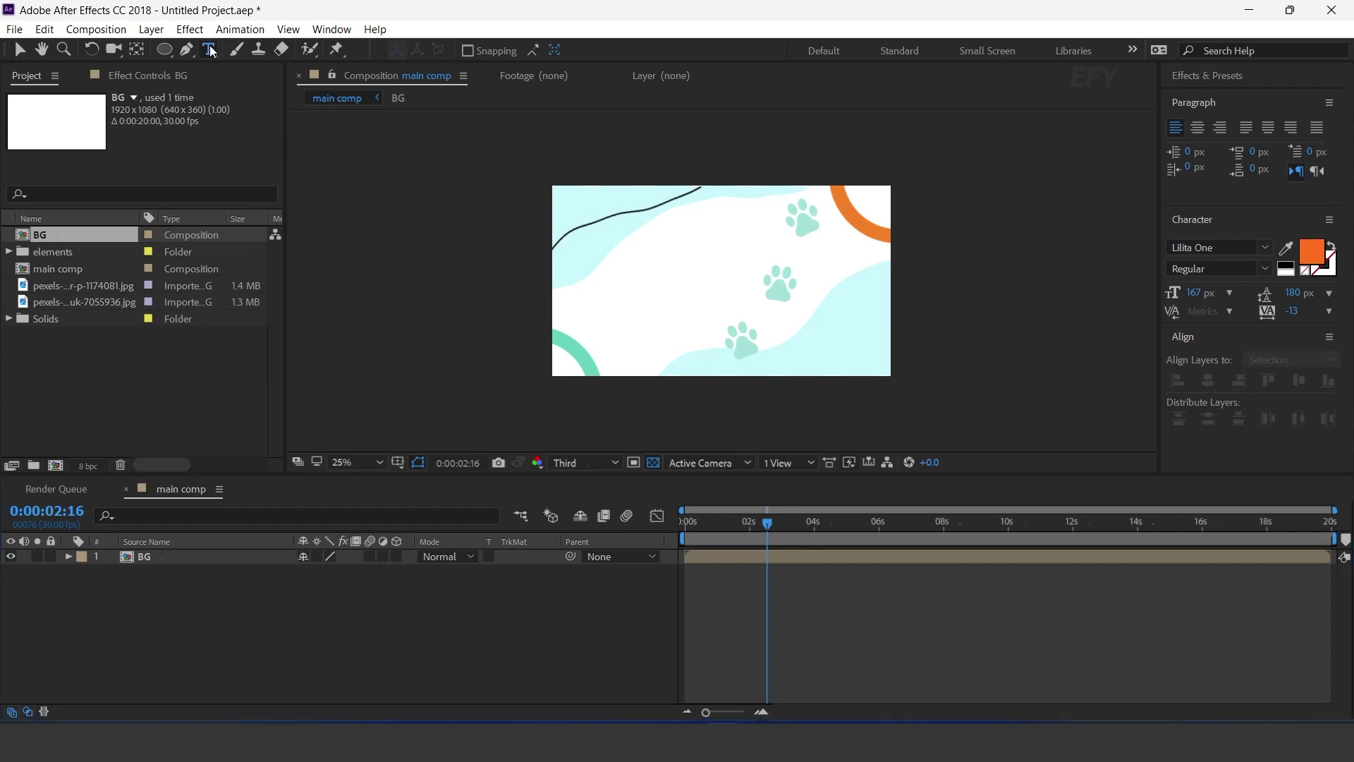
click(833, 352)
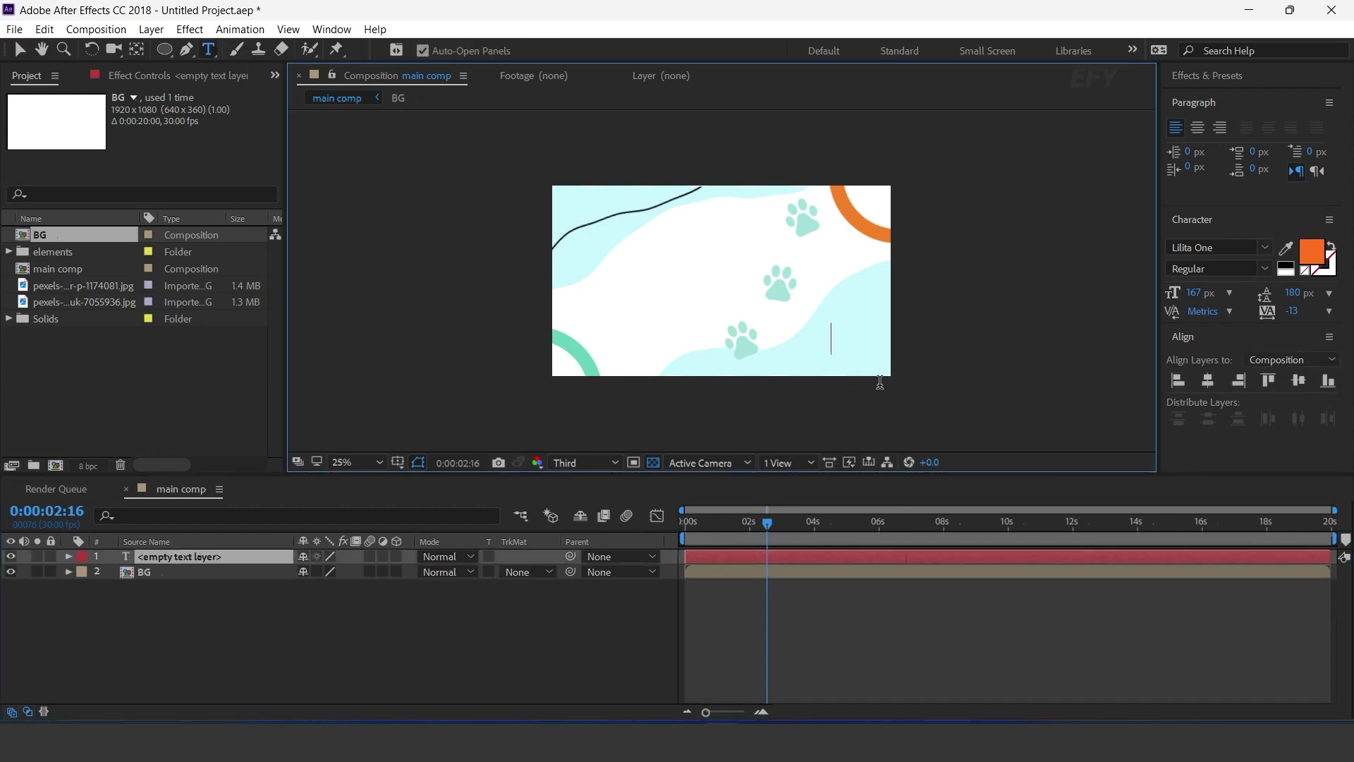
text(x)
drag(769, 525, 810, 529)
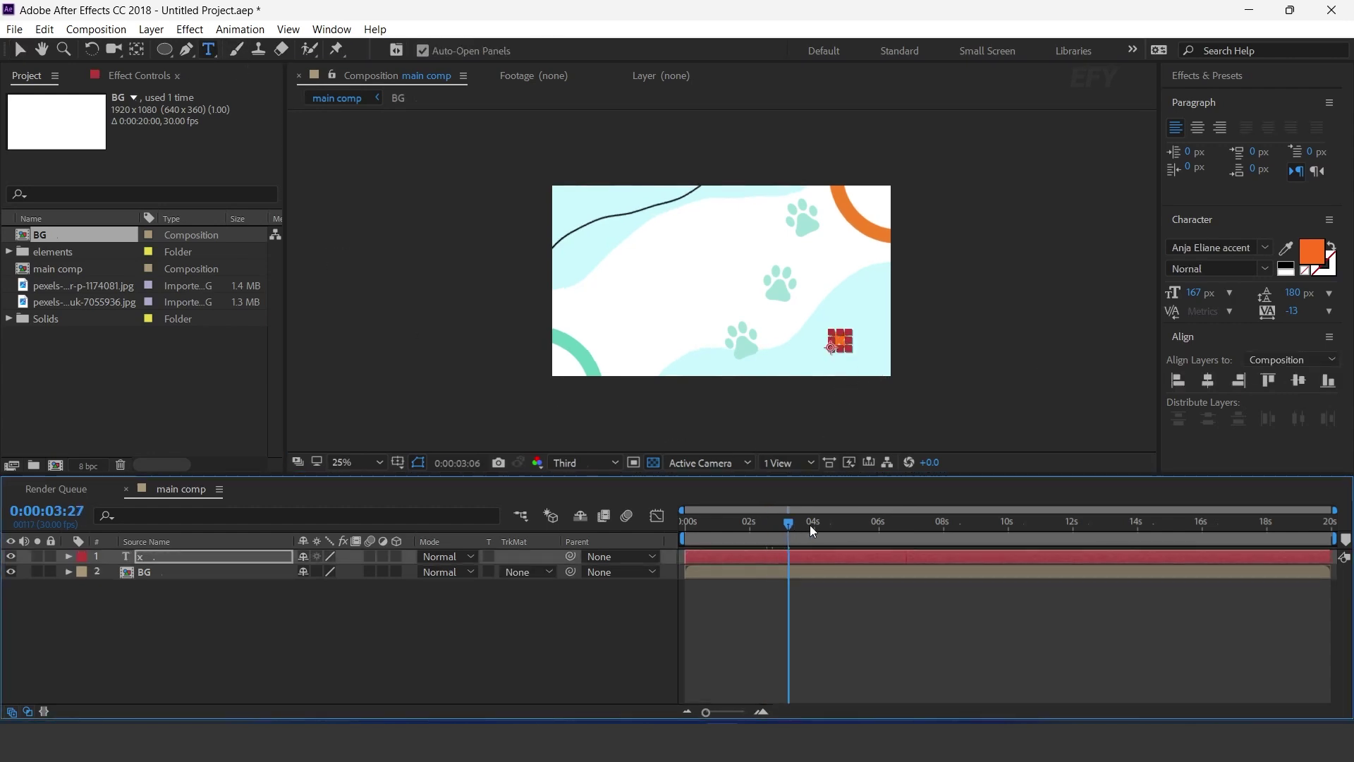
click(611, 649)
click(21, 50)
click(152, 559)
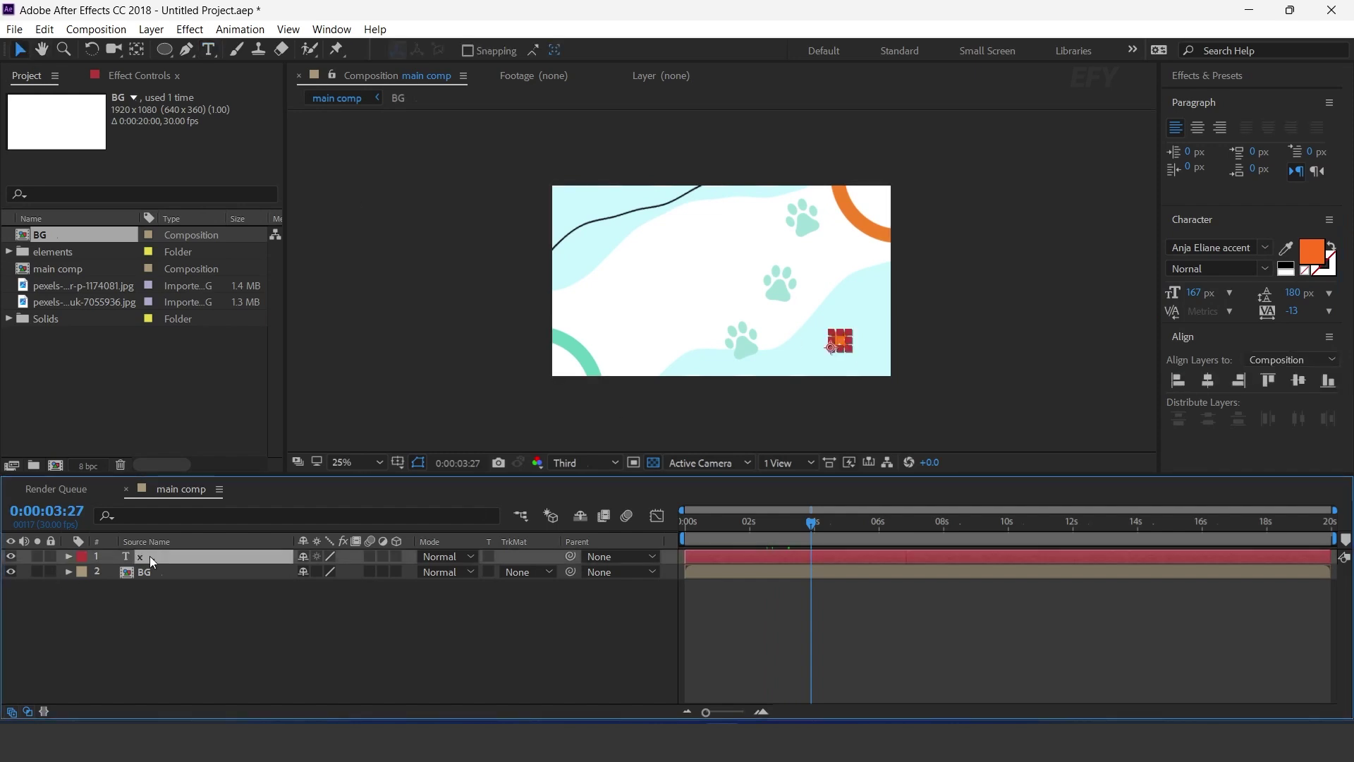
- Keyframe the x layer's Scale at 100% at 0:00:01:01 and 0% at 0:00:00:00
key(s)
key(equal)
key(equal)
drag(688, 528, 818, 530)
click(112, 572)
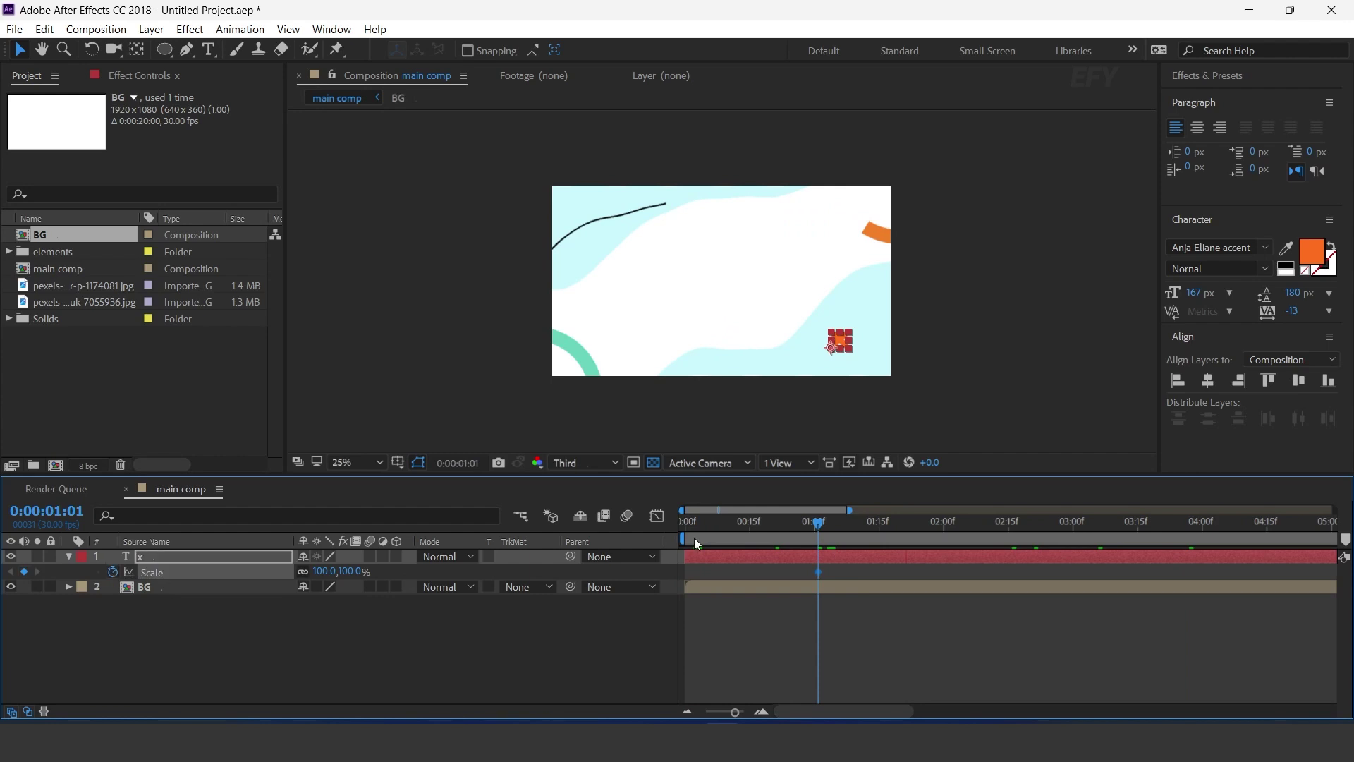
key(Home)
text(0)
key(Return)
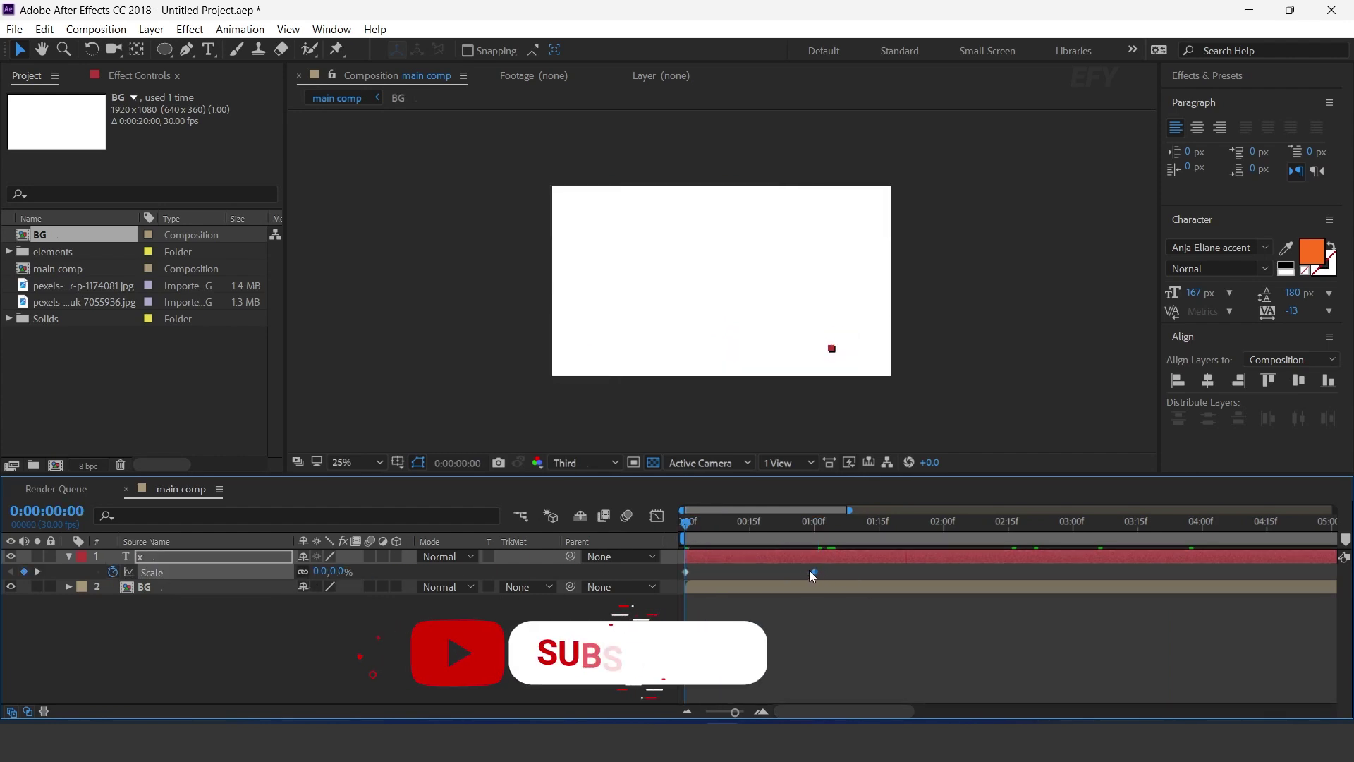
- Shorten the x layer's scale-up by moving its 100% keyframe to about 0:00:00:16, and preview the timing
drag(809, 570, 802, 570)
key(space)
drag(735, 524, 754, 525)
drag(806, 571, 767, 571)
drag(754, 524, 649, 531)
click(748, 569)
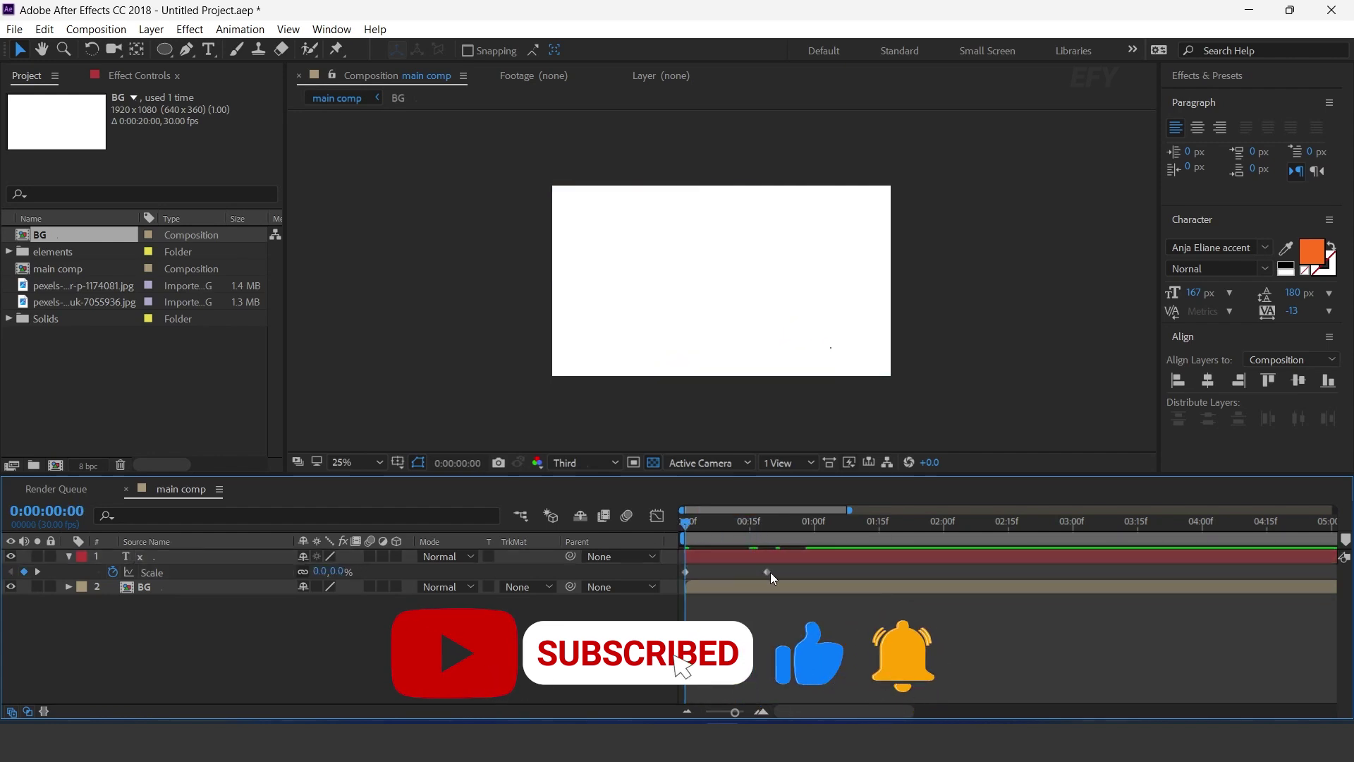
drag(771, 573, 757, 573)
key(space)
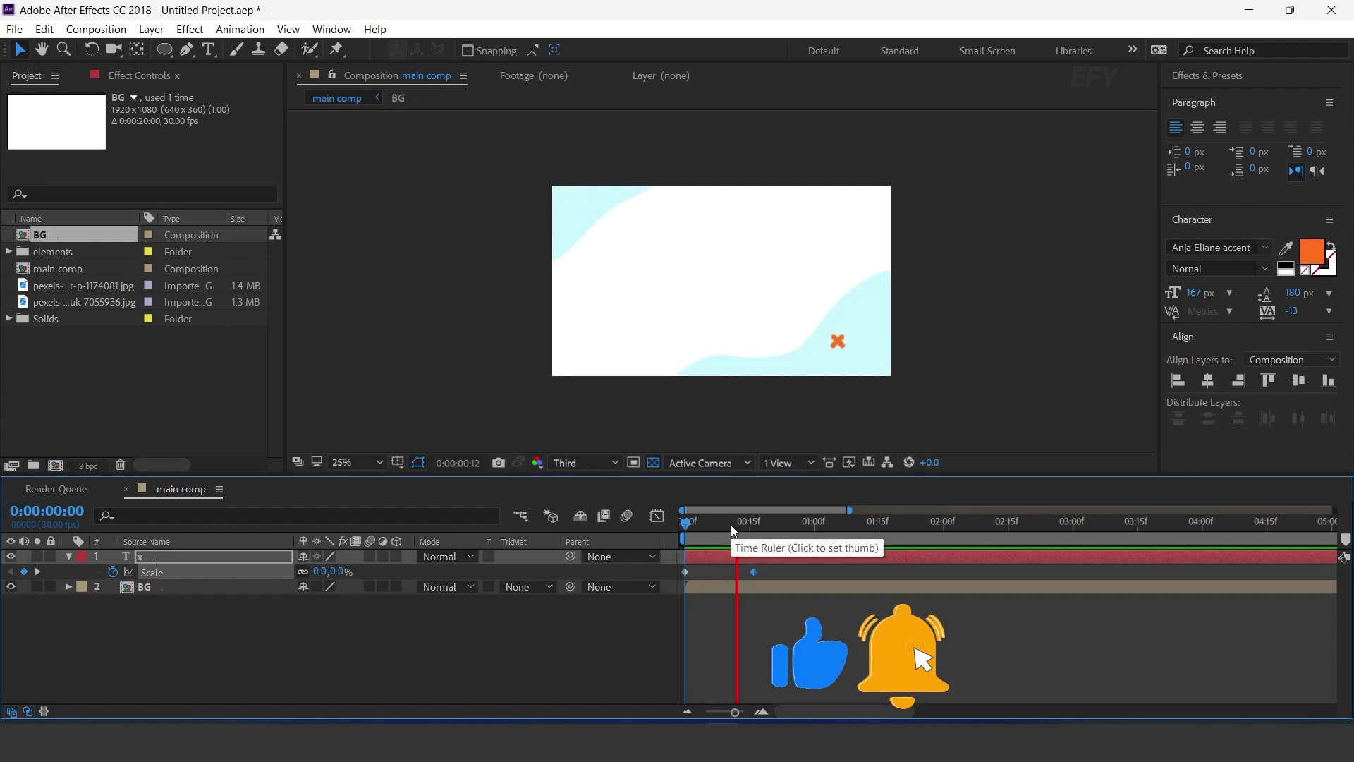
- Move the x layer's anchor point to the center of the letter and preview the scale animation
click(851, 358)
scroll(855, 358, up, 4)
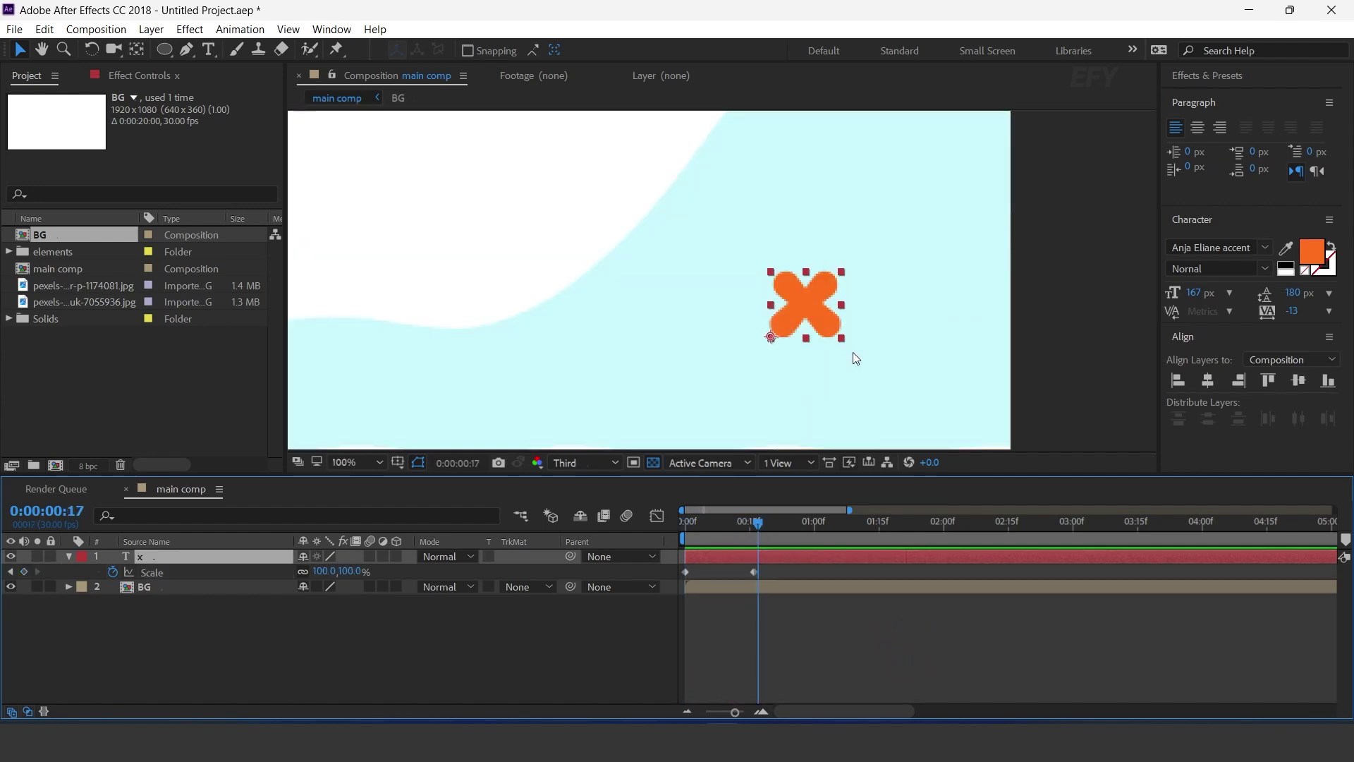
key(y)
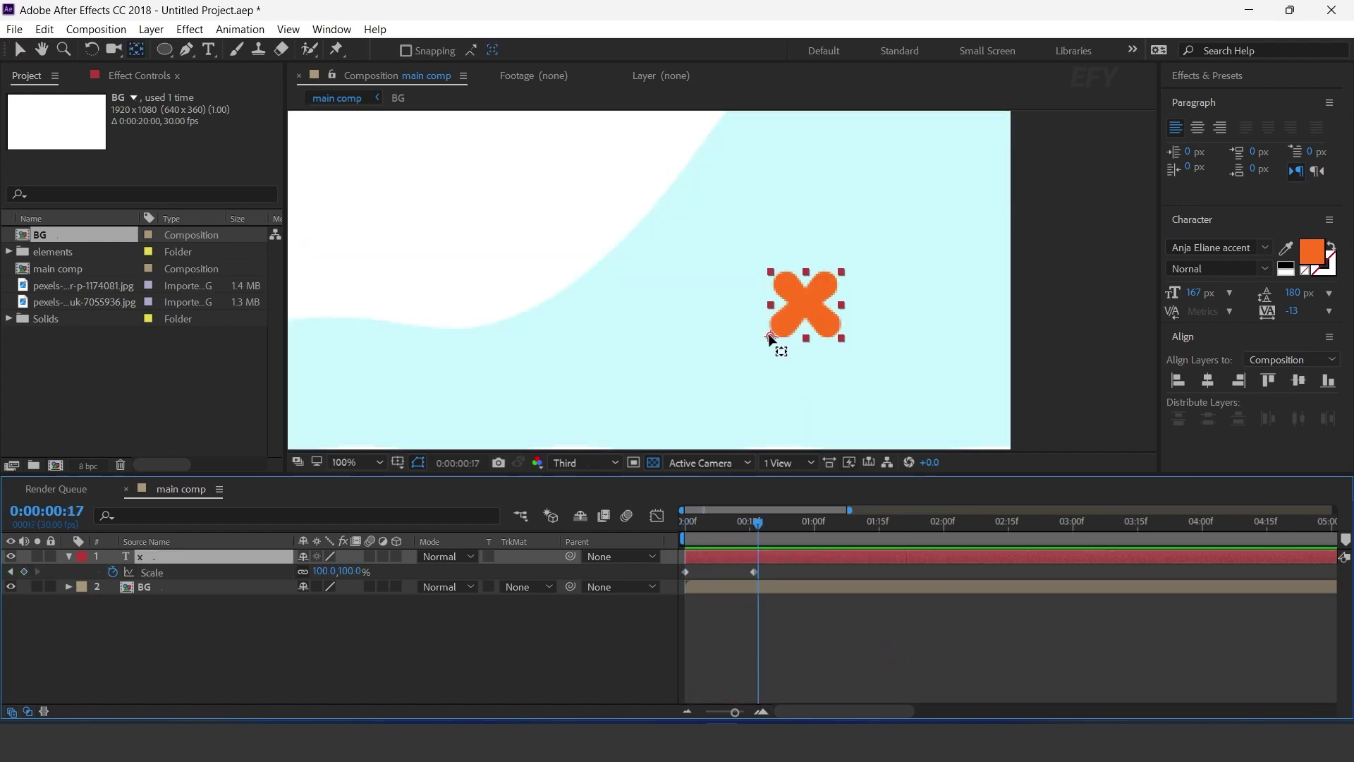
click(804, 304)
drag(713, 522, 671, 526)
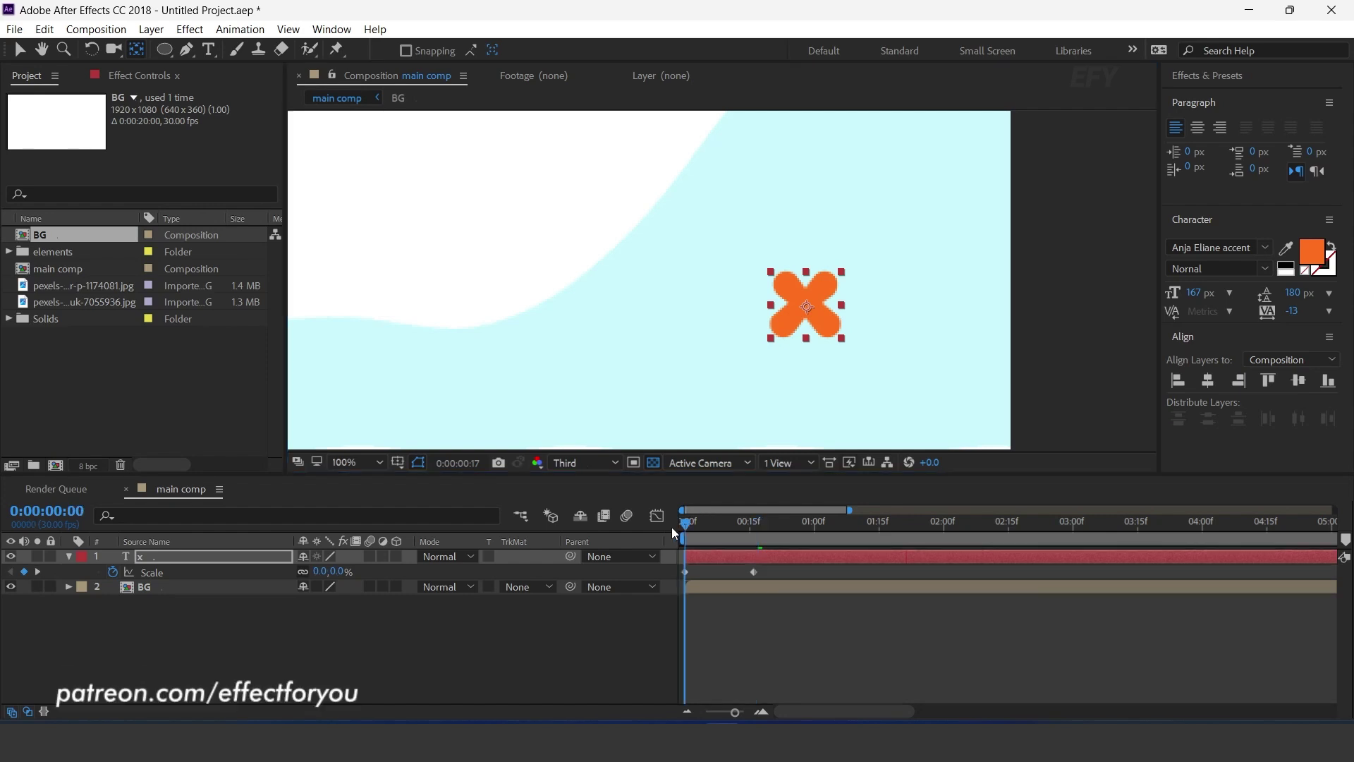
key(space)
key(space)
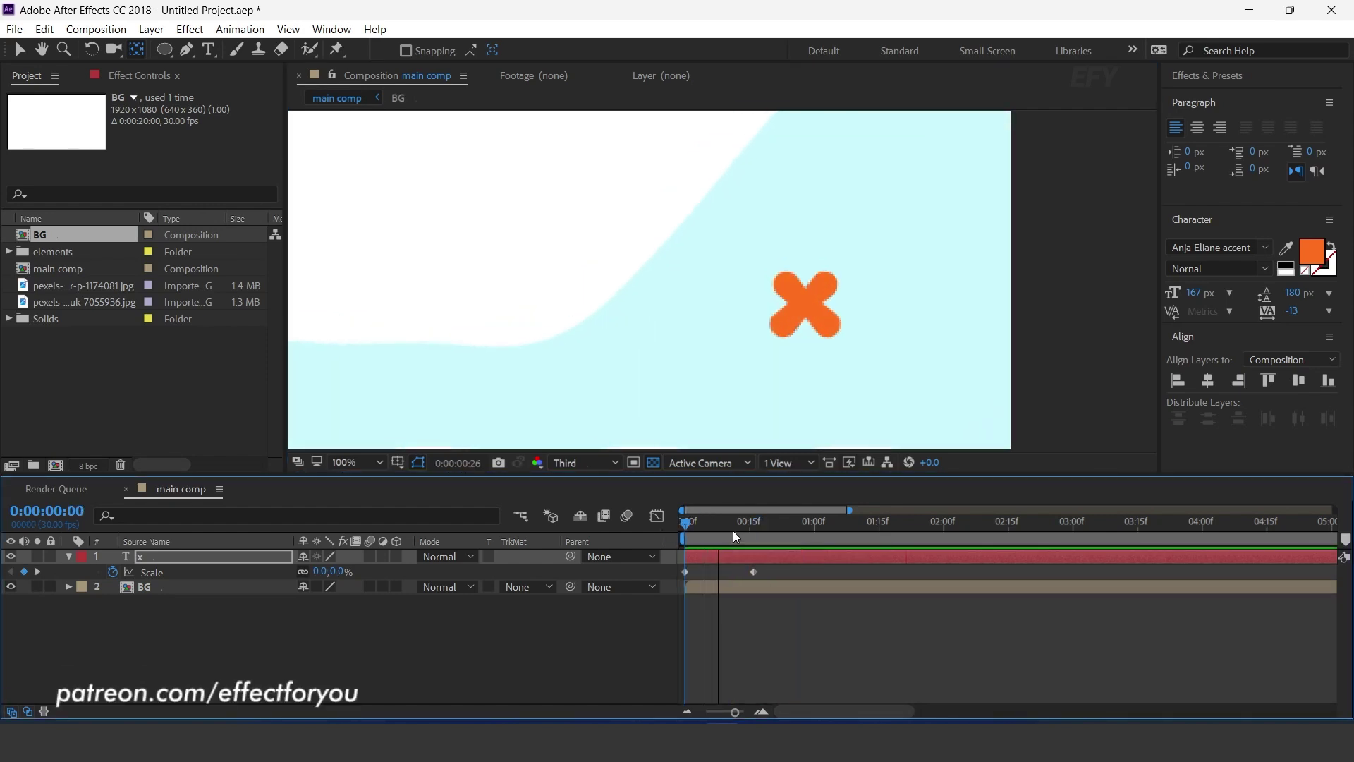
- Apply Easy Ease to both Scale keyframes of the x layer
drag(784, 568, 625, 577)
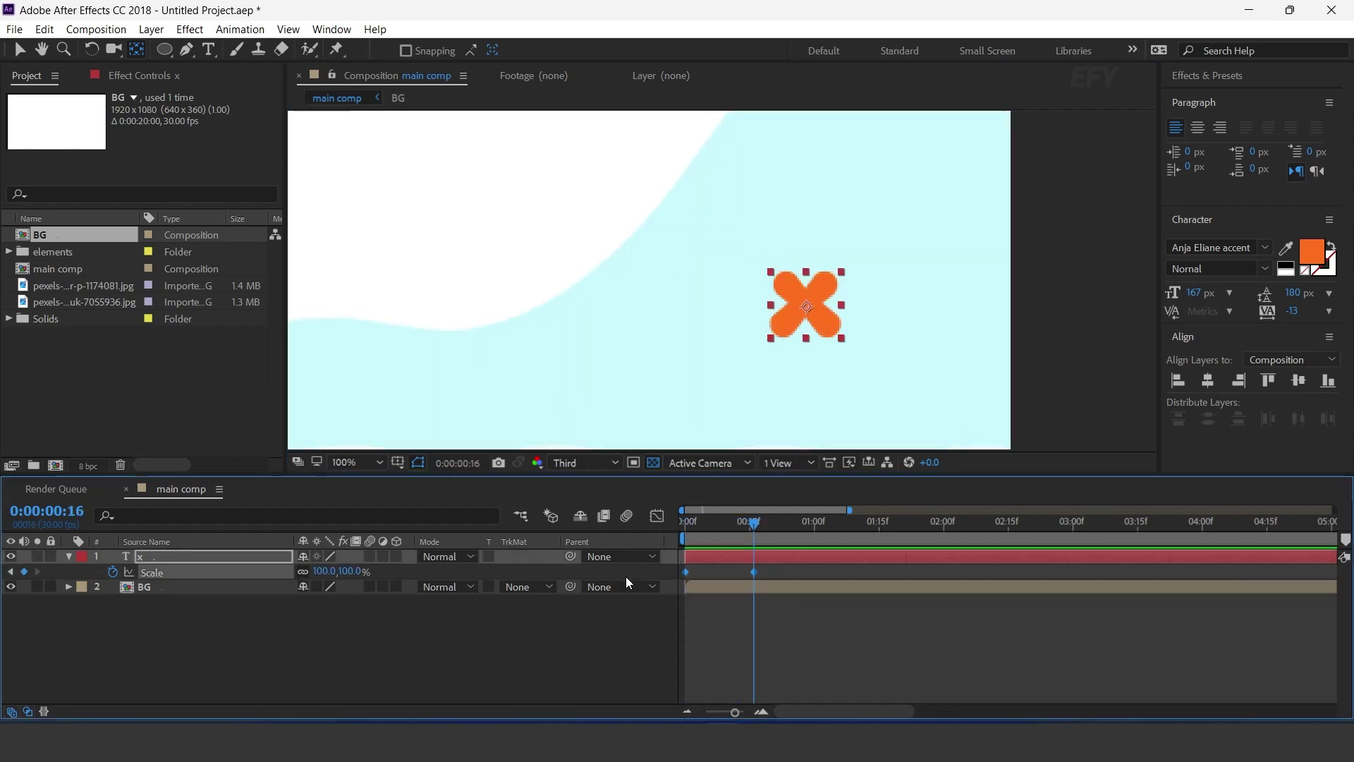
right_click(752, 571)
mouse_move(825, 558)
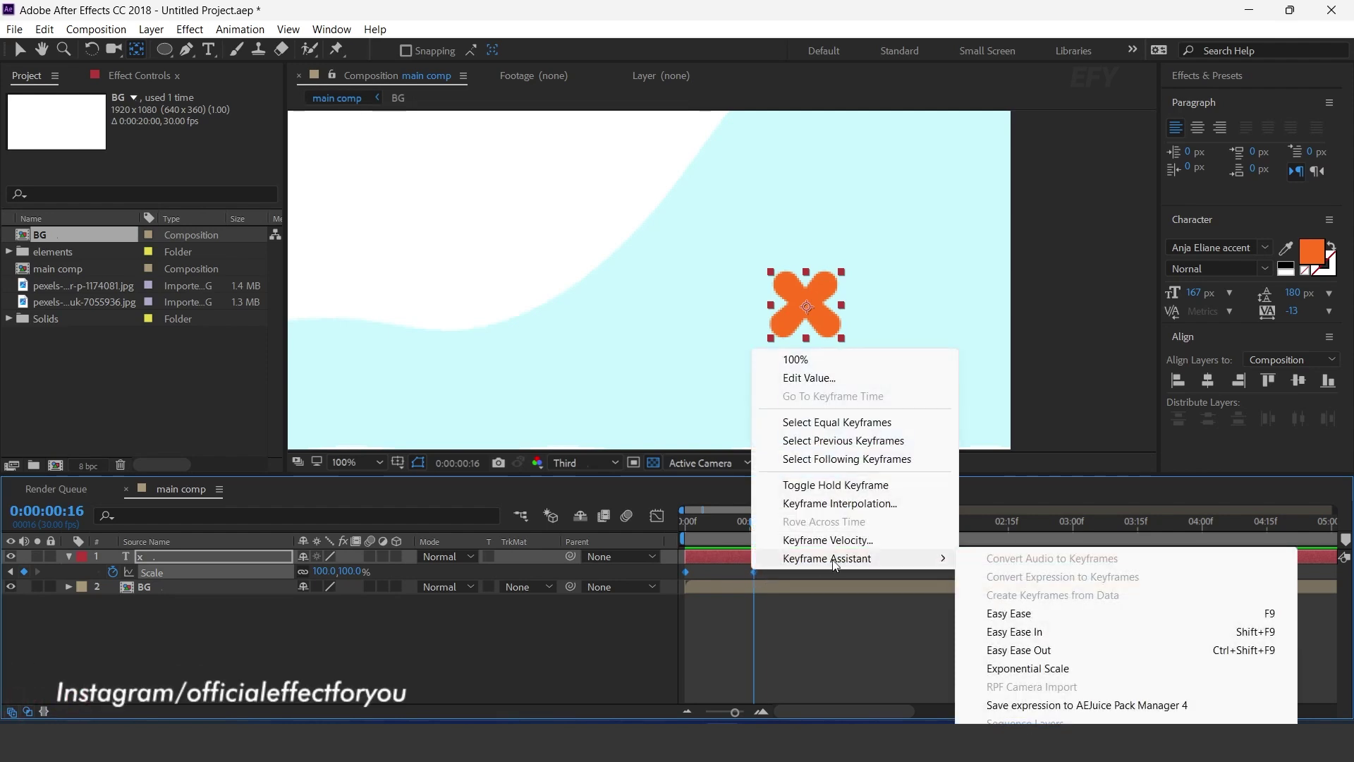
click(1048, 616)
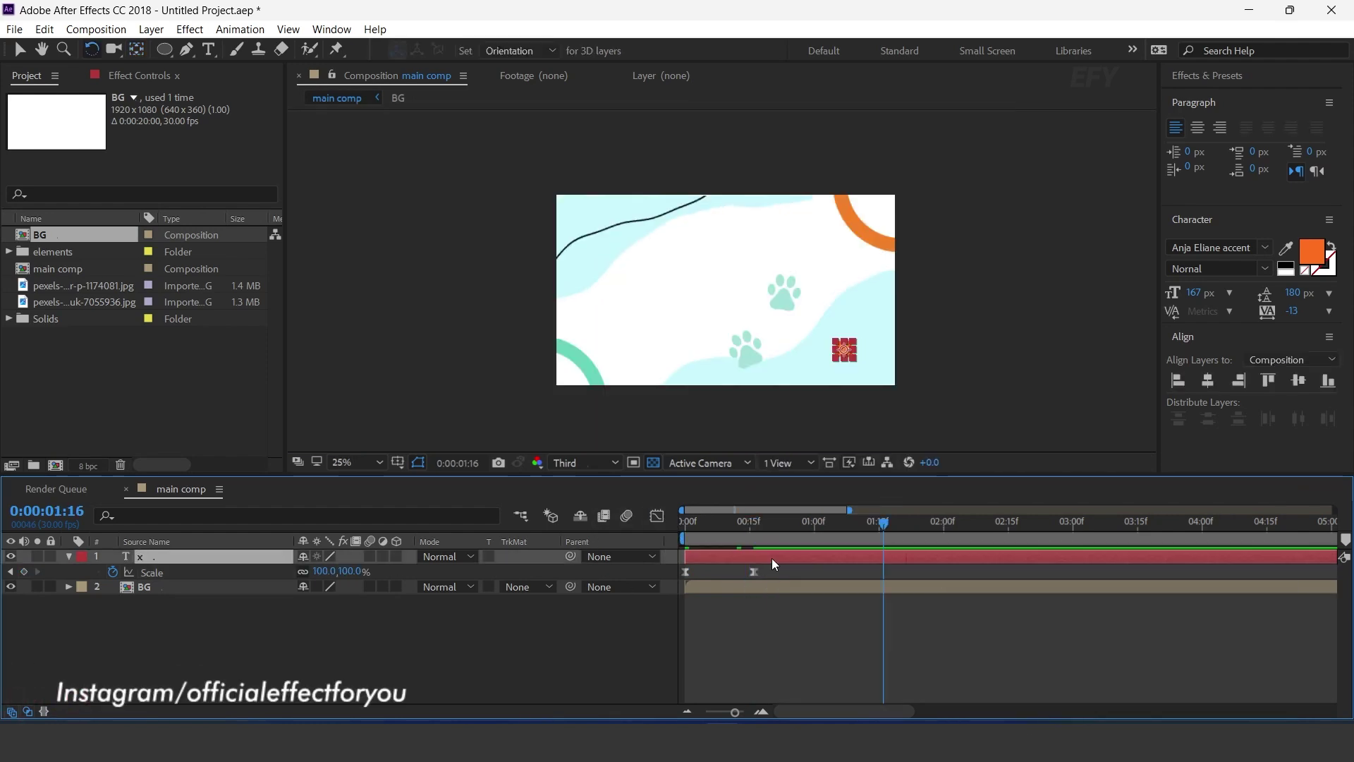
- Add the expression wiggle(1,20) to the x layer's Position and preview the motion
drag(692, 525, 733, 526)
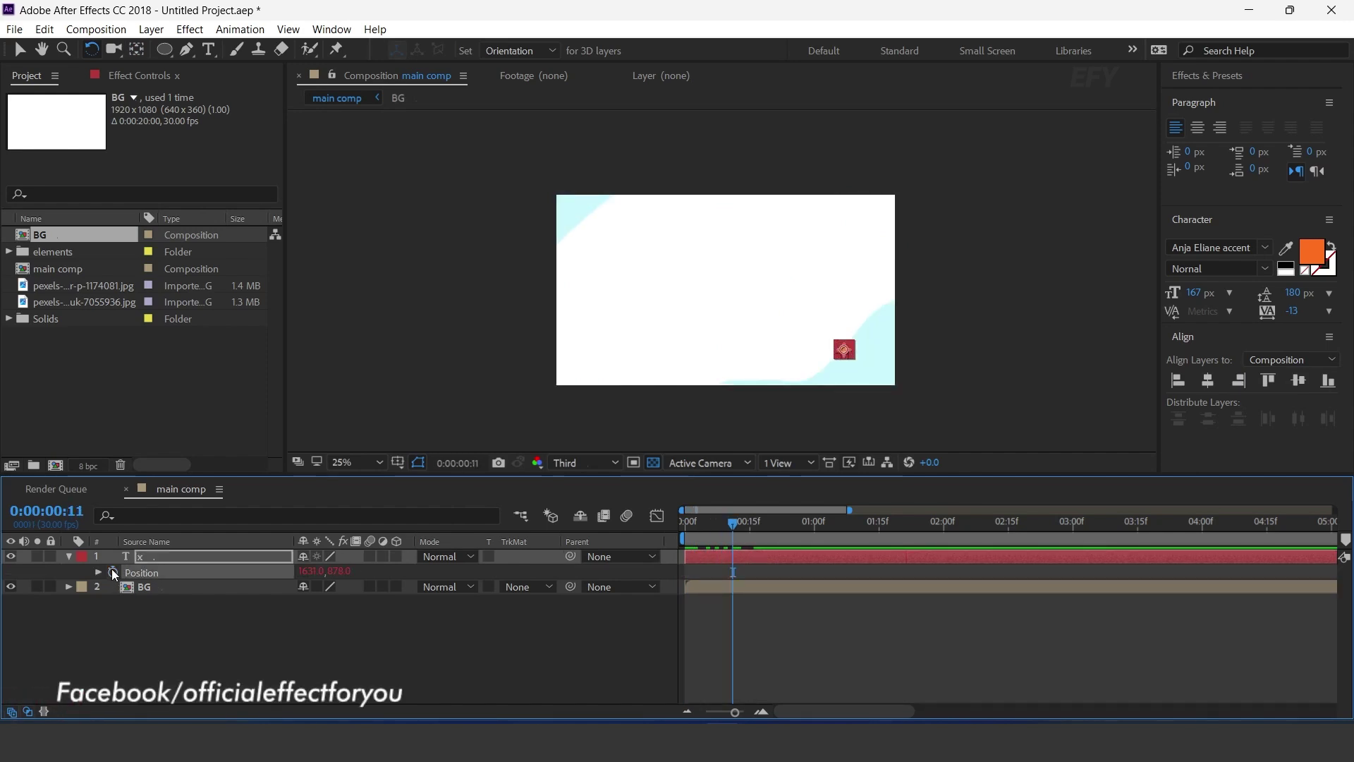
alt+click(113, 572)
text(wiggle)
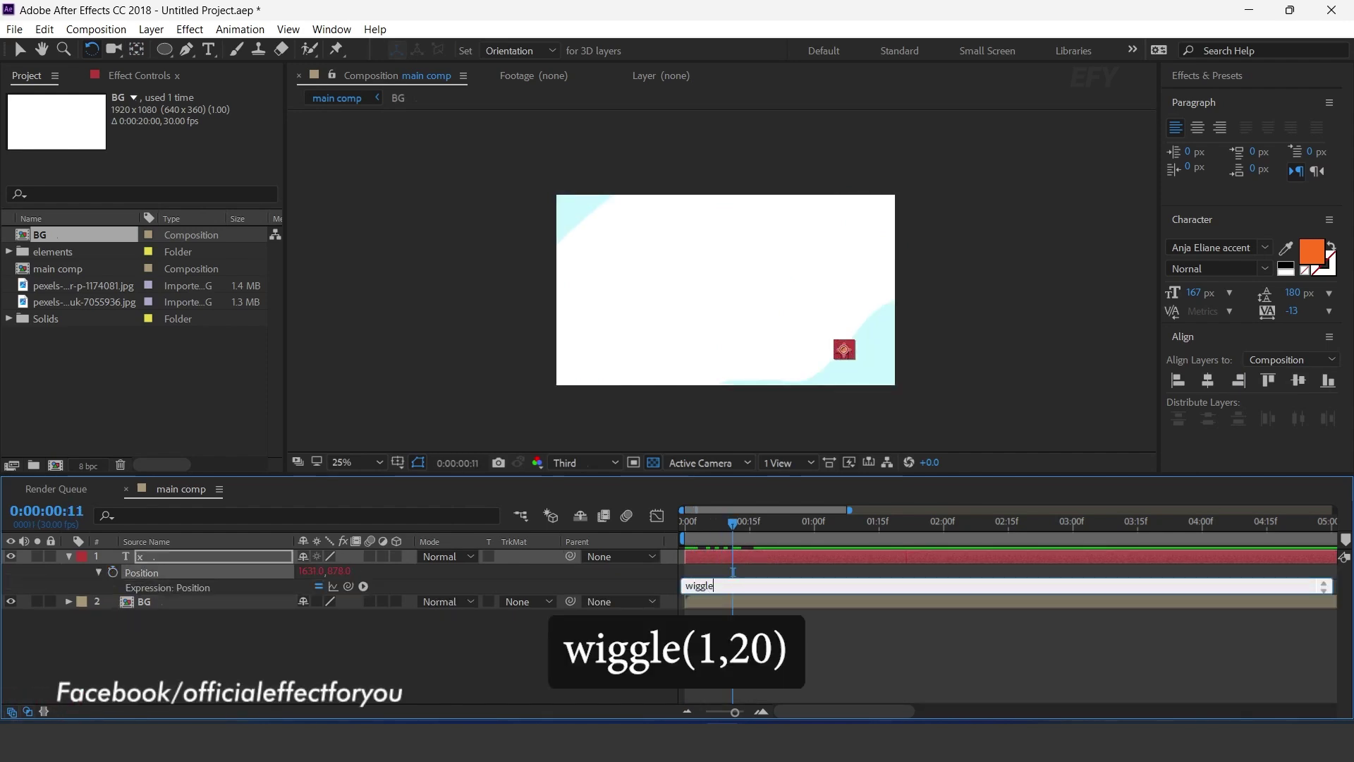
text((1,20)
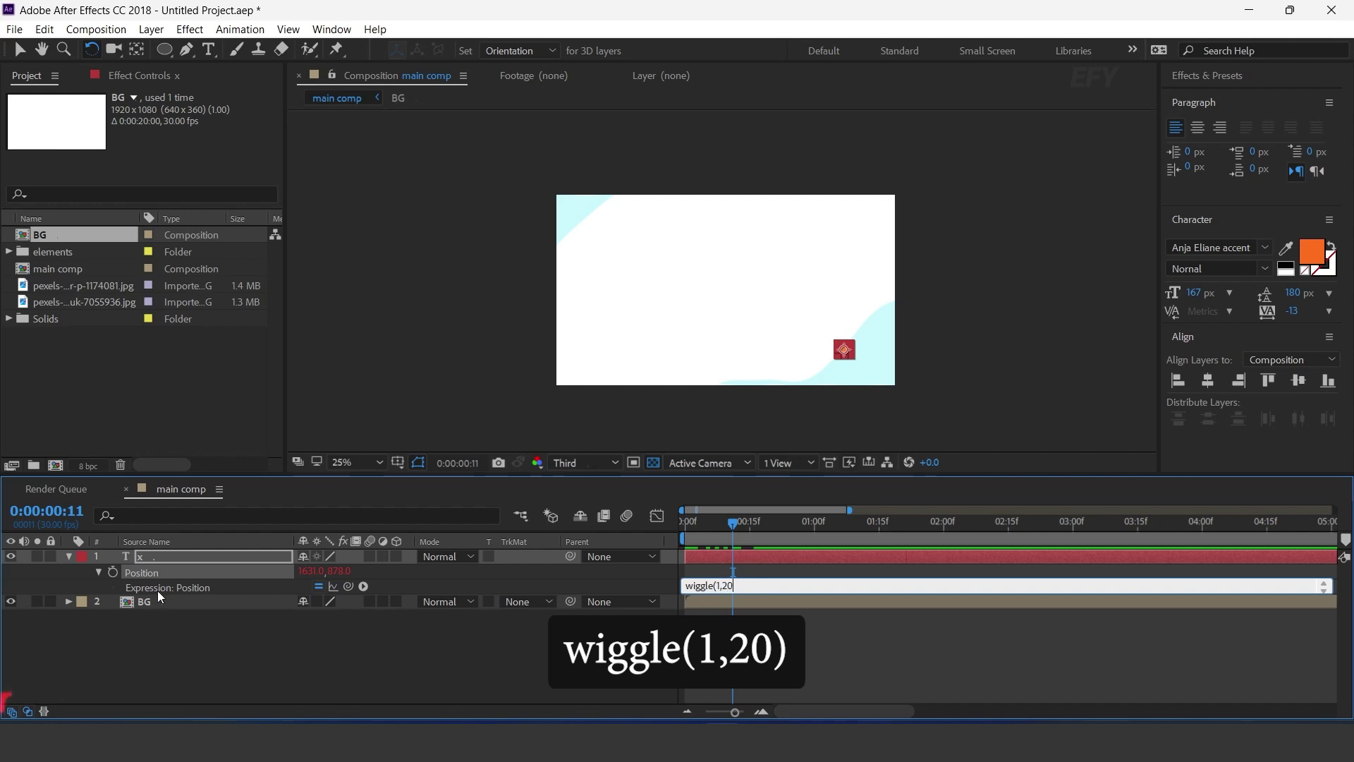
click(158, 592)
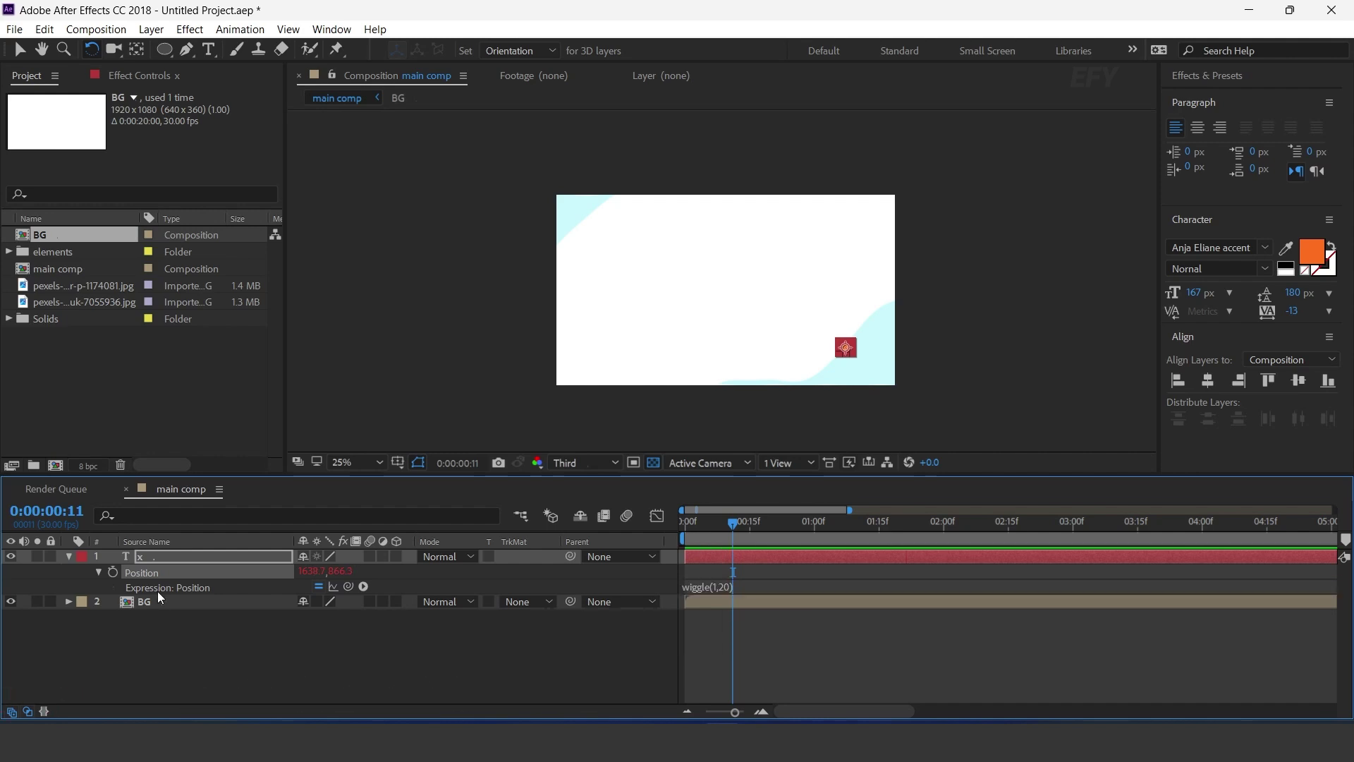
click(69, 556)
click(715, 524)
key(space)
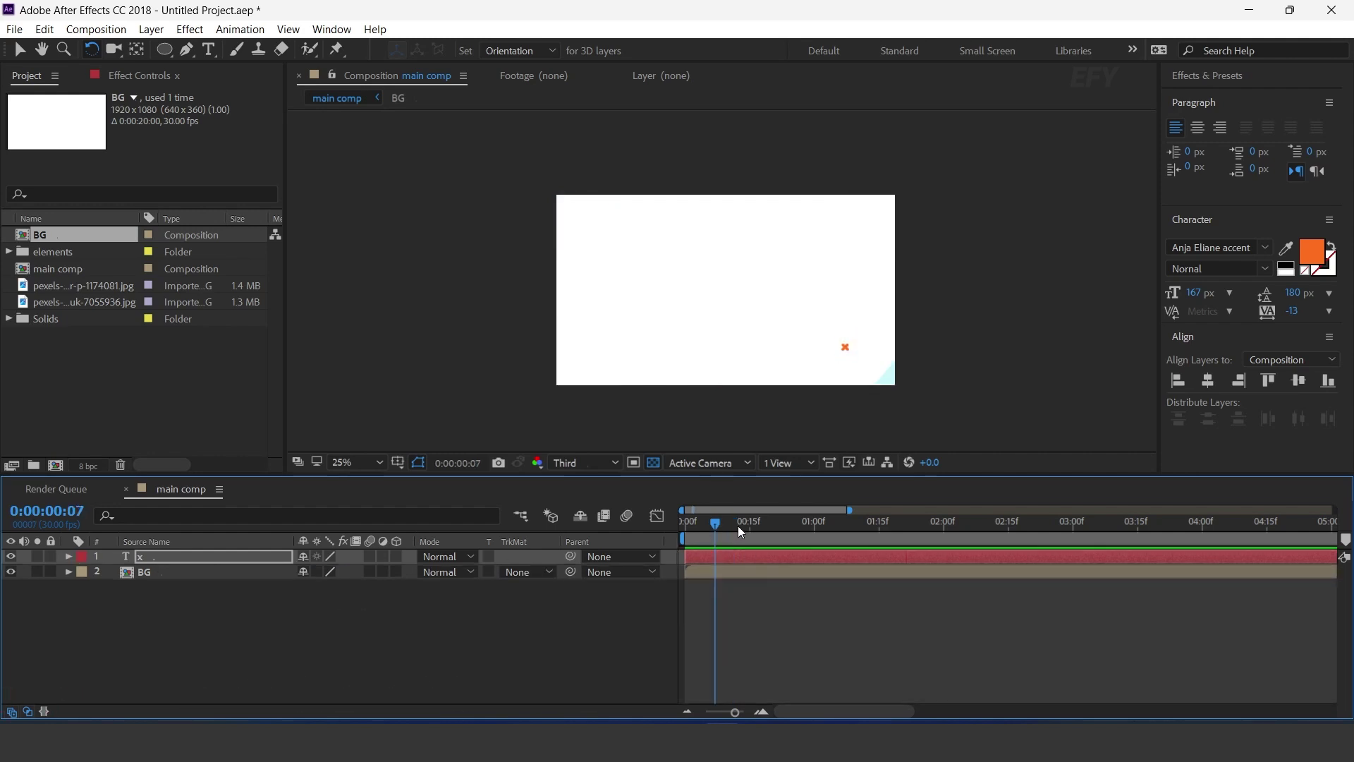
- Duplicate the x layer and place the copy over the cyan shape in the frame's upper-left corner
click(743, 526)
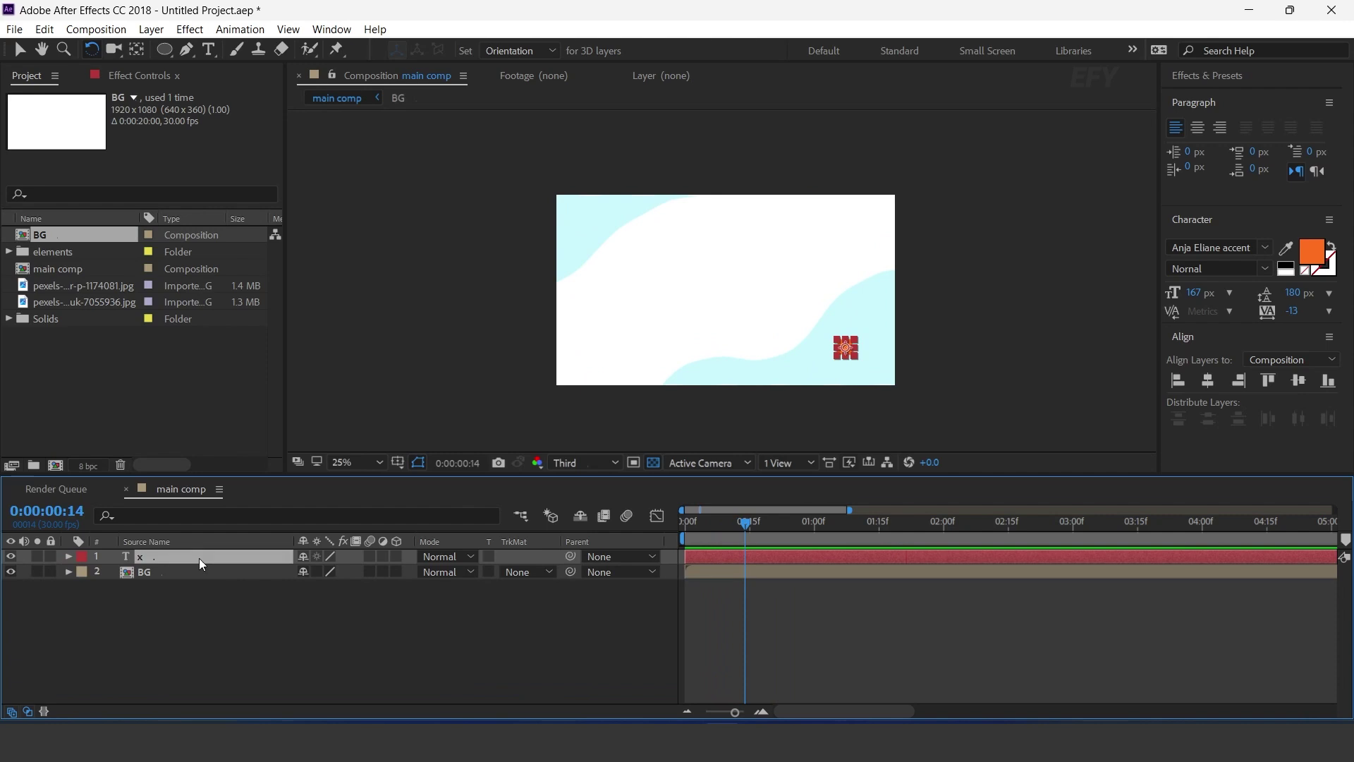
key(ctrl+d)
key(v)
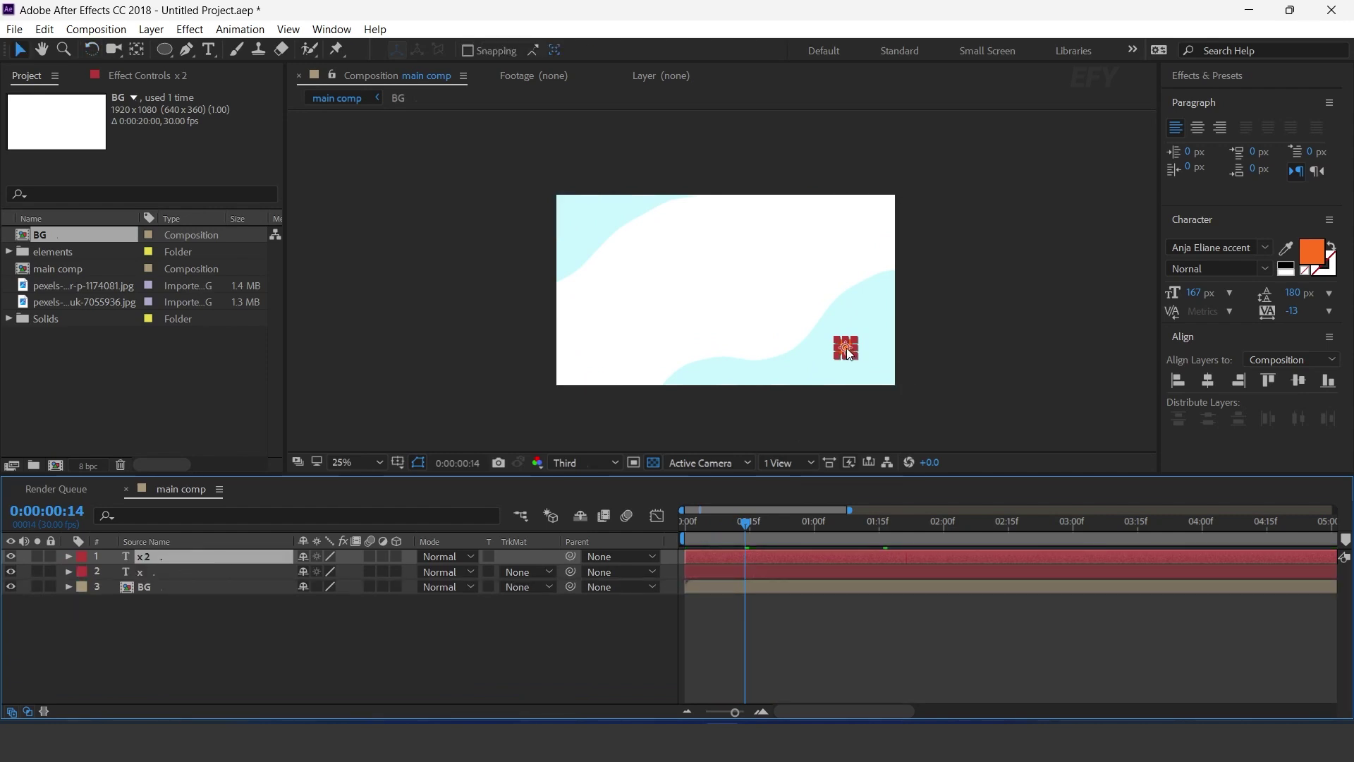
drag(847, 352, 601, 231)
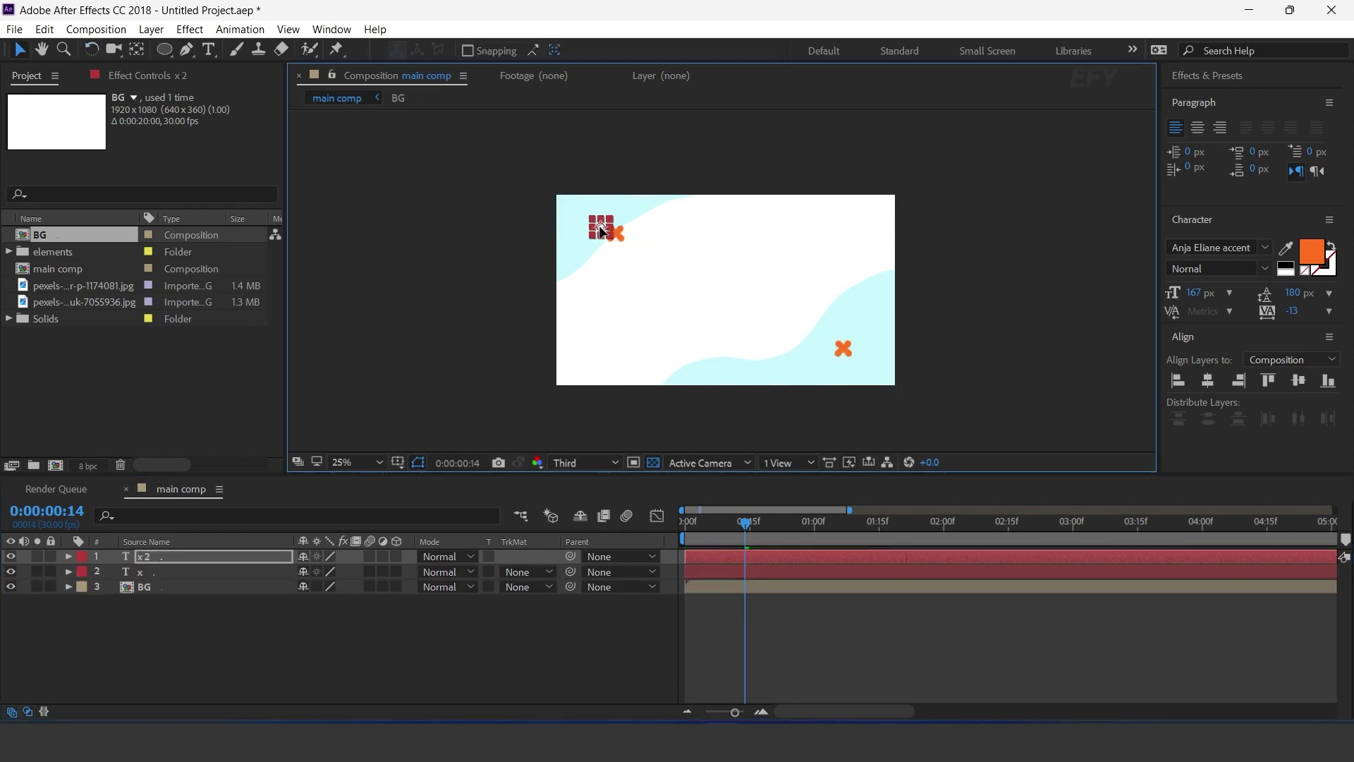
- Offset the x layer to start at about frame 7 and the x 2 layer at about frame 10, and preview the staggered entrance
shift+click(735, 572)
drag(770, 570, 795, 556)
click(766, 559)
key(space)
click(686, 523)
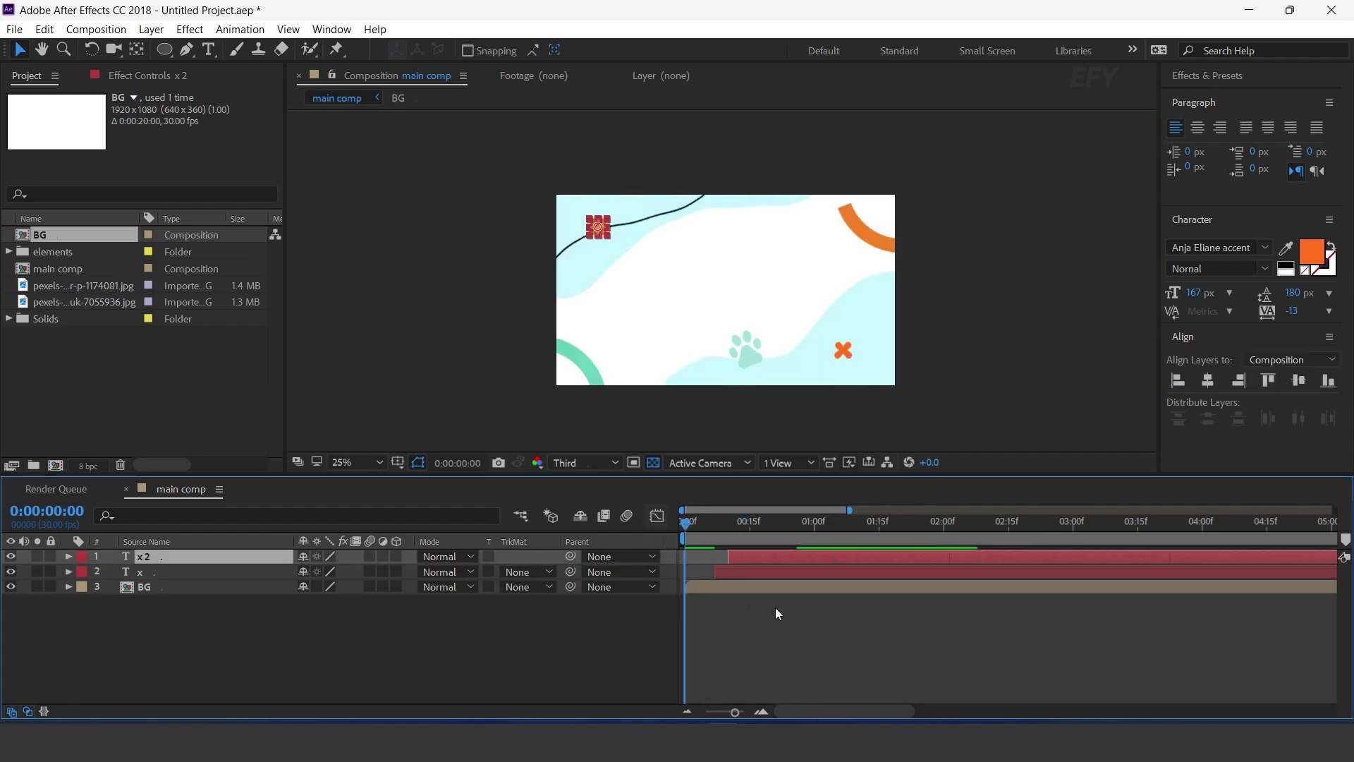
key(space)
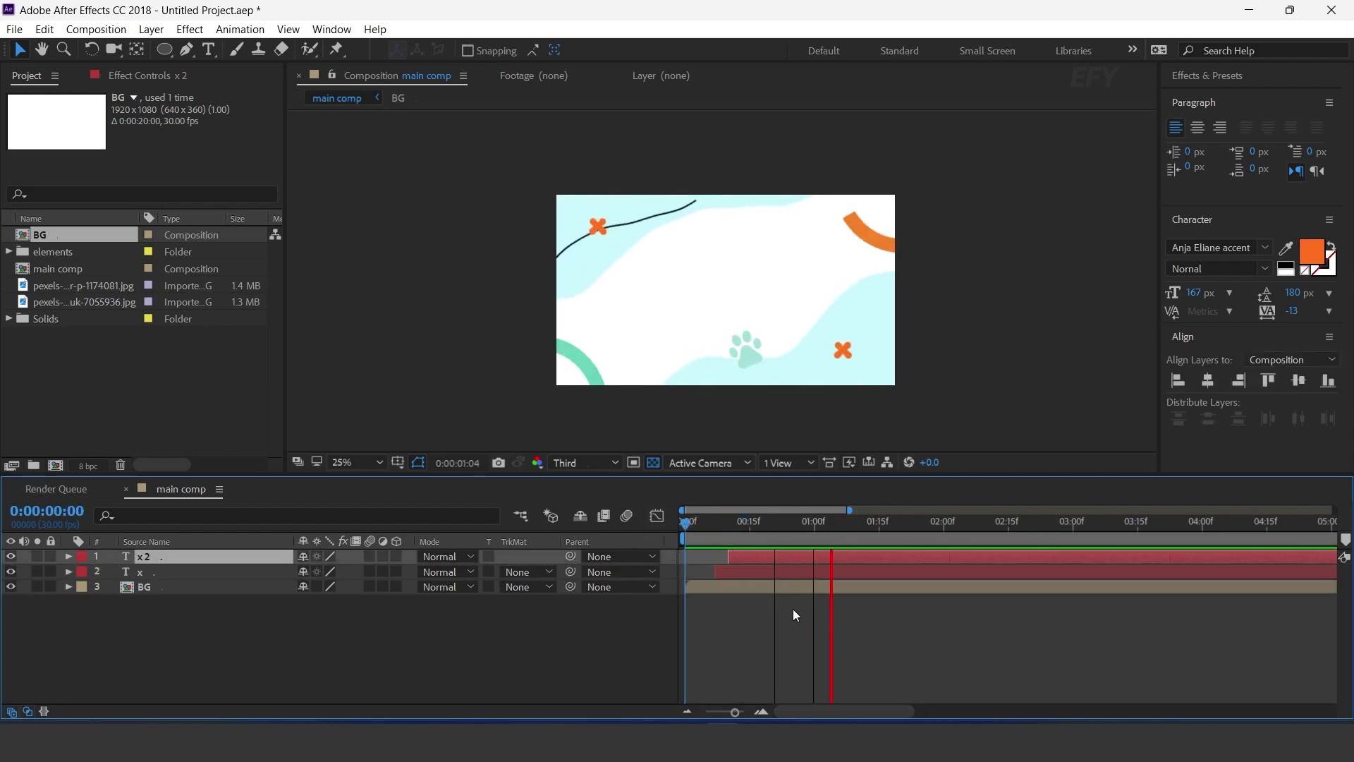
click(624, 618)
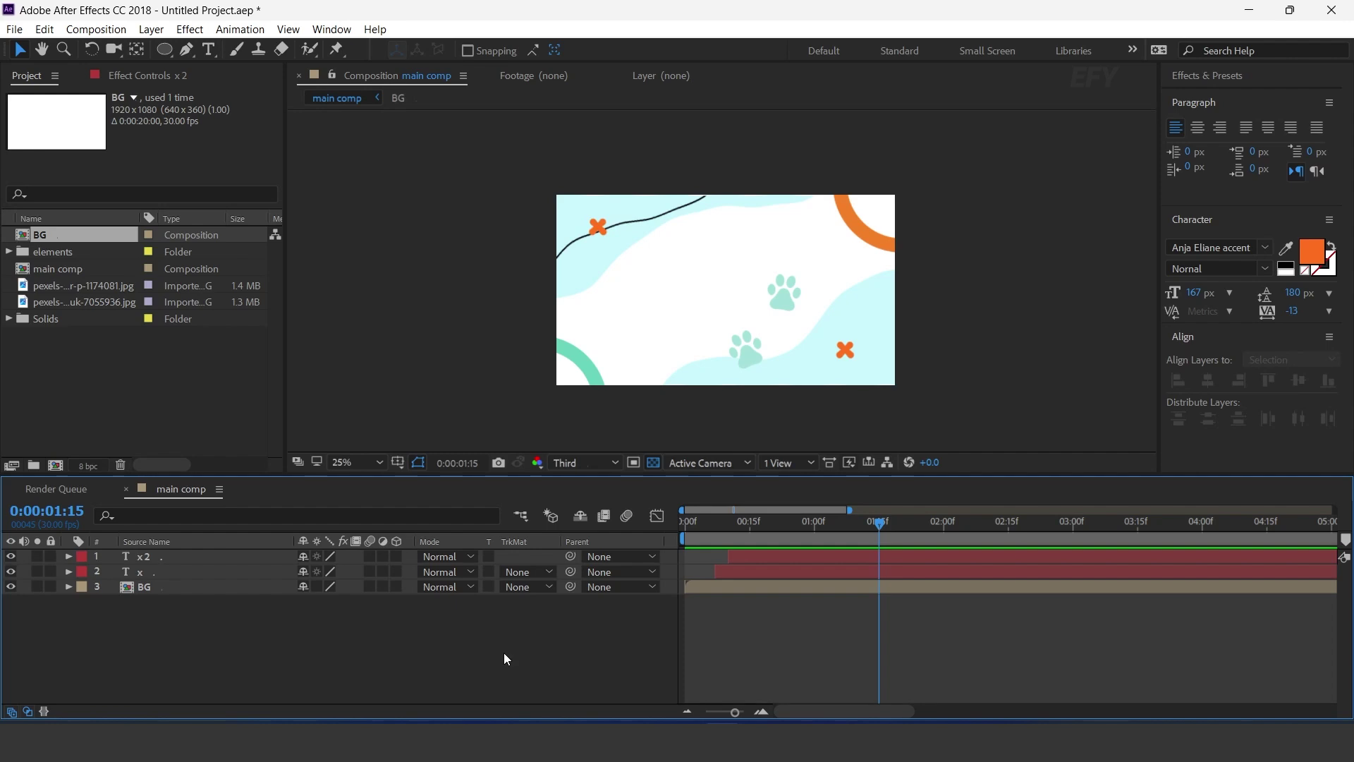
- Create a 1000 x 1000 px composition named placeholer 1
click(70, 454)
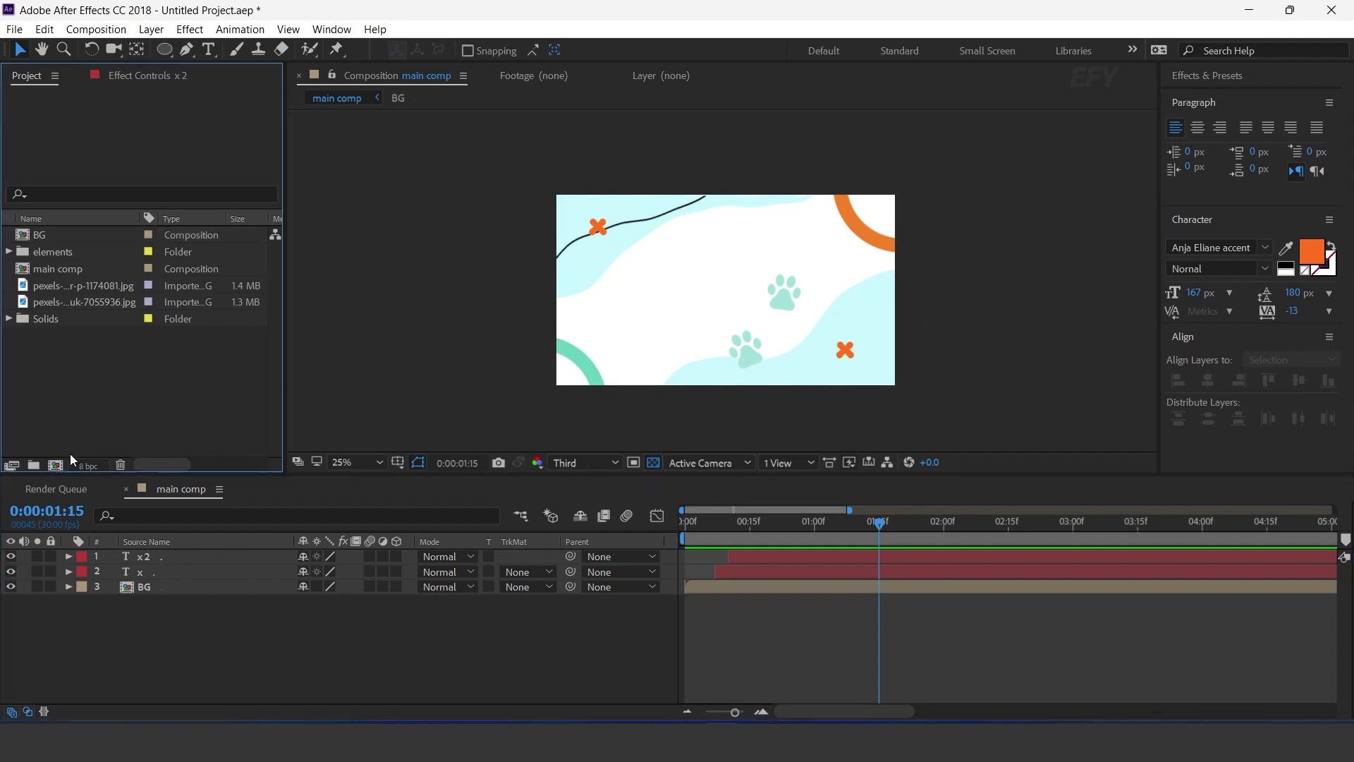
click(56, 466)
click(693, 304)
text(1000)
key(Tab)
text(1000)
click(823, 211)
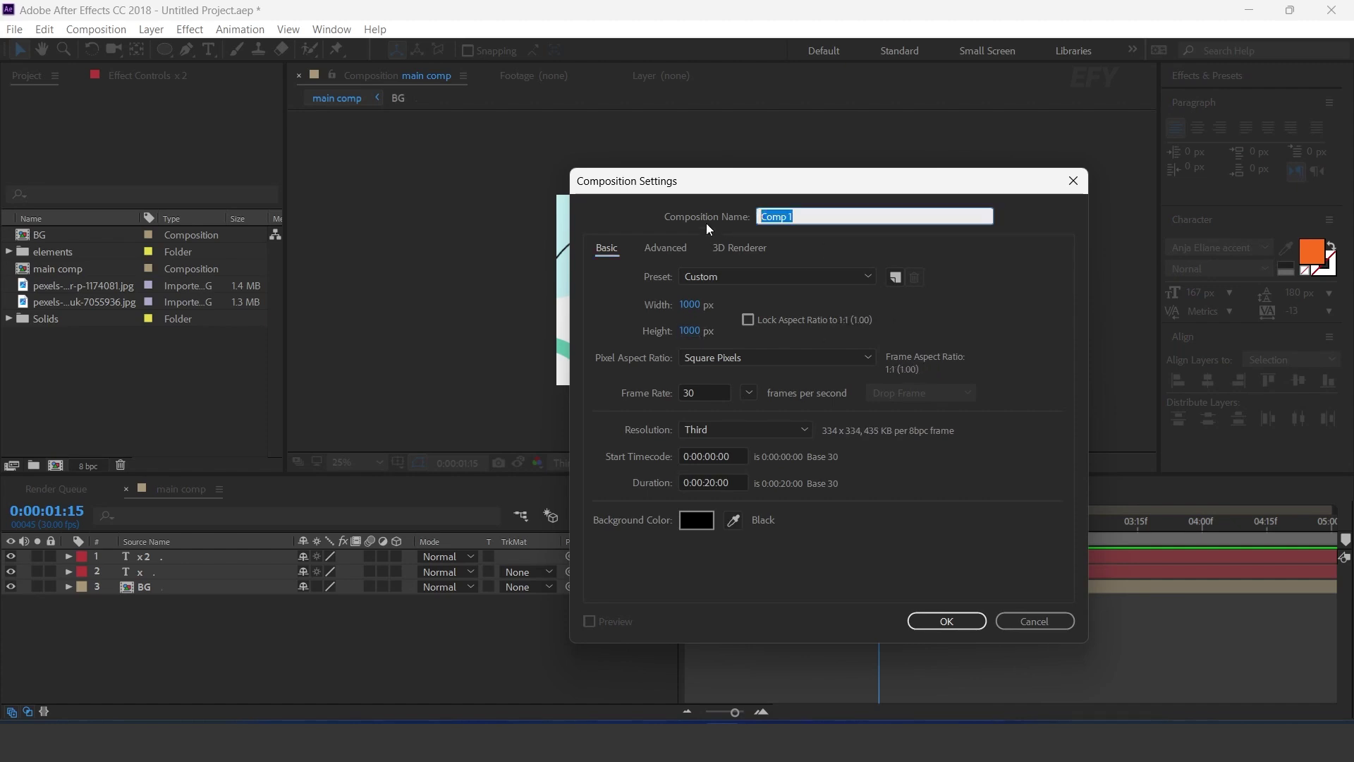
text(placeholer 1)
key(Return)
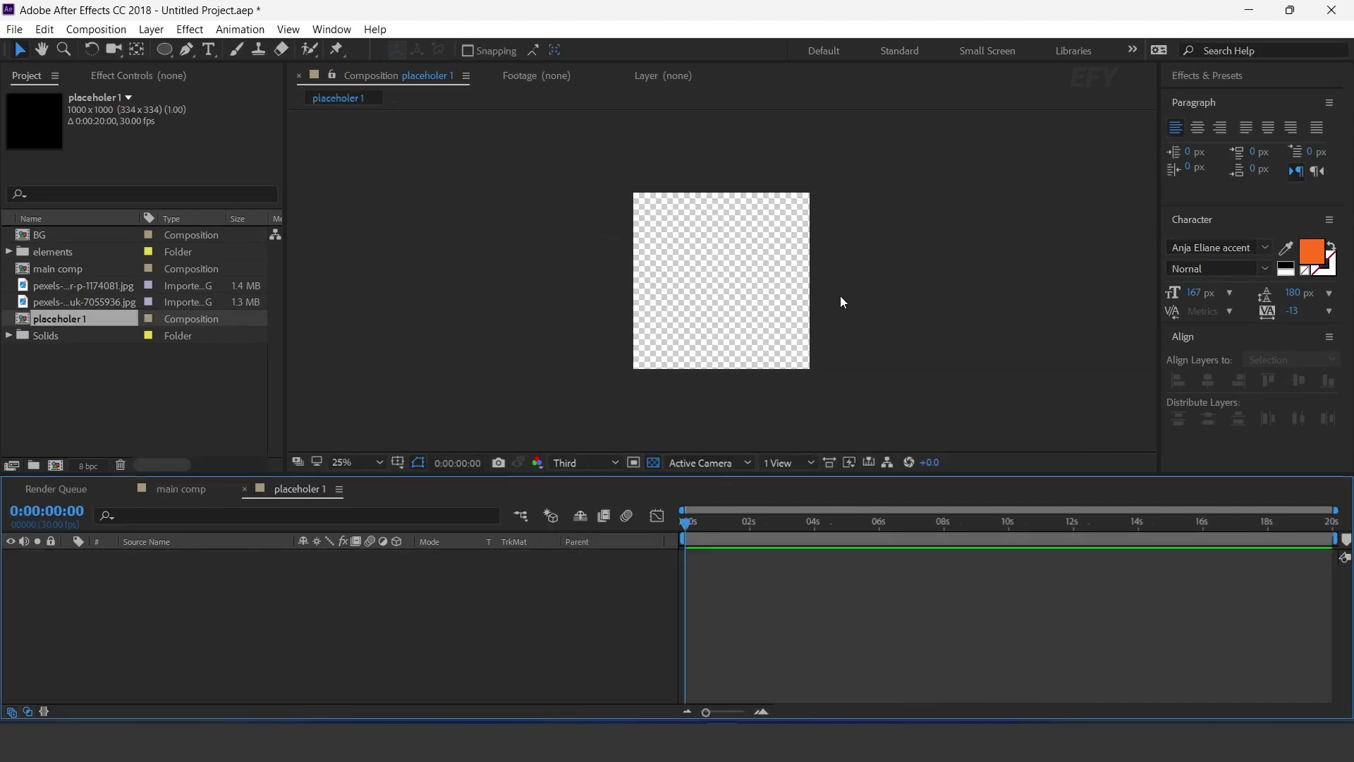
- Add frame-1.png from the elements folder to the placeholer 1 composition and set its scale to 67%
click(50, 450)
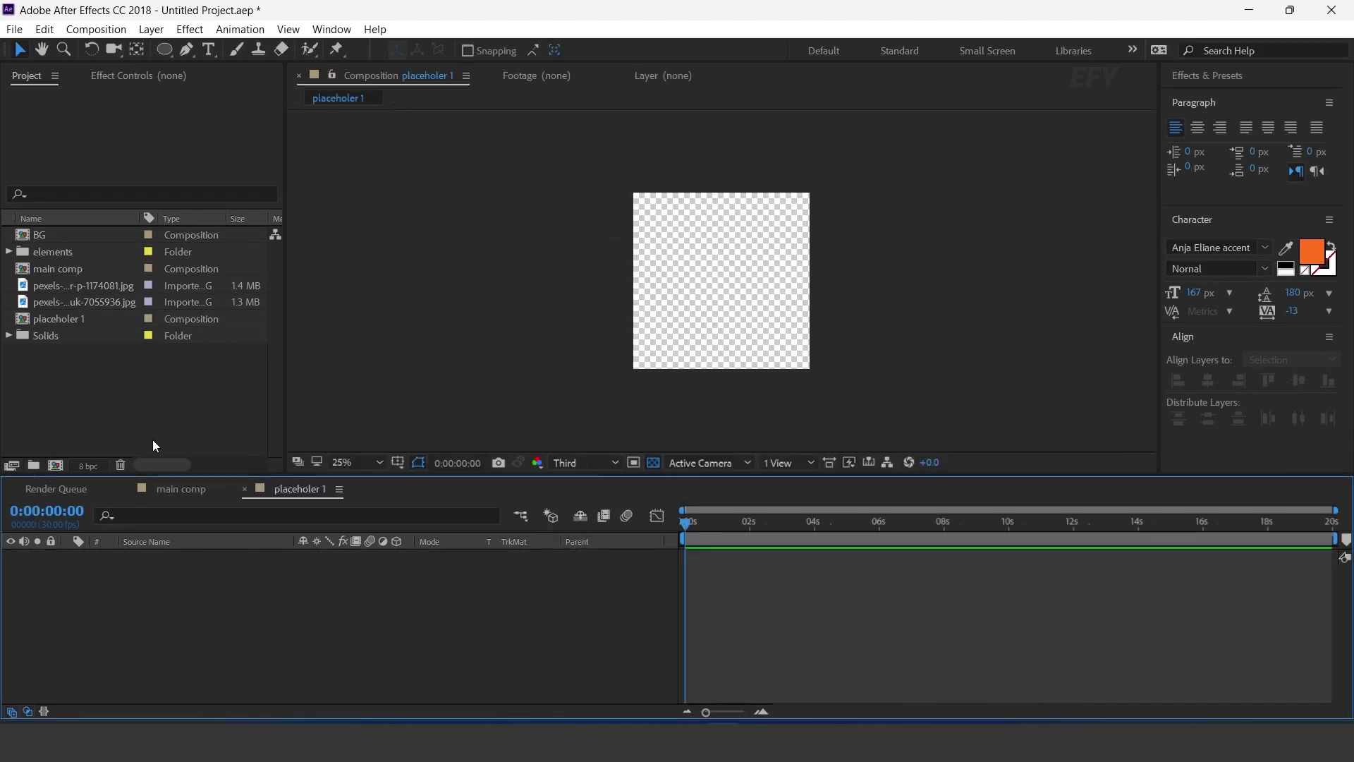
click(9, 252)
drag(47, 271, 248, 639)
key(s)
drag(349, 572, 321, 572)
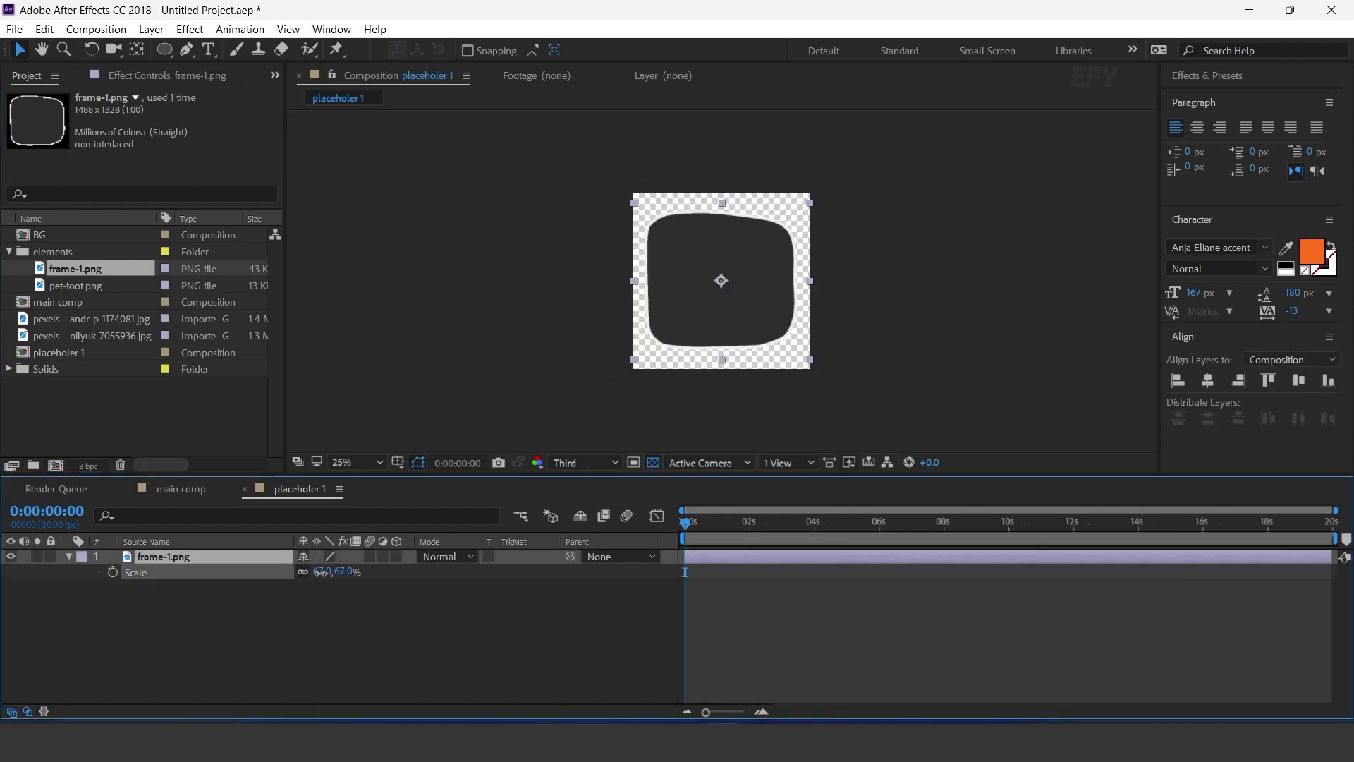
click(331, 606)
scroll(805, 218, up, 1)
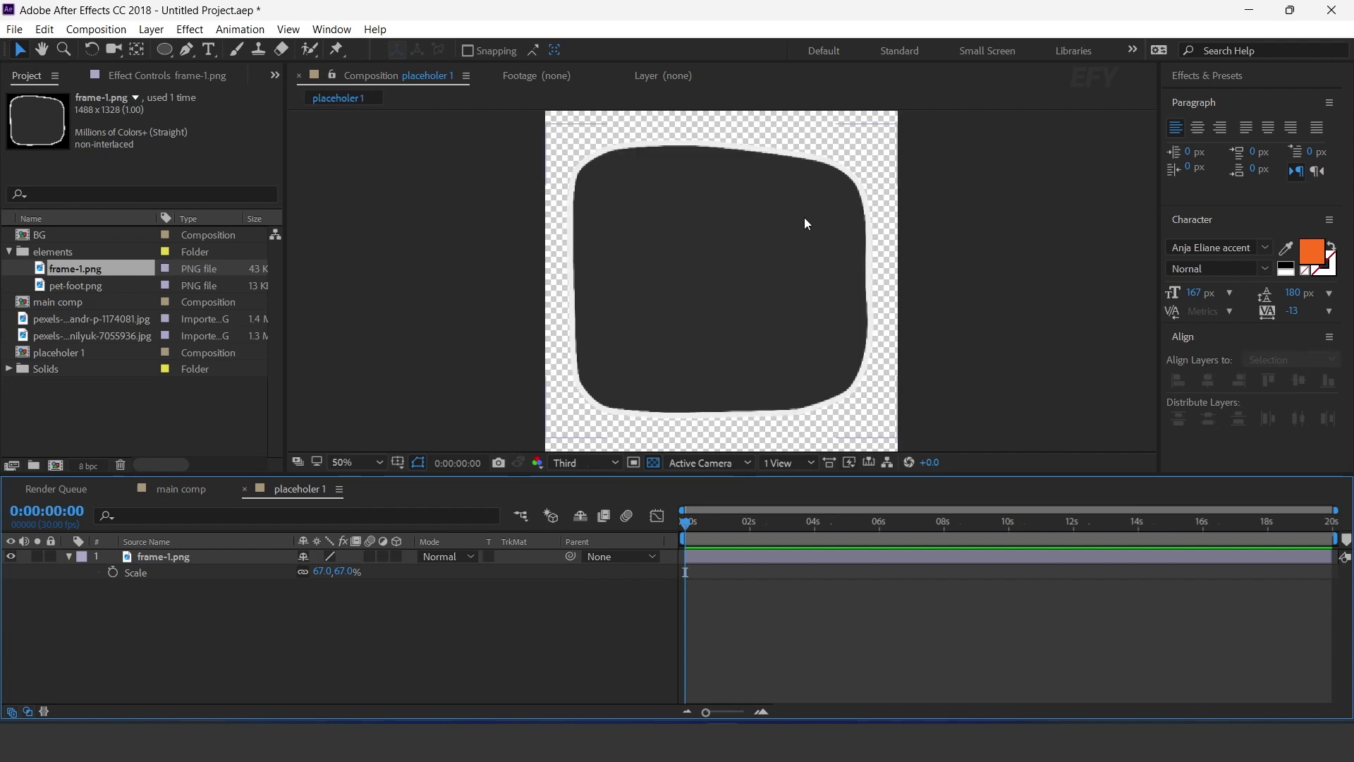
click(70, 556)
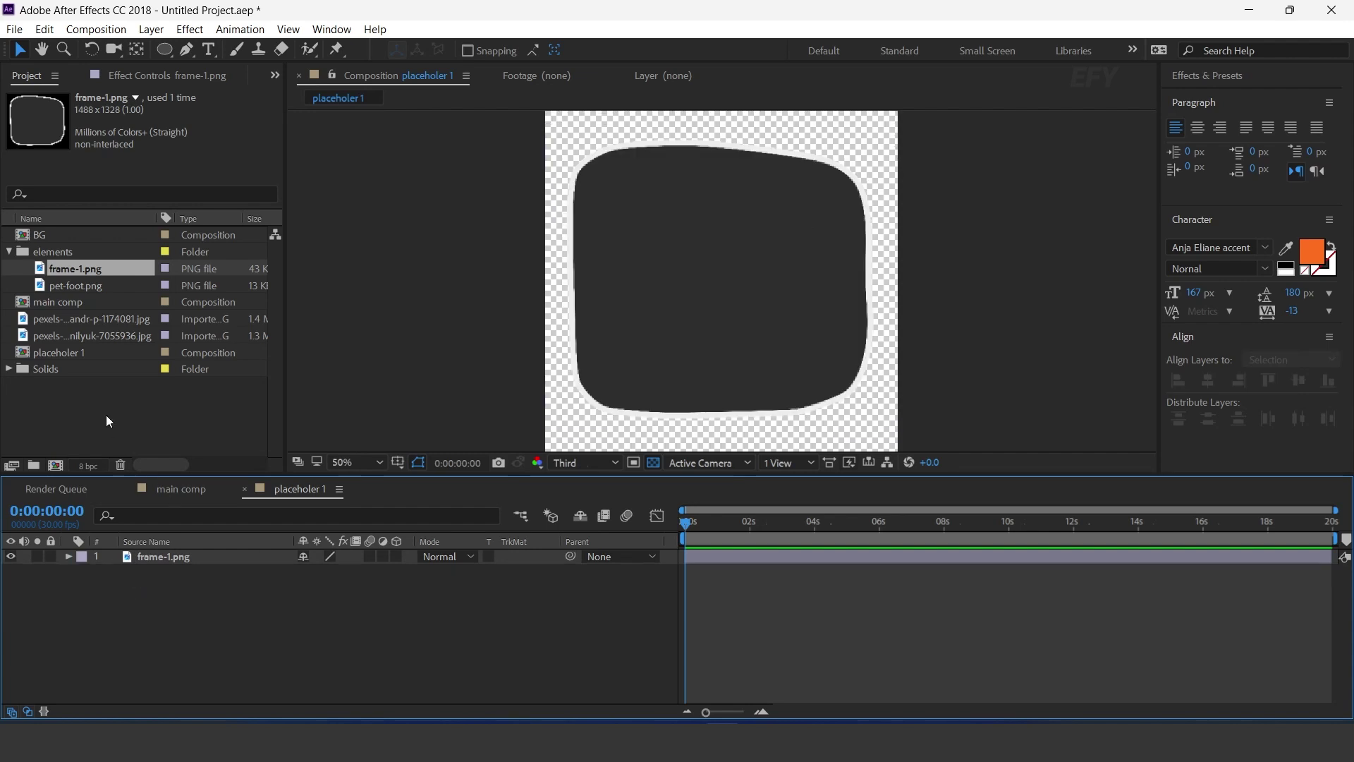
- Place the pexels 1174081.jpg photo beneath the frame-1.png layer and set its scale to 43%
click(102, 394)
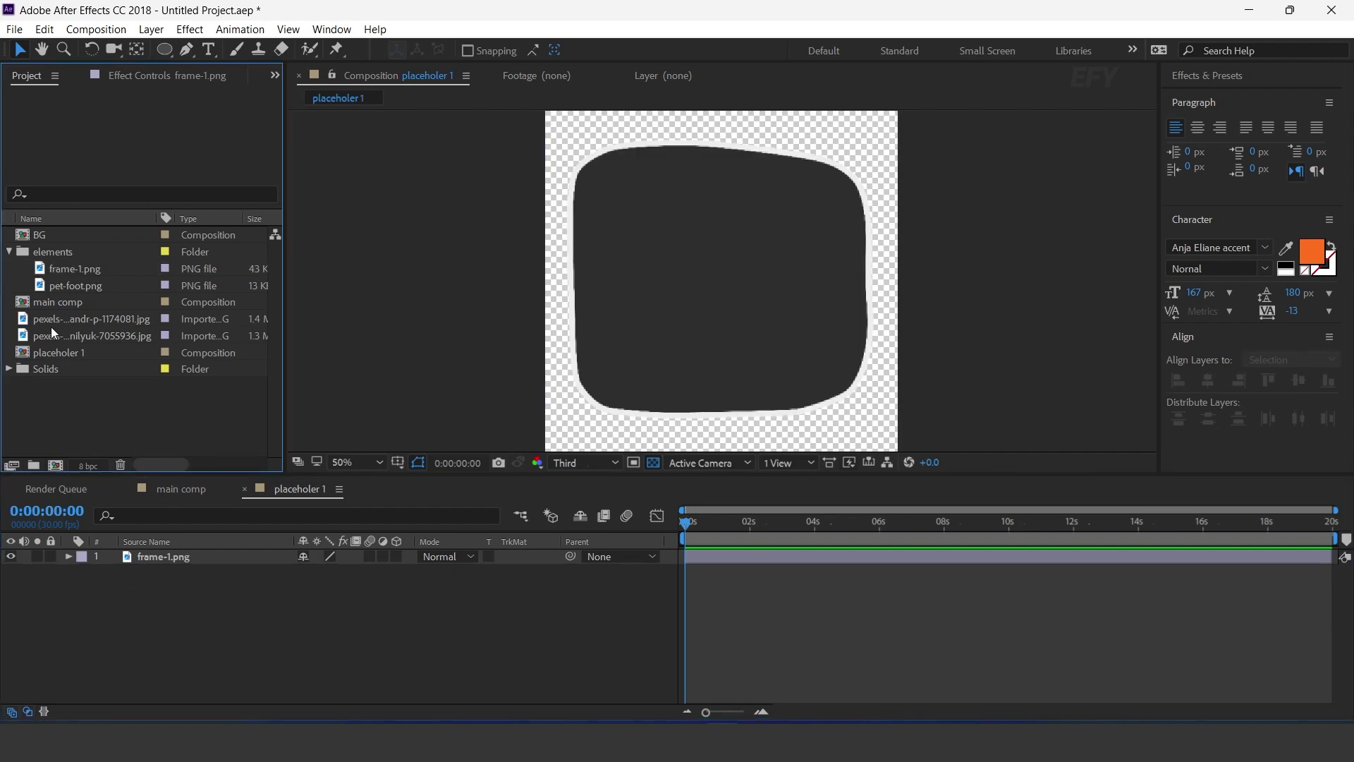
key(comma)
click(82, 321)
drag(96, 345, 163, 572)
key(s)
drag(338, 587, 298, 594)
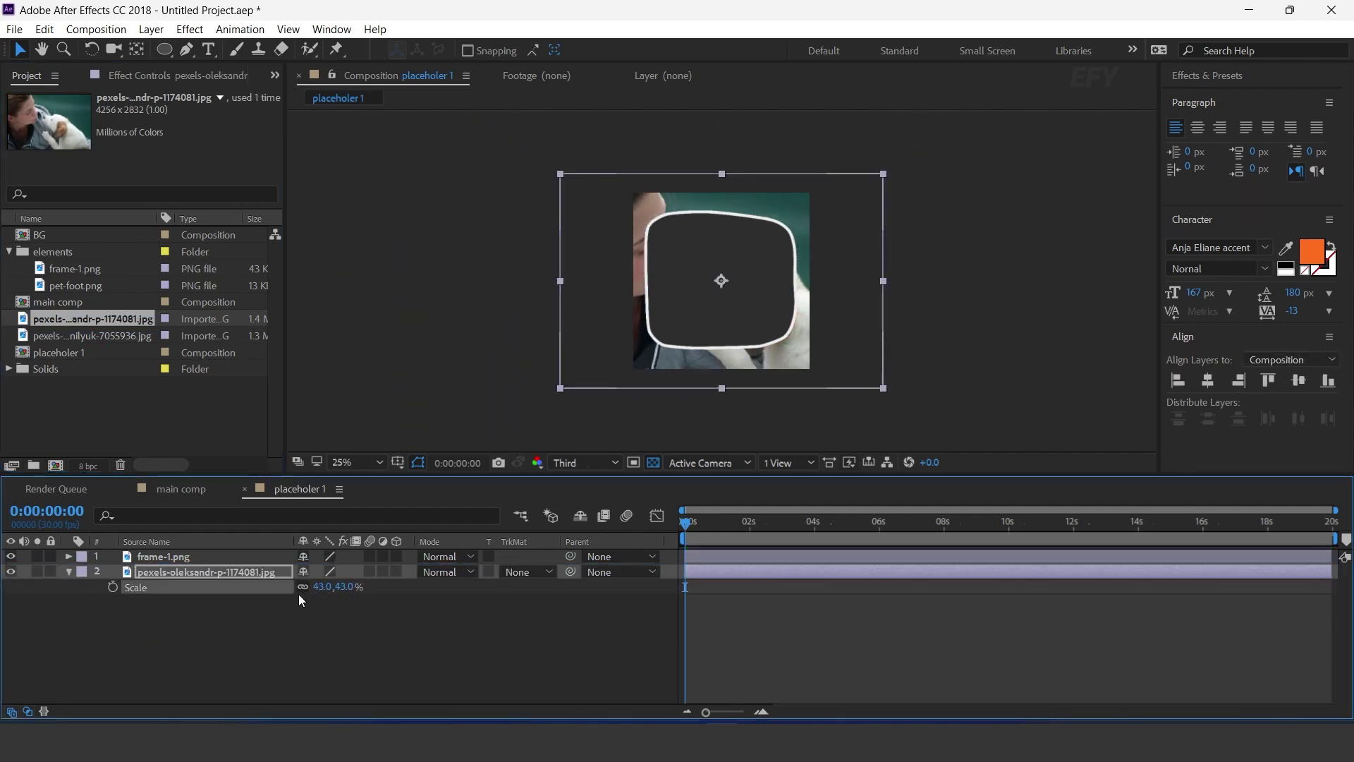
- Set the photo layer's track matte to Alpha Matte using frame-1.png
click(196, 573)
click(517, 573)
click(578, 616)
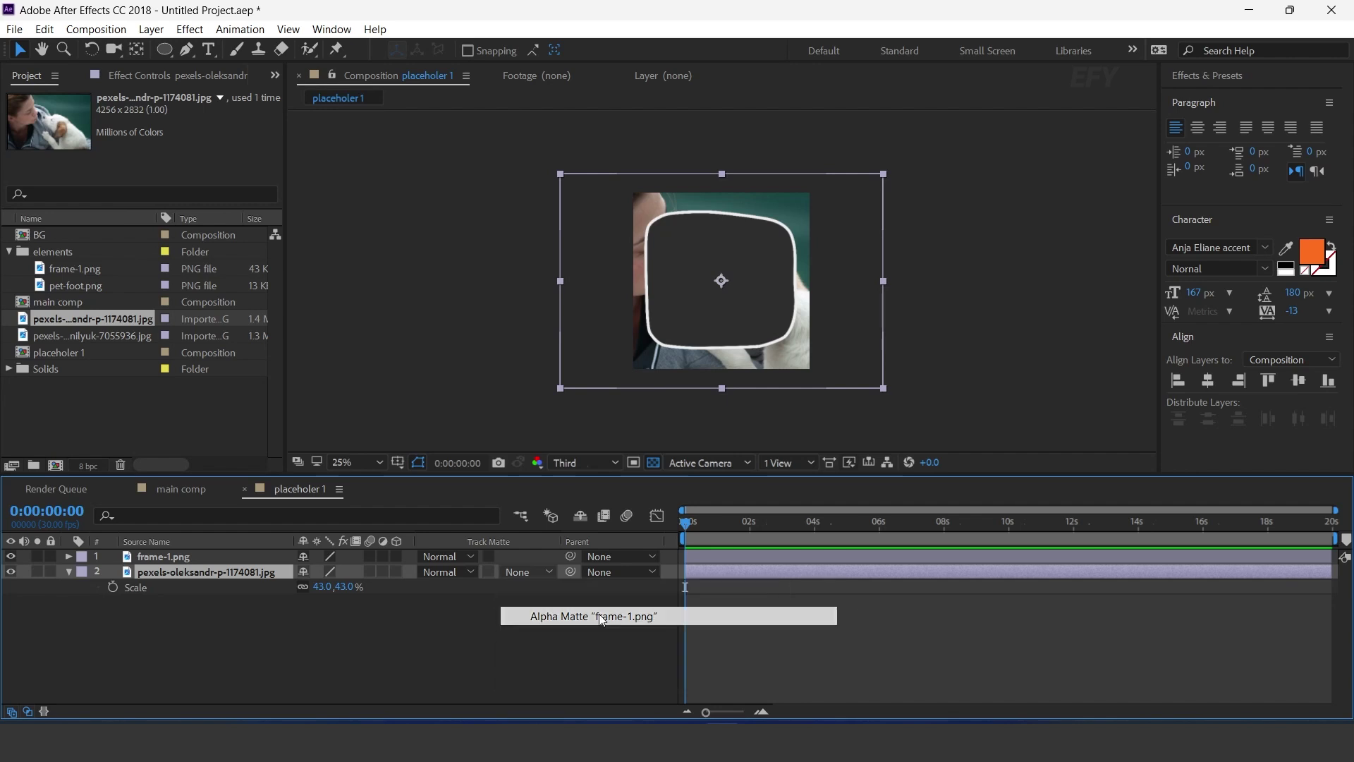
key(period)
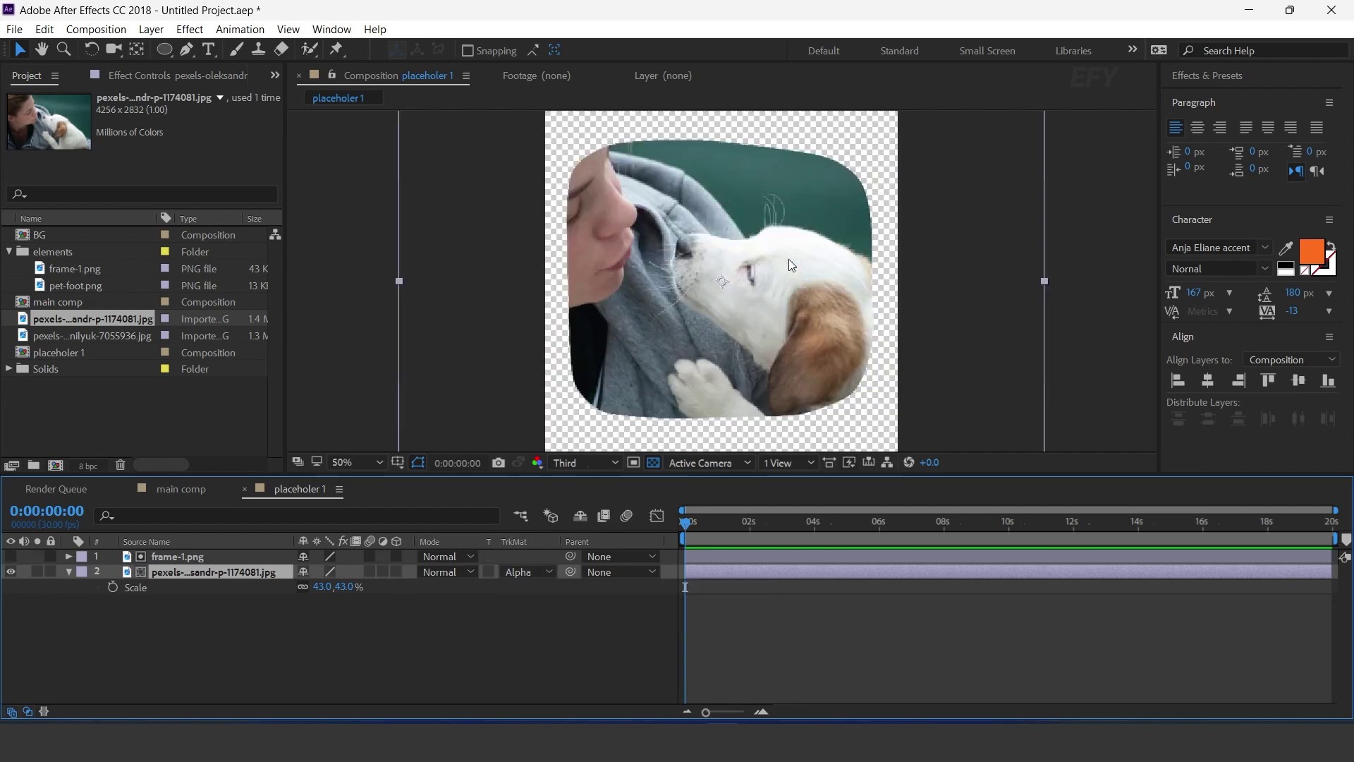
- Scale the photo to 30% and shift it slightly right so both faces sit inside the frame shape
drag(352, 596, 336, 590)
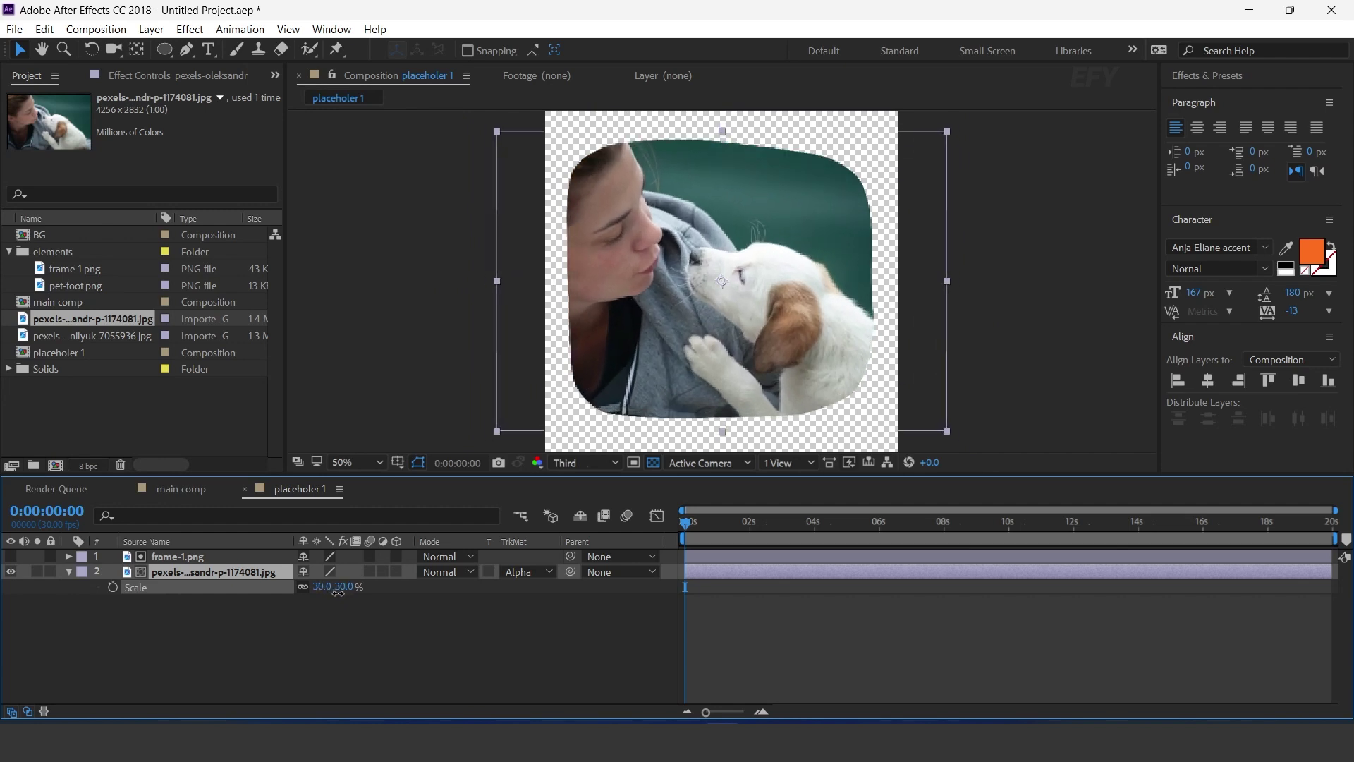
drag(700, 319, 729, 328)
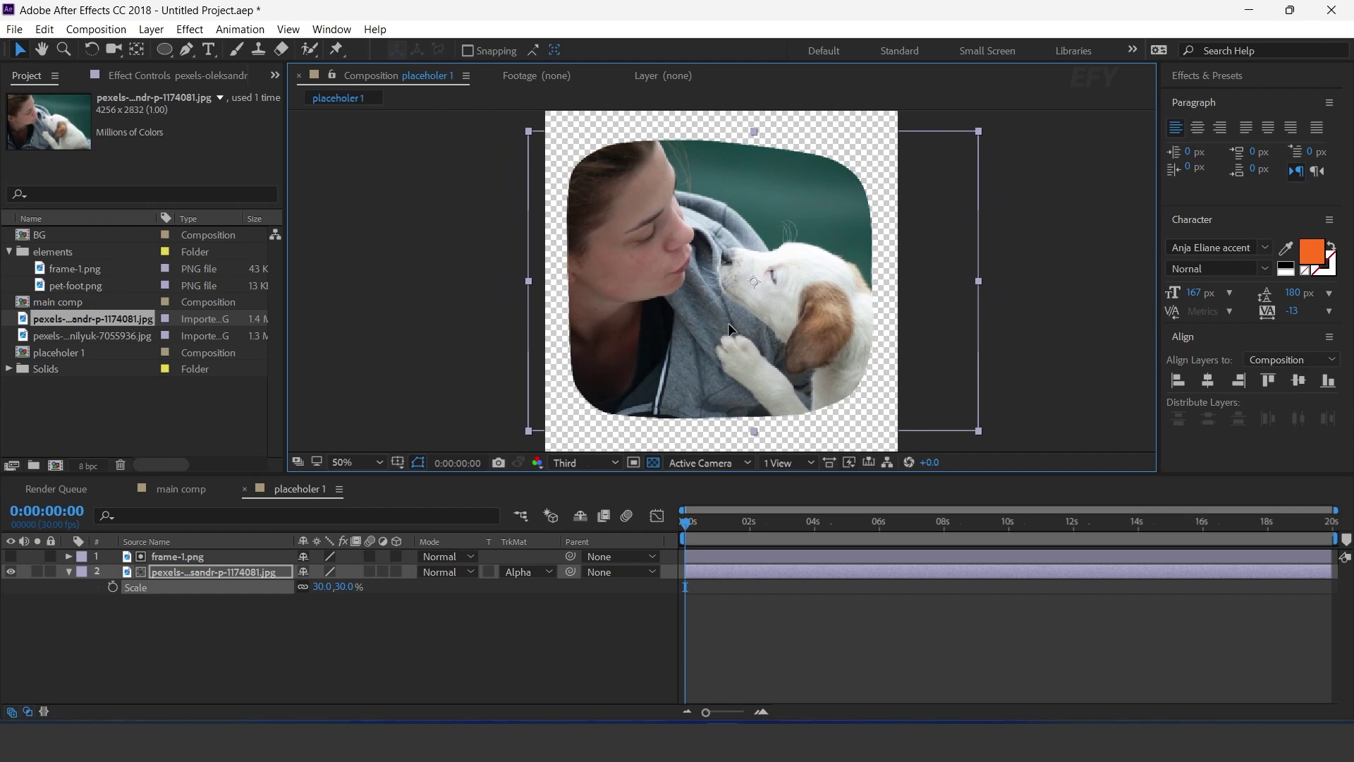
click(106, 607)
click(68, 571)
click(128, 404)
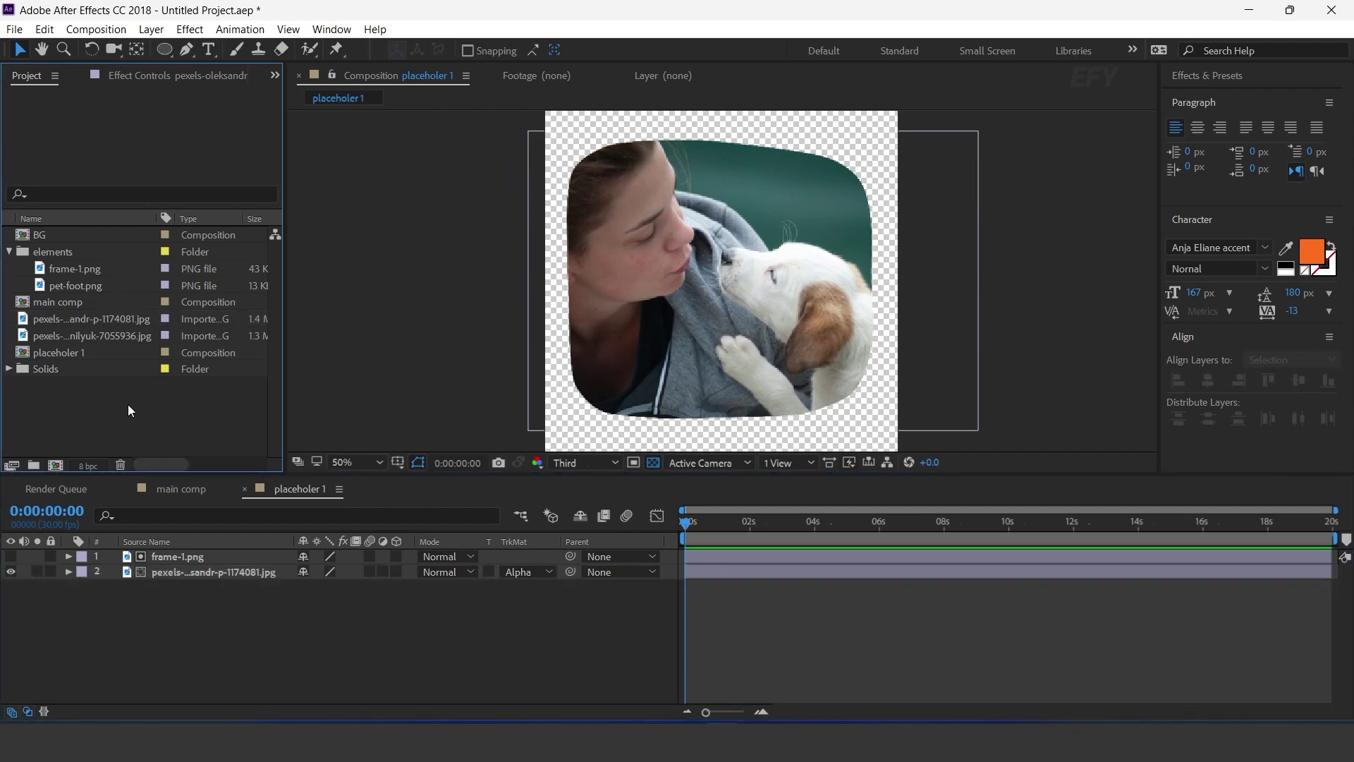
- With the Pen tool and a 25 px orange stroke without fill, trace the upper edge and right side of the masked photo
click(186, 51)
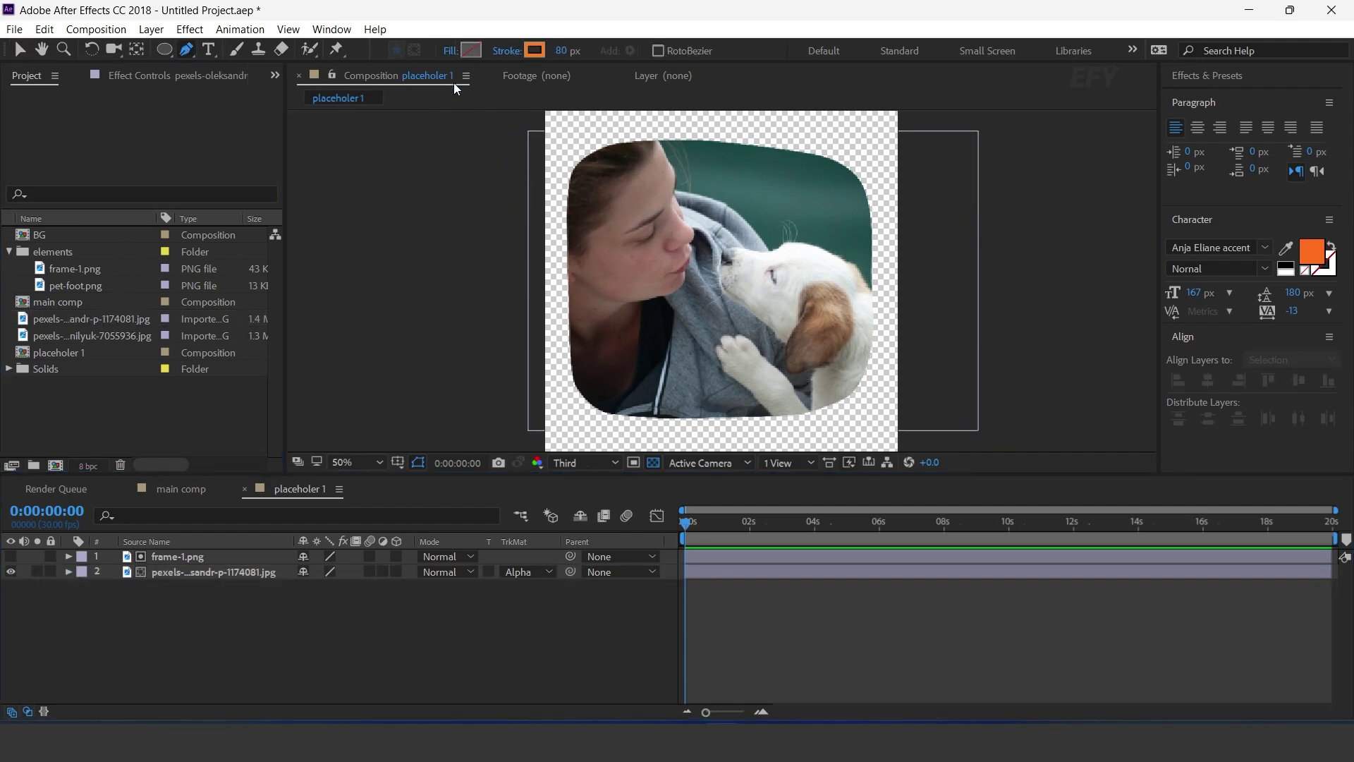
scroll(571, 196, up, 1)
drag(520, 165, 582, 342)
click(477, 273)
drag(646, 175, 812, 176)
drag(888, 191, 907, 193)
drag(986, 242, 856, 194)
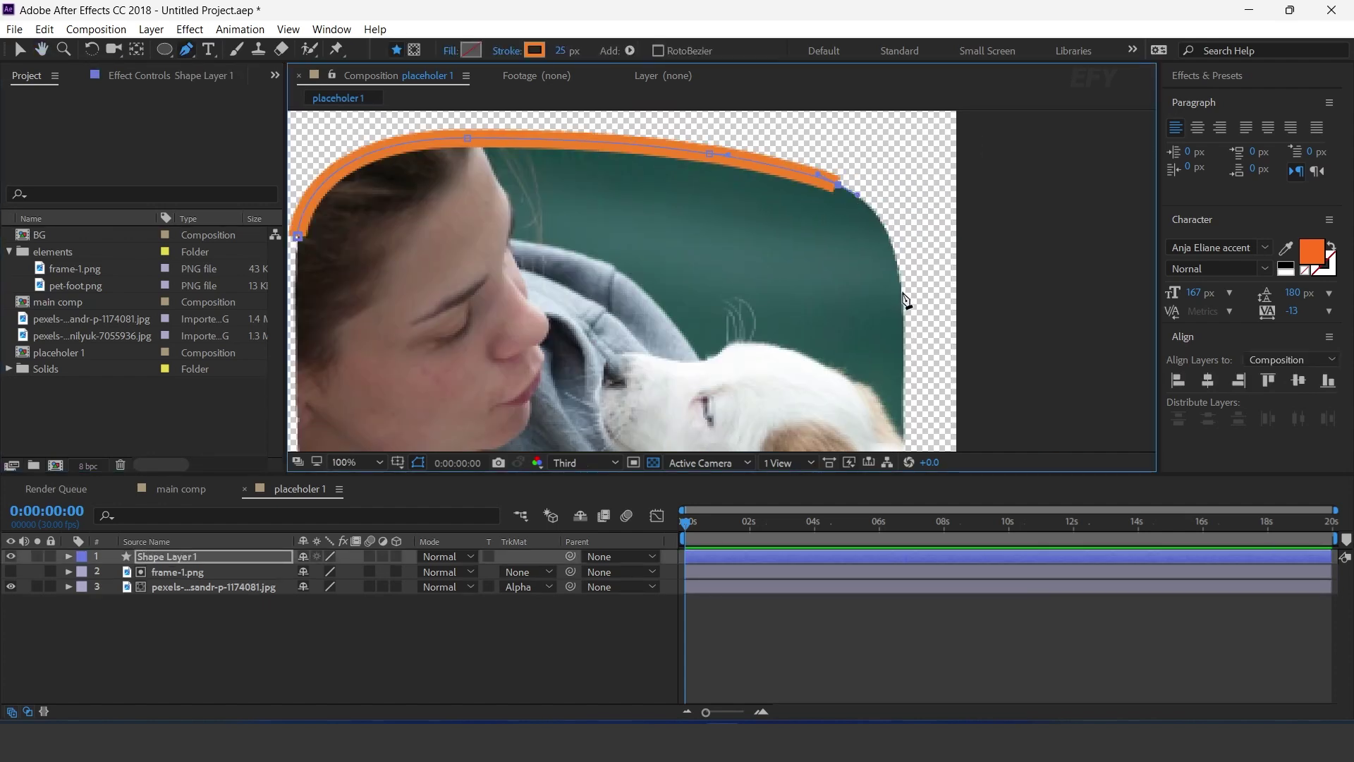
click(906, 376)
- Continue the pen outline around the photo's lower edge and left side and close the path at its starting point
scroll(889, 261, down, 3)
drag(889, 261, 958, 226)
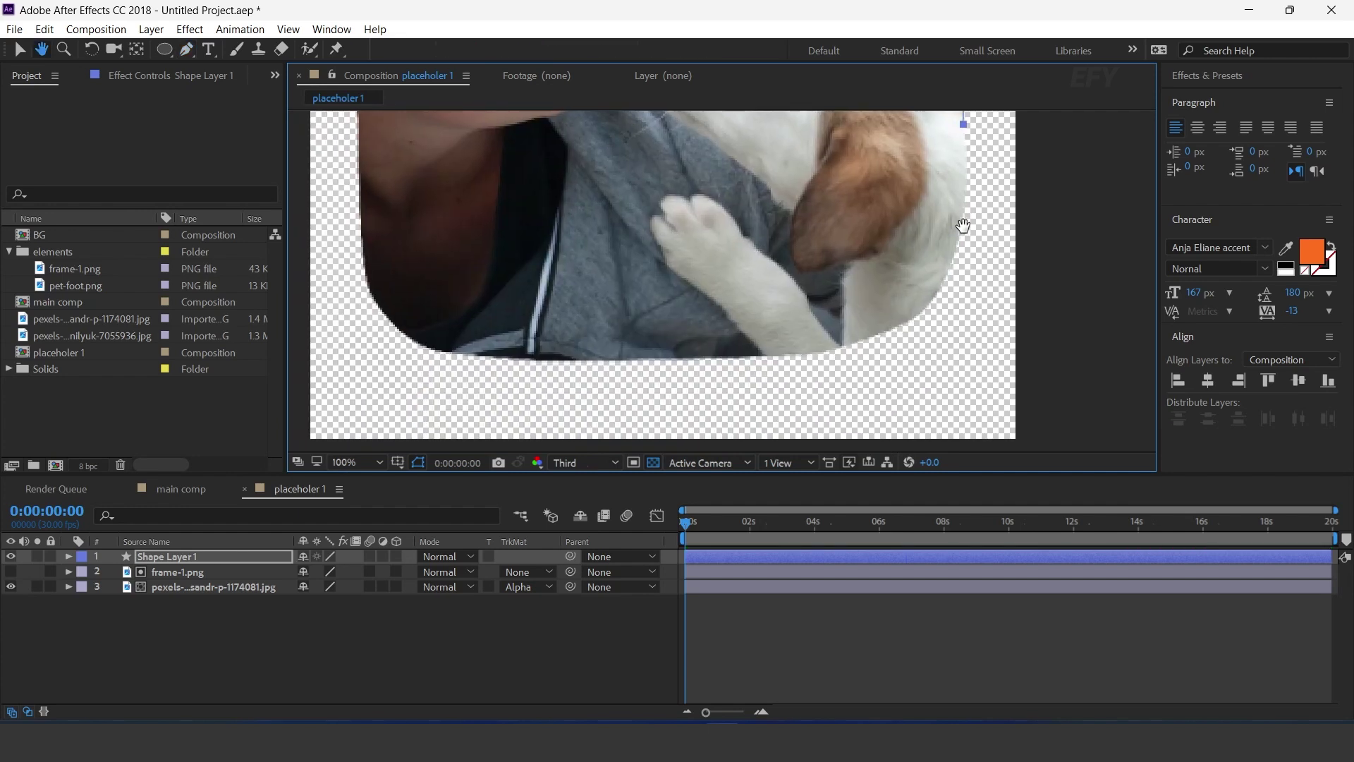
drag(938, 294, 898, 337)
drag(791, 356, 742, 361)
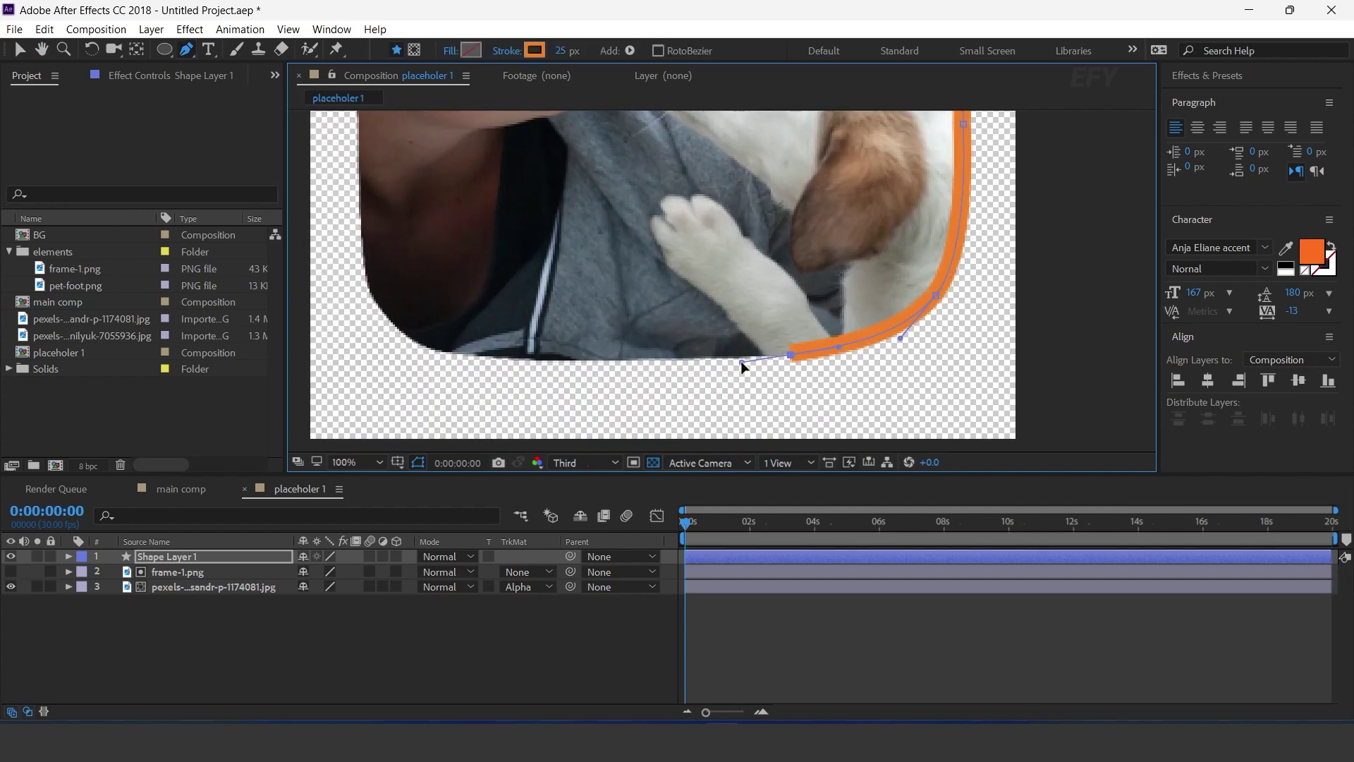
mouse_move(585, 360)
mouse_down()
mouse_move(549, 359)
mouse_move(742, 380)
mouse_up()
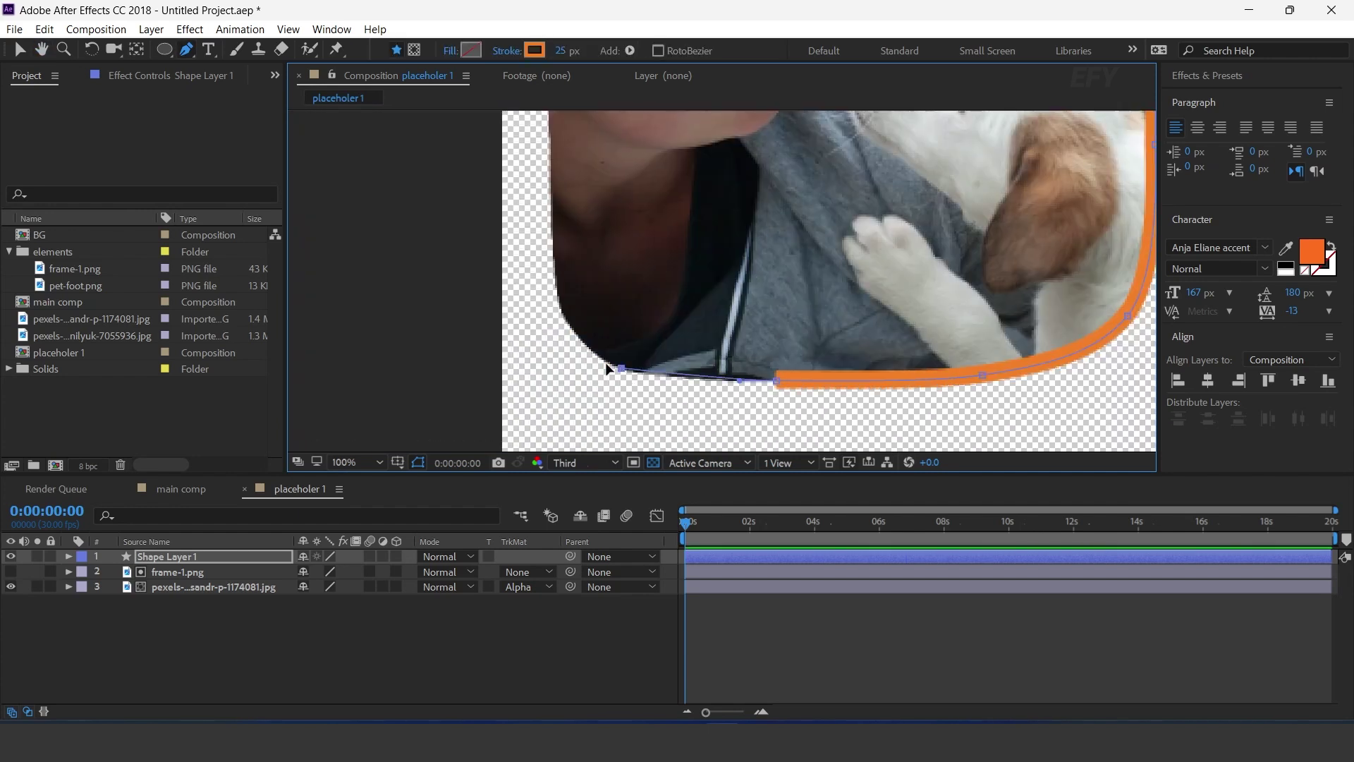
drag(605, 362, 587, 356)
drag(555, 287, 548, 244)
mouse_move(569, 166)
mouse_down()
mouse_move(613, 306)
mouse_move(616, 132)
mouse_move(628, 332)
mouse_up()
click(612, 261)
scroll(672, 271, down, 2)
scroll(780, 275, up, 1)
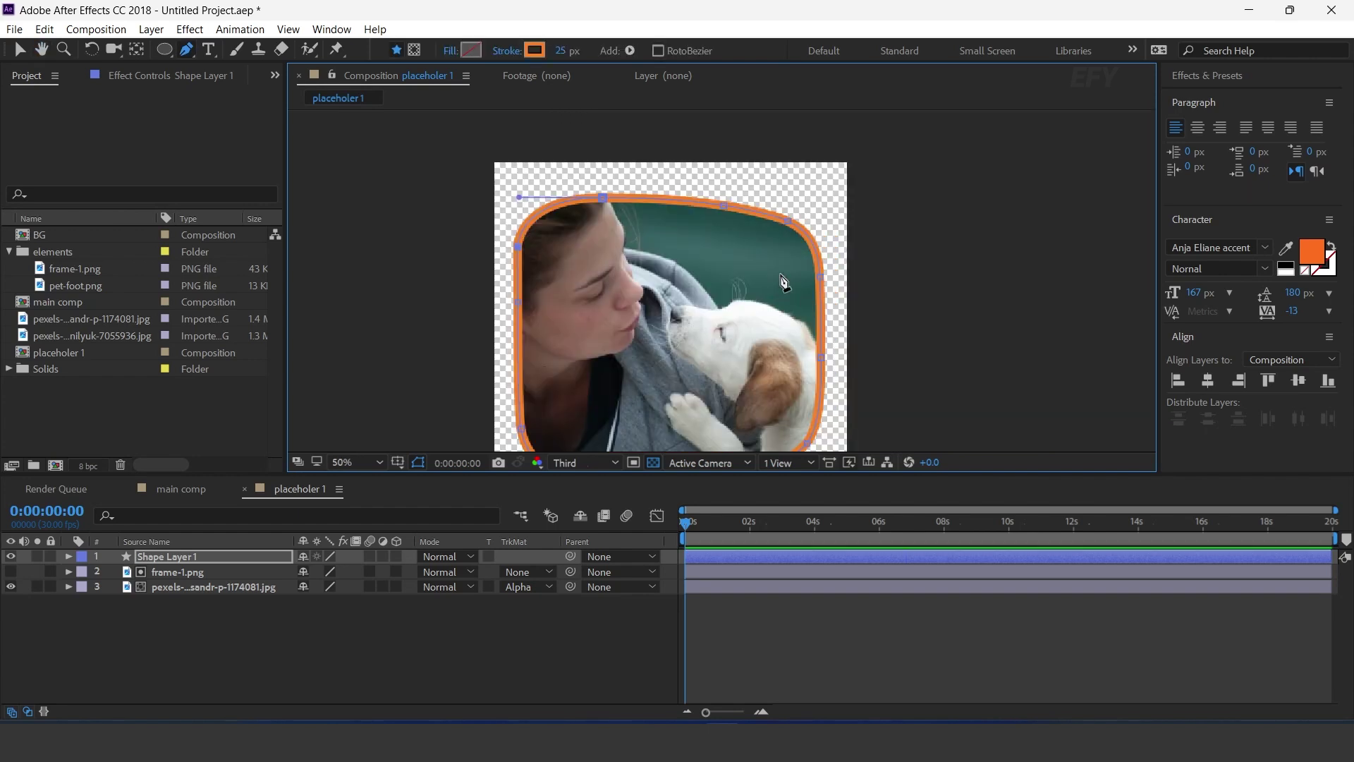
- Set the photo outline's stroke width to 36 px and change its color to turquoise green
drag(561, 50, 575, 55)
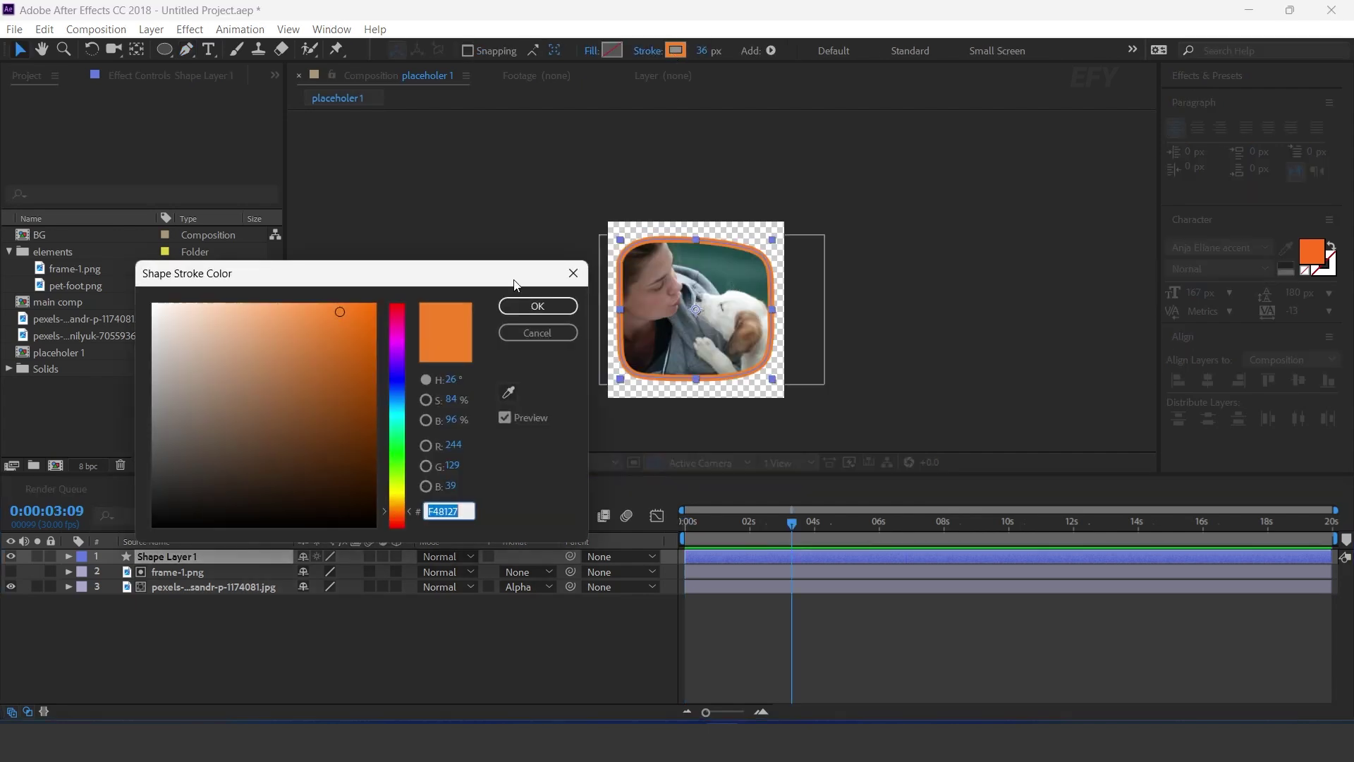
drag(397, 511, 397, 416)
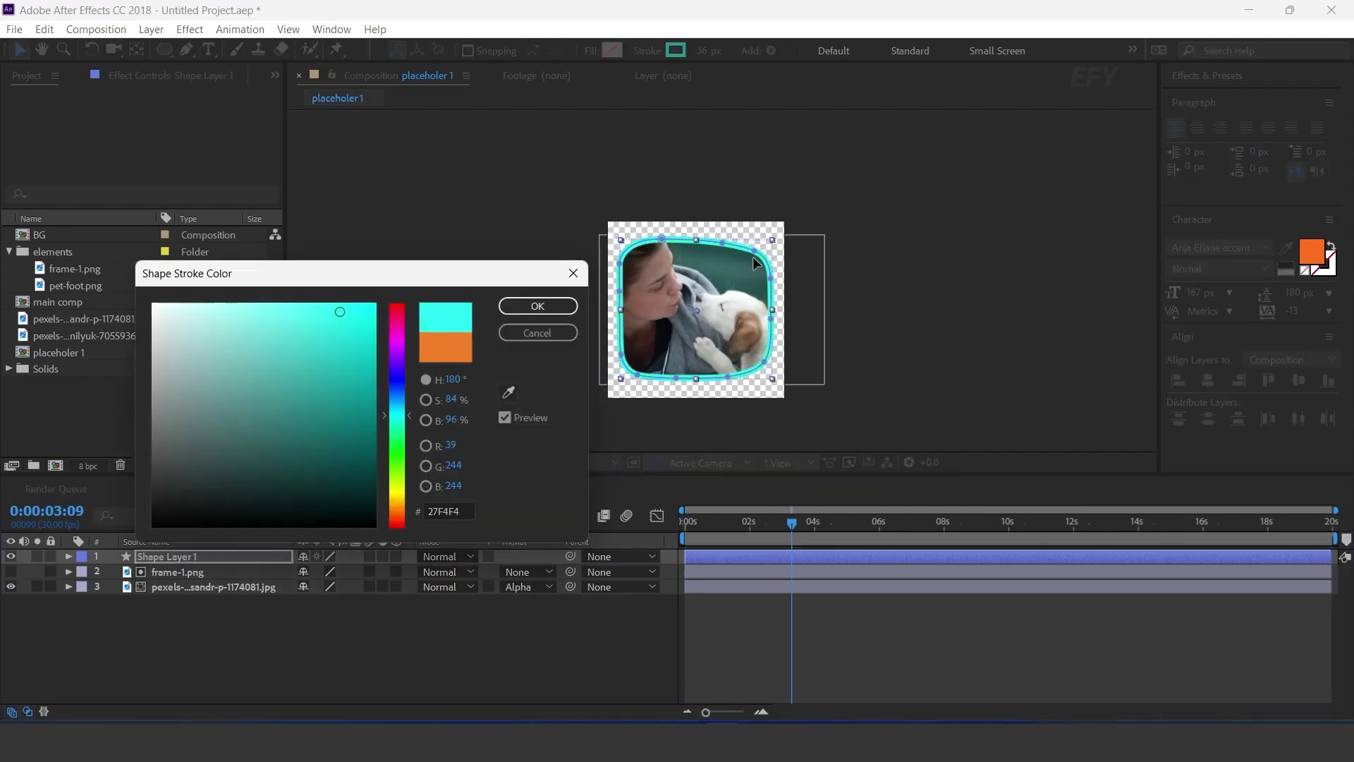
mouse_move(330, 362)
mouse_down()
mouse_move(332, 377)
mouse_move(342, 347)
mouse_up()
click(538, 306)
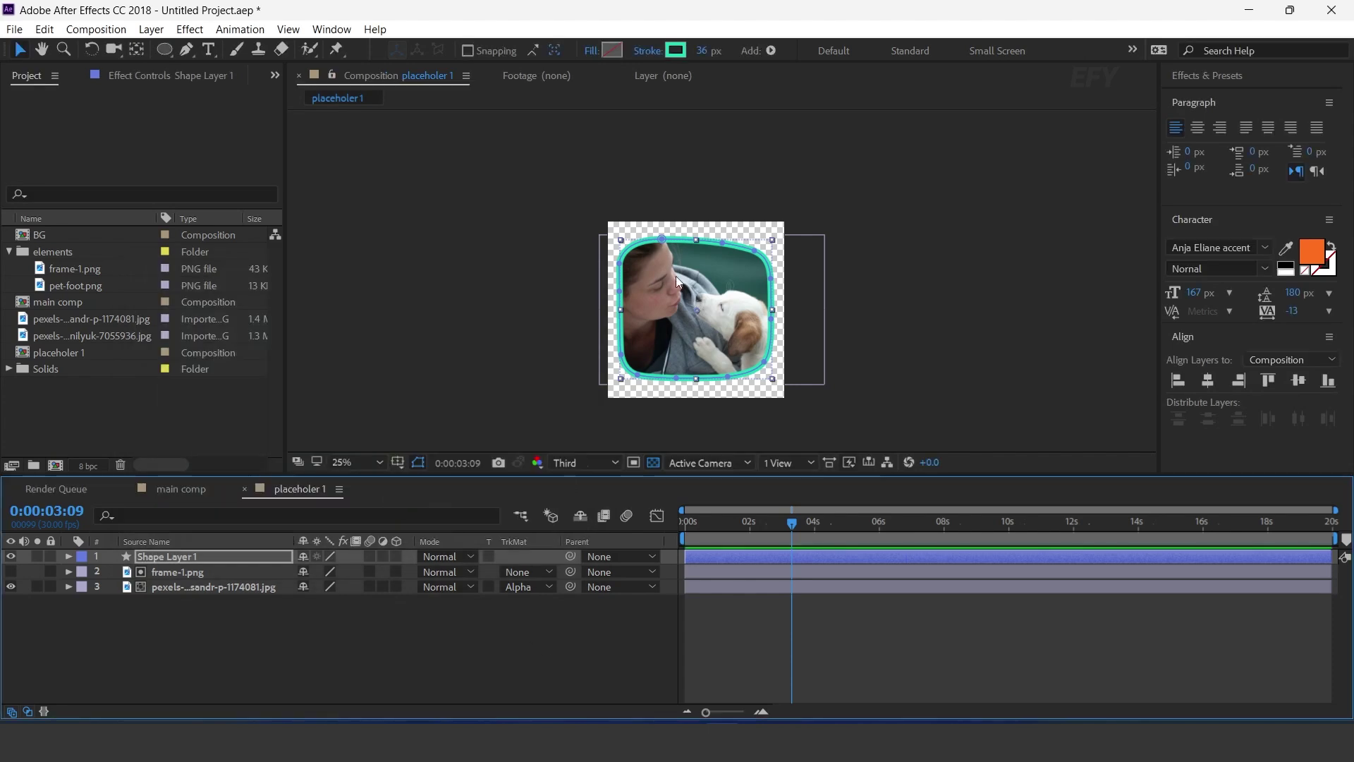
scroll(721, 282, up, 2)
- Add placeholer 1 as the uppermost layer in main comp, scale it to 78% and place it in the frame's upper-left area
click(176, 488)
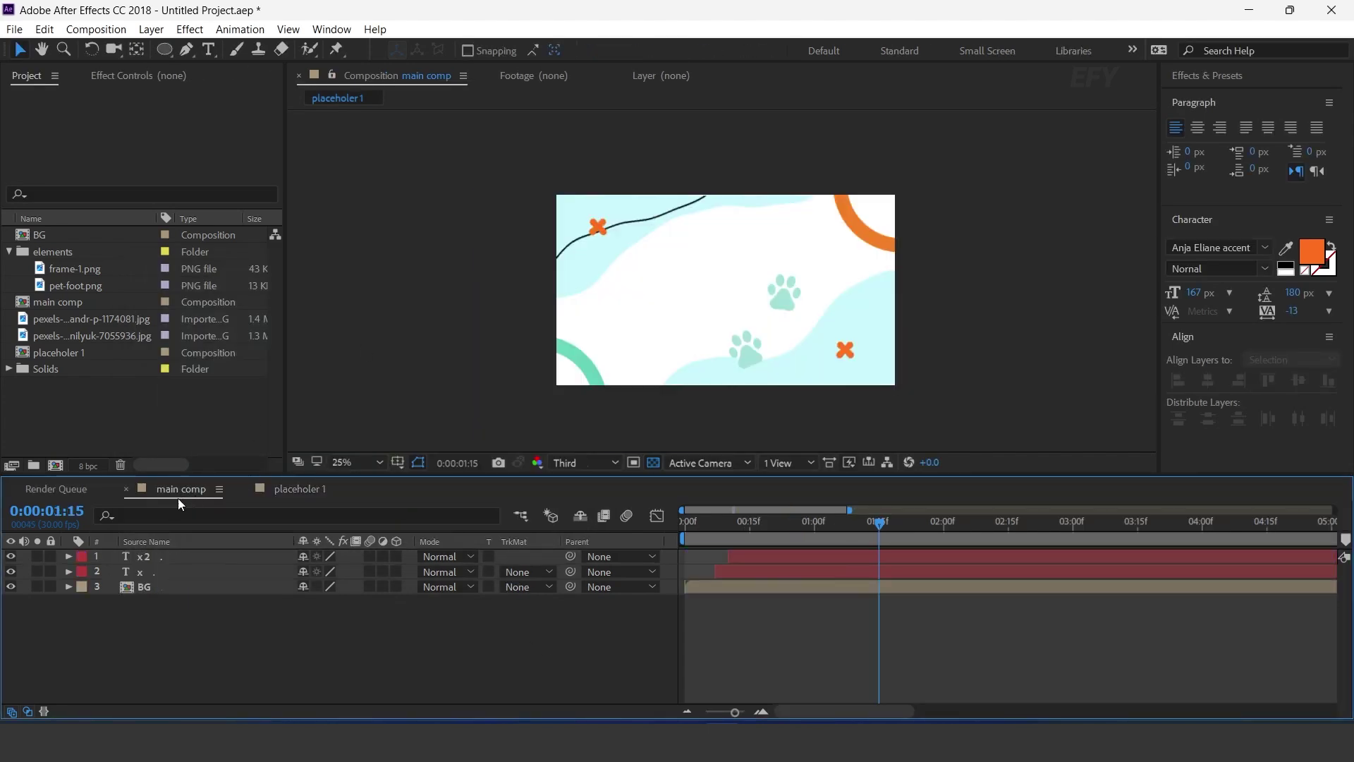
drag(84, 352, 159, 555)
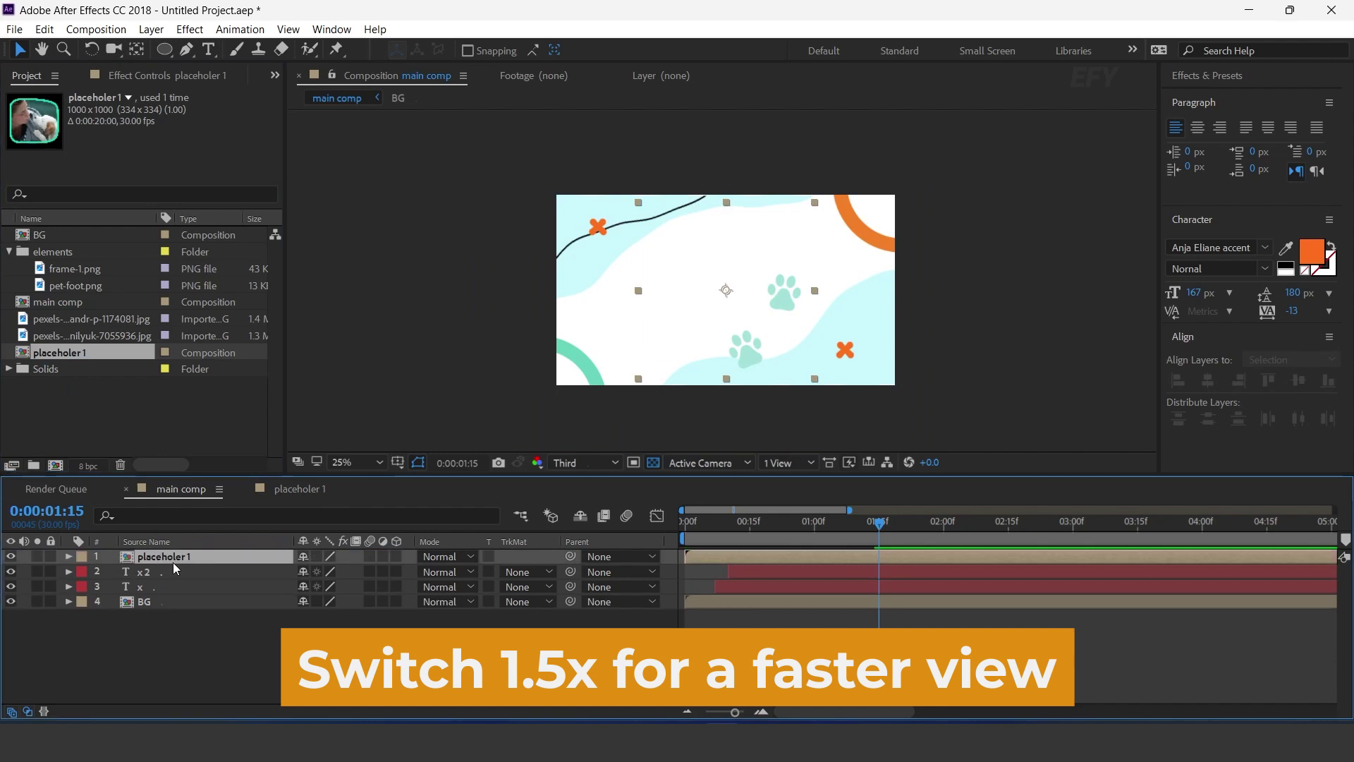
scroll(712, 287, up, 1)
key(h)
drag(712, 287, 811, 278)
key(v)
key(s)
drag(351, 575, 336, 575)
drag(777, 289, 696, 292)
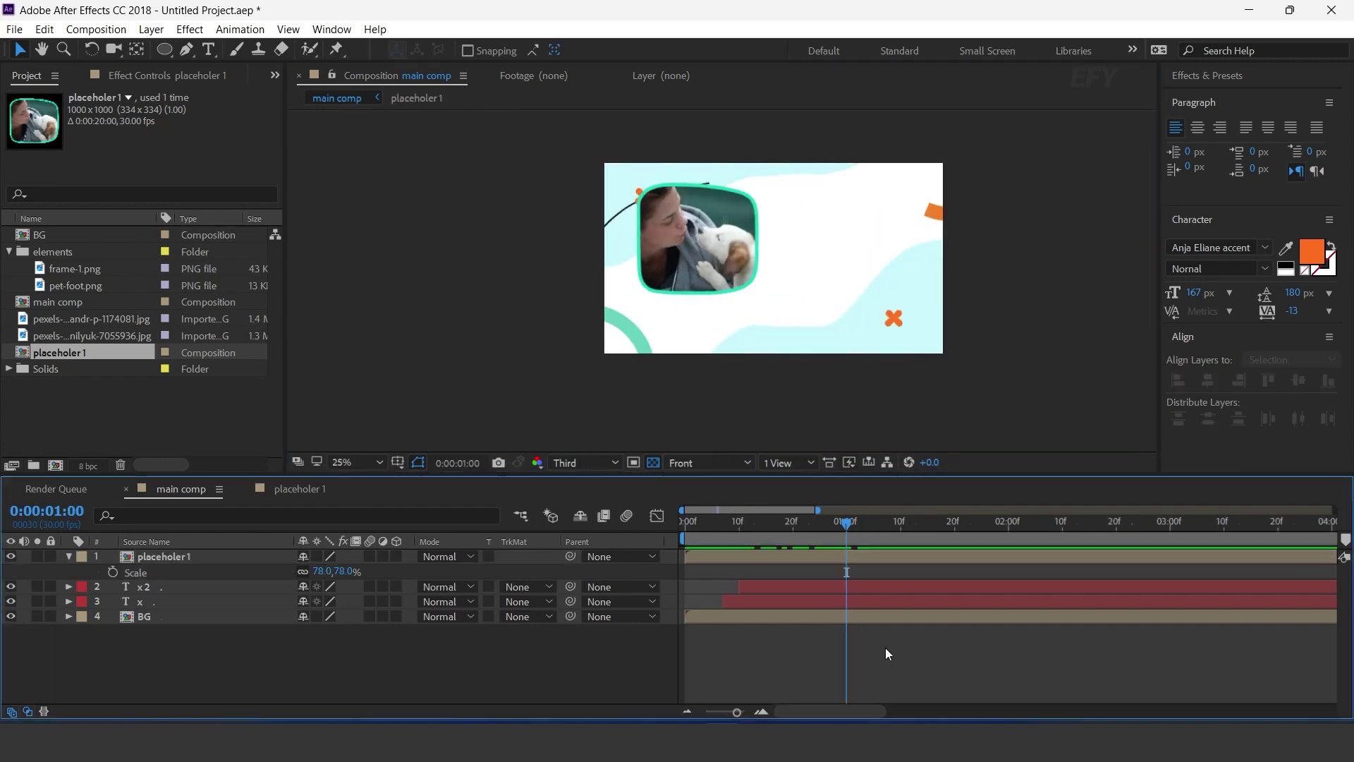
- Keyframe the placeholer 1 layer's Scale from 0% at frame 0 to 78% at frame 6
drag(726, 526, 820, 536)
key(equal)
key(equal)
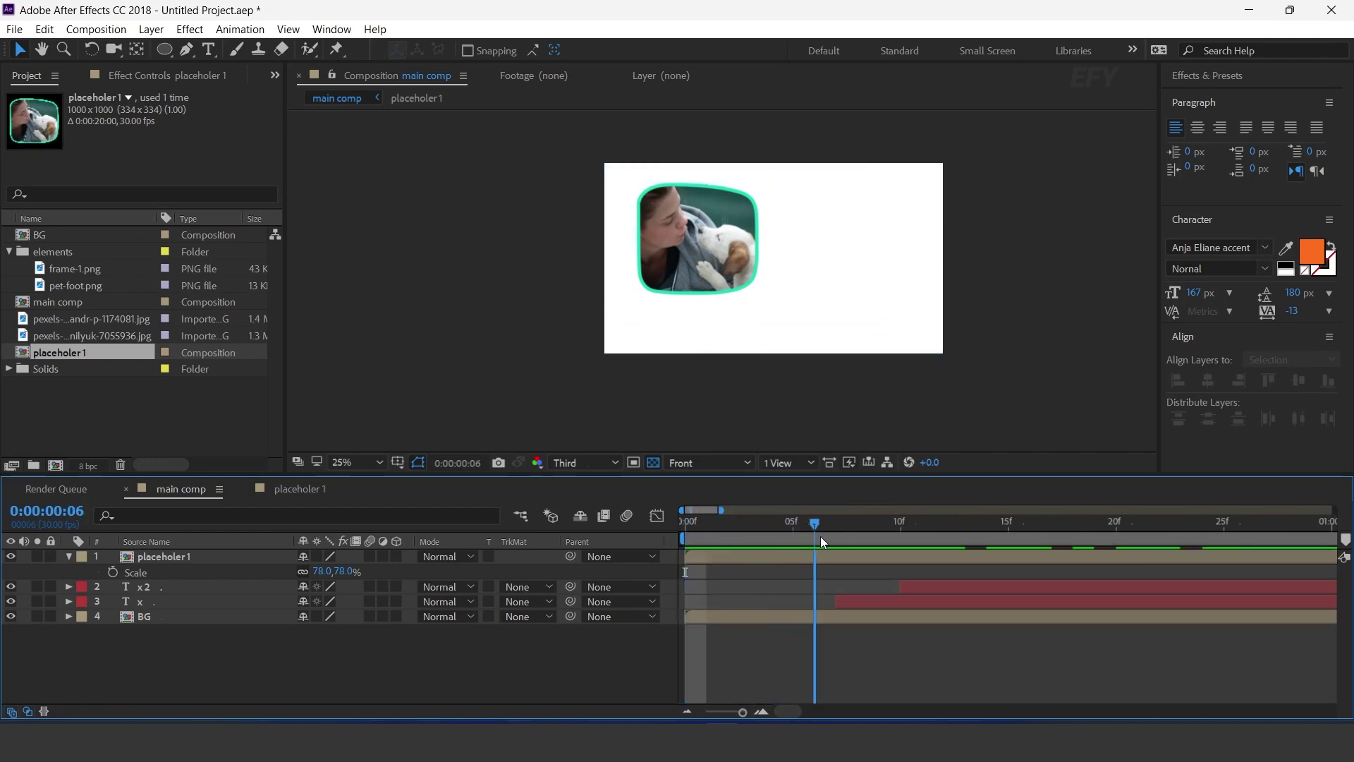
click(113, 572)
key(Home)
text(0)
key(Return)
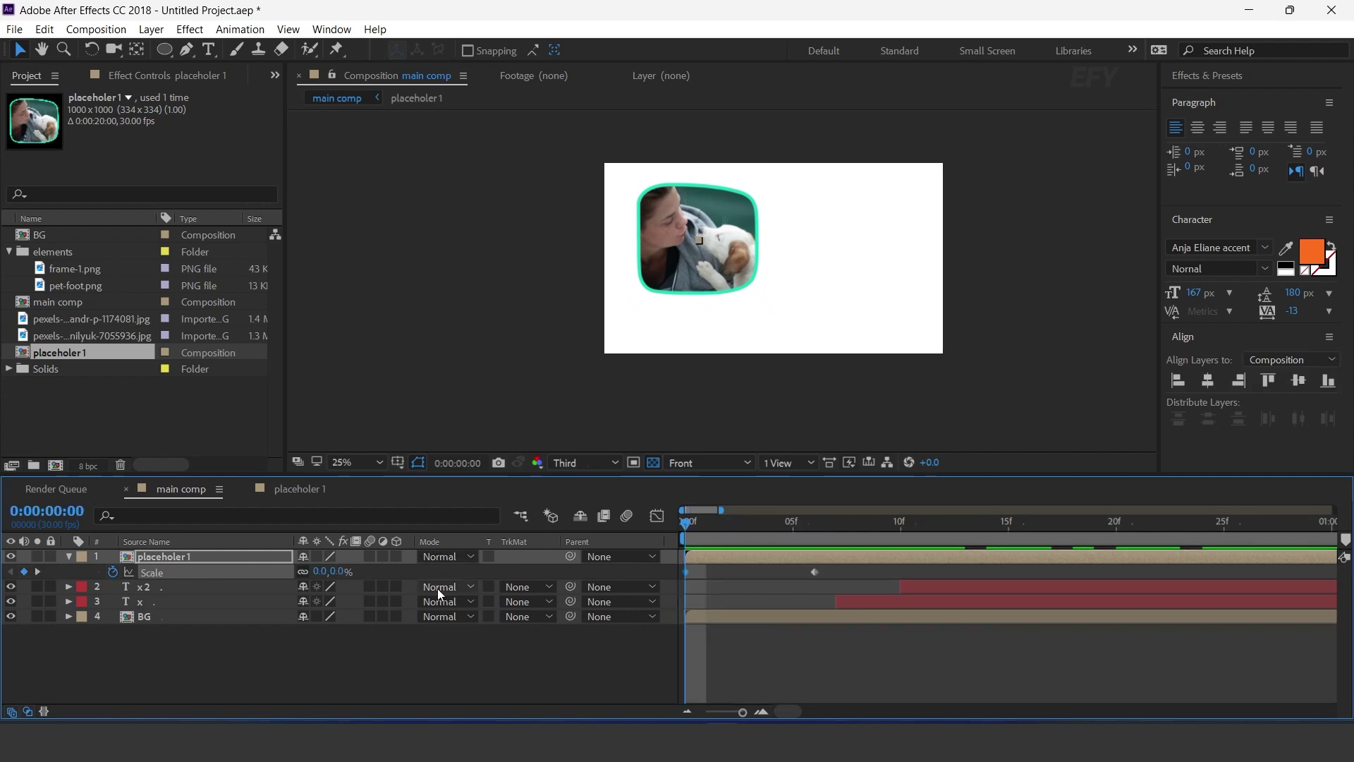
- Apply the Bounce script from the text editor as an expression on the placeholer 1 layer's Scale and preview the animation
drag(730, 536, 975, 532)
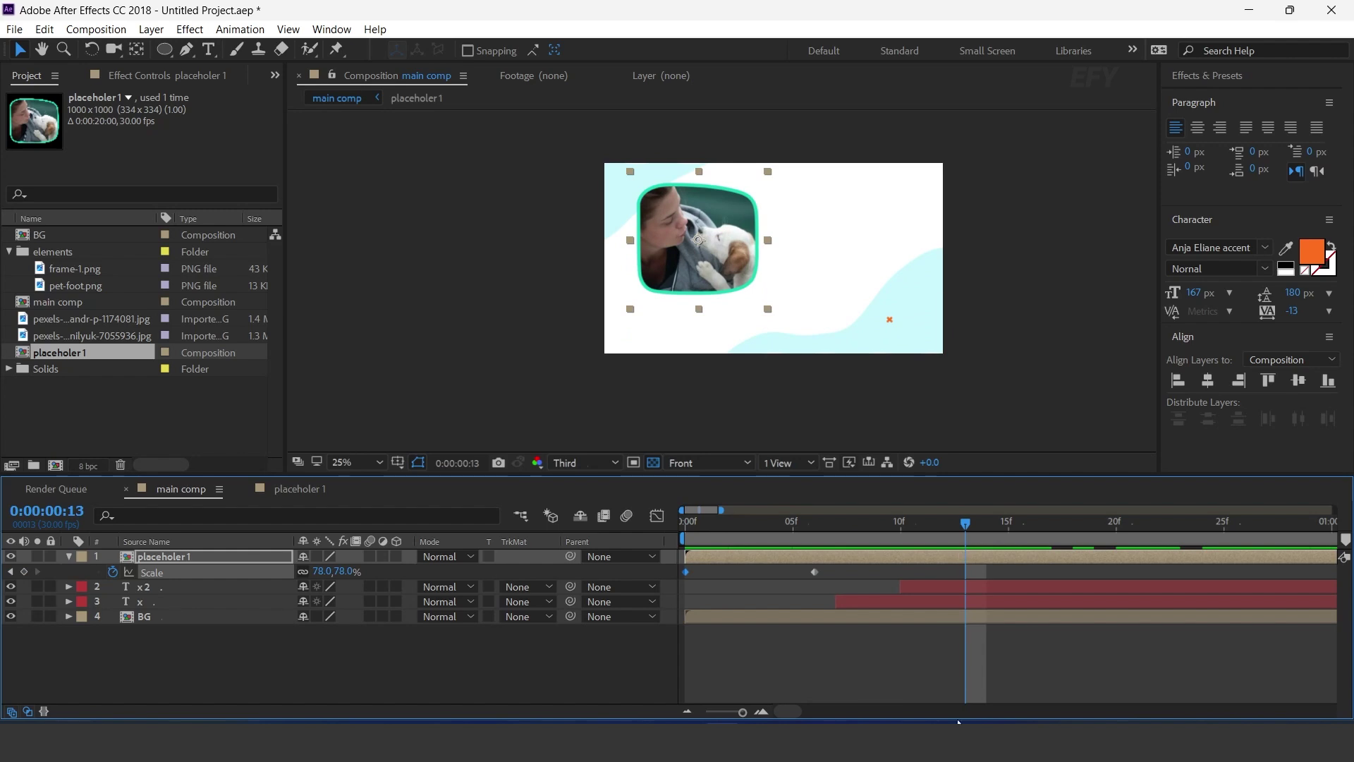
key(alt+Tab)
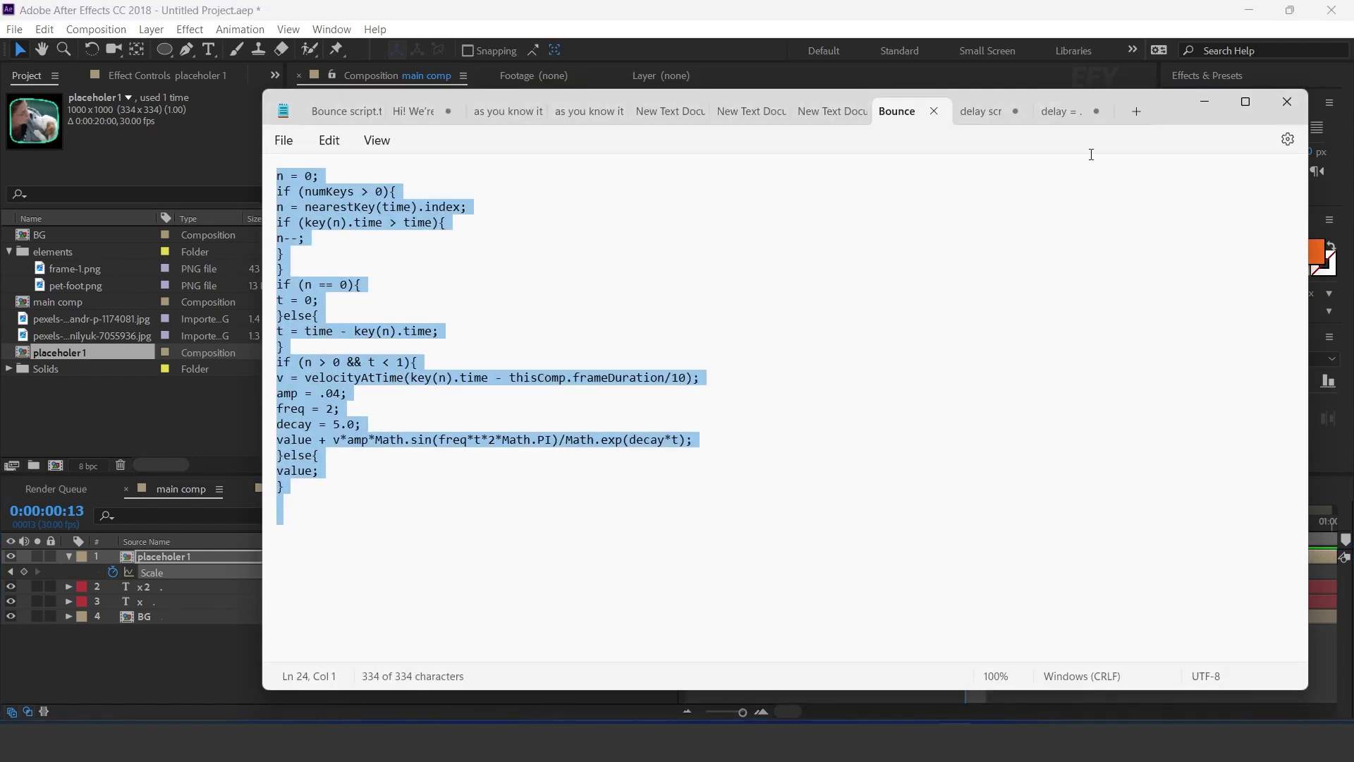
click(1202, 106)
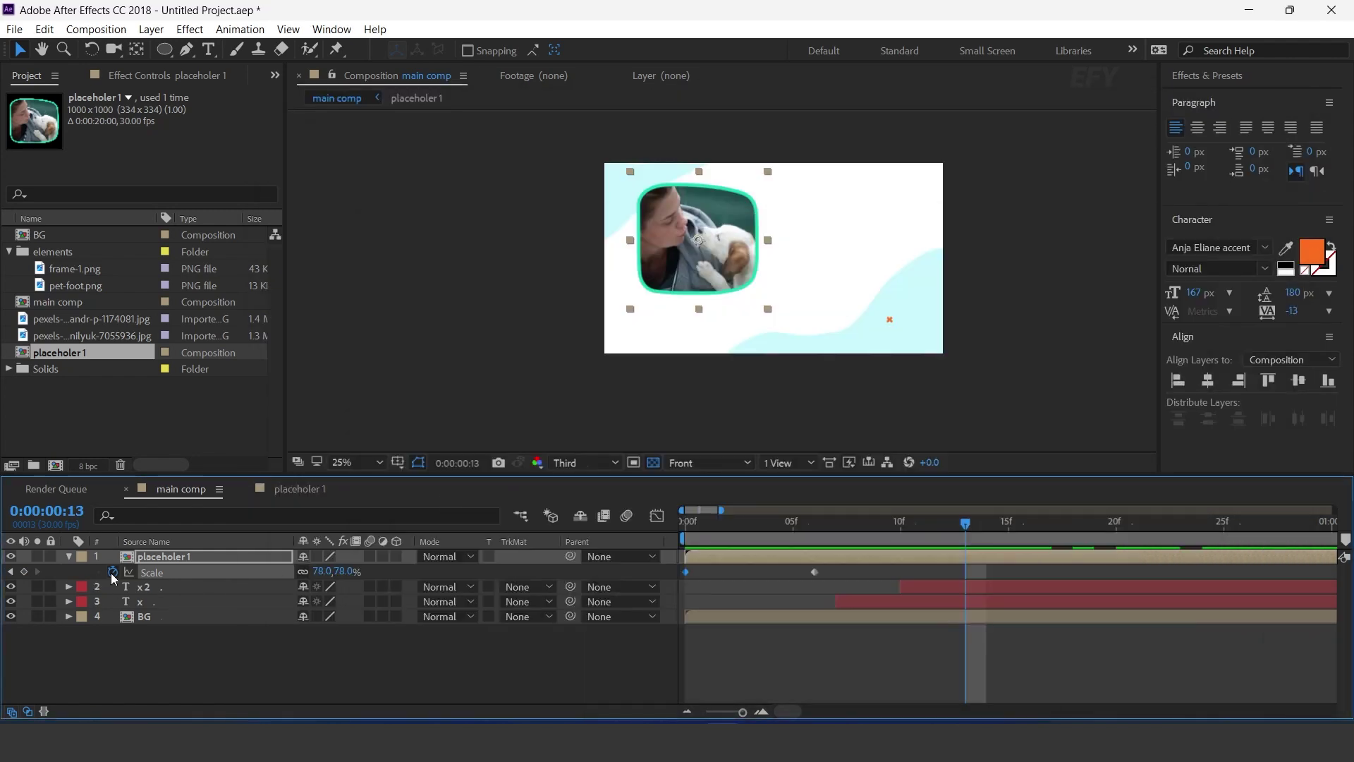
alt+click(112, 573)
key(ctrl+v)
click(696, 524)
key(space)
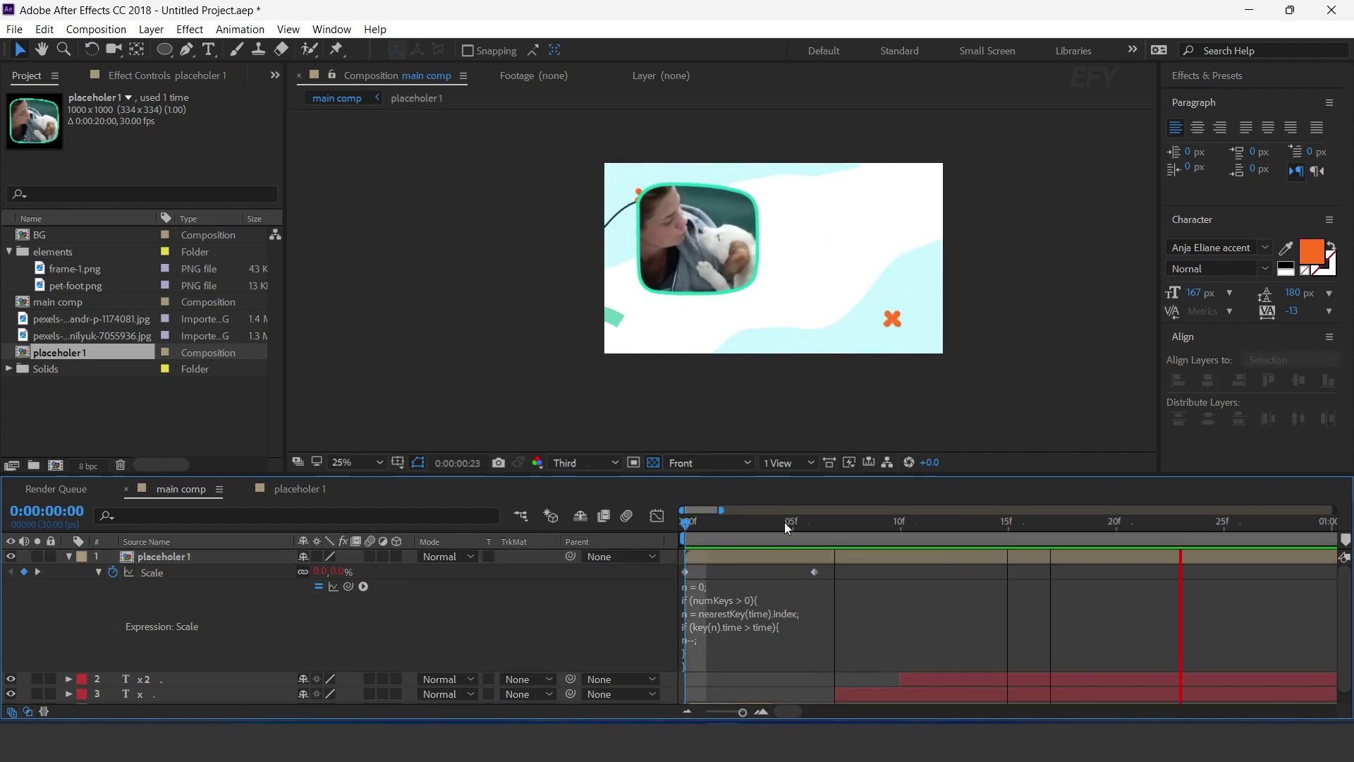
- Apply the expression wiggle(1,10) to the placeholer 1 layer's Position and preview the motion
key(space)
click(68, 556)
click(144, 559)
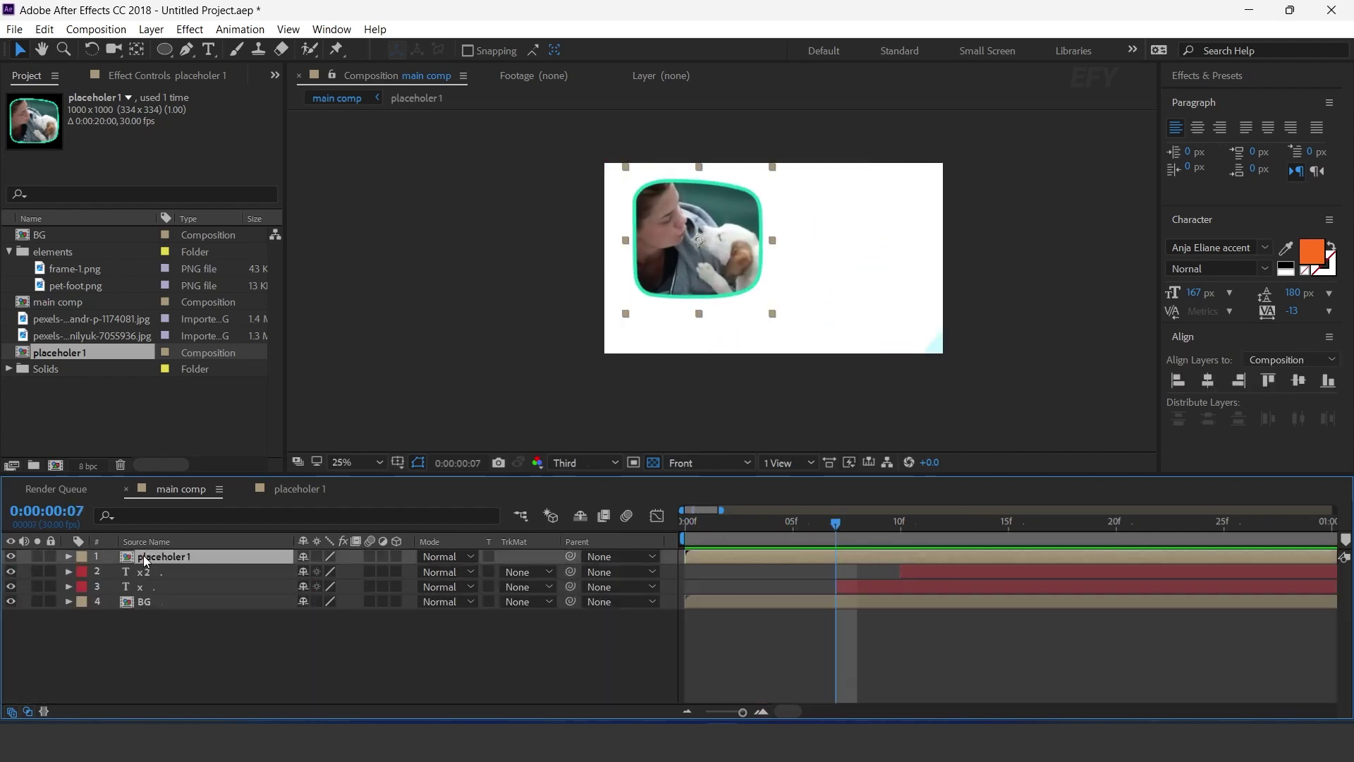
key(p)
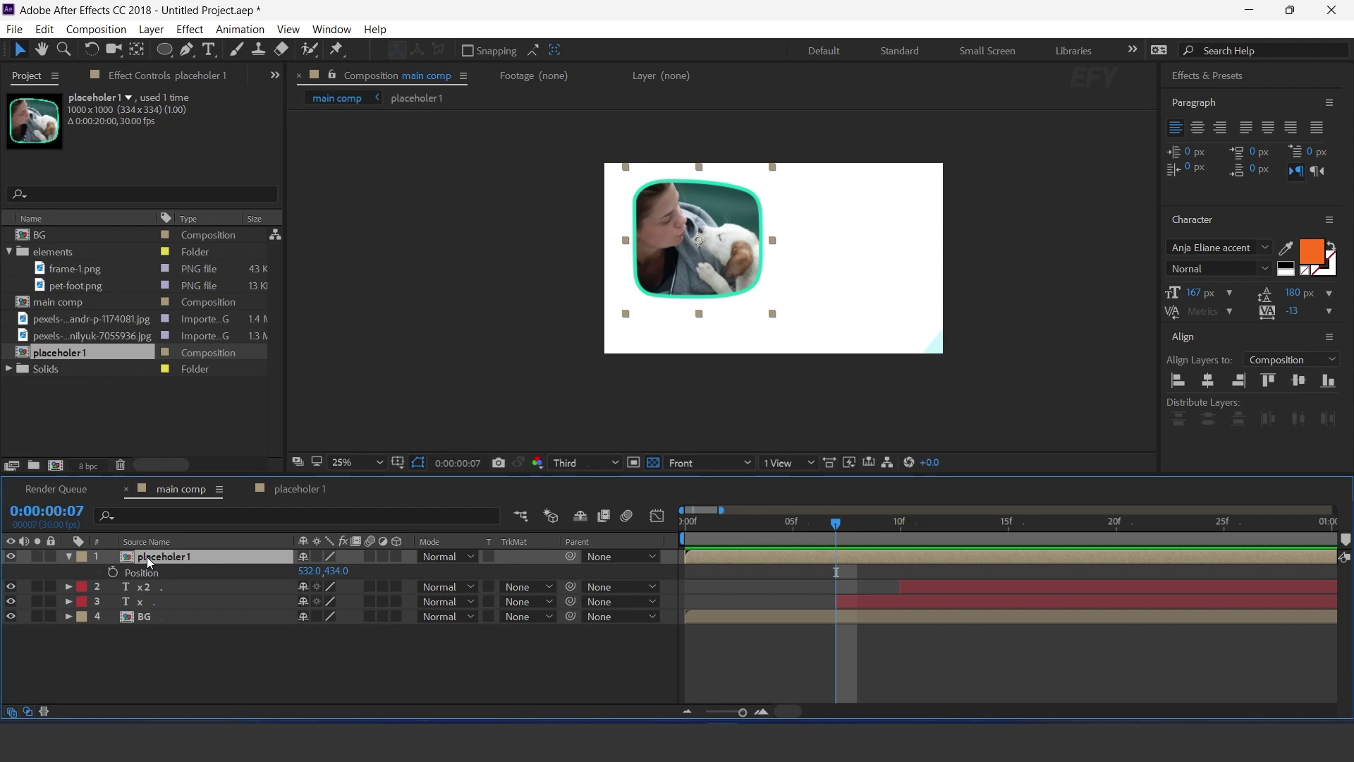
alt+click(113, 573)
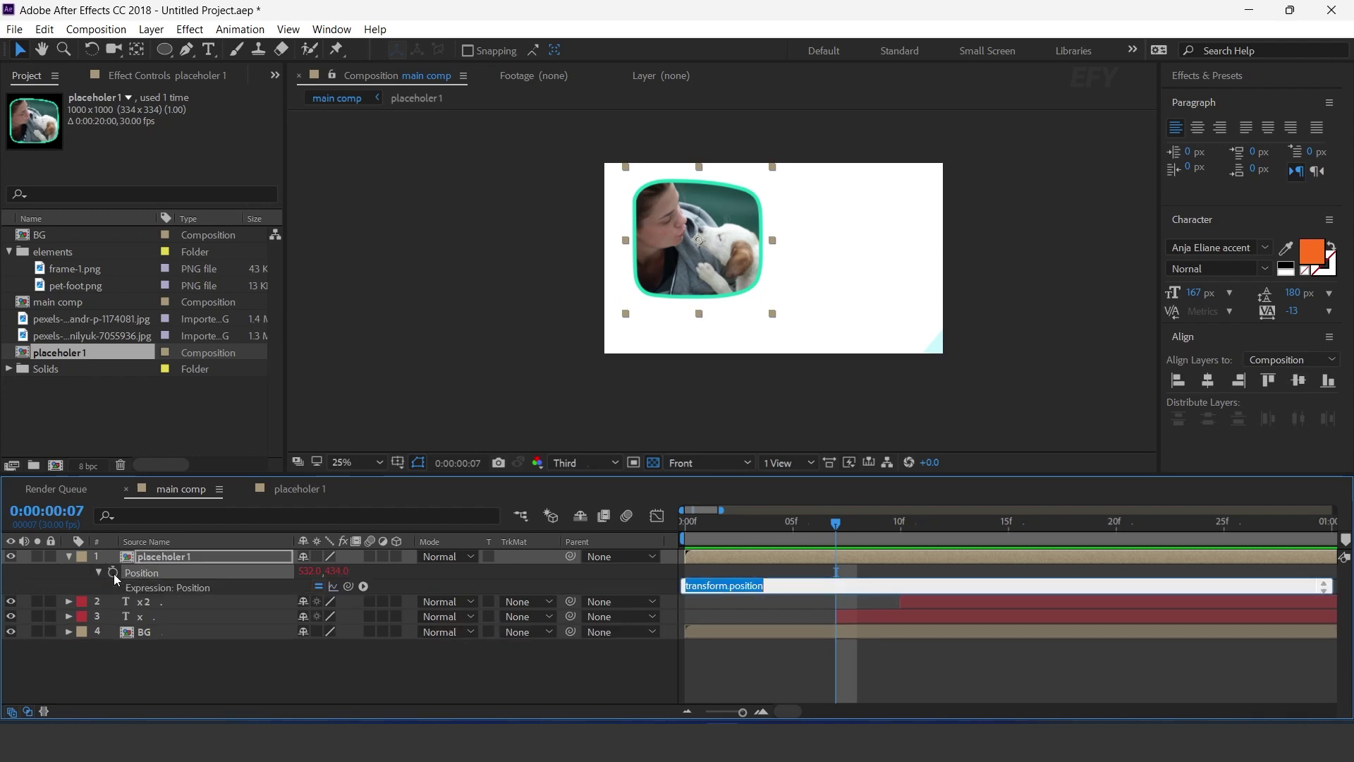
text(wiggle()
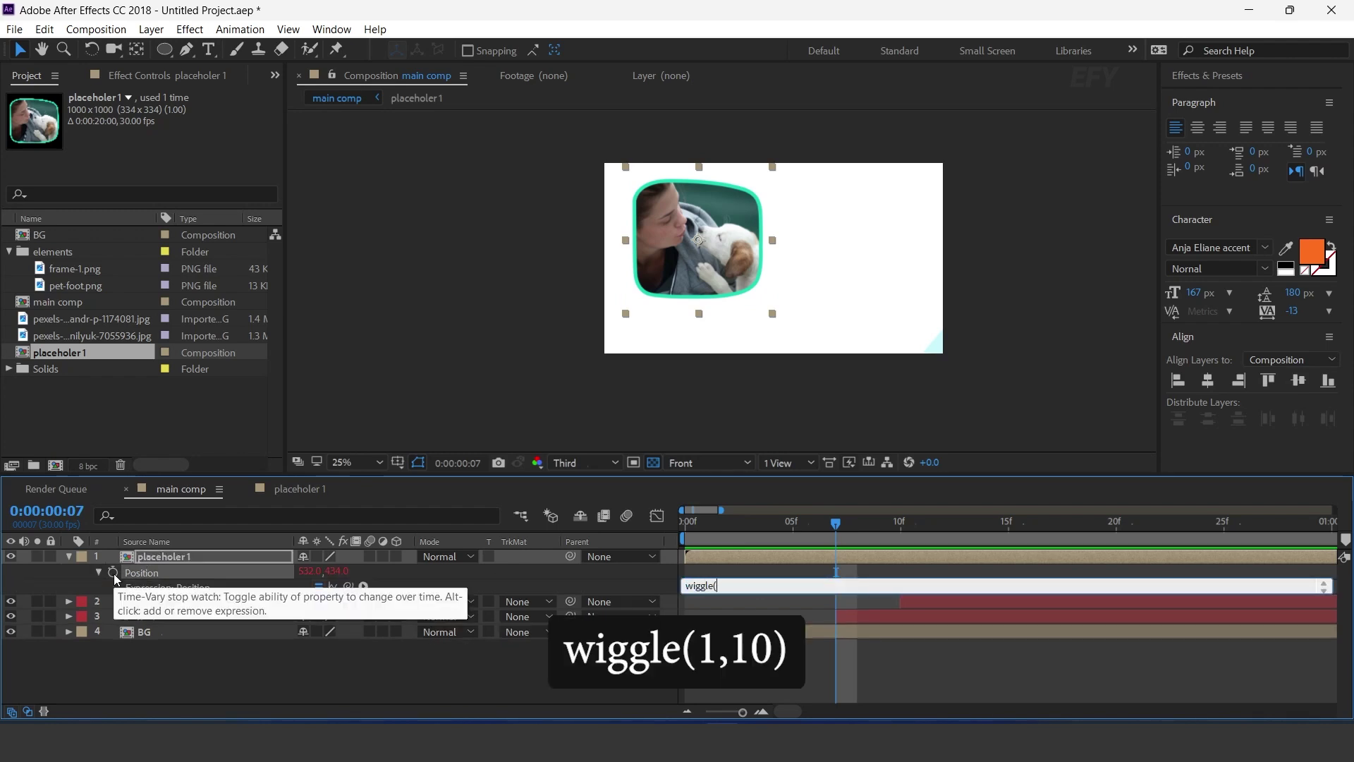
text(1,10))
click(895, 562)
key(space)
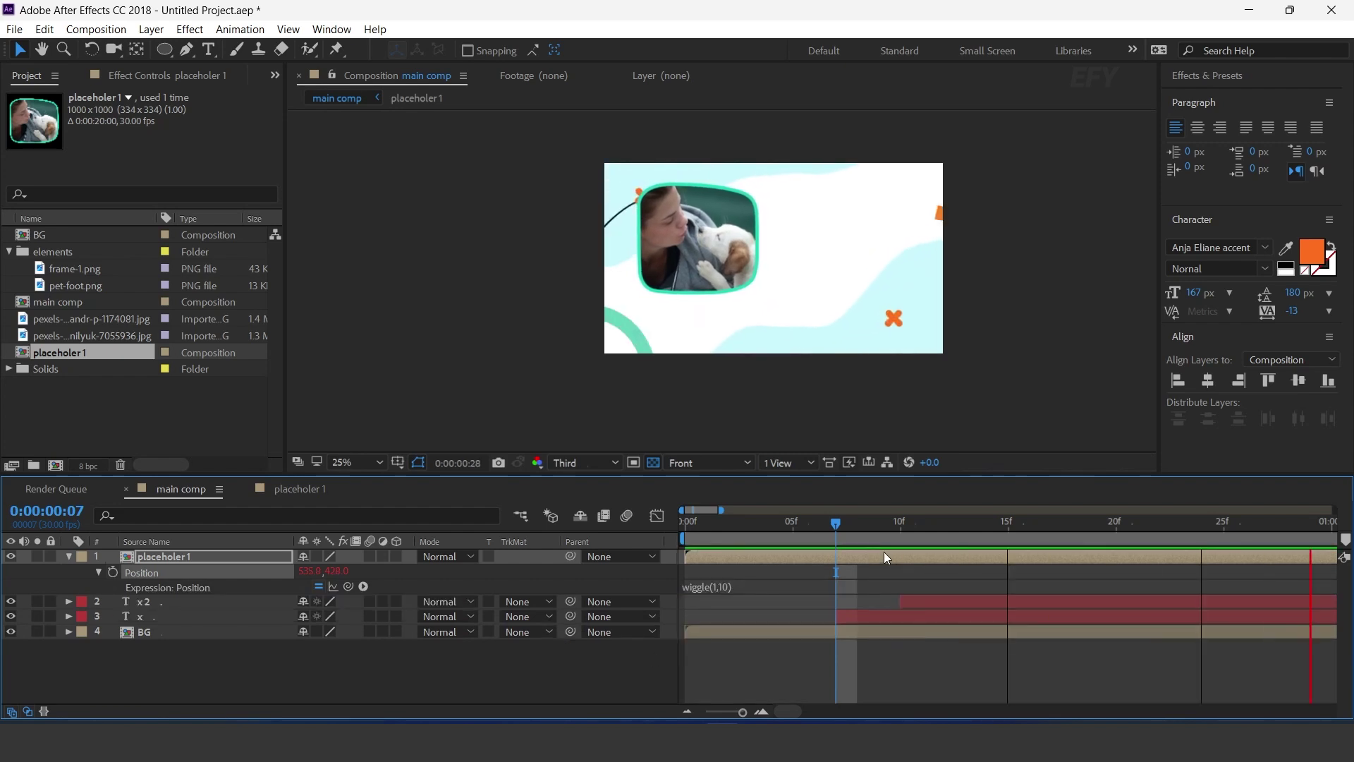
key(F2)
click(69, 557)
- Delay the placeholer 1 layer so it starts at about frame 15 and preview the timing
click(200, 562)
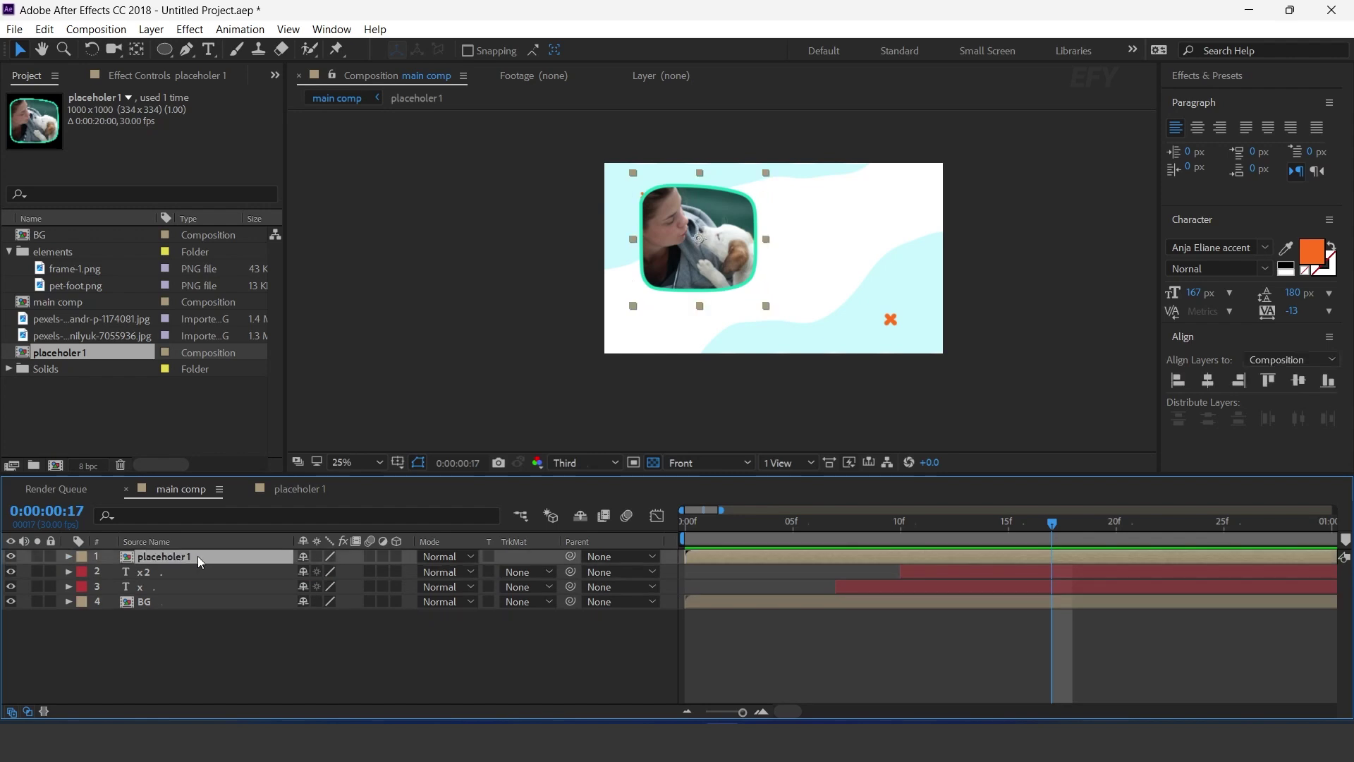
key(minus)
key(minus)
drag(732, 565, 813, 560)
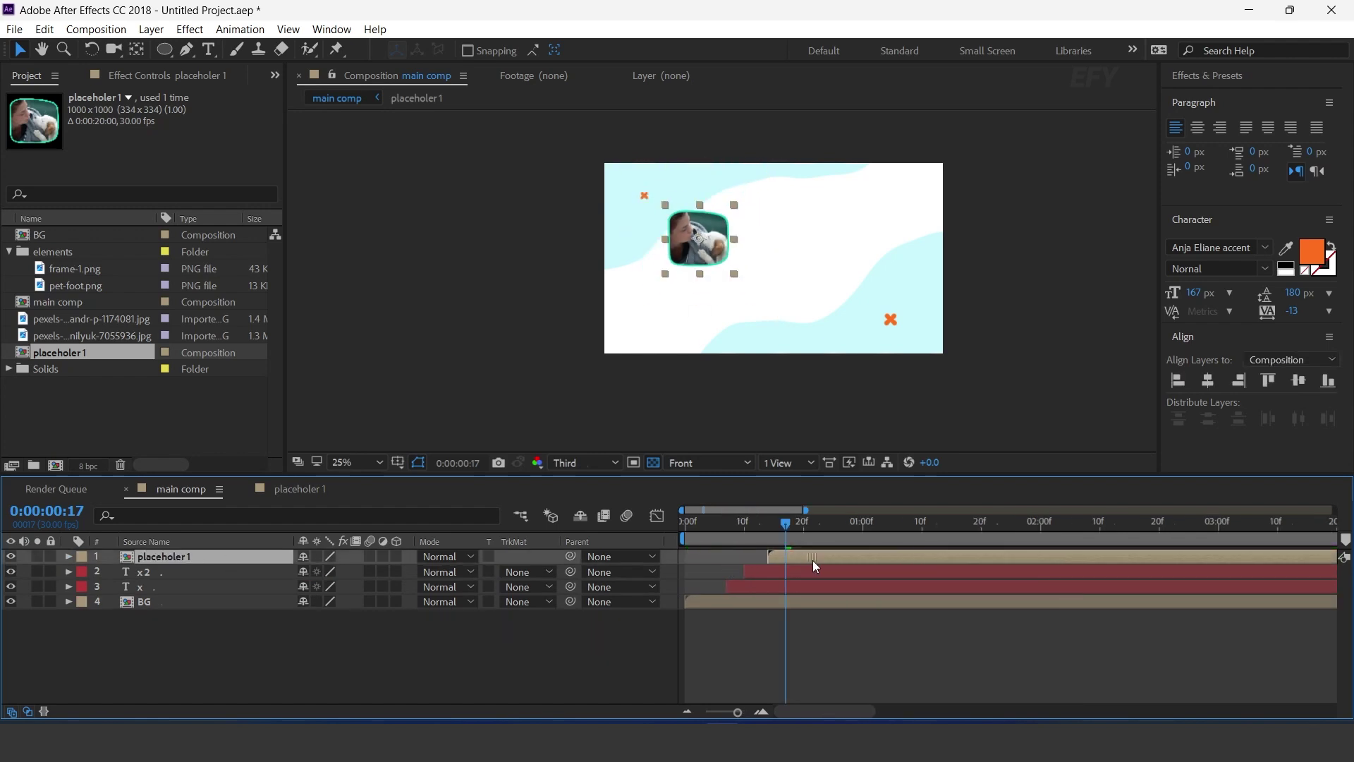
click(735, 523)
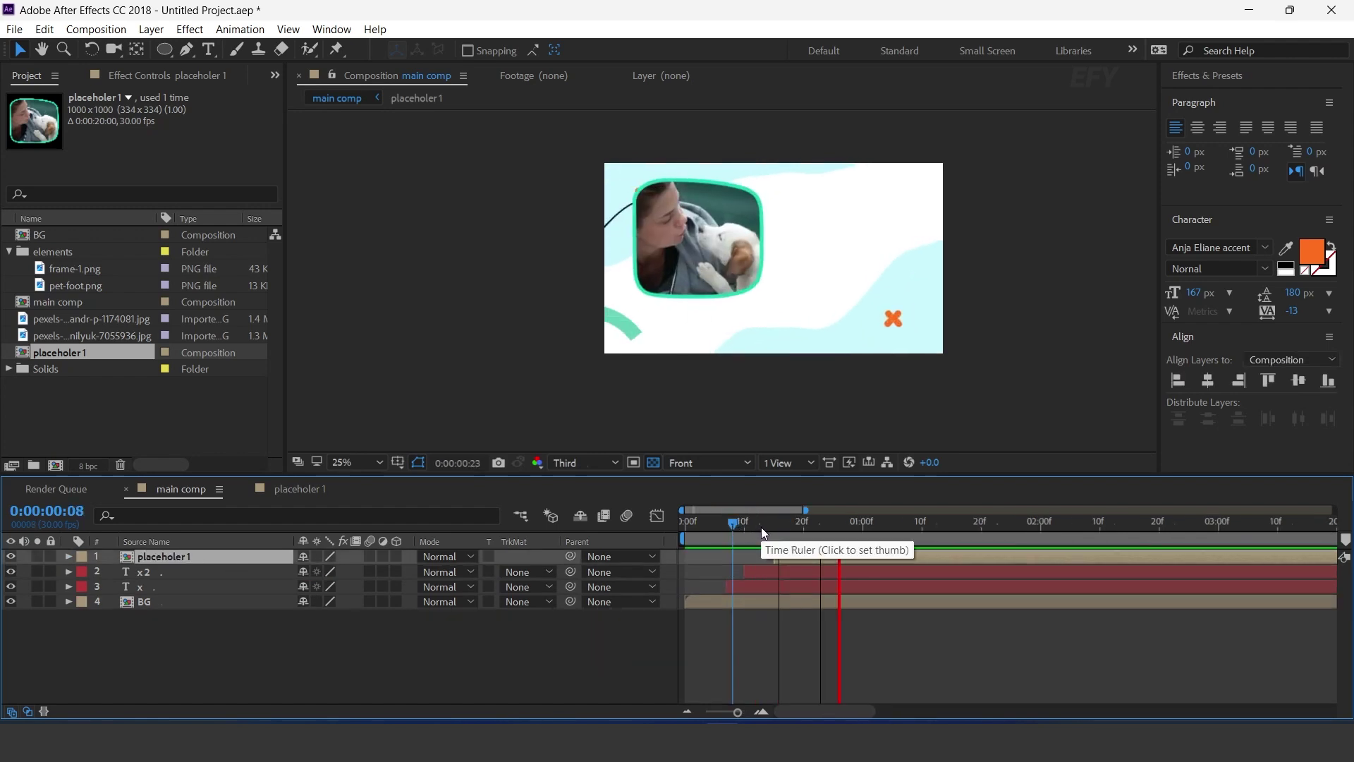
click(879, 536)
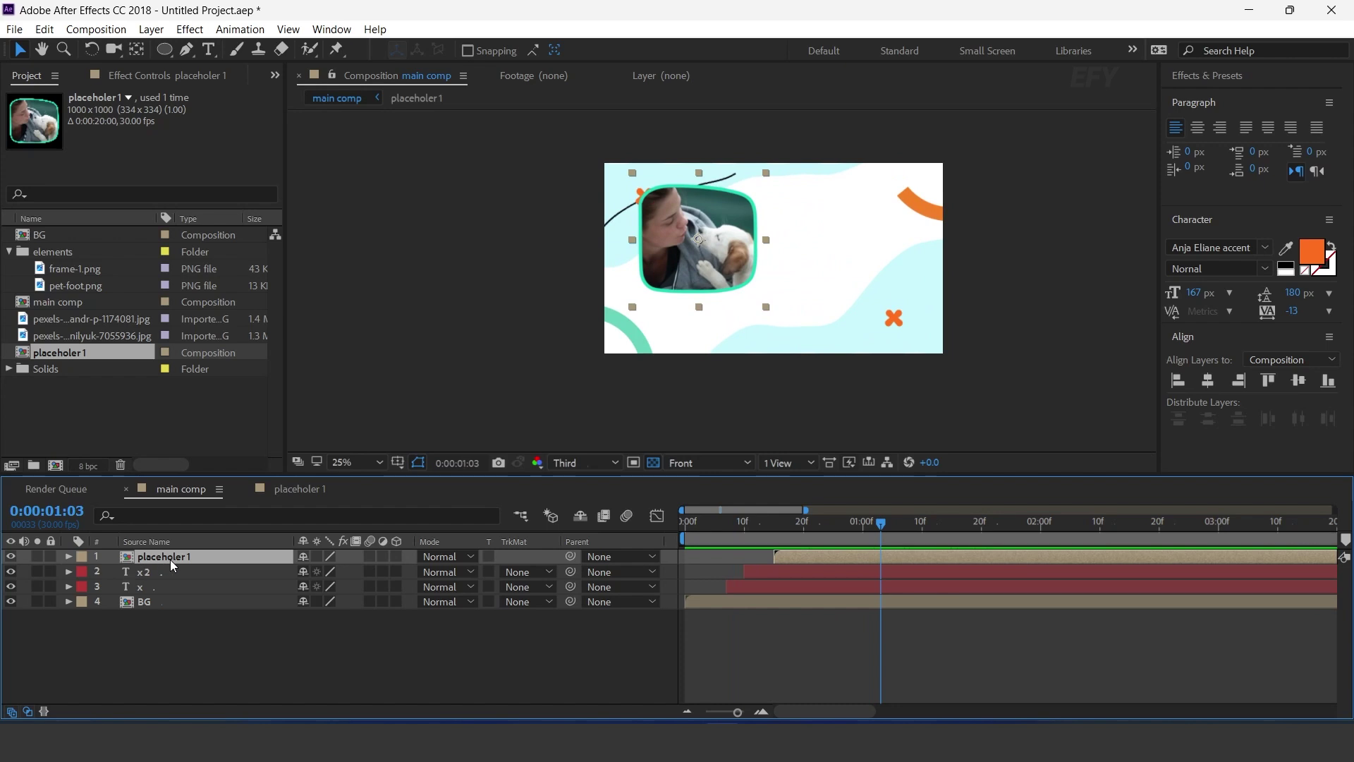
- Duplicate the placeholer 1 layer and delay the copy so it starts at about frame 26
key(ctrl+d)
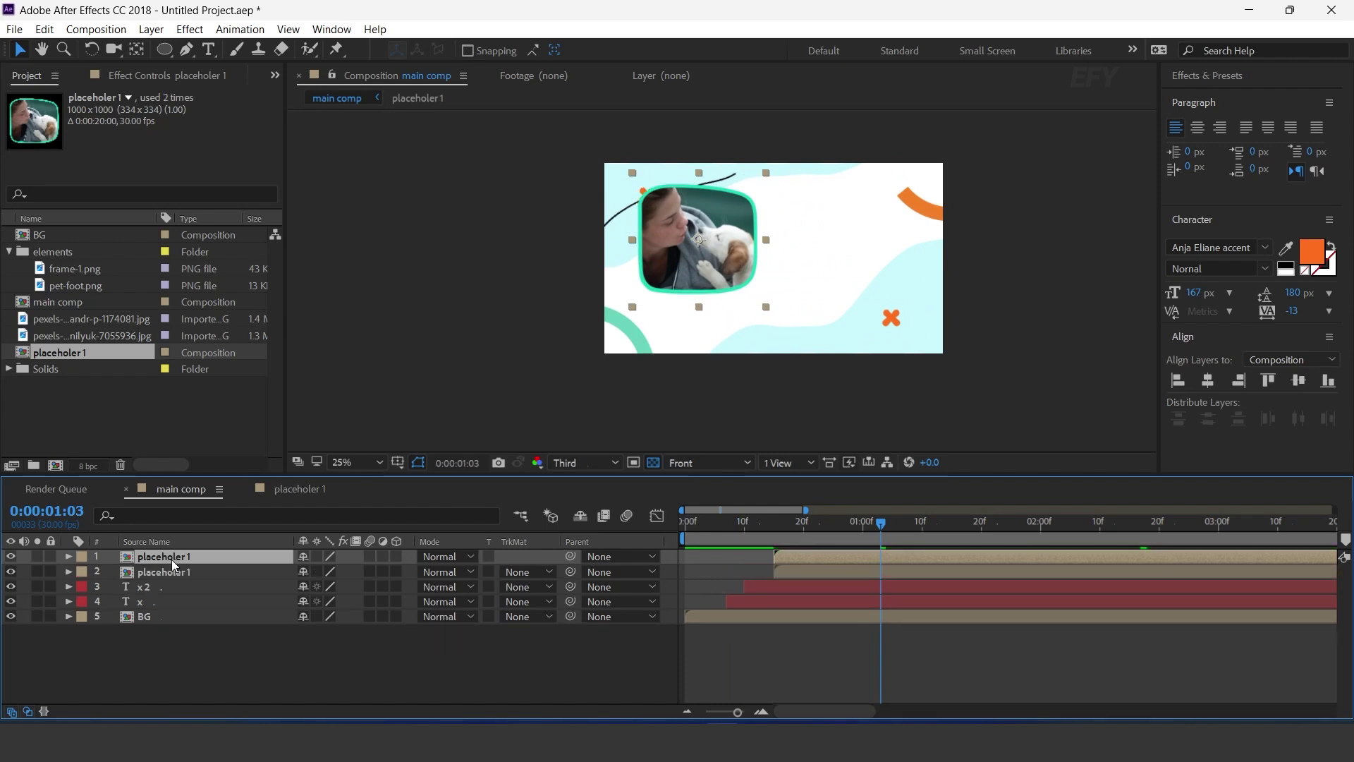
drag(826, 557, 964, 536)
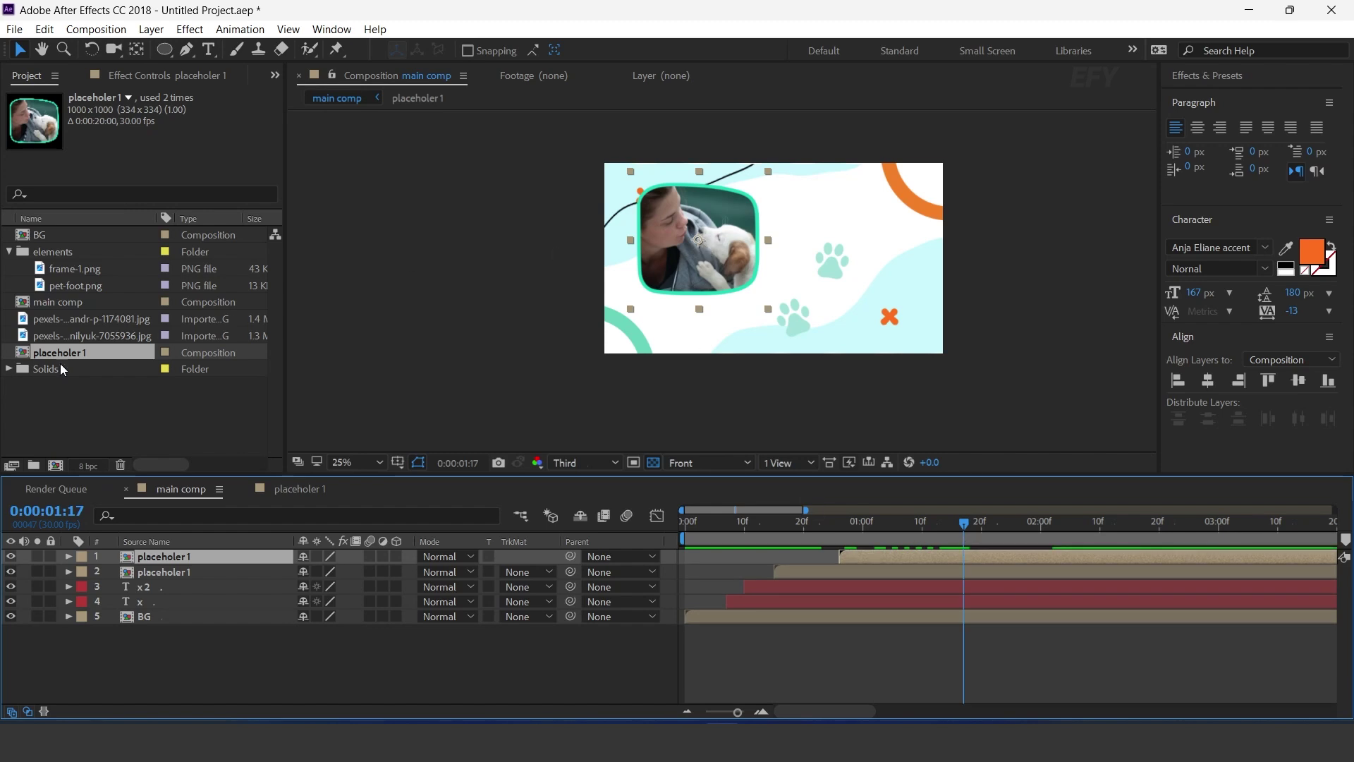
- Duplicate the placeholer 1 composition in the project and make the copy the source of the uppermost layer
click(99, 353)
key(ctrl+d)
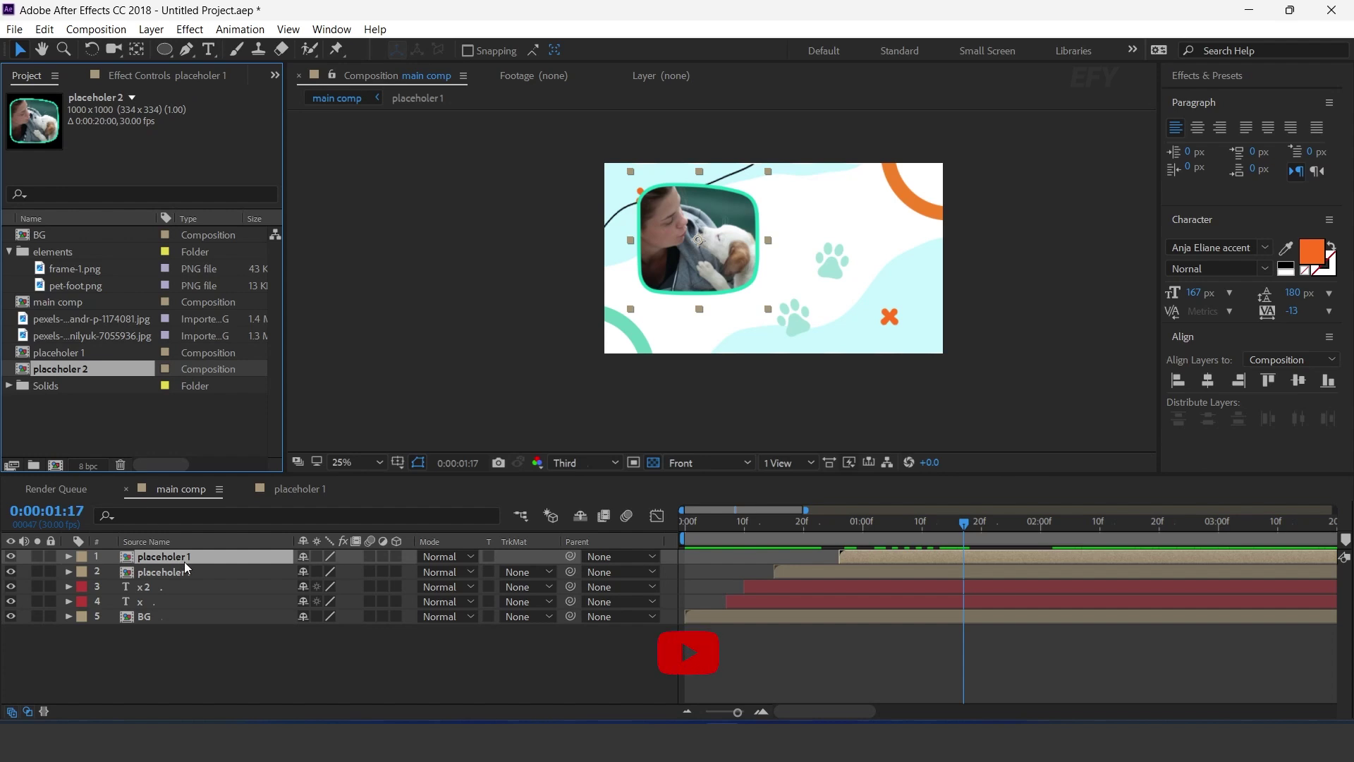
drag(73, 369, 192, 560)
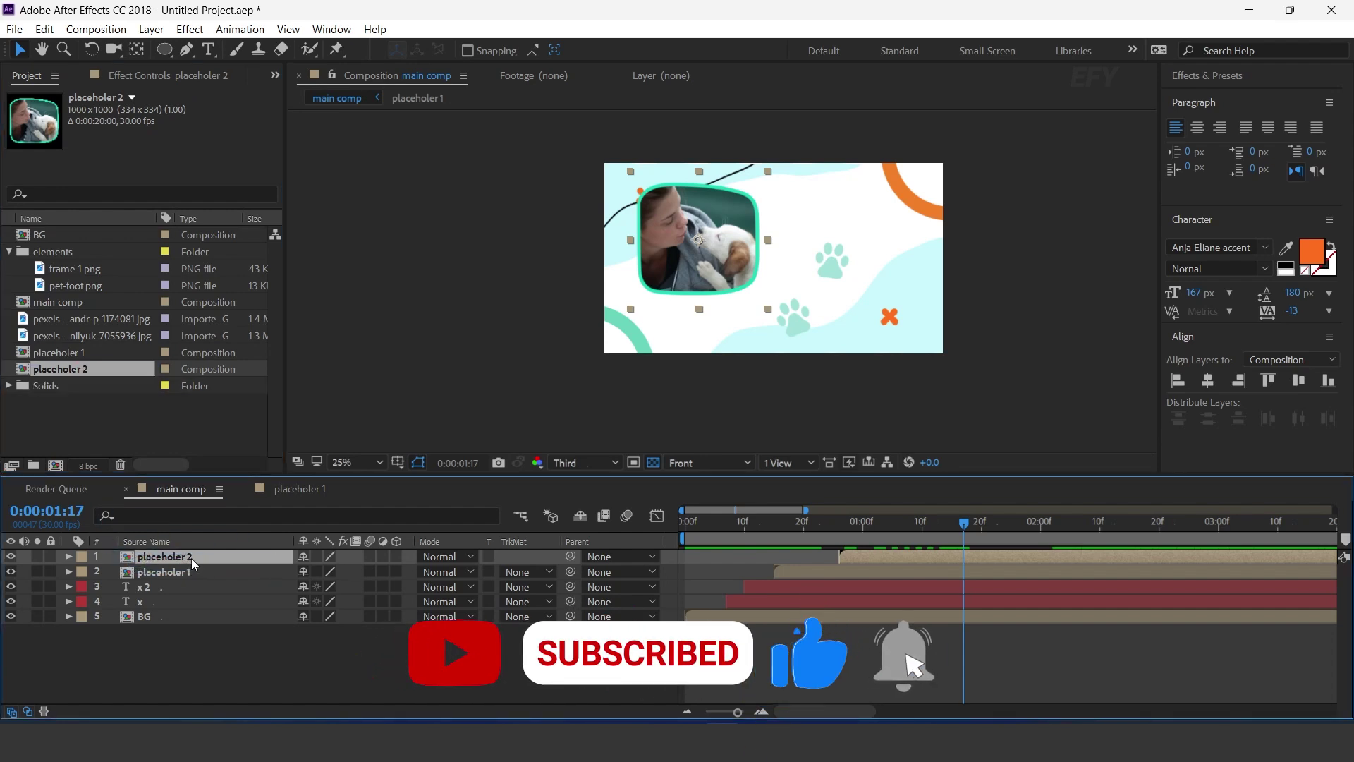
- In the placeholer 2 composition, replace the photo with pexels-pavel-danilyuk-7055936.jpg and scale it to 21%
double_click(189, 556)
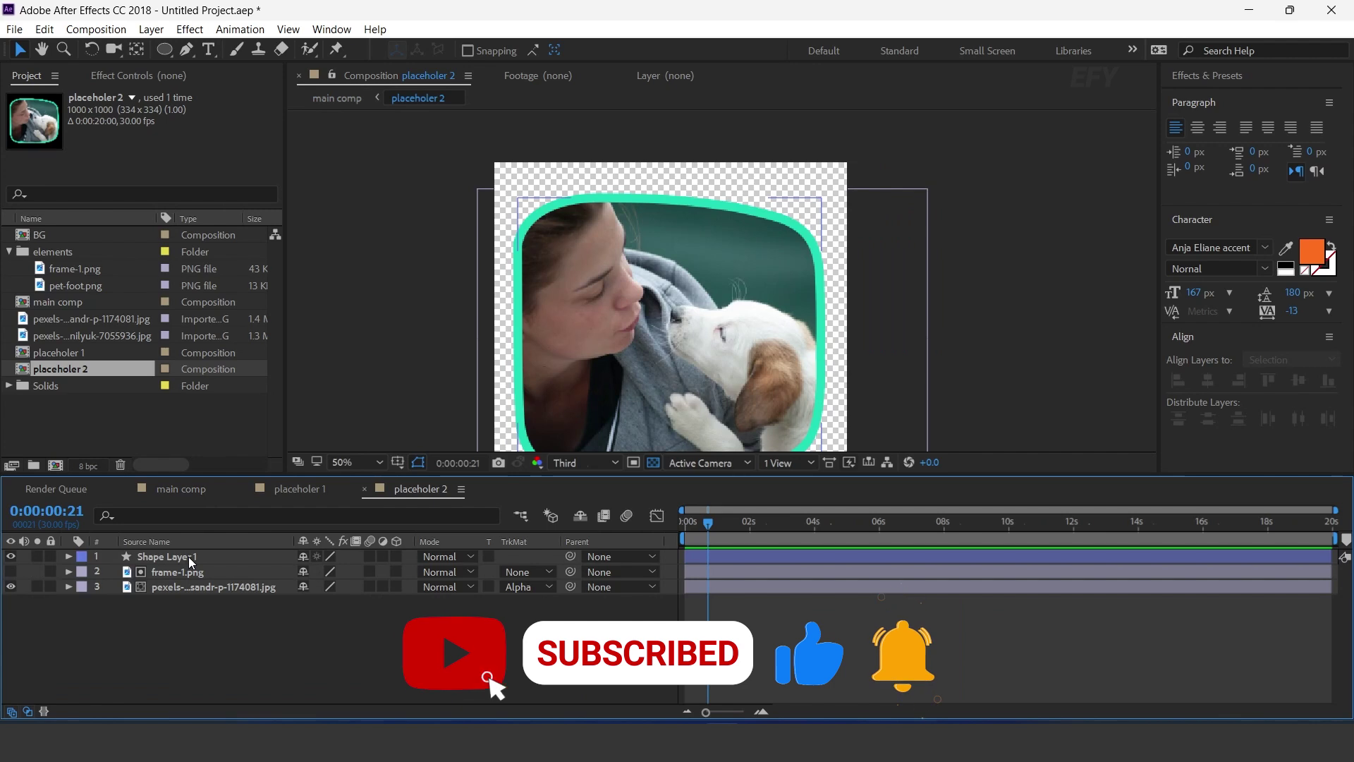
click(209, 588)
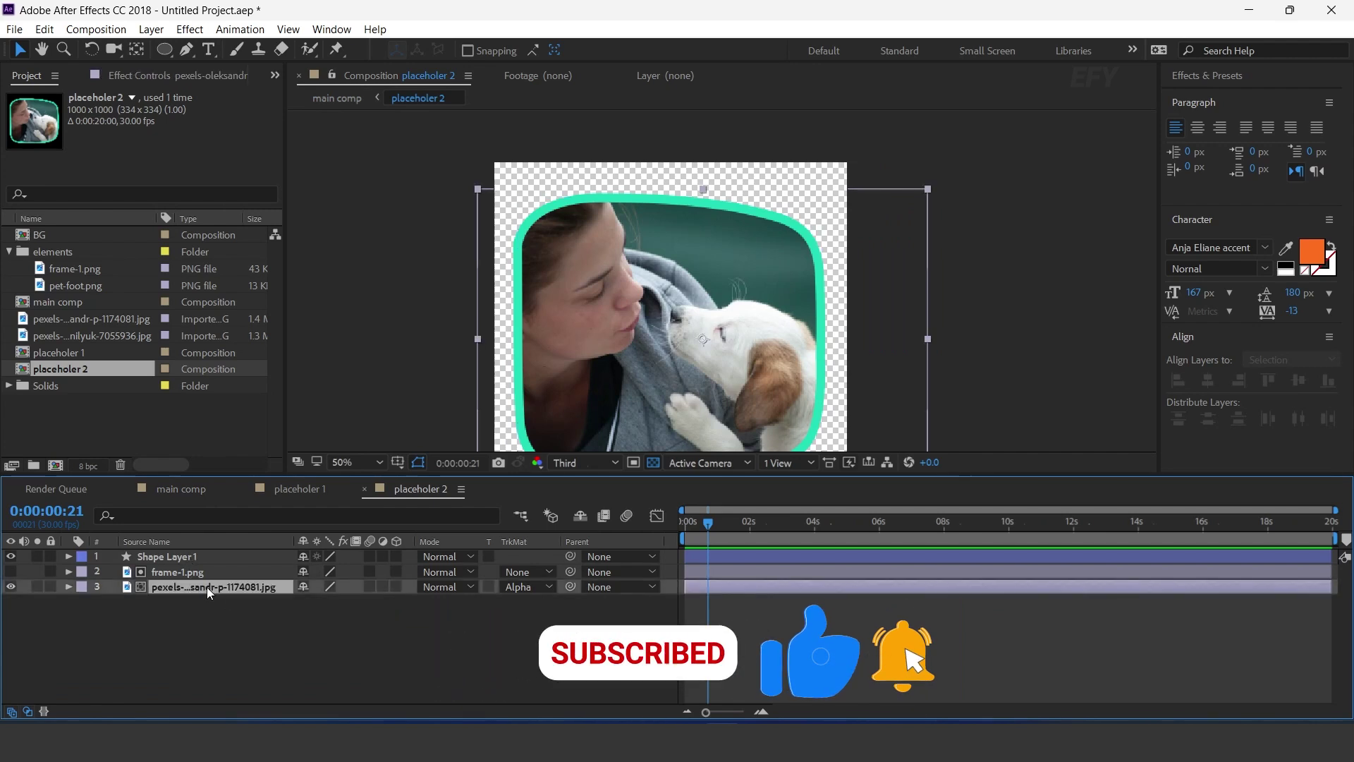
alt+drag(91, 334, 227, 588)
key(s)
drag(334, 604, 327, 604)
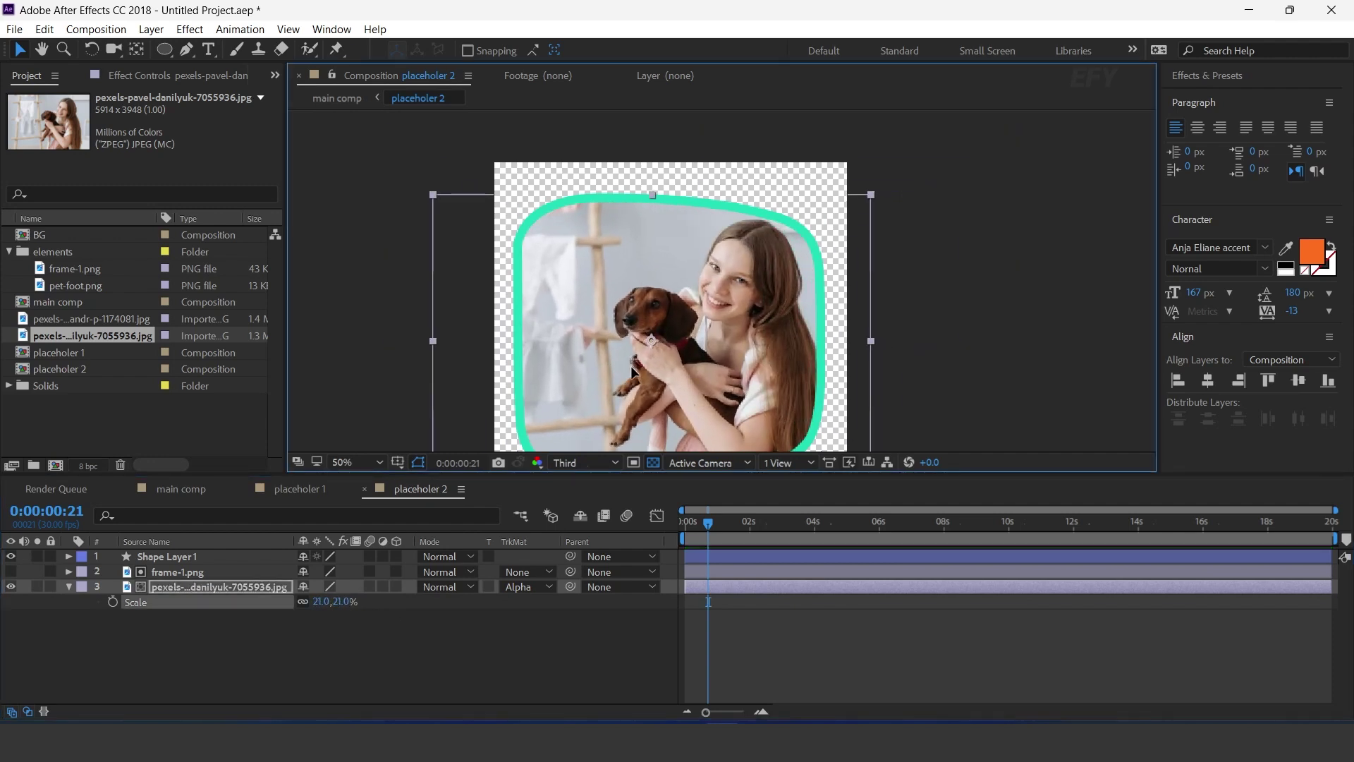
- Set the rotation of the frame-1.png matte layer to 90°
key(comma)
click(227, 577)
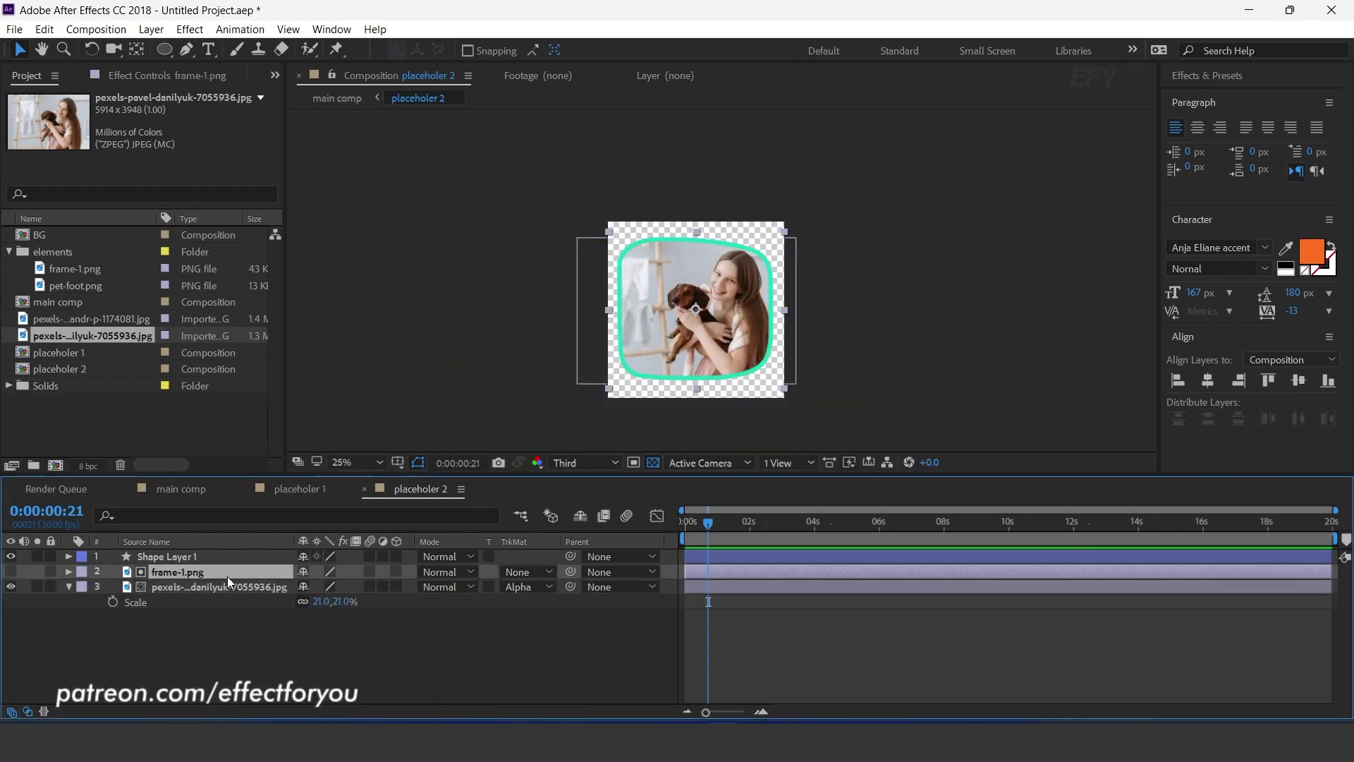
key(r)
drag(317, 586, 355, 588)
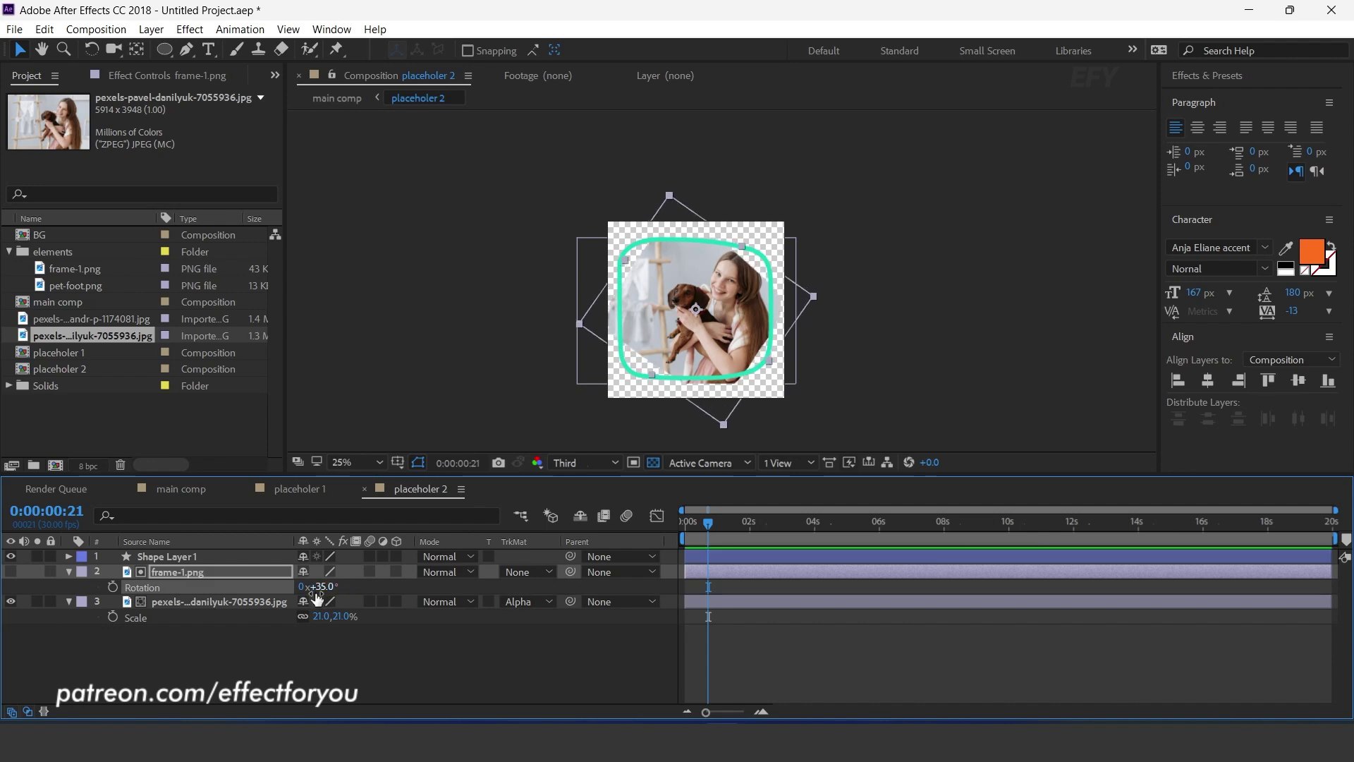
click(321, 589)
text(90)
key(Return)
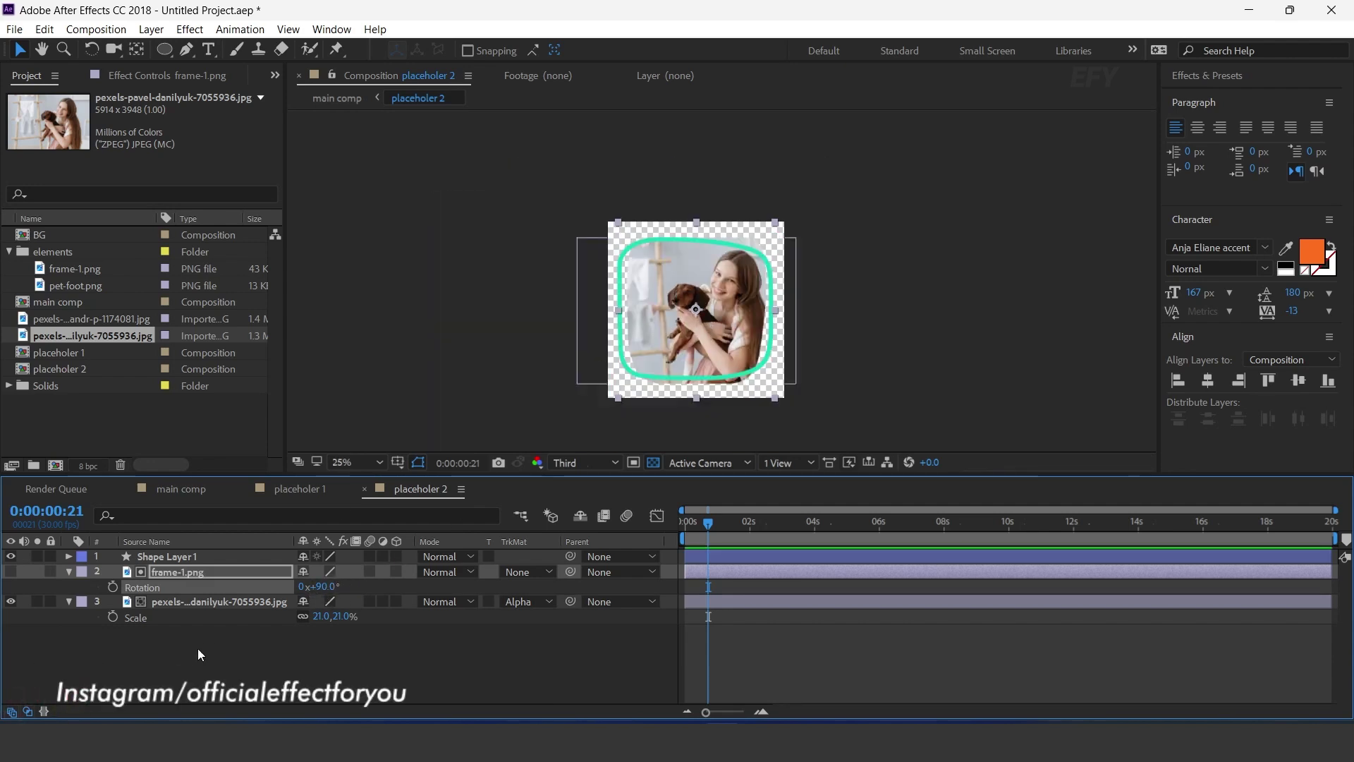
click(68, 572)
- Delete the old outline shape layer, and scale the photo to 23.5% while repositioning it inside the rotated frame
click(184, 589)
key(.)
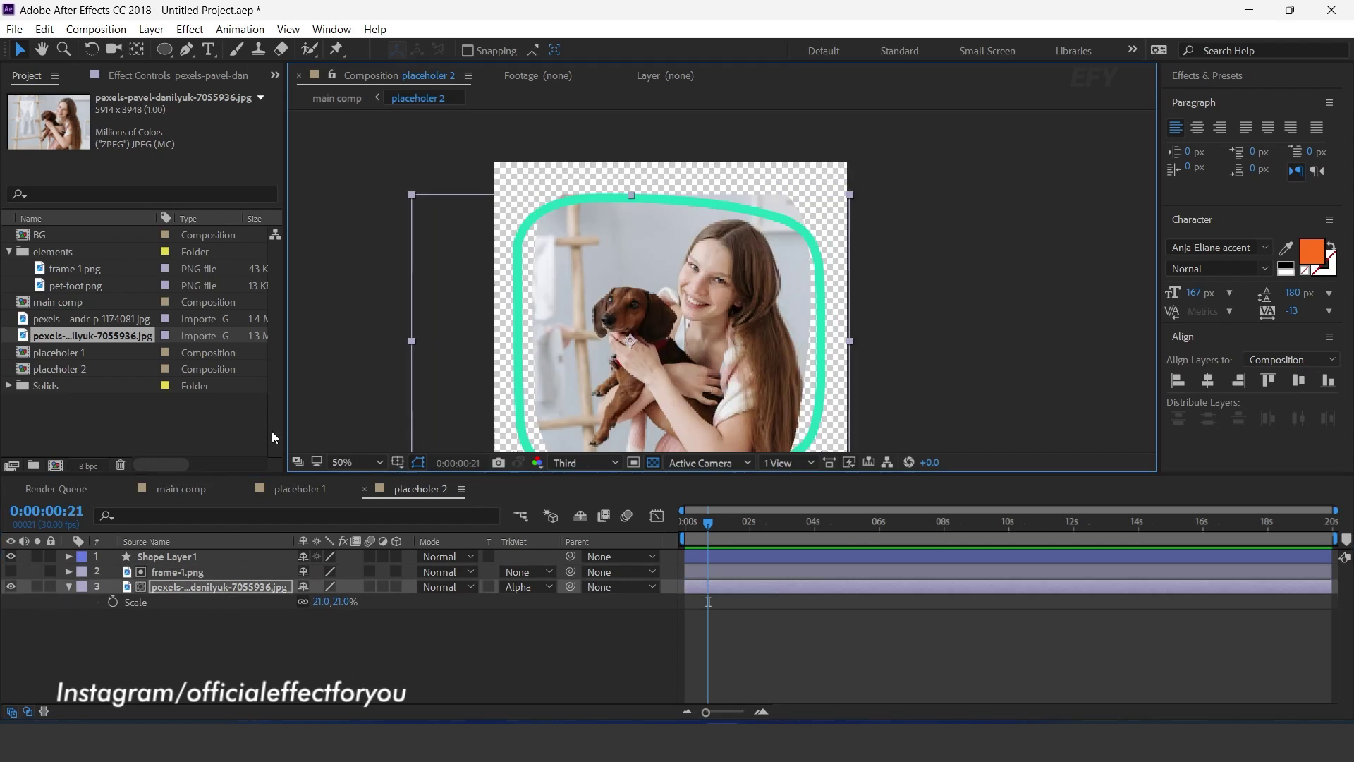
click(180, 555)
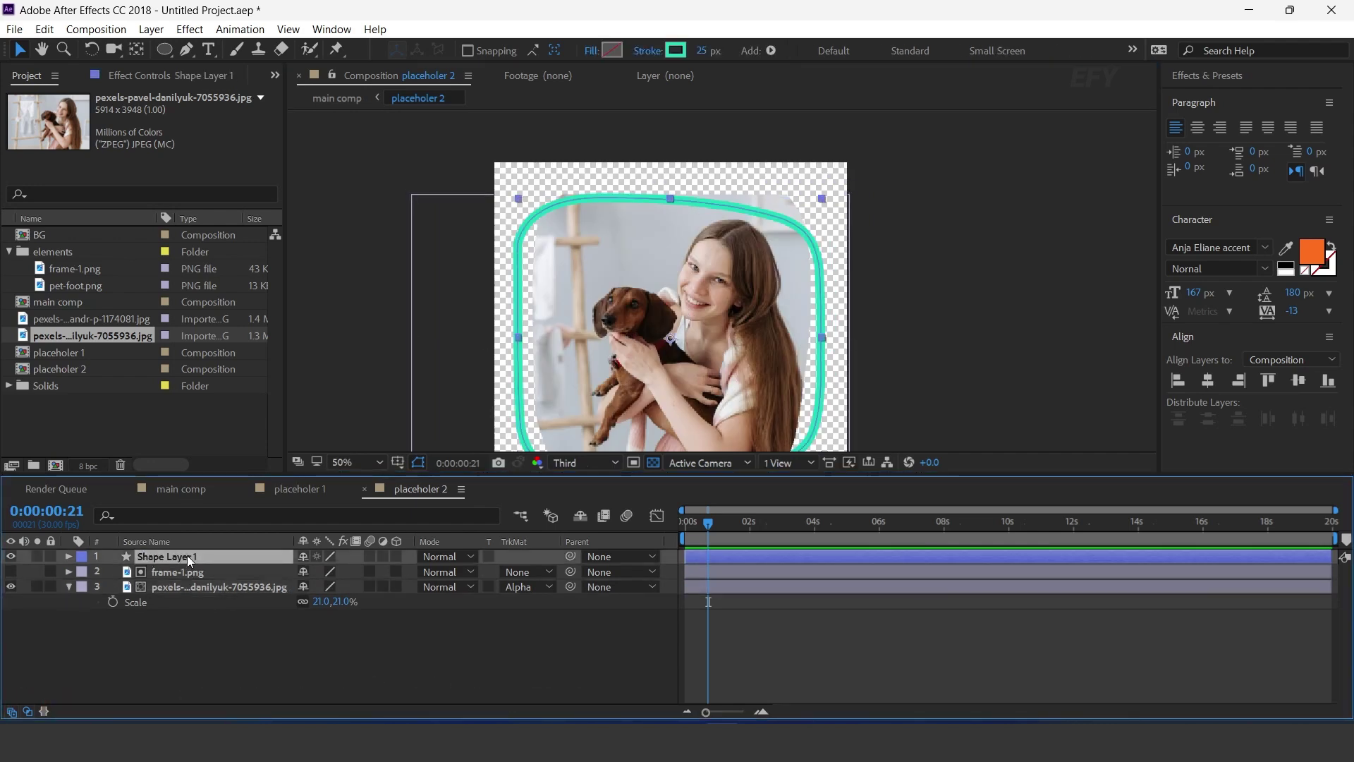
key(Delete)
click(202, 571)
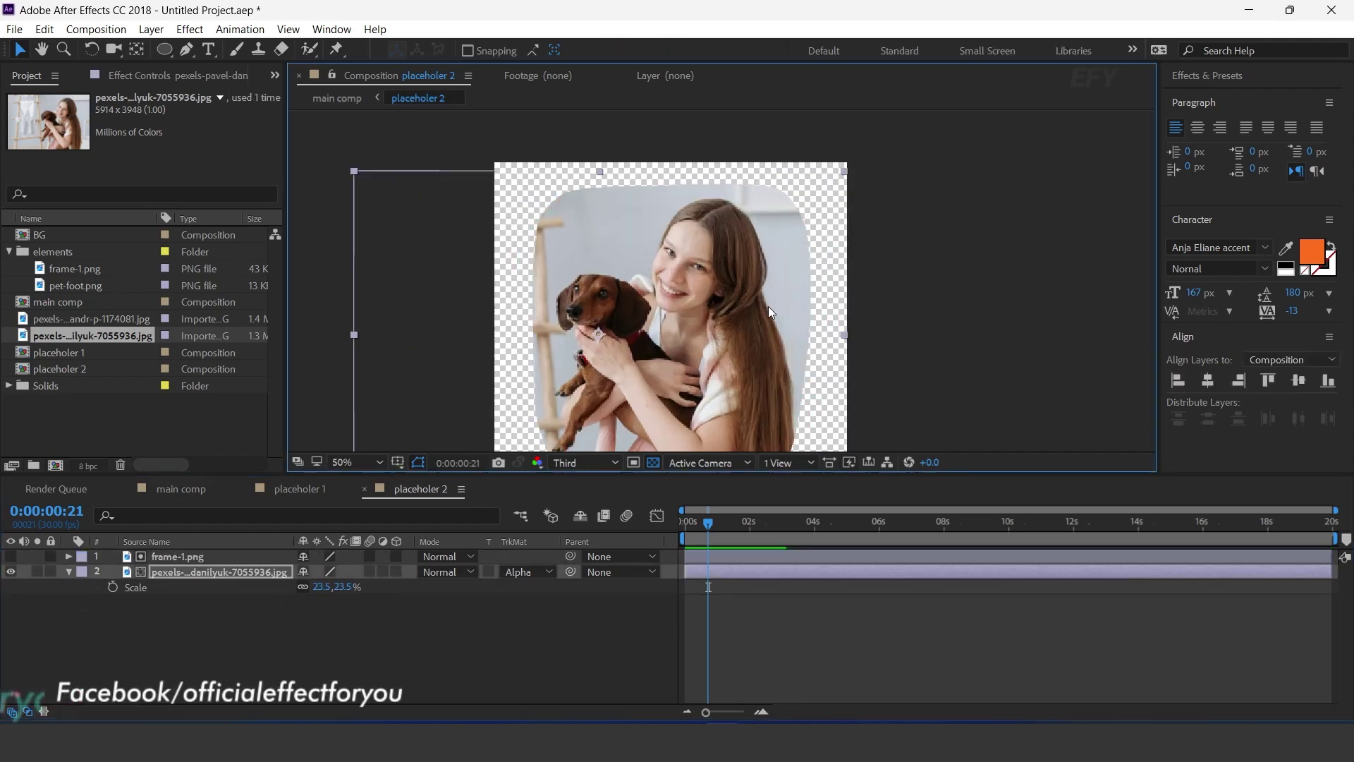
key(comma)
- Draw a closed outline around the photo's rounded edge with the Pen tool, using a 37 px turquoise green stroke and no fill
click(448, 644)
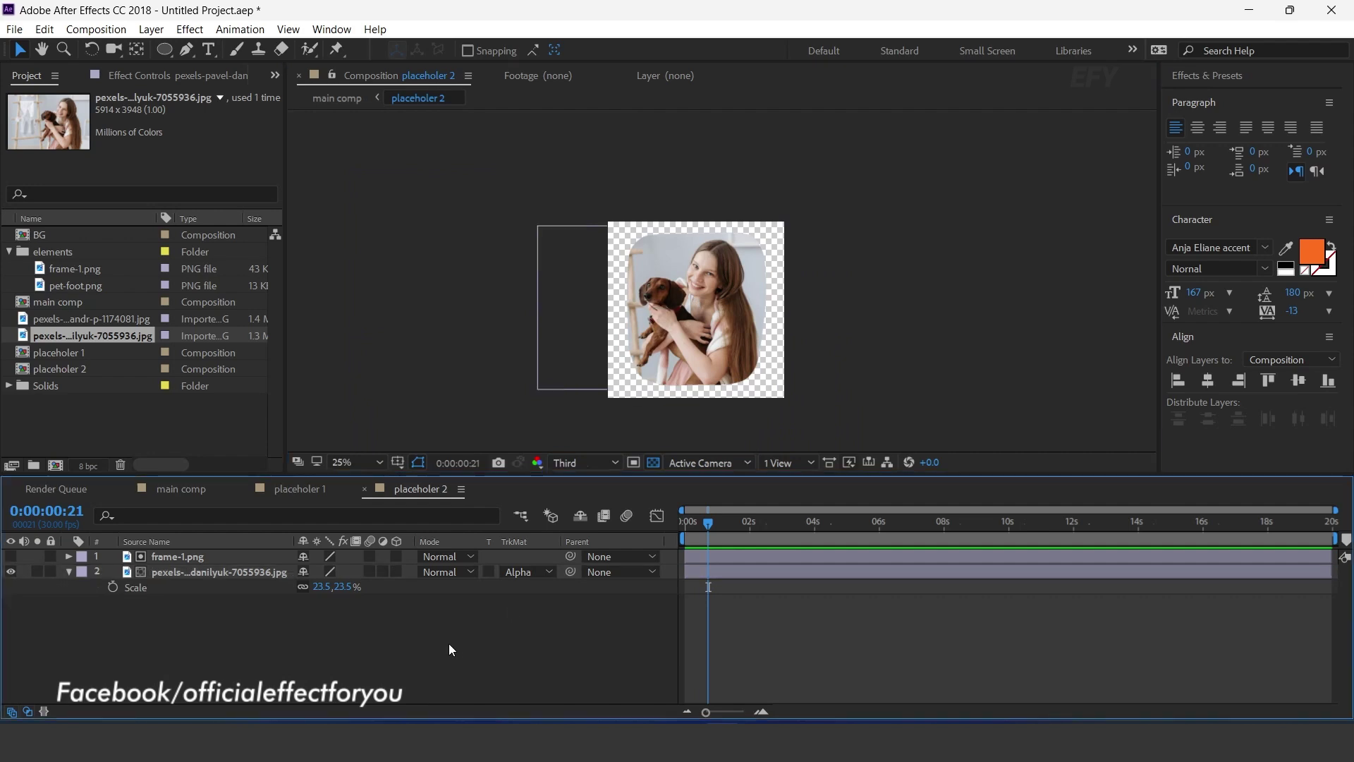
click(190, 50)
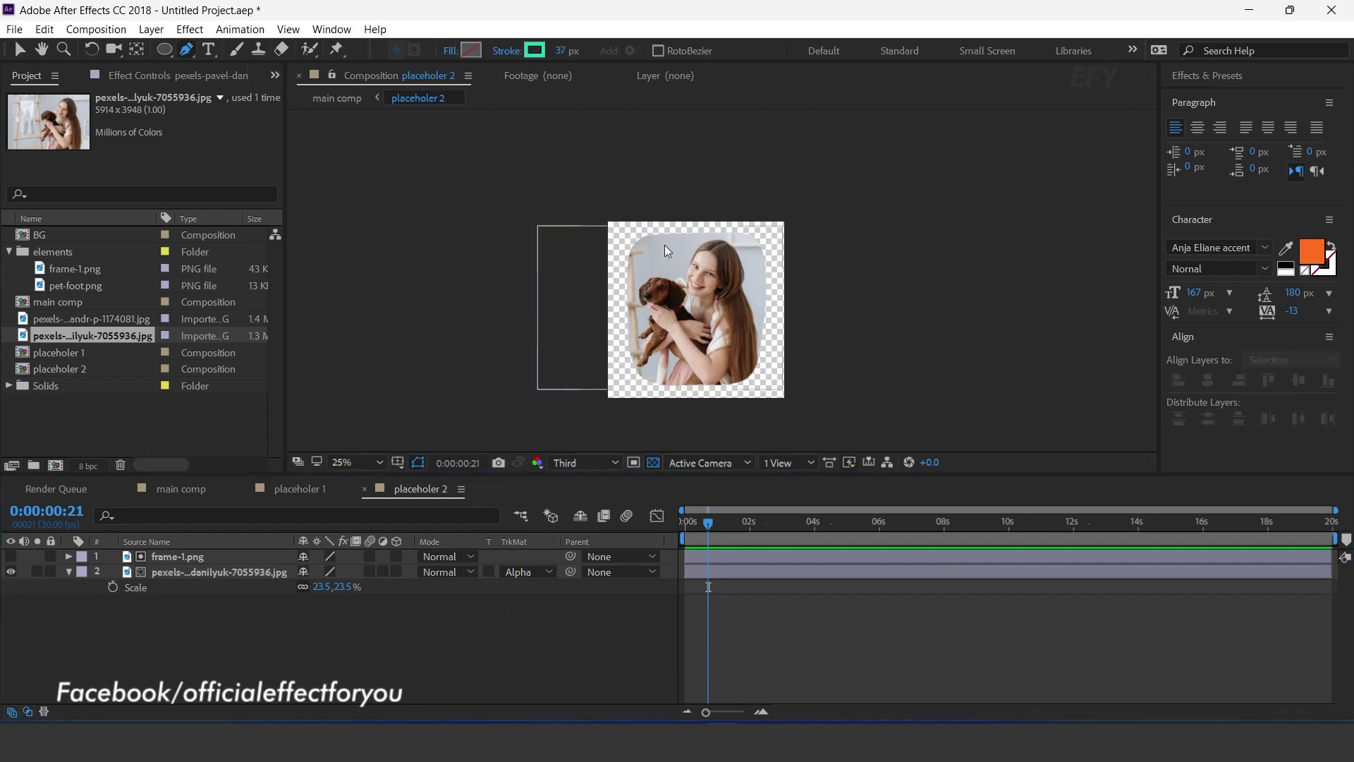
scroll(665, 253, up, 4)
click(522, 299)
drag(630, 203, 723, 197)
click(878, 196)
drag(1010, 208, 1039, 228)
key(space)
drag(1038, 286, 945, 208)
drag(976, 247, 974, 309)
key(space)
mouse_move(975, 415)
mouse_down()
mouse_move(983, 275)
mouse_move(982, 302)
mouse_up()
key(space)
drag(969, 398, 992, 260)
drag(973, 320, 964, 349)
drag(870, 410, 822, 418)
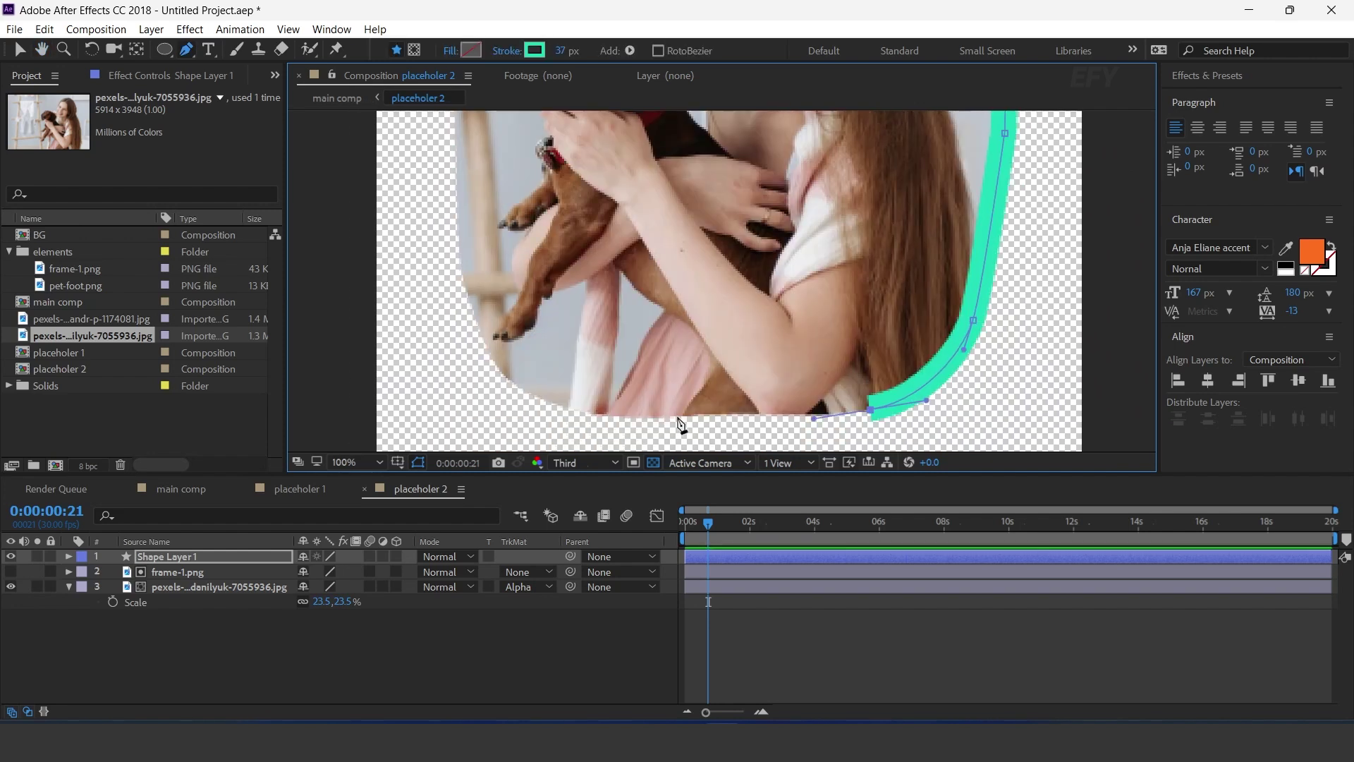
drag(657, 415, 630, 416)
drag(478, 330, 450, 241)
click(454, 149)
key(space)
drag(458, 156, 482, 402)
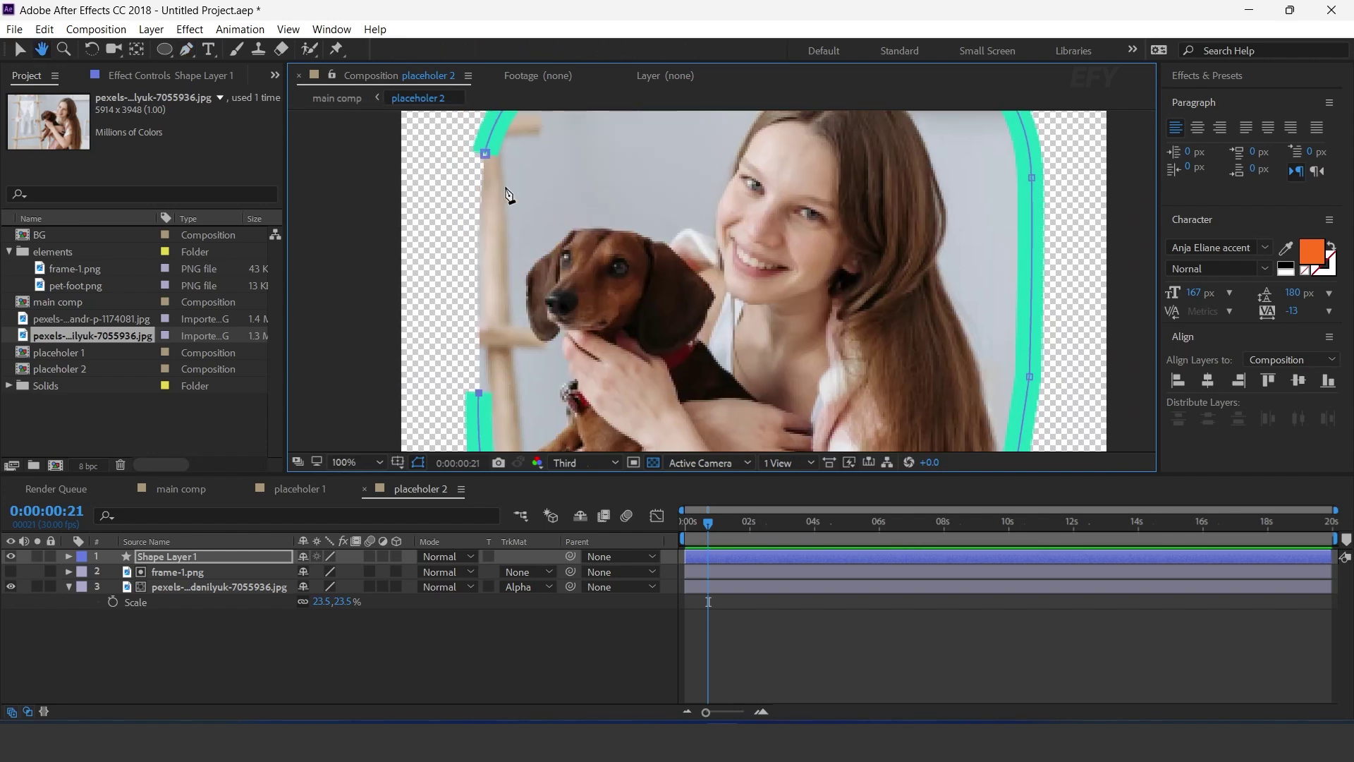
click(493, 164)
scroll(657, 247, down, 2)
key(ctrl+shift+a)
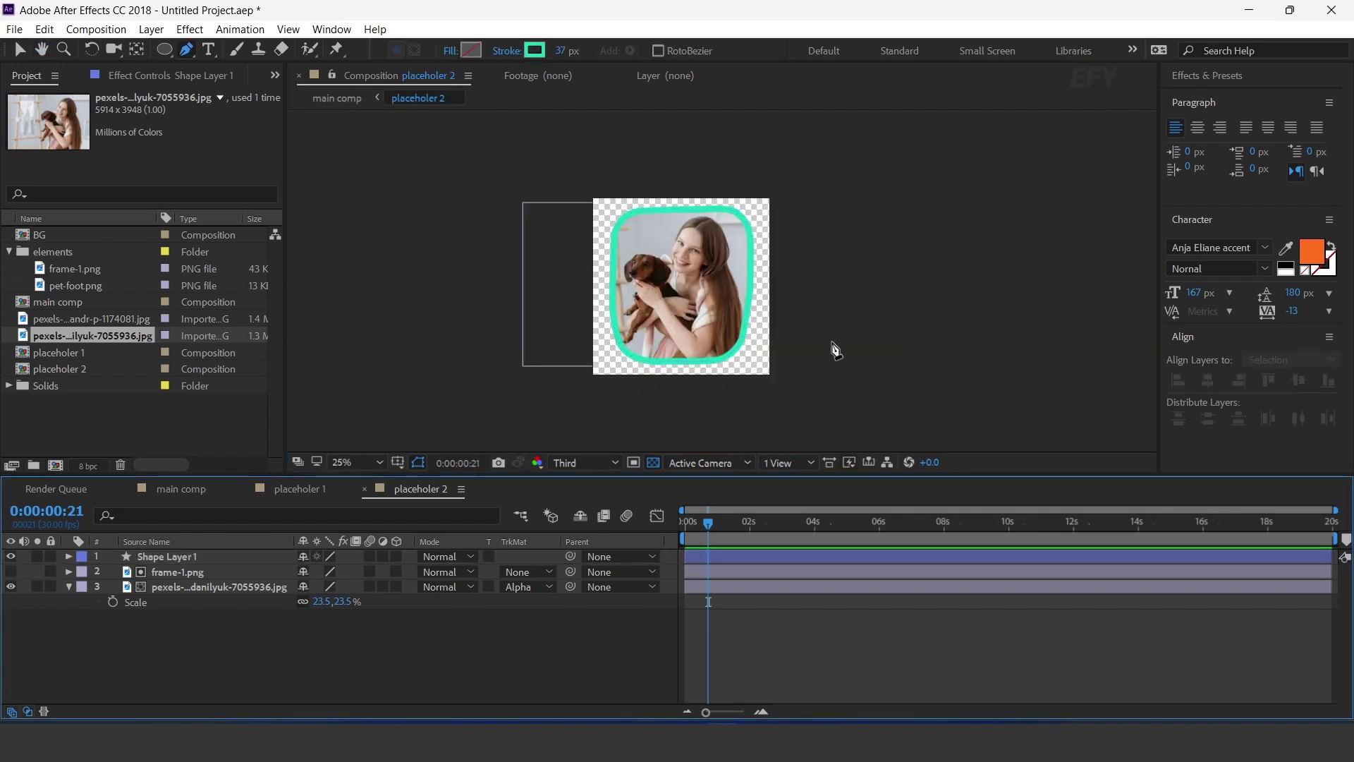
- Return to main comp and move the placeholer 2 layer so it overlaps the lower-right part of the first photo
click(182, 489)
key(v)
drag(713, 243, 748, 282)
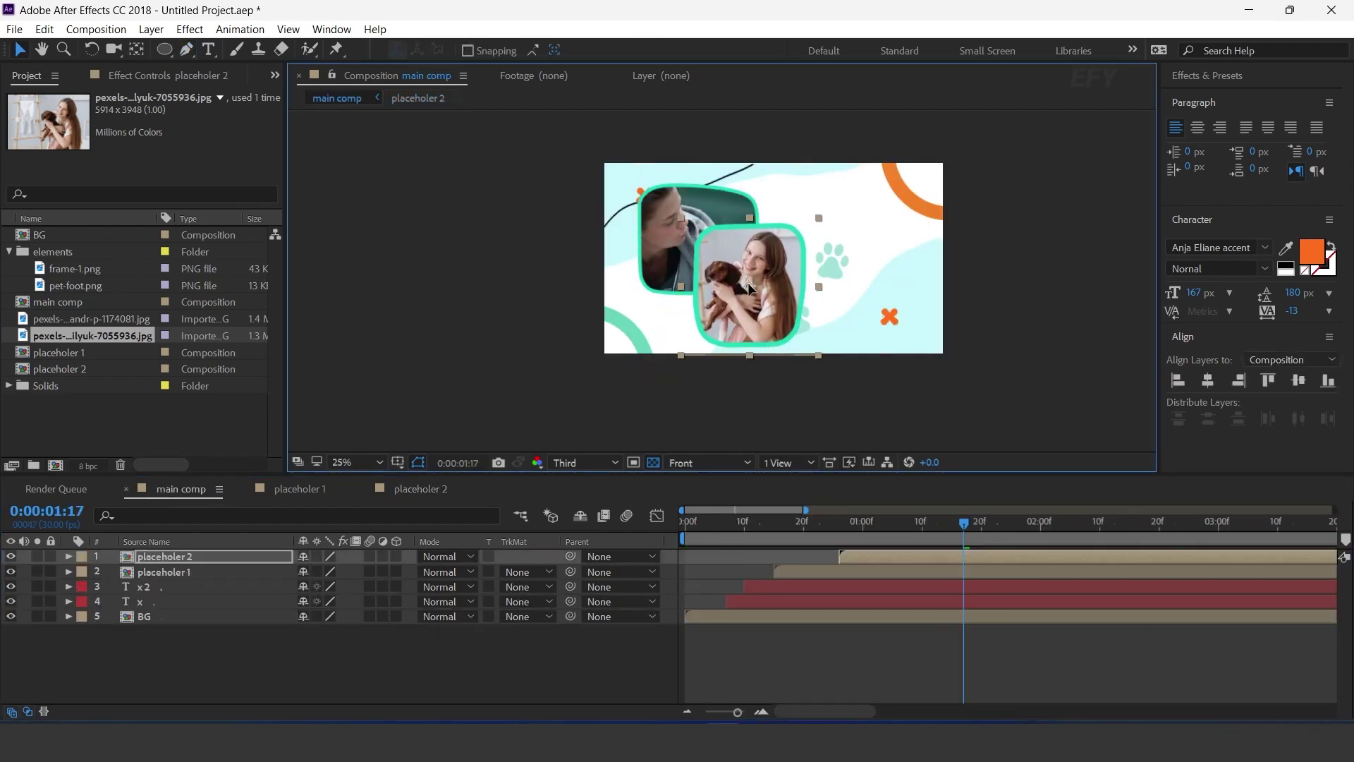
- Set the placeholer 2 layer's Scale keyframe at 0:00:01:02 to 57% and move the photo slightly down
scroll(751, 282, up, 2)
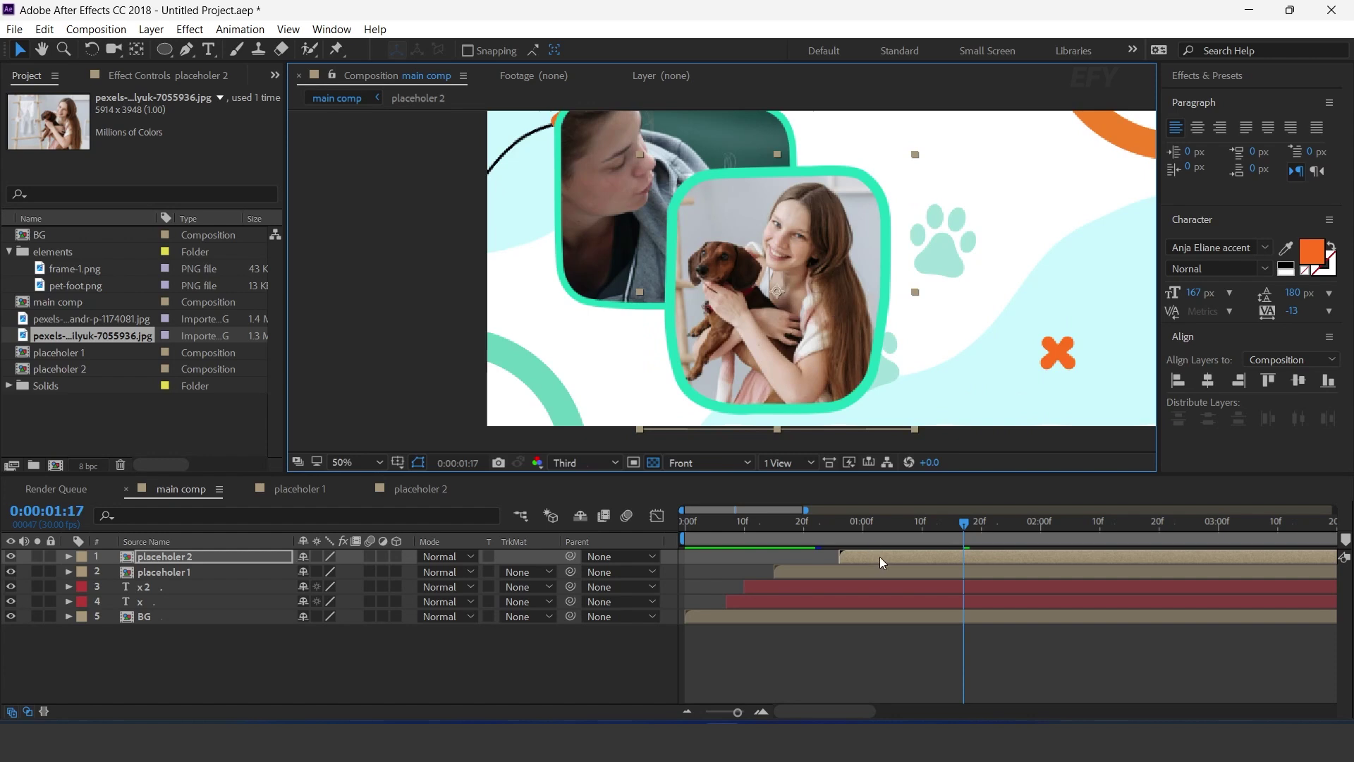
key(s)
click(9, 571)
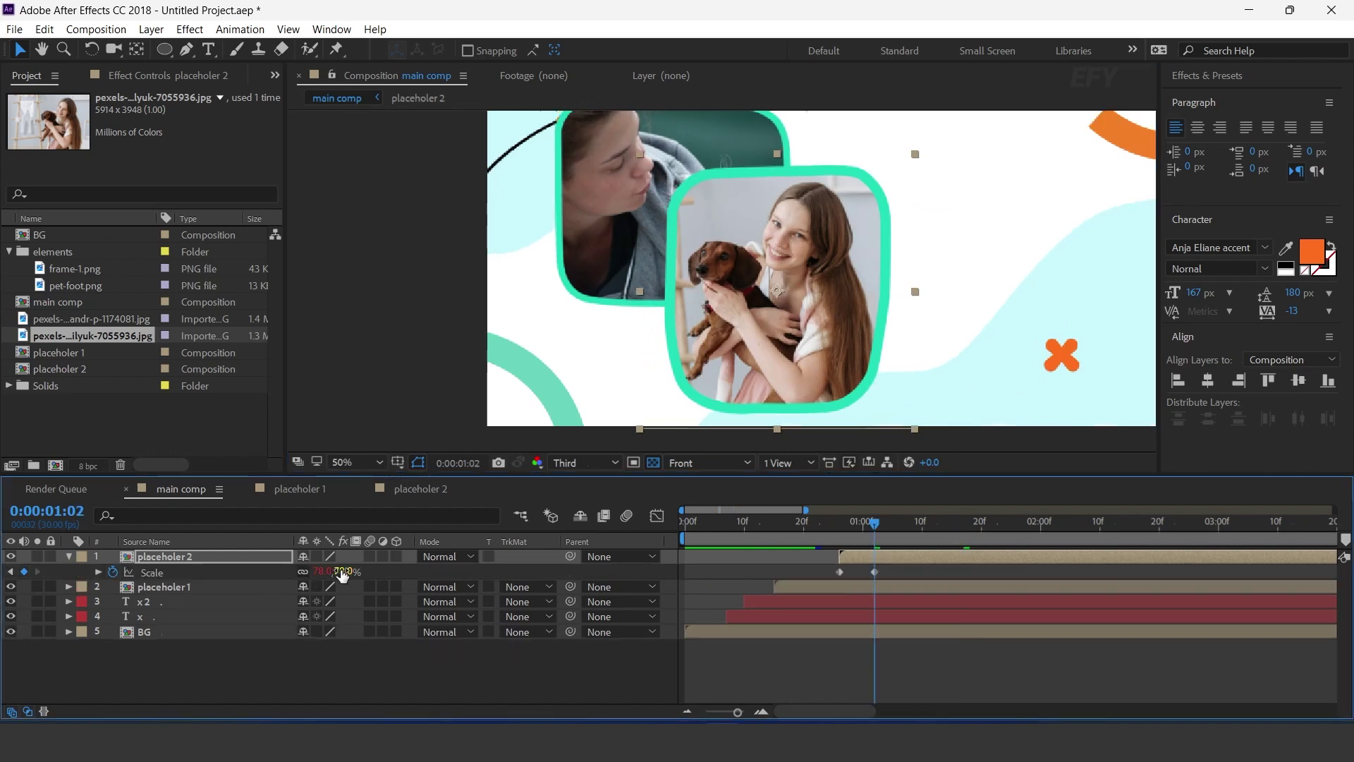
drag(338, 572, 323, 571)
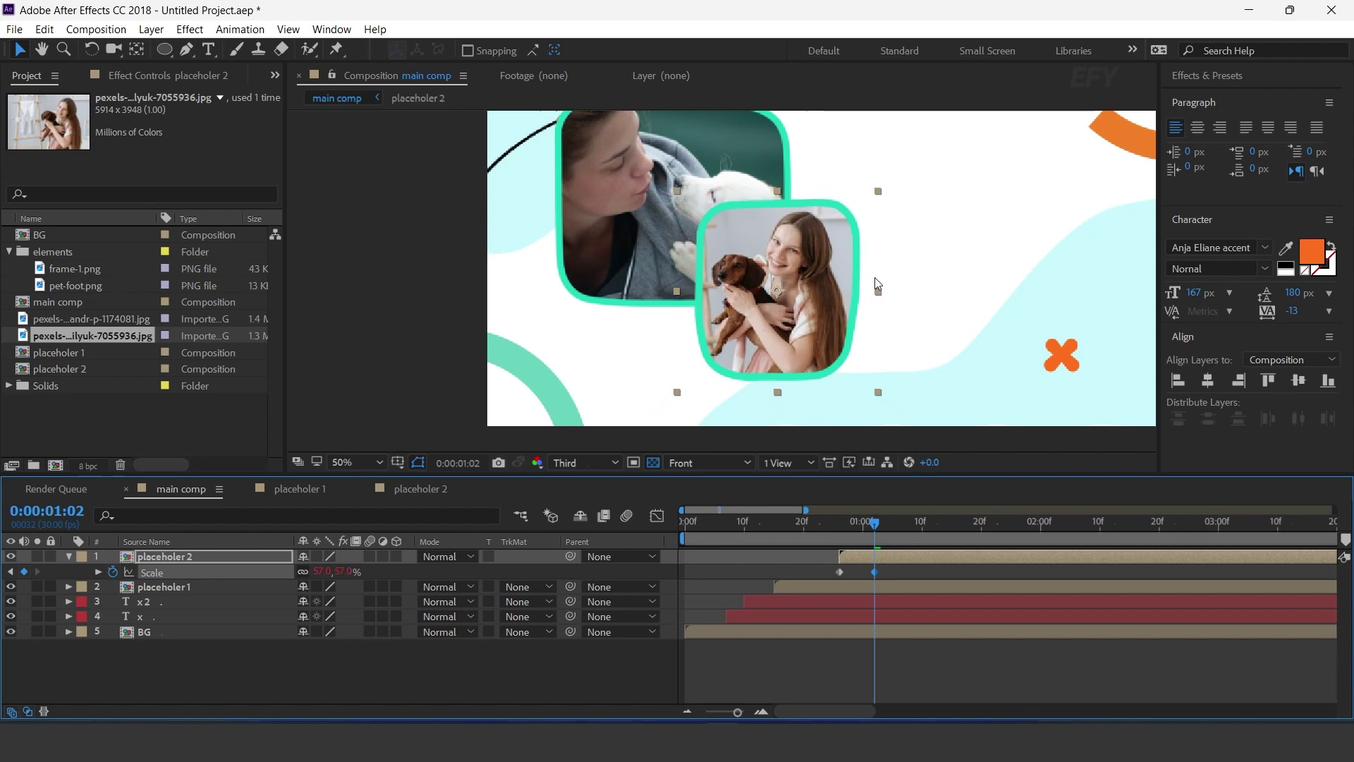
drag(785, 298, 782, 320)
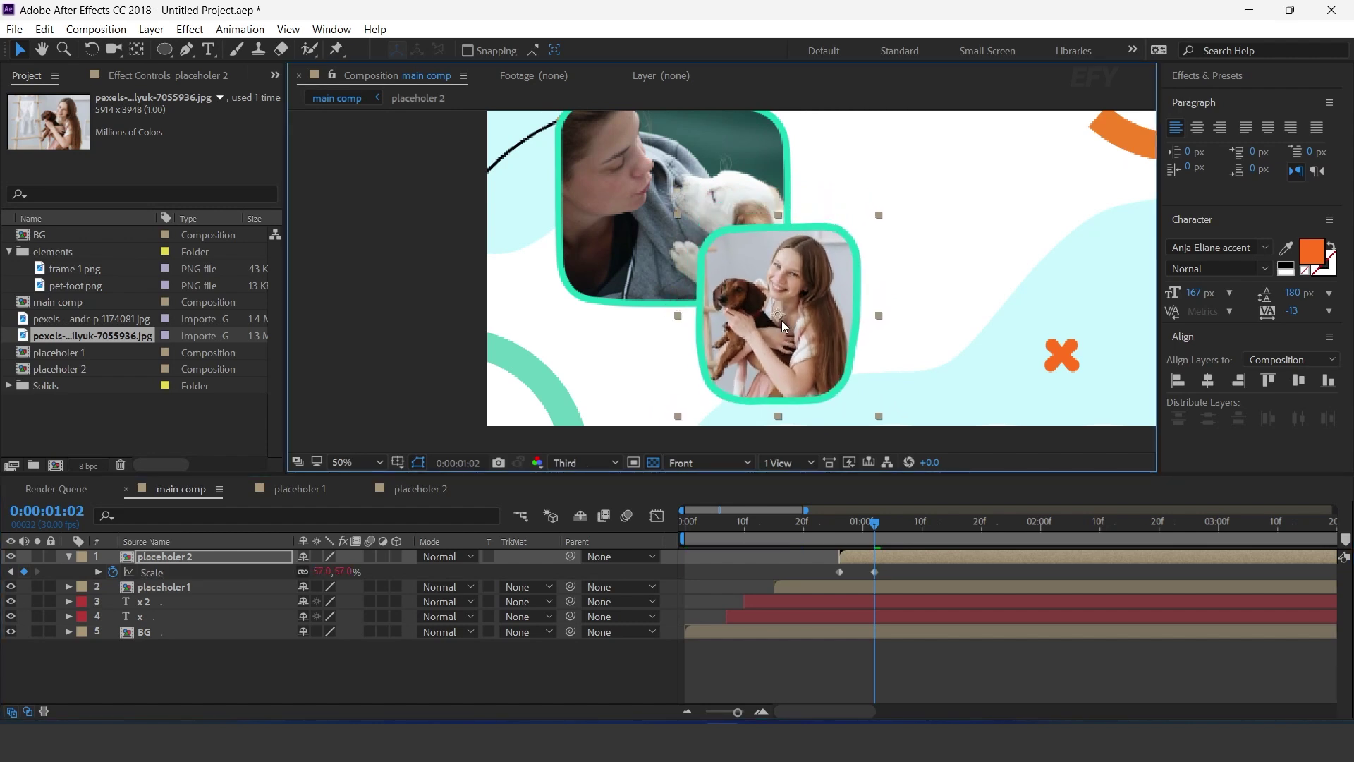
scroll(782, 321, down, 2)
- Preview the animation of both photos from frame 10 and set the current time to 0:00:02:12
click(744, 522)
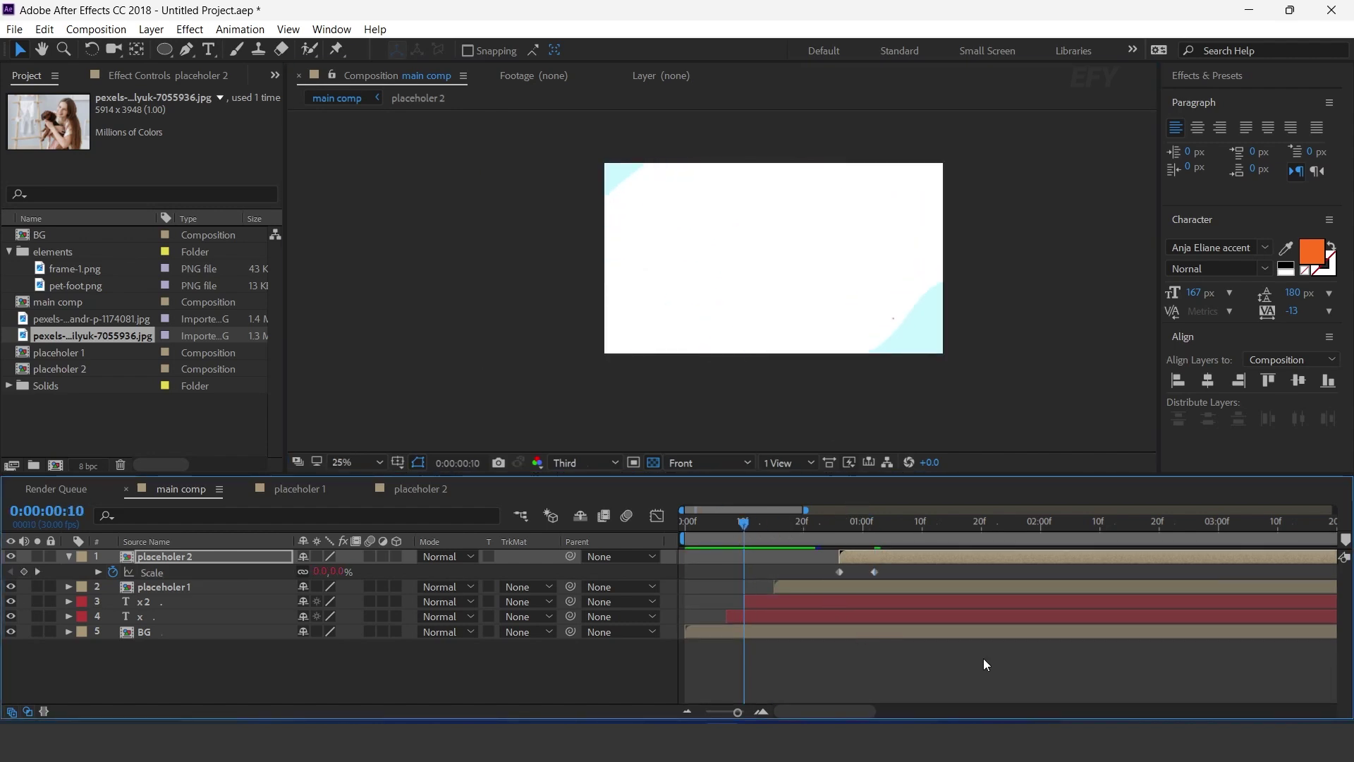
key(space)
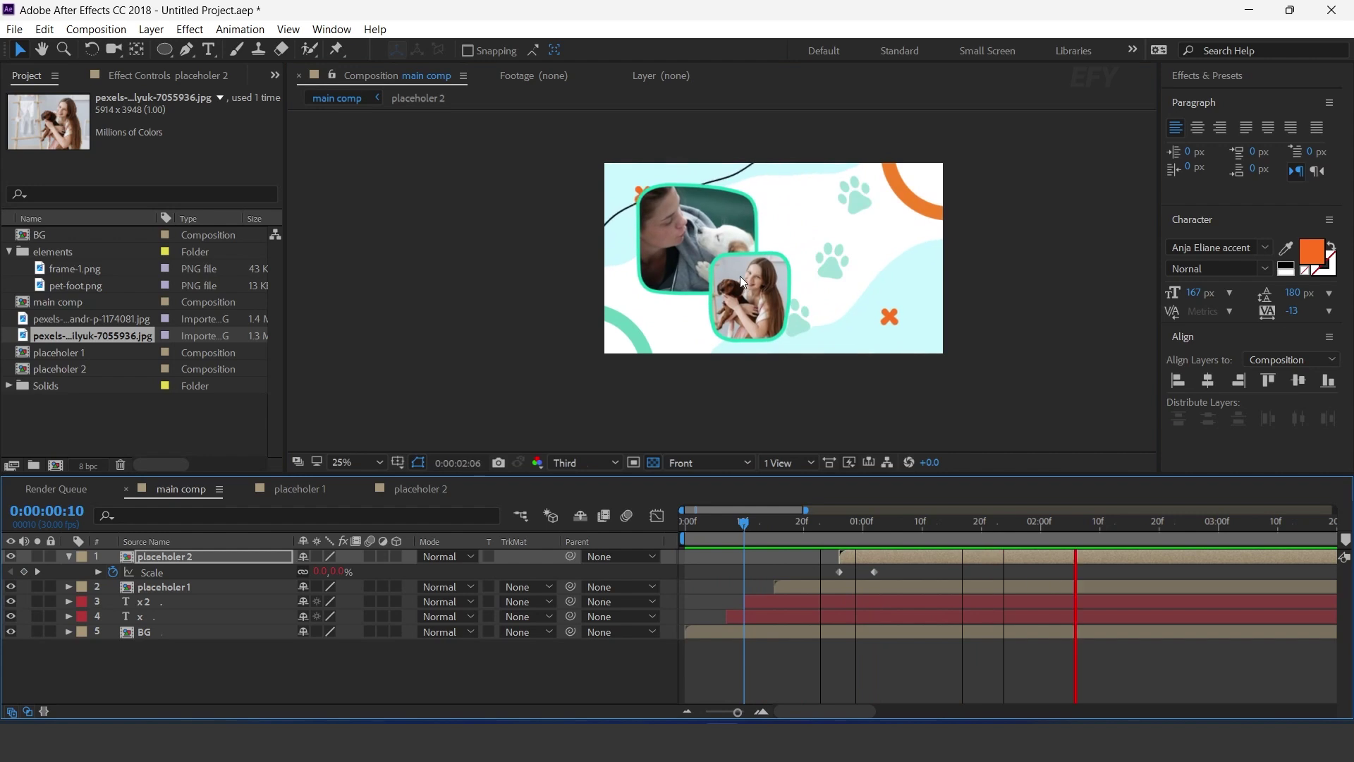
click(378, 649)
click(67, 557)
drag(1146, 525, 1112, 536)
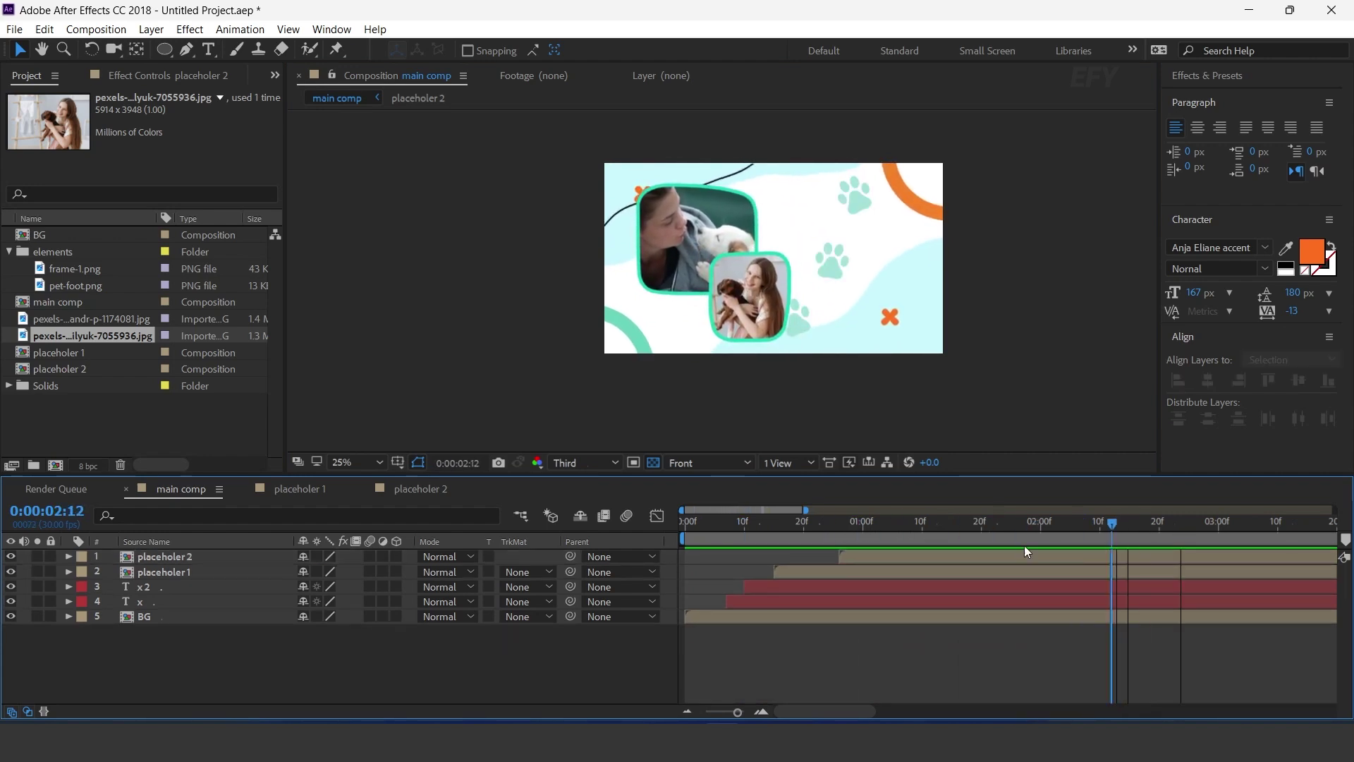
- Create a new composition named discount, 400 px wide and 400 px high
scroll(547, 300, up, 1)
click(175, 435)
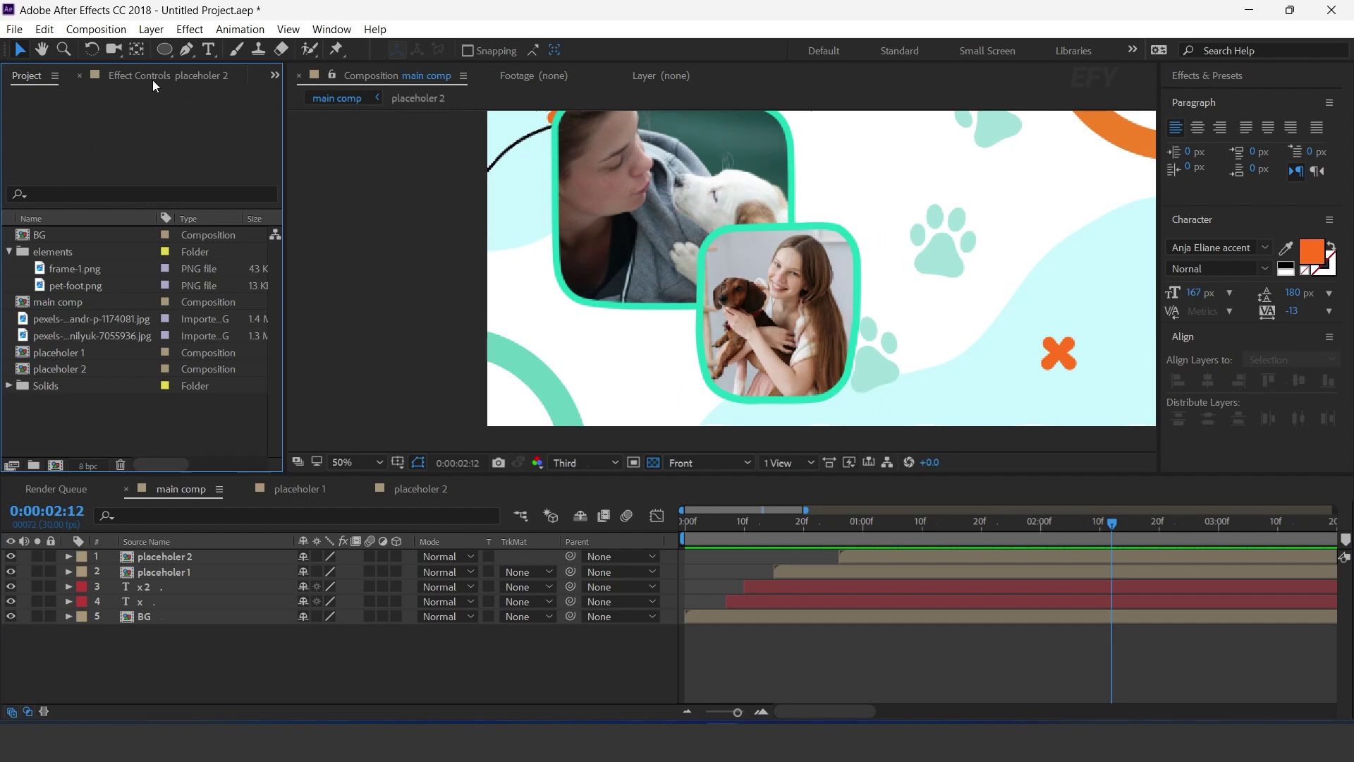
click(56, 466)
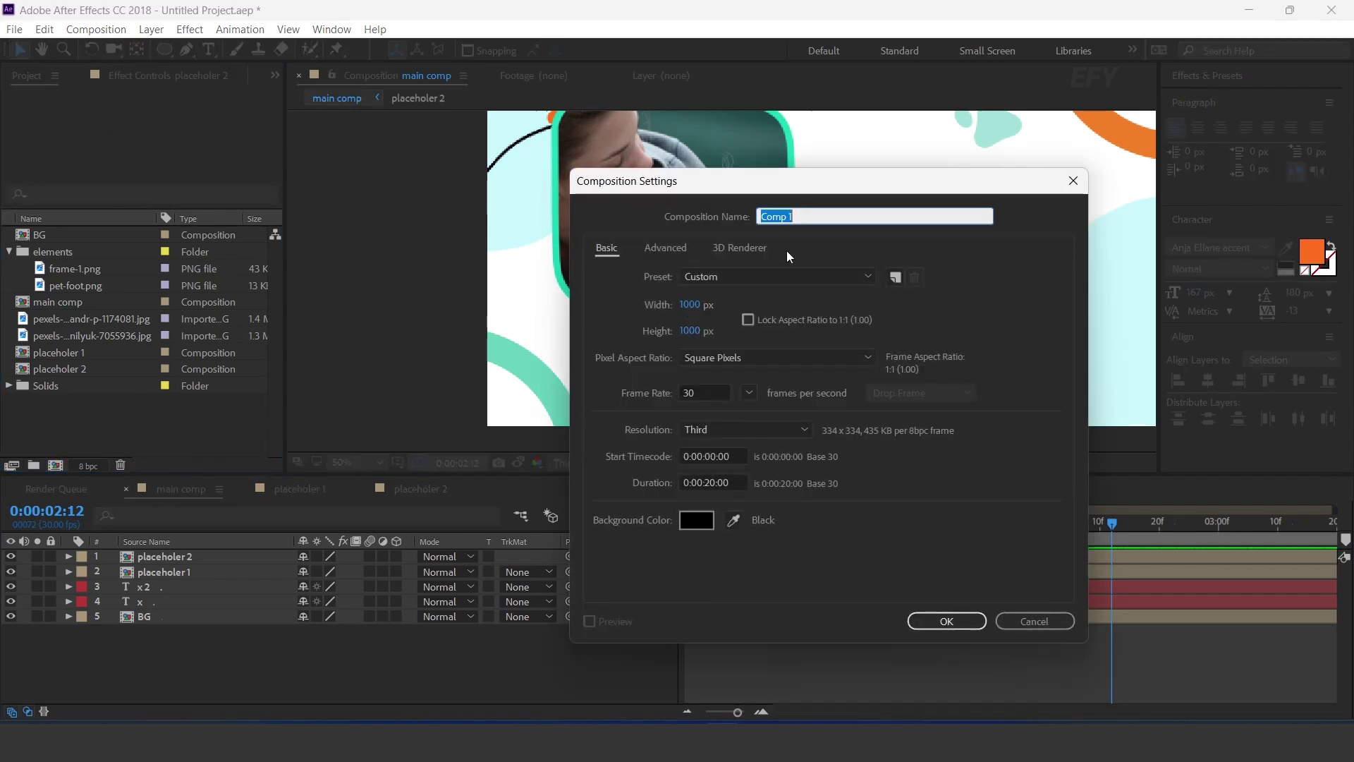
text(dis)
click(687, 305)
text(400)
key(Tab)
text(400)
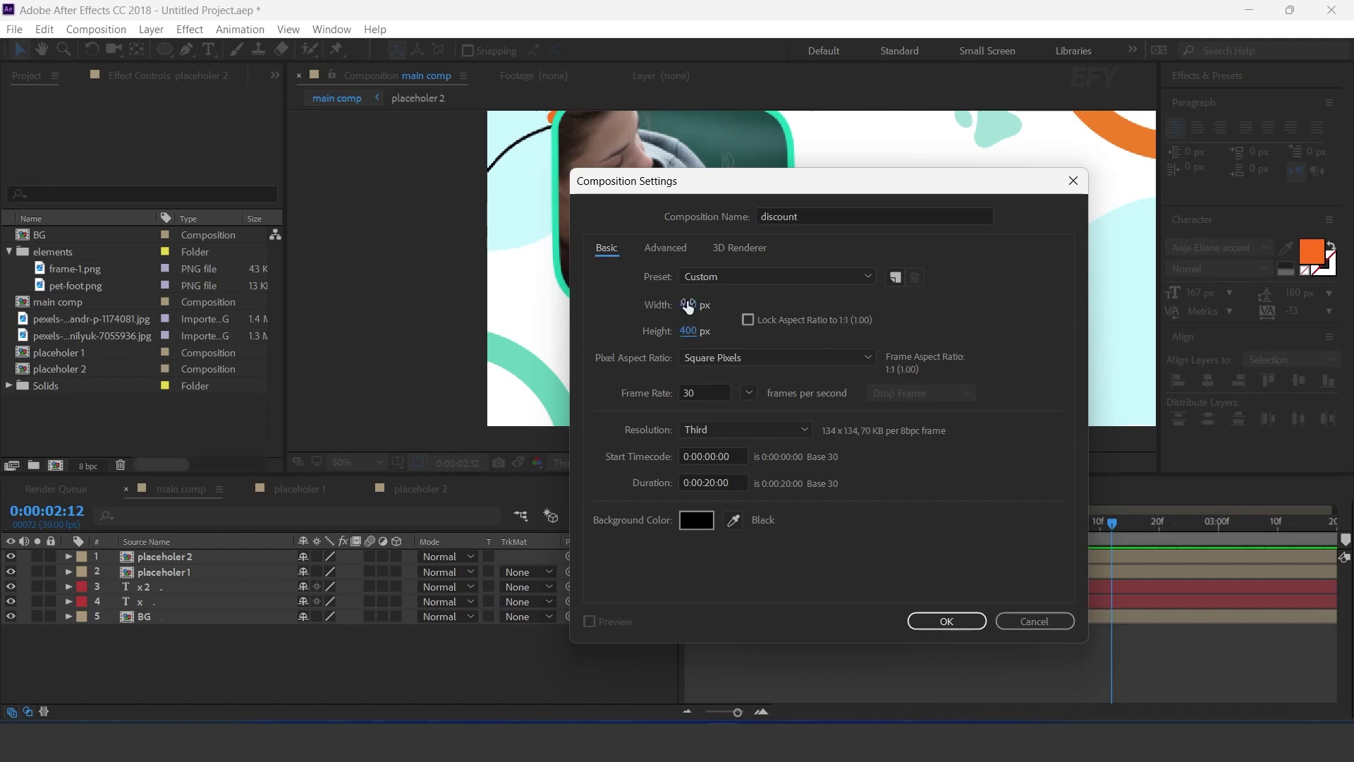
key(Return)
- Draw a green-filled circle without a stroke that nearly fills the discount composition and move it to the centre
click(164, 49)
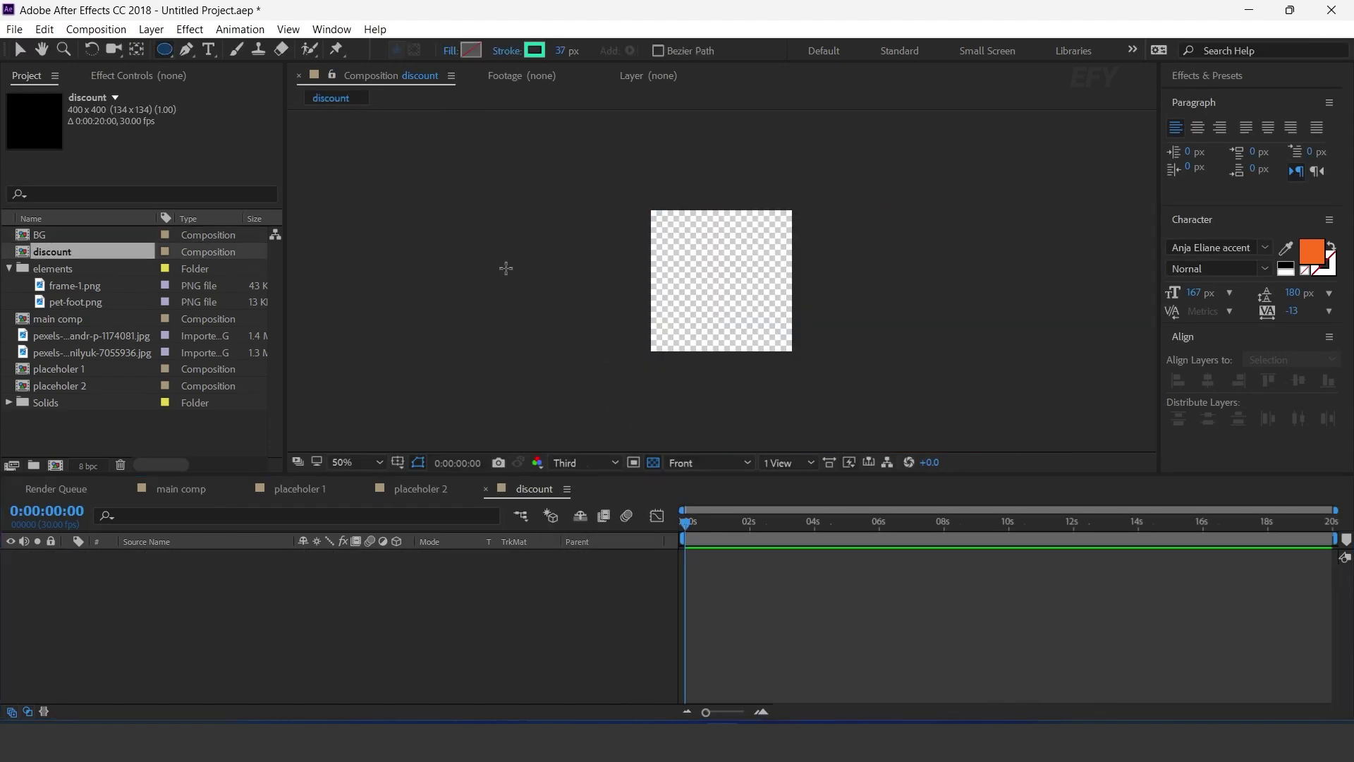
key(period)
key(space)
drag(722, 320, 695, 319)
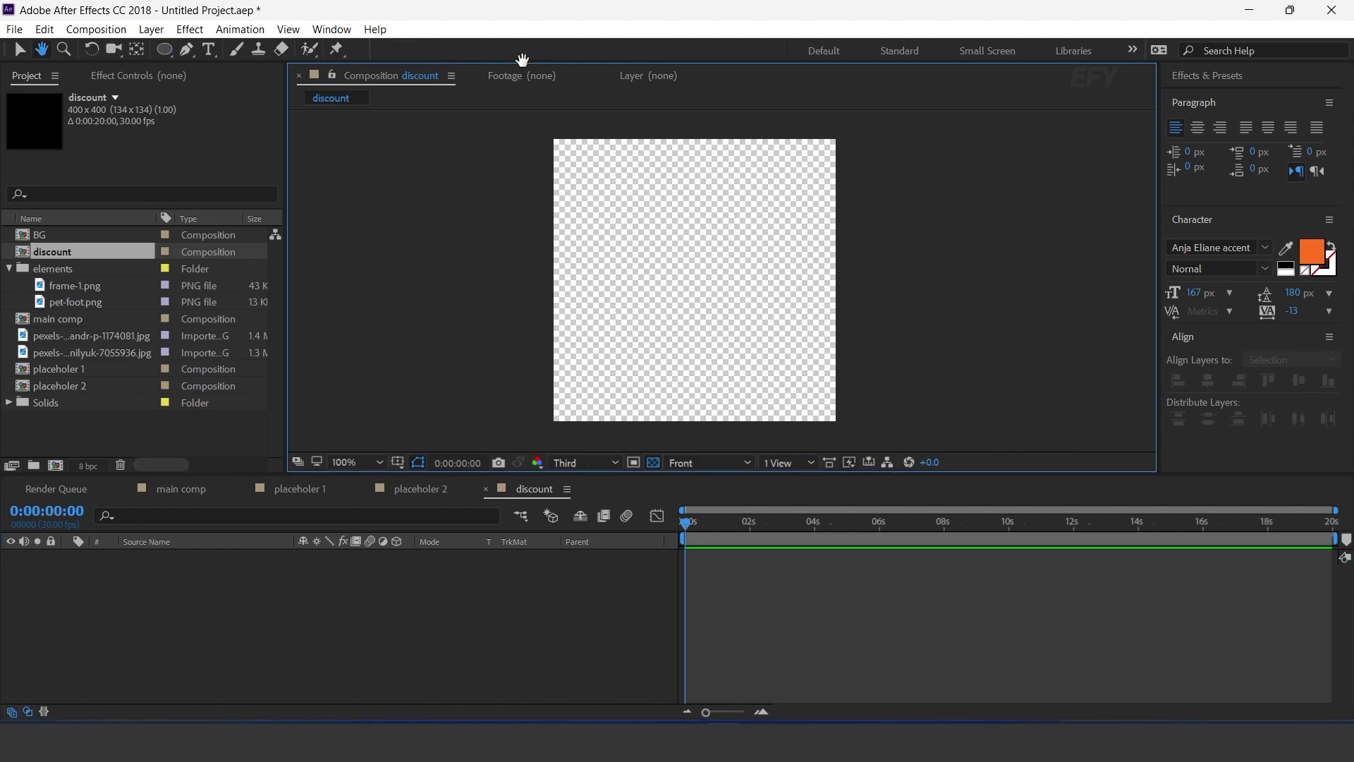
alt+click(535, 50)
click(476, 55)
drag(409, 414, 408, 429)
drag(323, 397, 293, 351)
click(538, 305)
drag(695, 275, 812, 354)
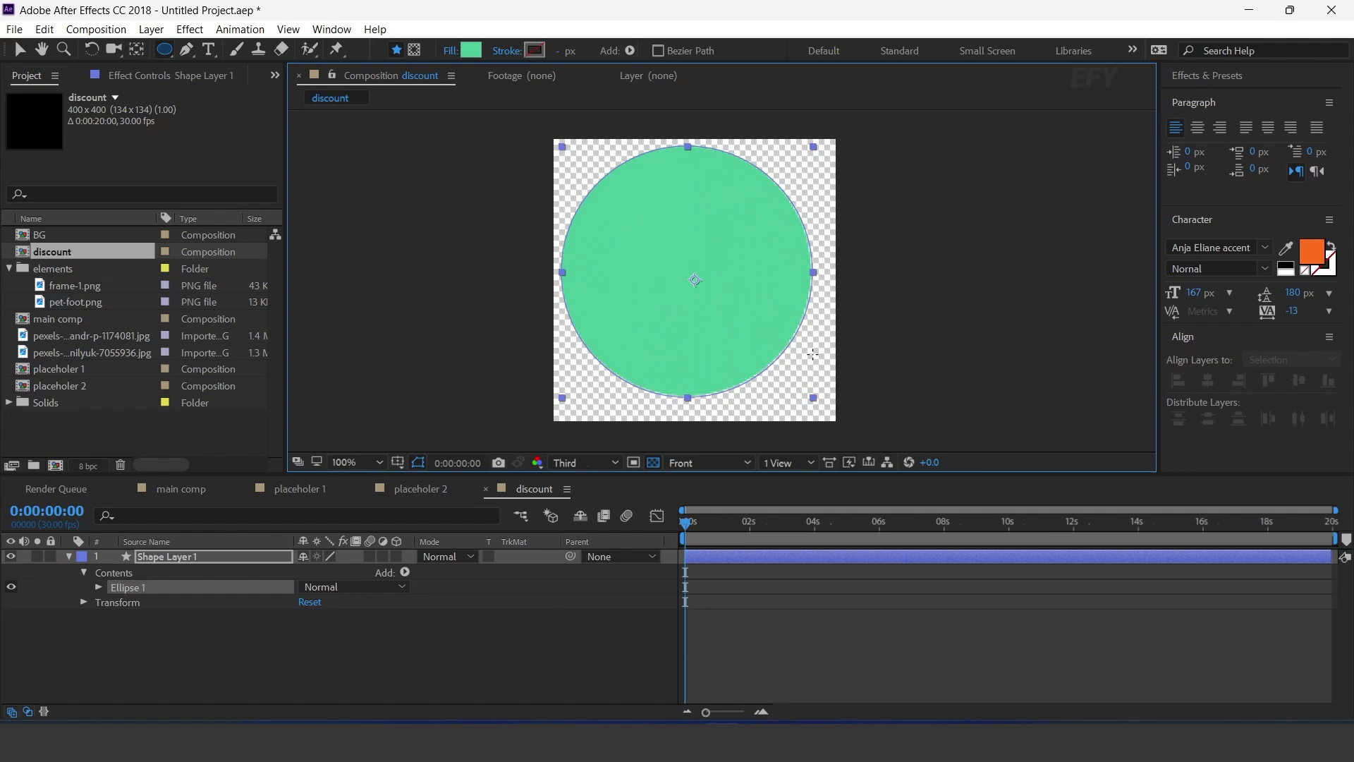
key(v)
drag(740, 298, 751, 311)
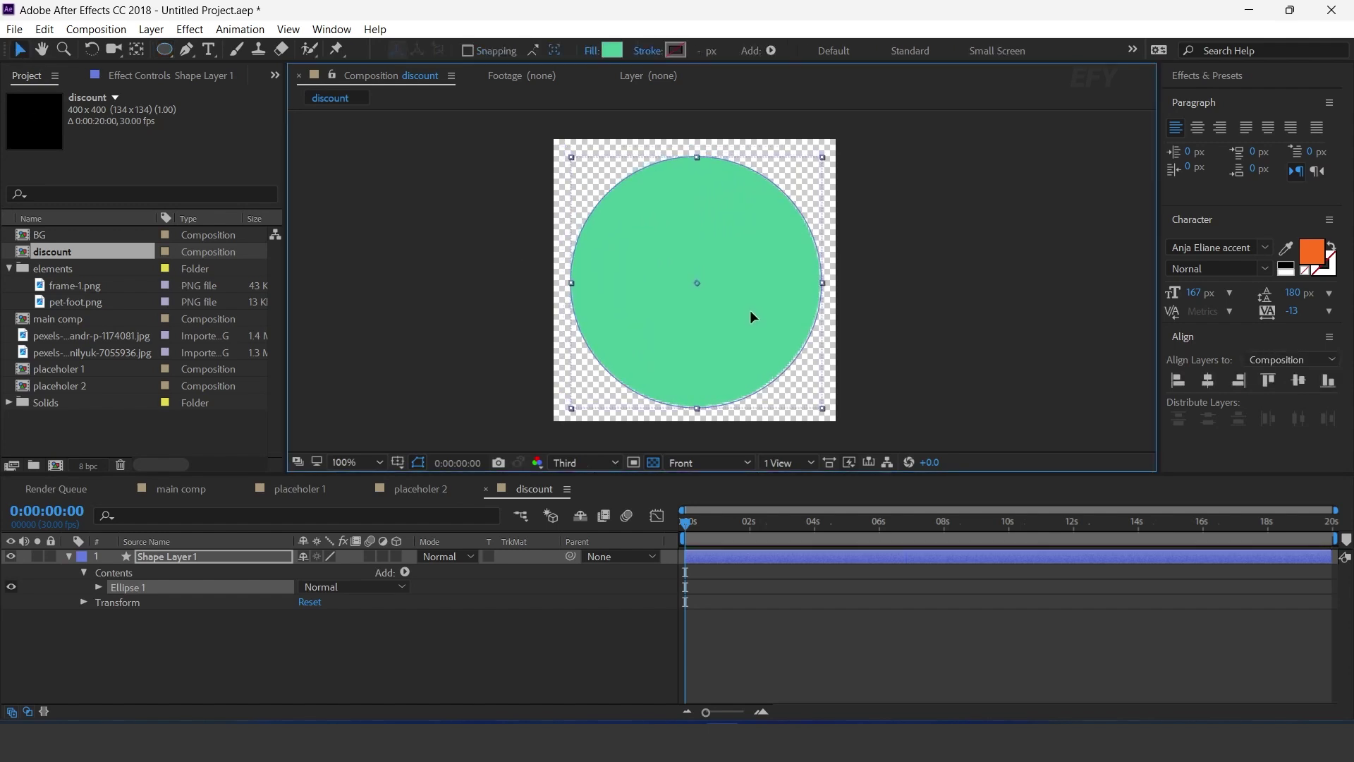
- Keyframe Shape Layer 1's Scale at 100% on frame 9 and 0% on frame 0
click(69, 557)
click(227, 557)
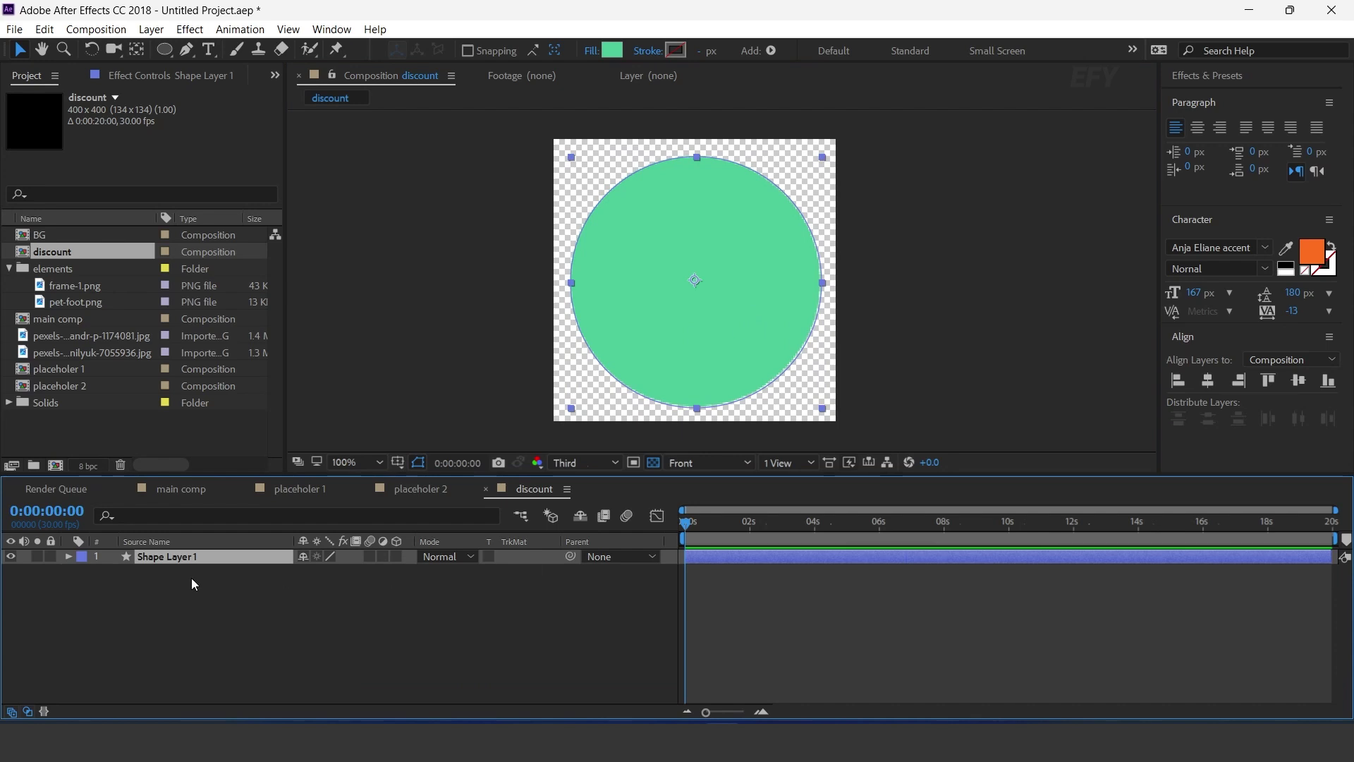
click(69, 557)
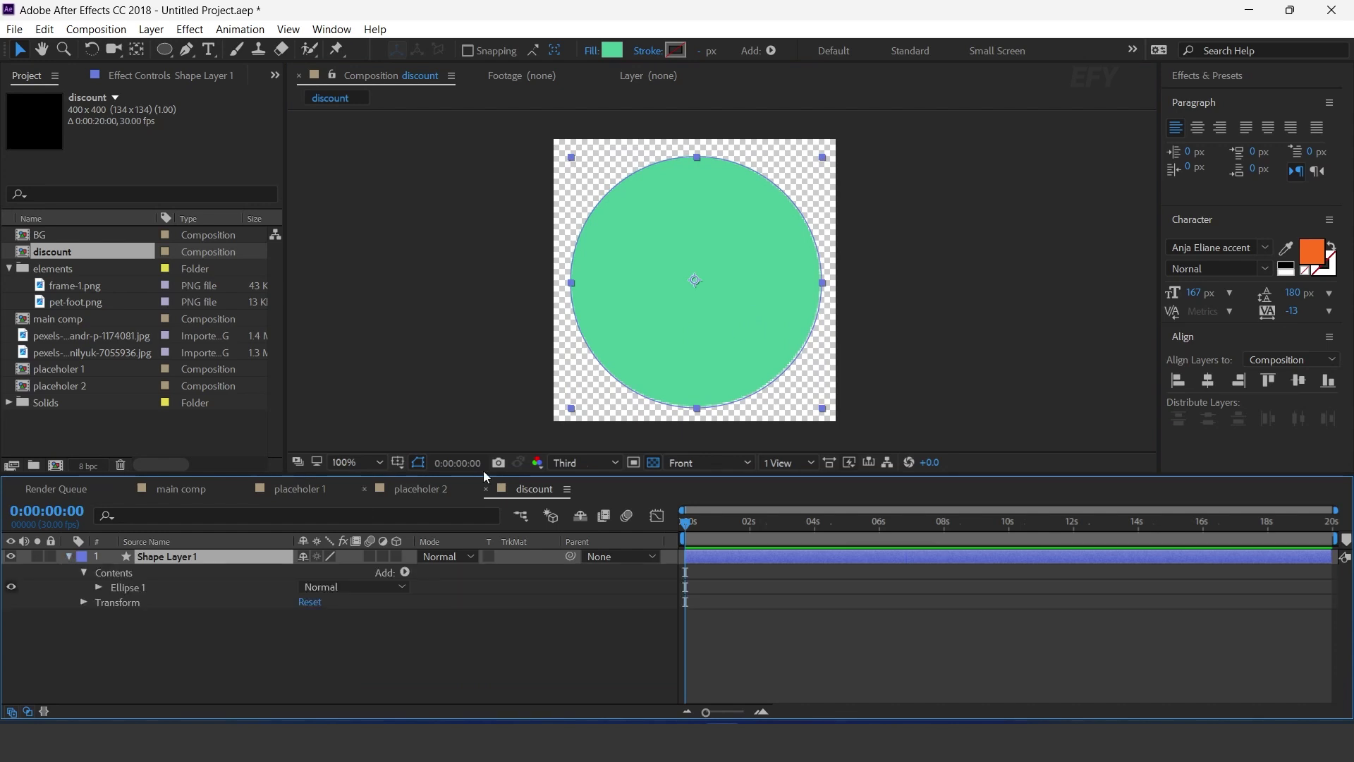
key(=)
key(=)
drag(695, 525, 725, 534)
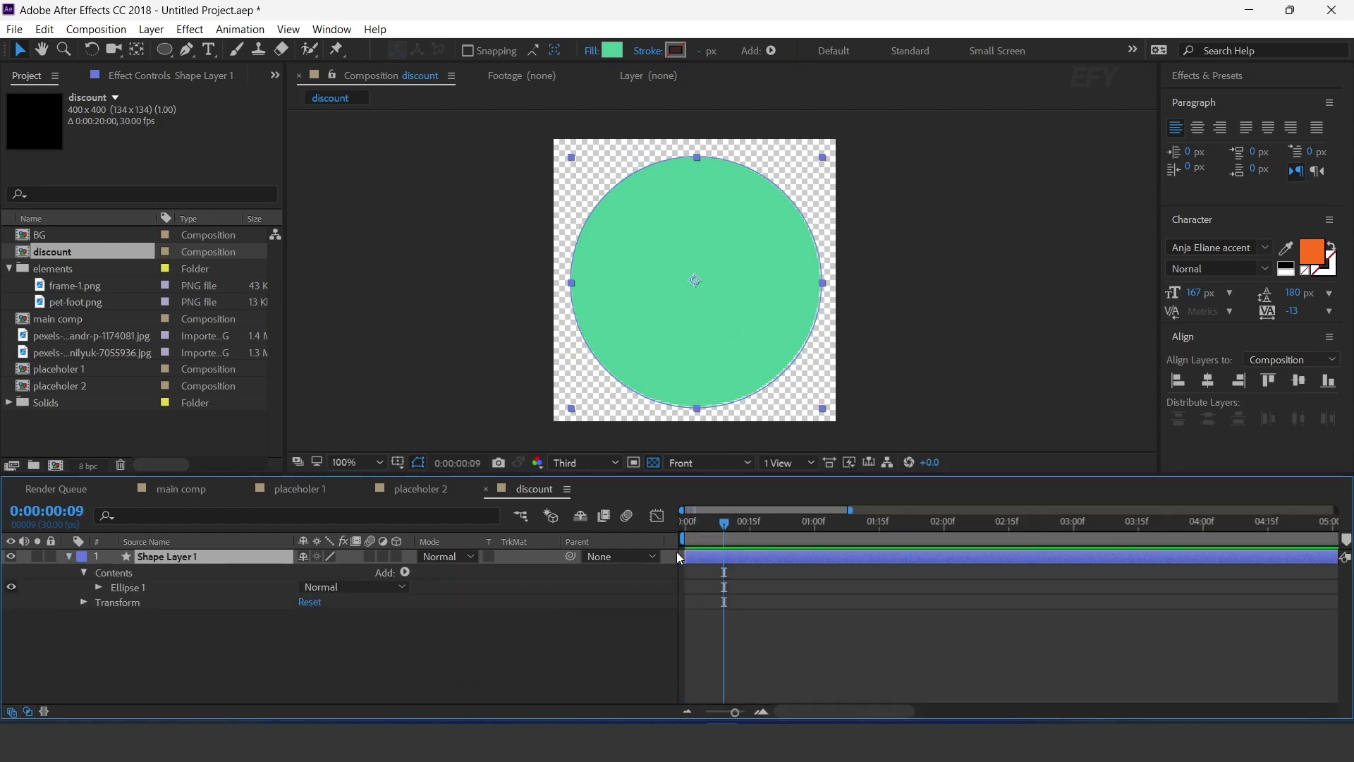
key(s)
click(113, 572)
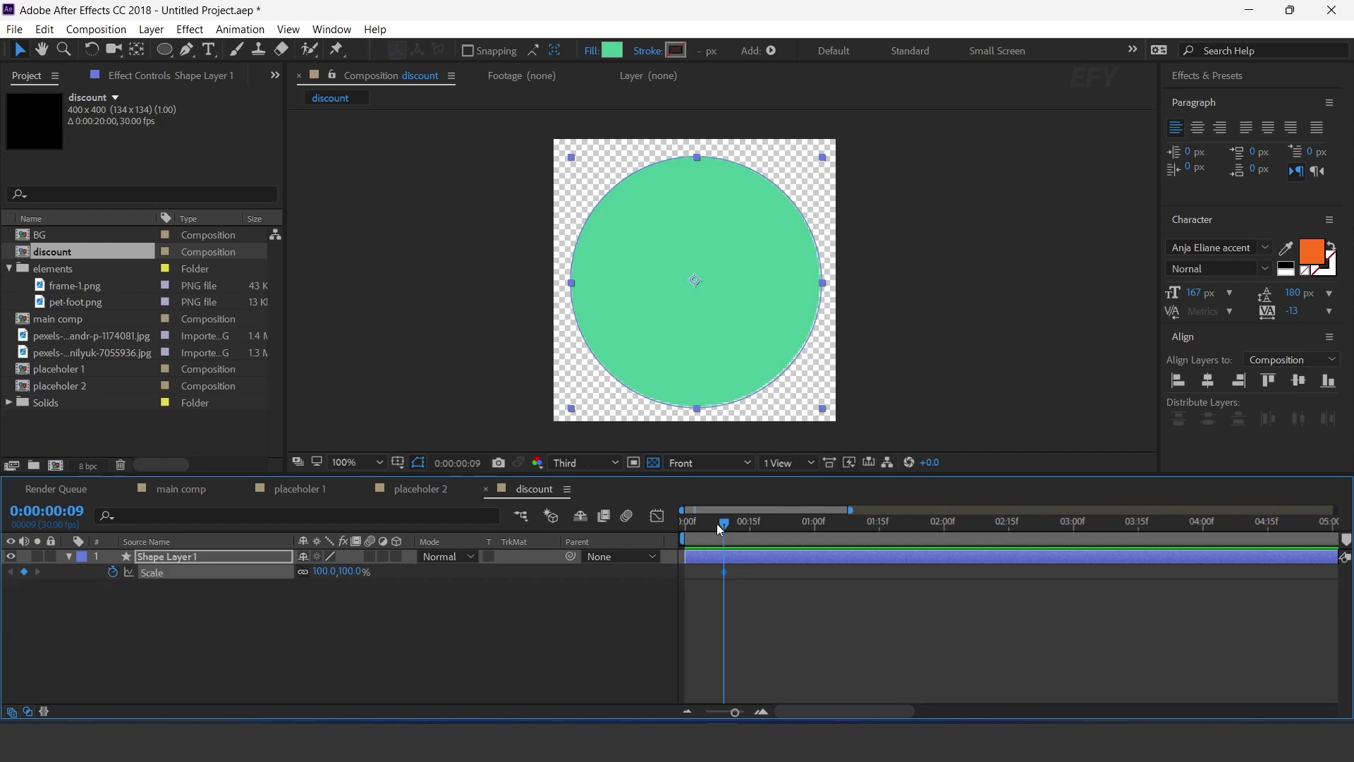
click(342, 571)
text(0)
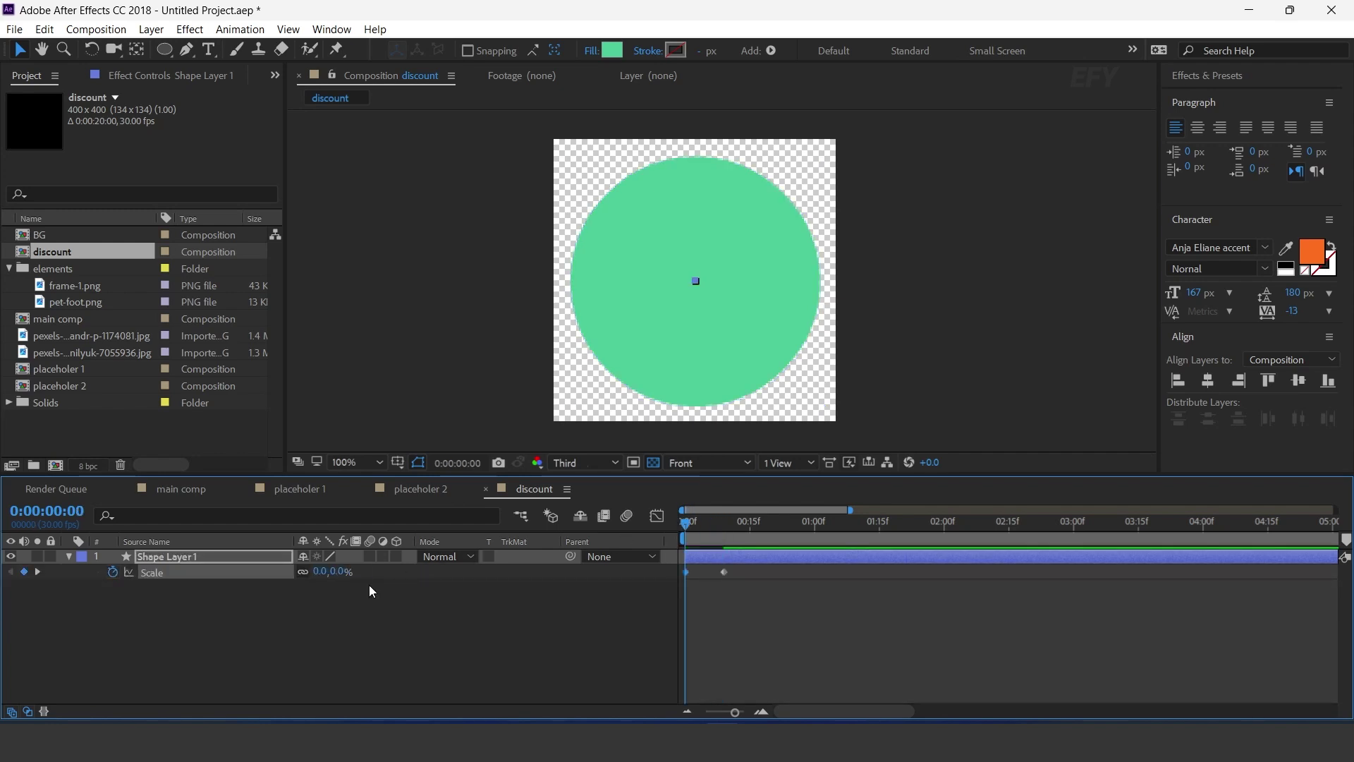
key(Return)
- Copy the bounce script from Notepad into an expression on Shape Layer 1's Scale and preview the circle's animation up to frame 11
click(963, 741)
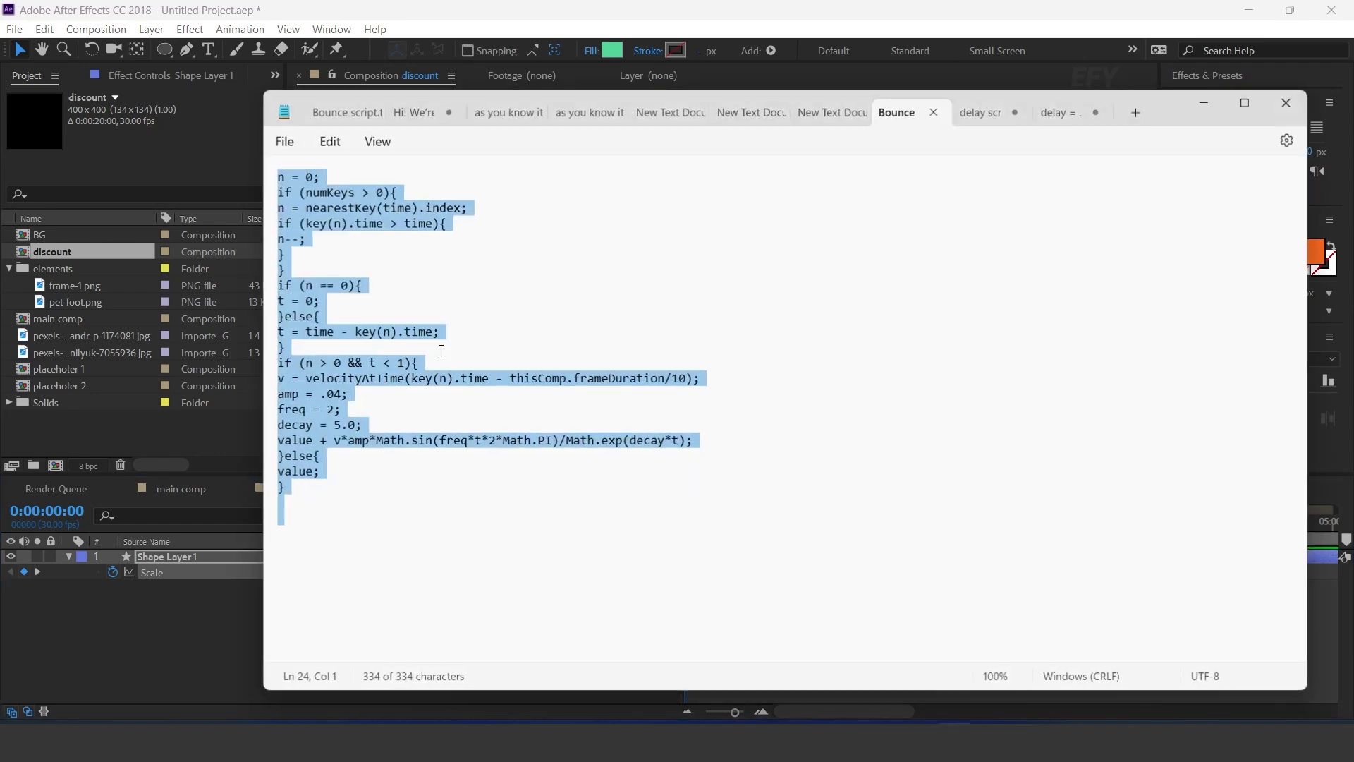
click(1205, 101)
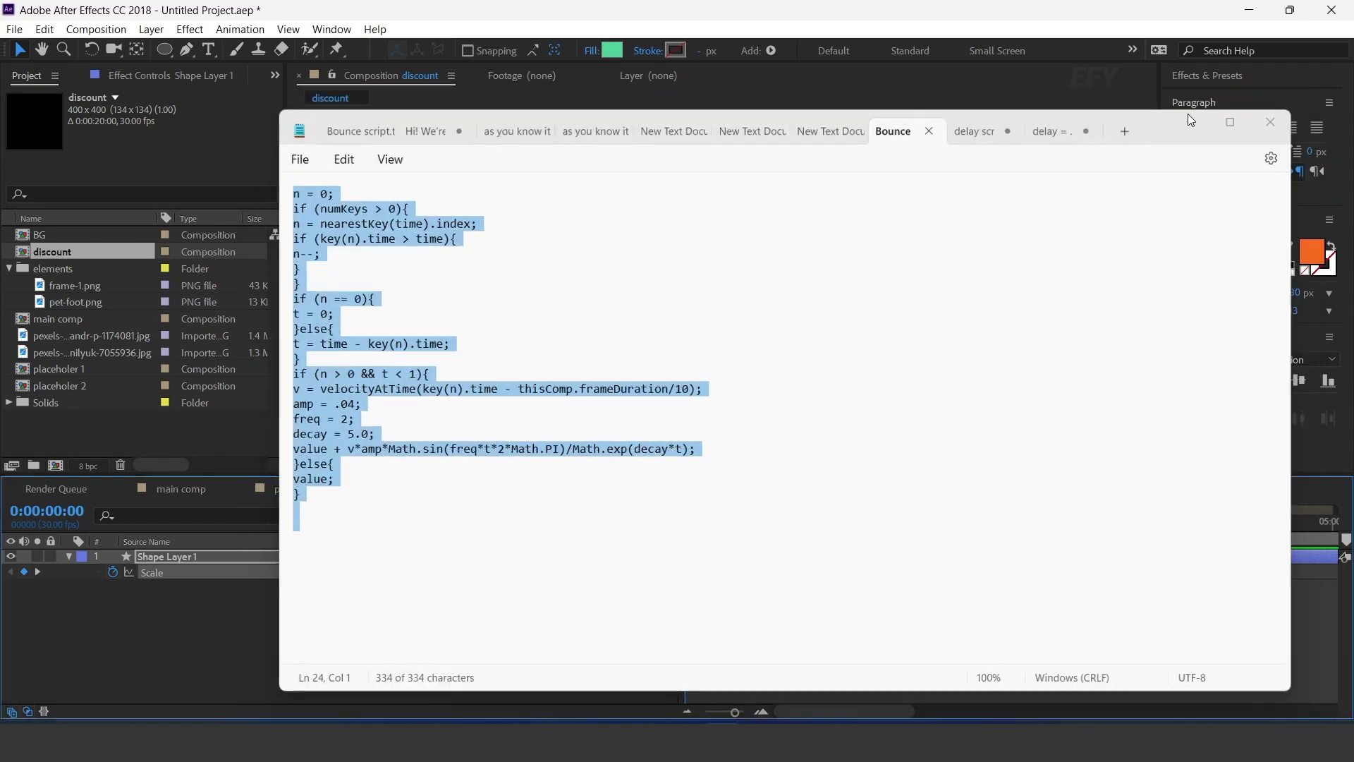
alt+click(112, 574)
key(ctrl+v)
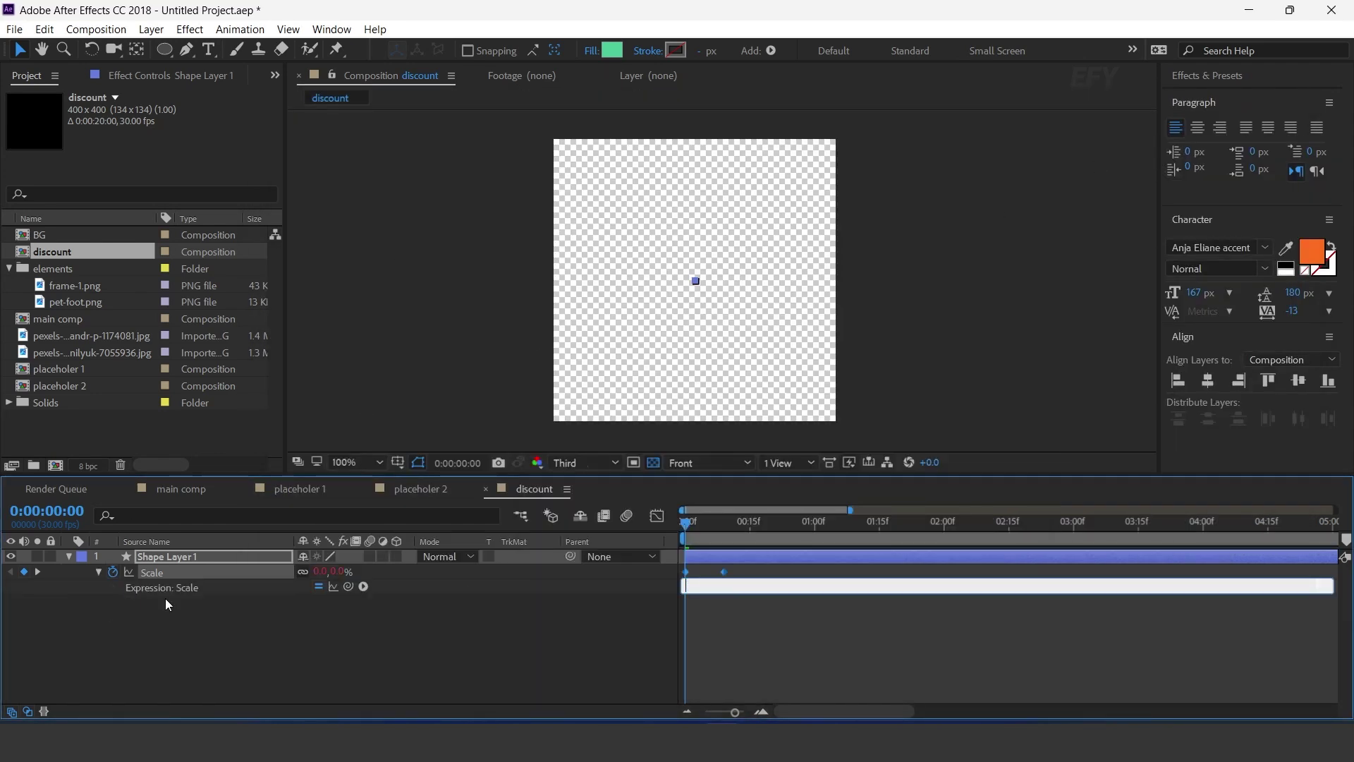
click(579, 649)
key(space)
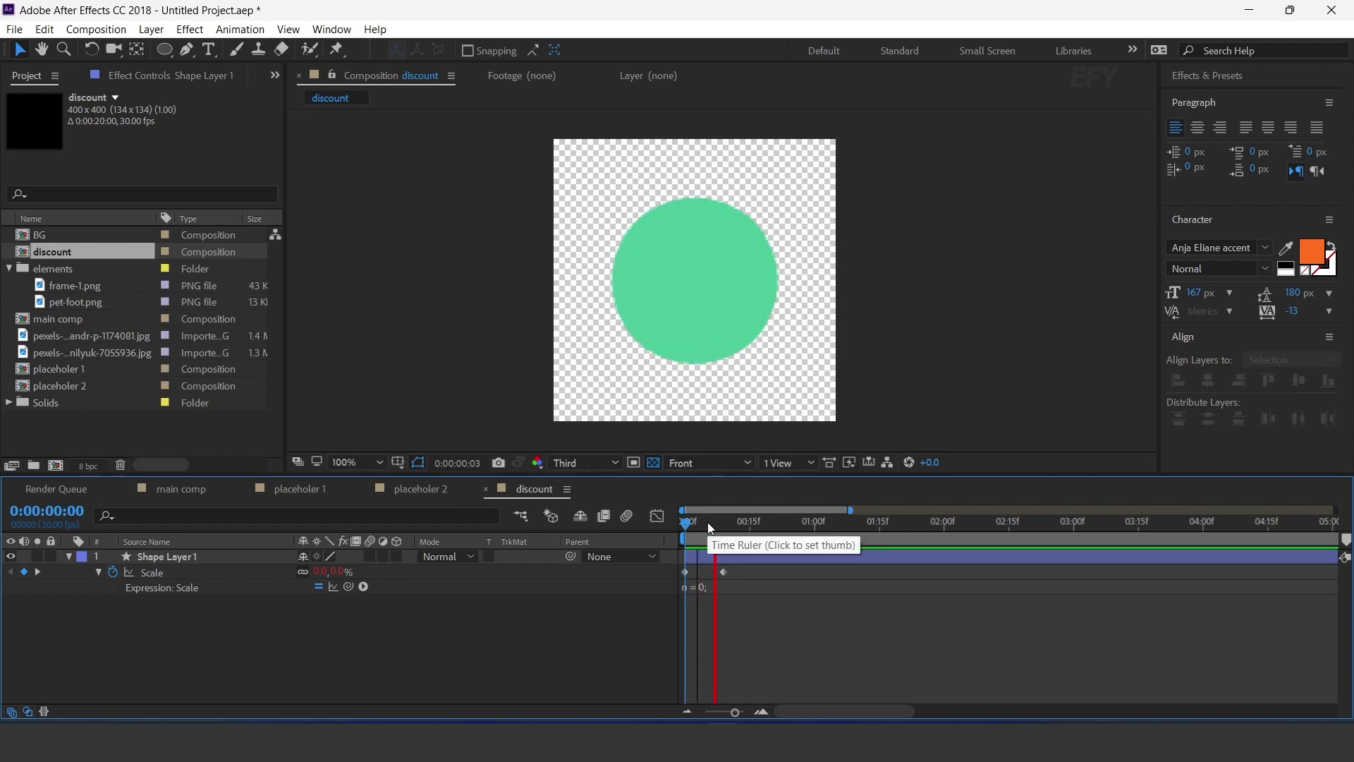
drag(708, 523, 732, 527)
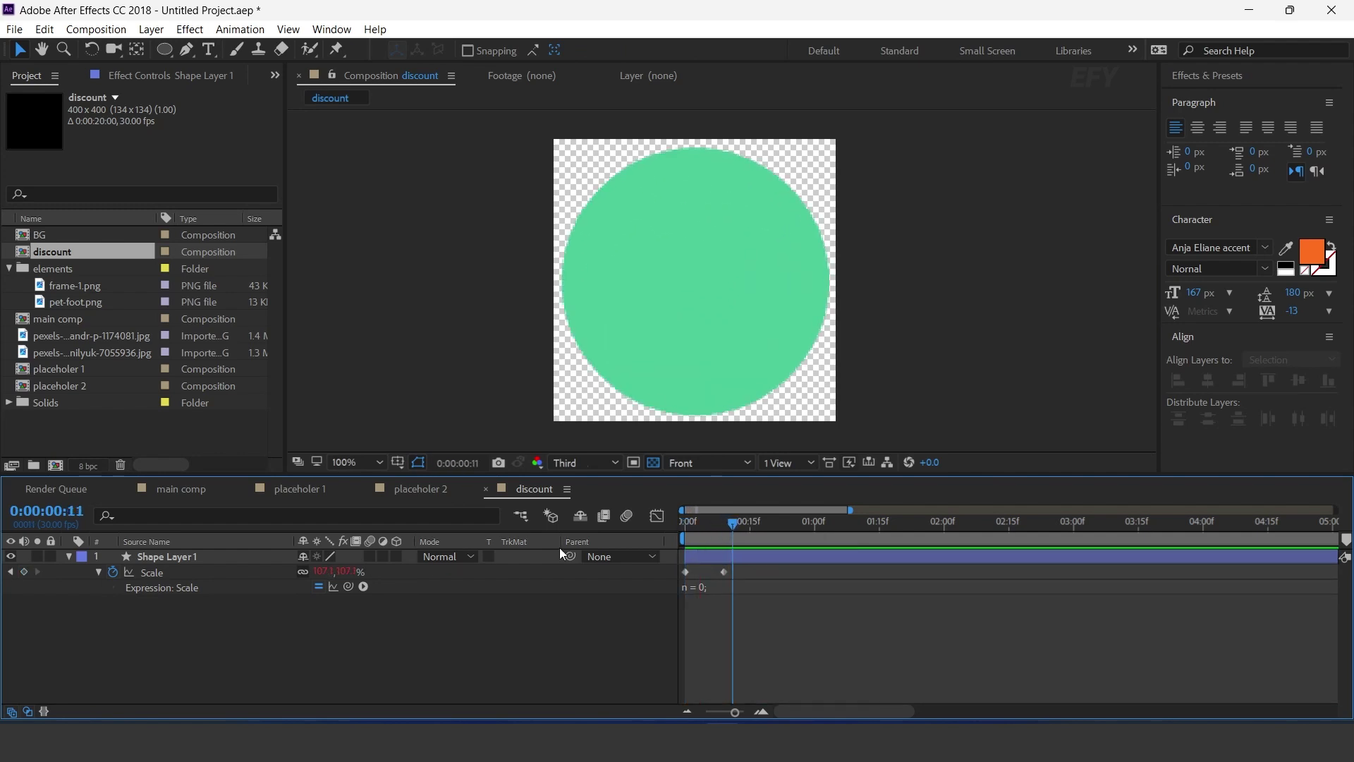
click(69, 557)
- Add the text 50% in white at 101 px and place it in the upper part of the circle
click(141, 430)
click(207, 50)
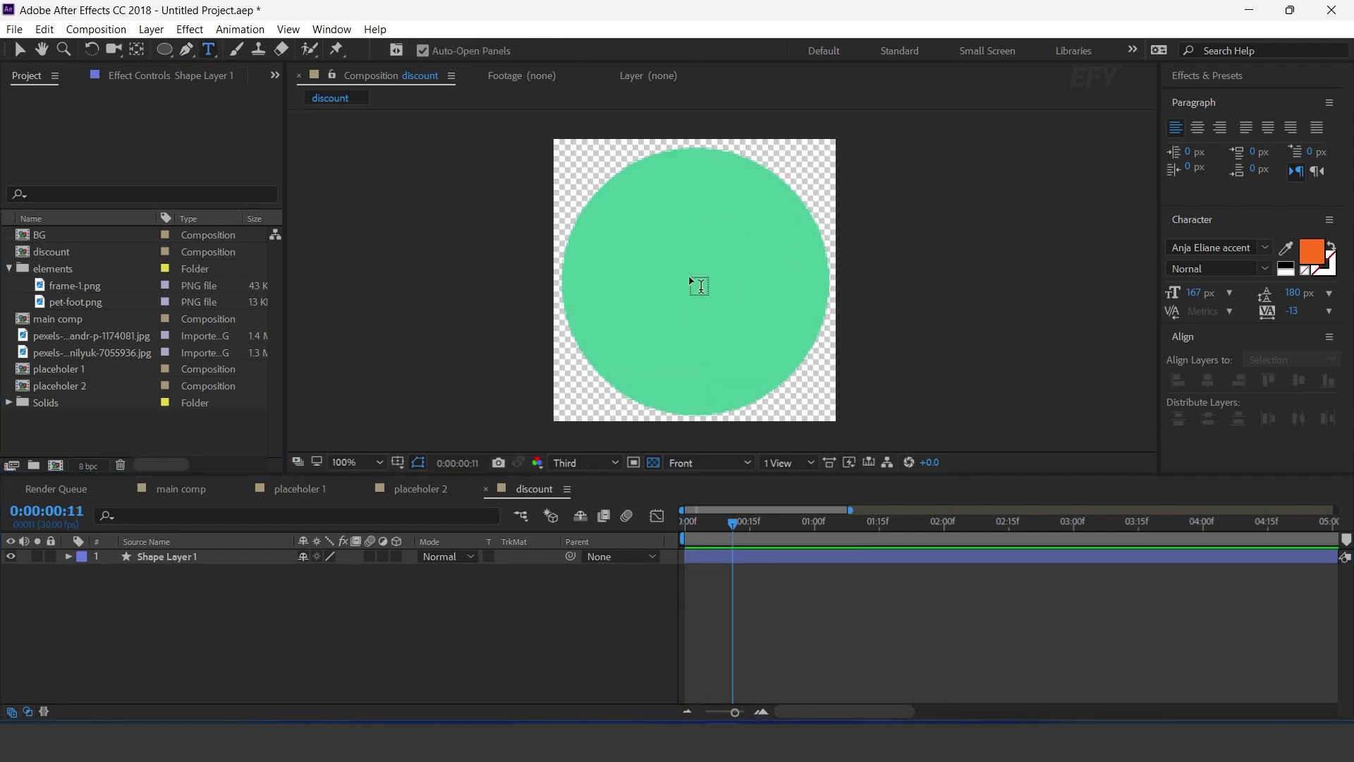
click(671, 282)
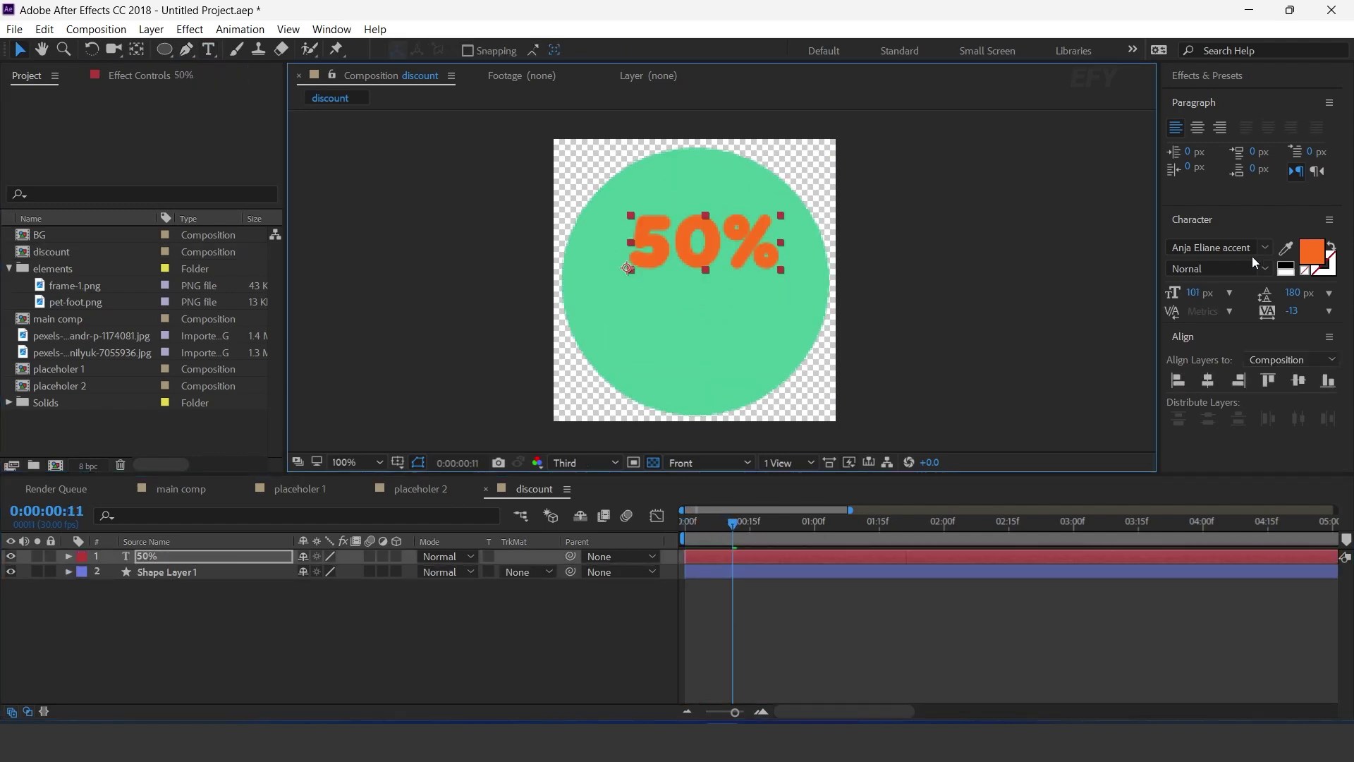
click(1306, 252)
drag(227, 360, 102, 267)
click(538, 306)
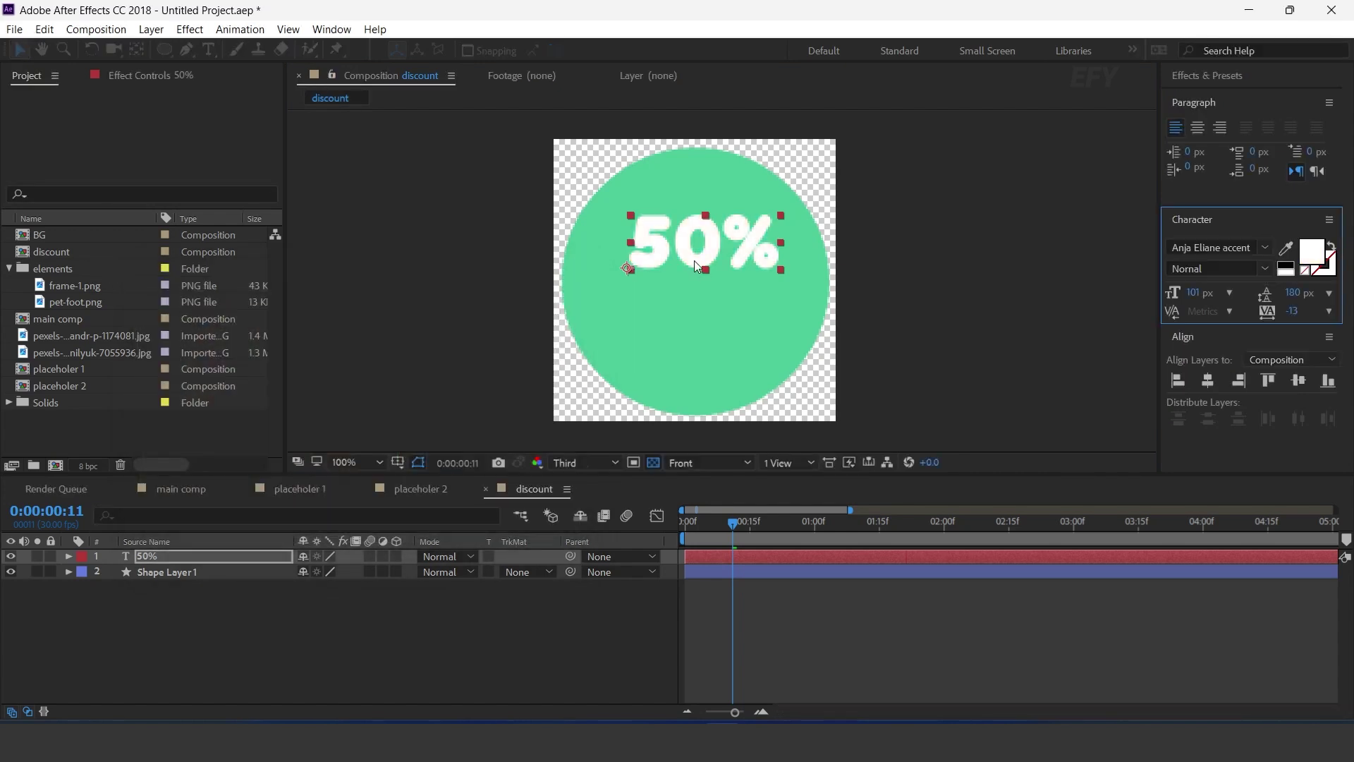
drag(692, 247, 685, 252)
- Add Position and Opacity animators to the 50% text, with Position at 0, 75 and Opacity at 0%
click(68, 557)
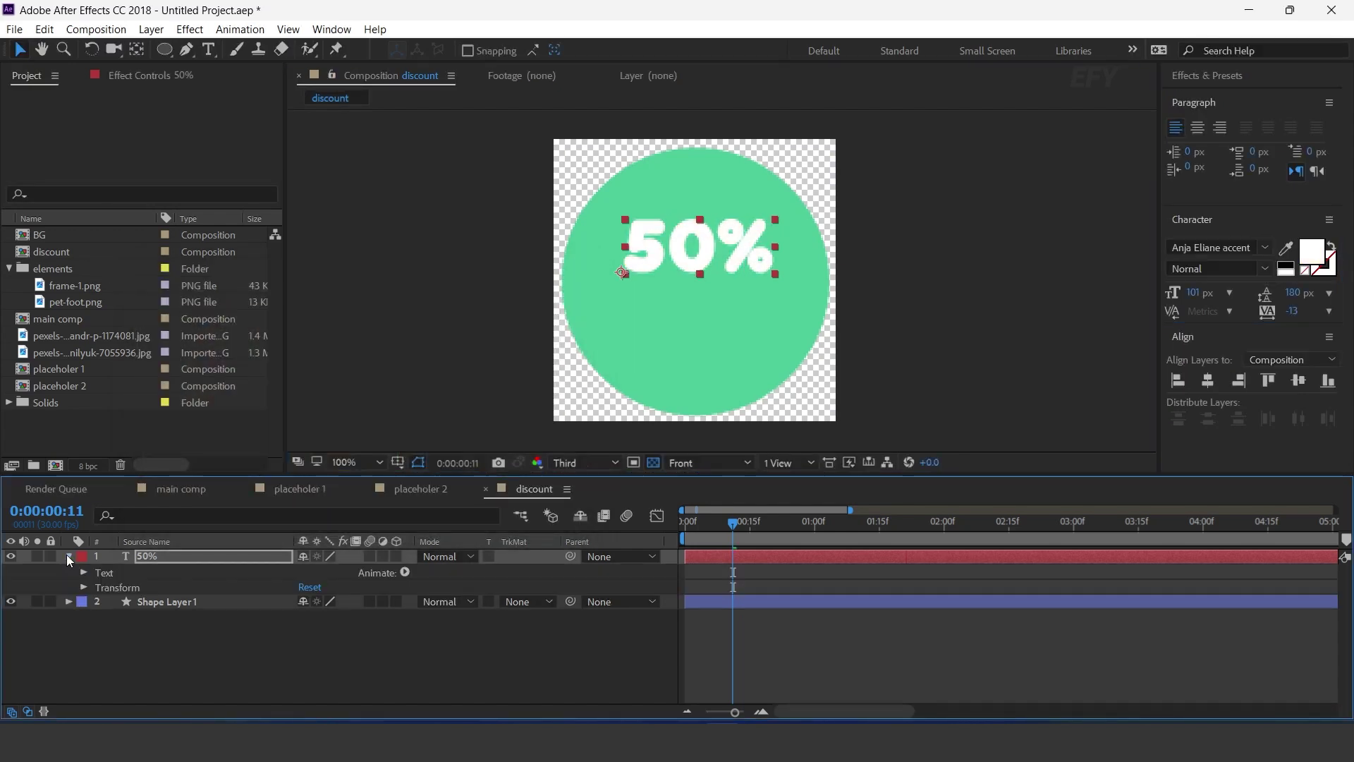
click(406, 573)
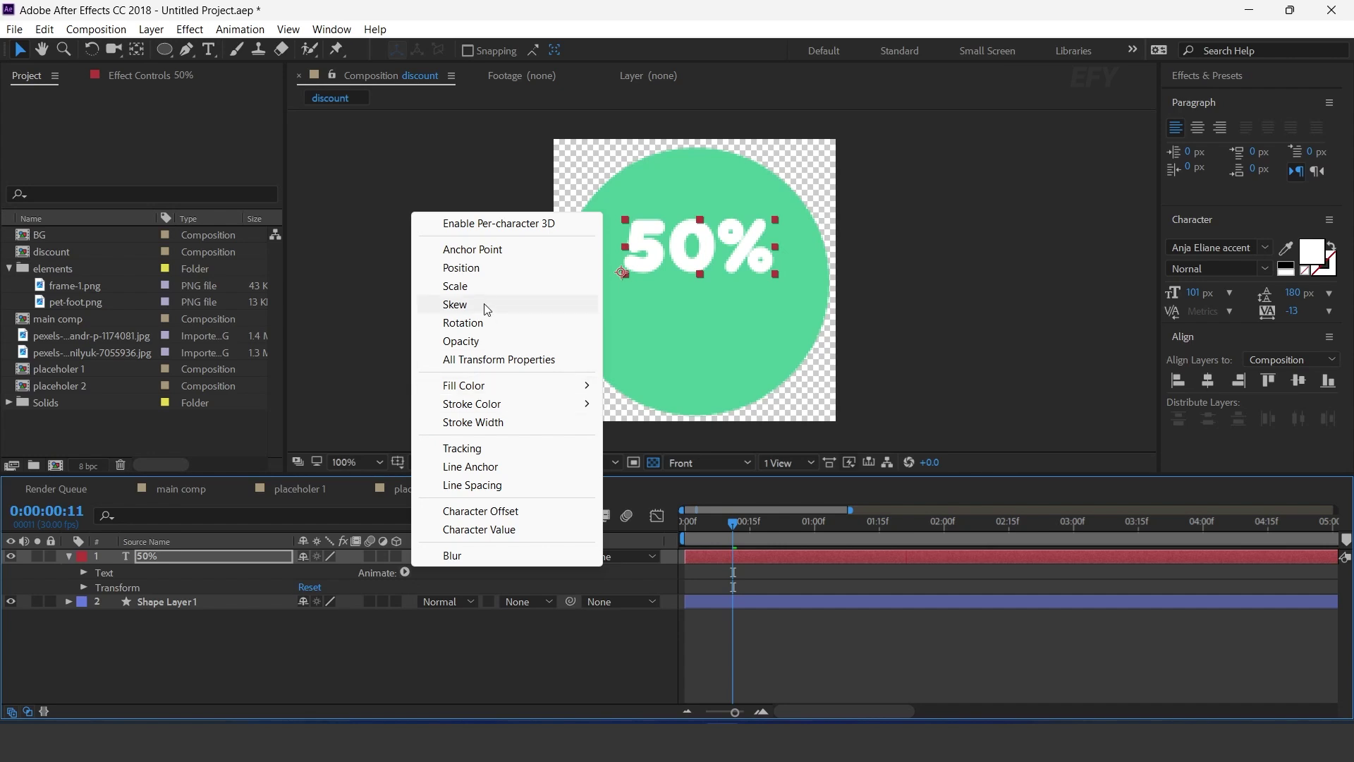
click(484, 267)
click(406, 571)
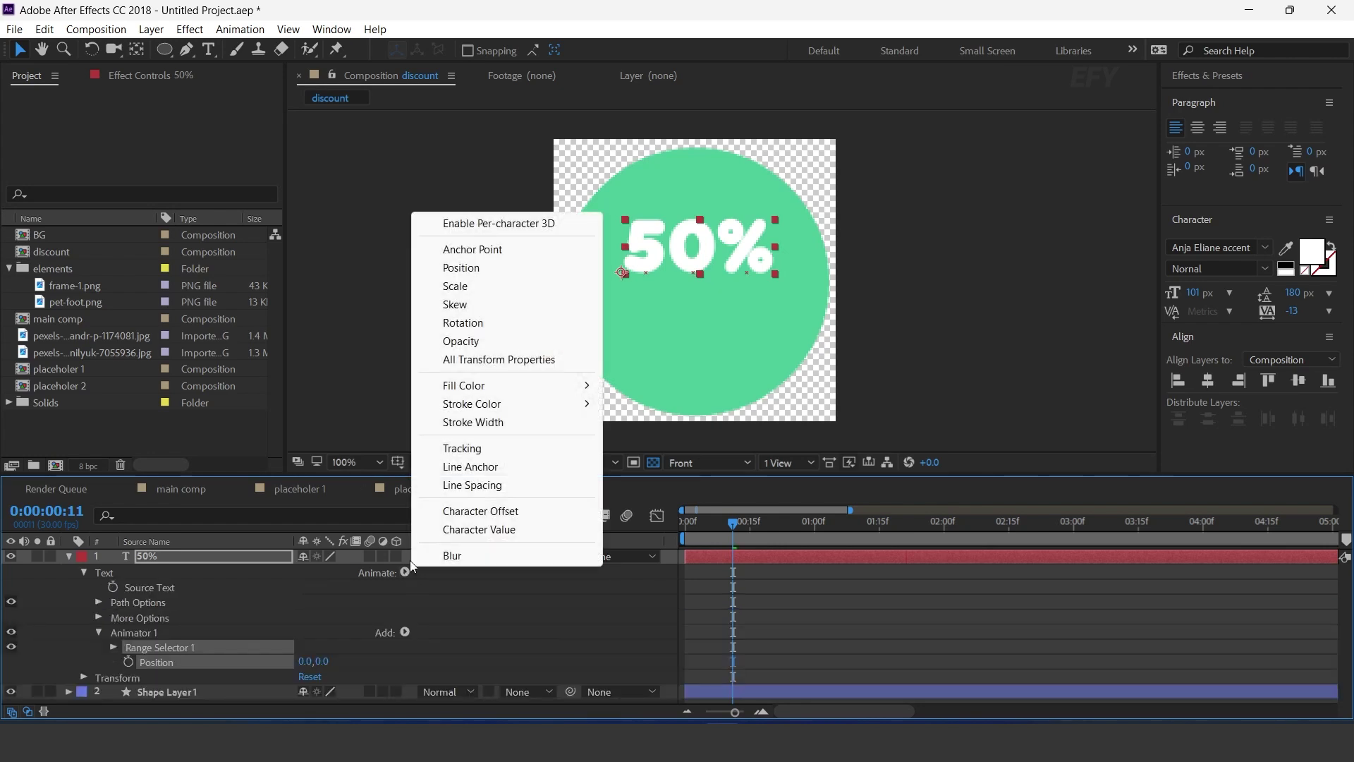
click(460, 341)
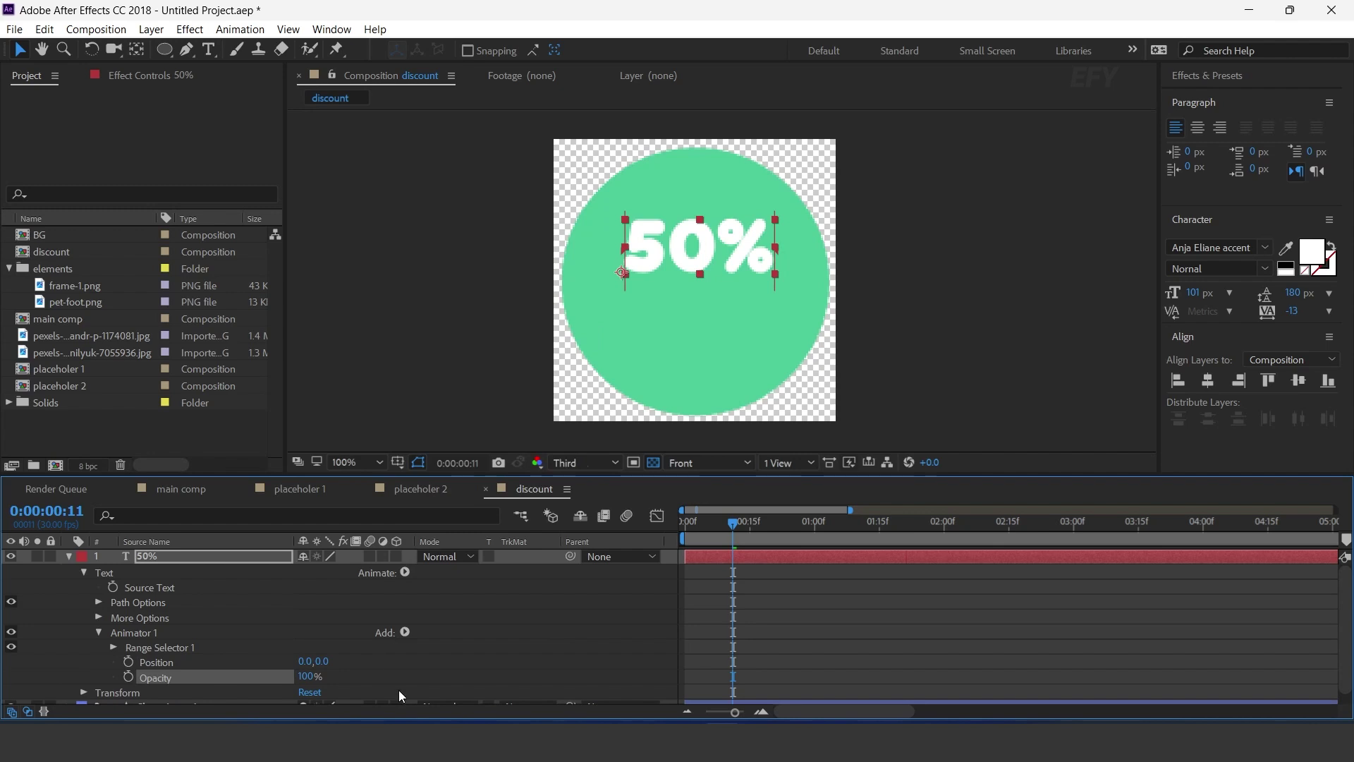
drag(323, 661, 389, 662)
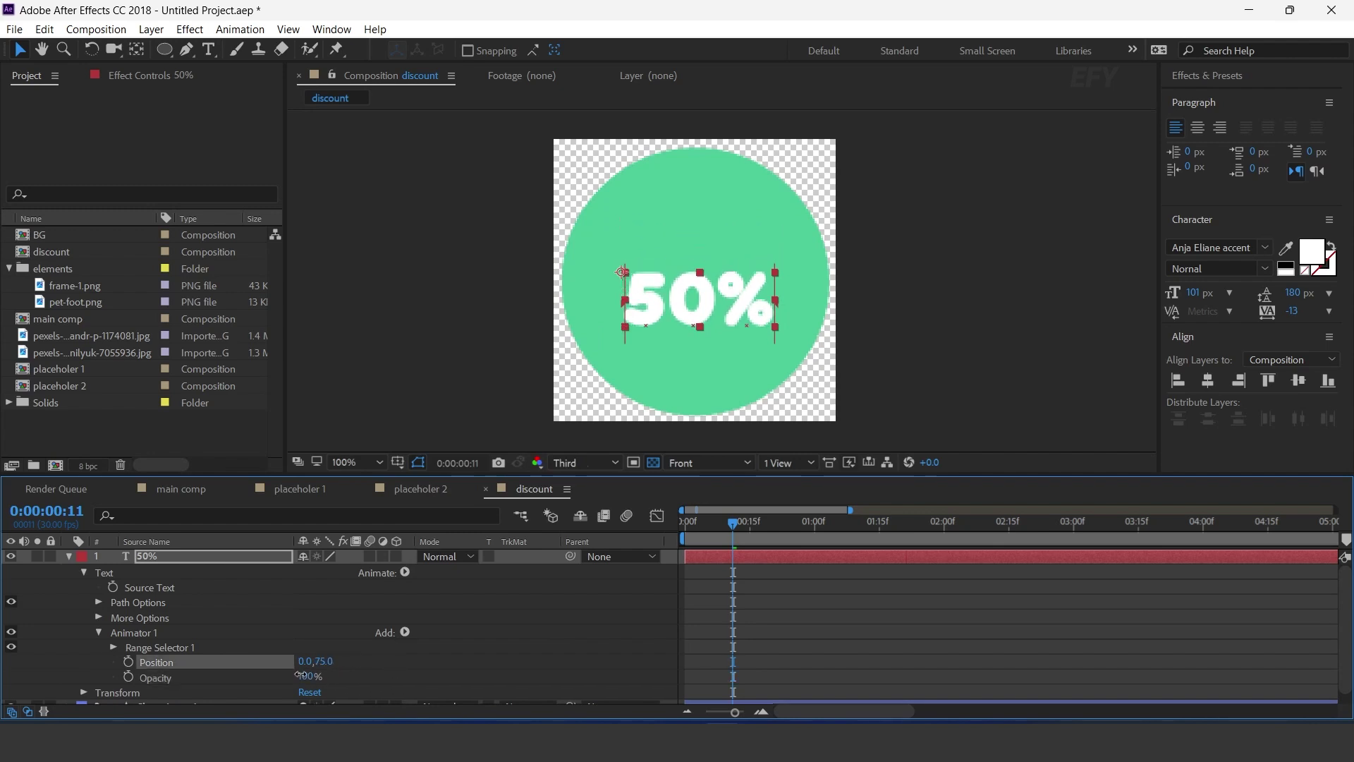
text(0)
key(Return)
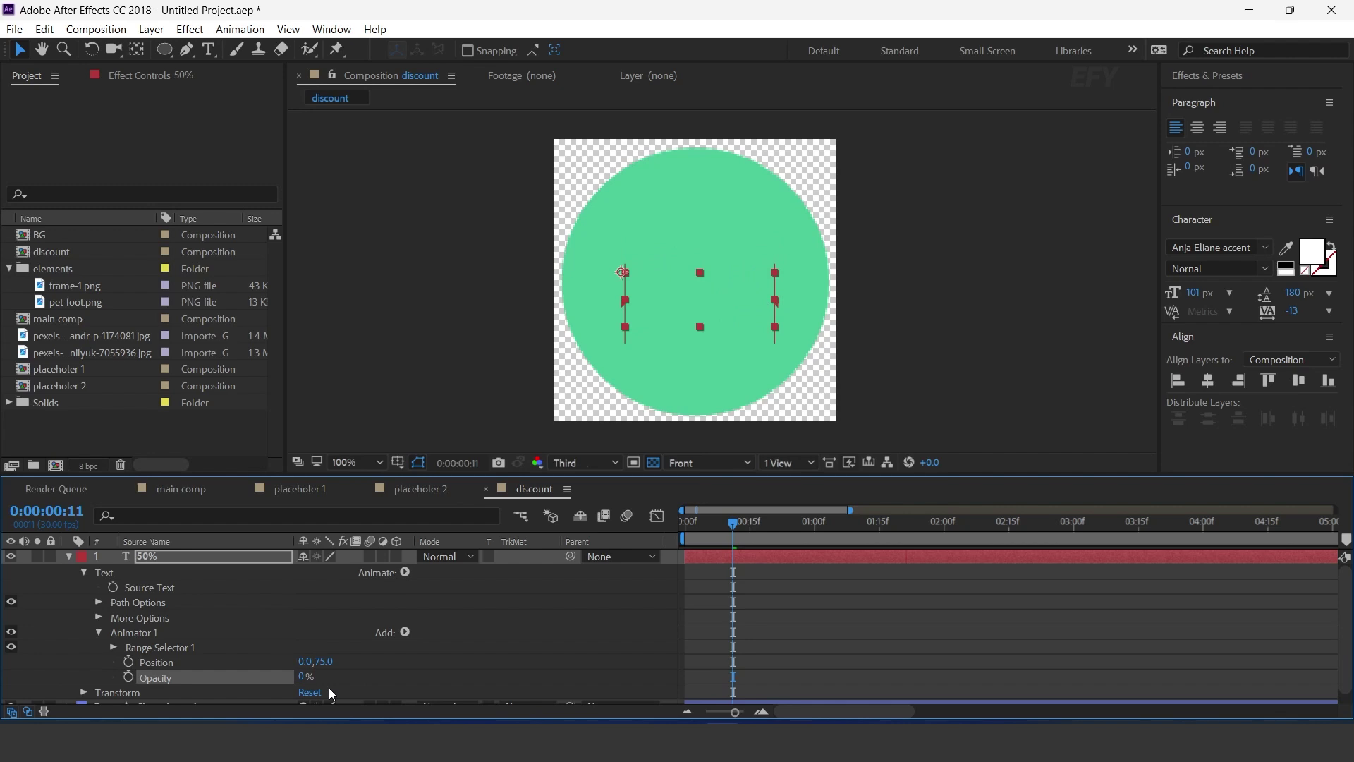
- Add an Expression selector to Animator 1 of the 50% text and expand its properties
click(158, 635)
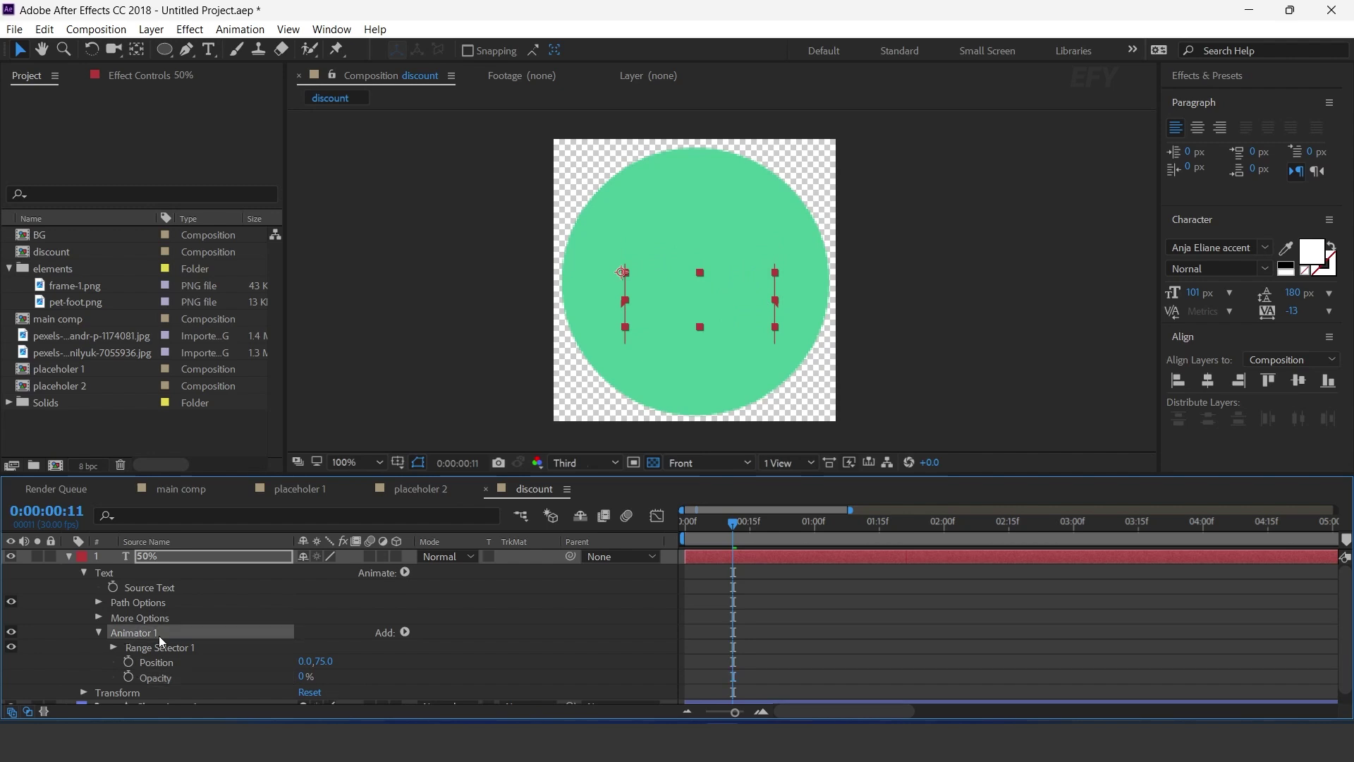
click(405, 632)
mouse_move(451, 655)
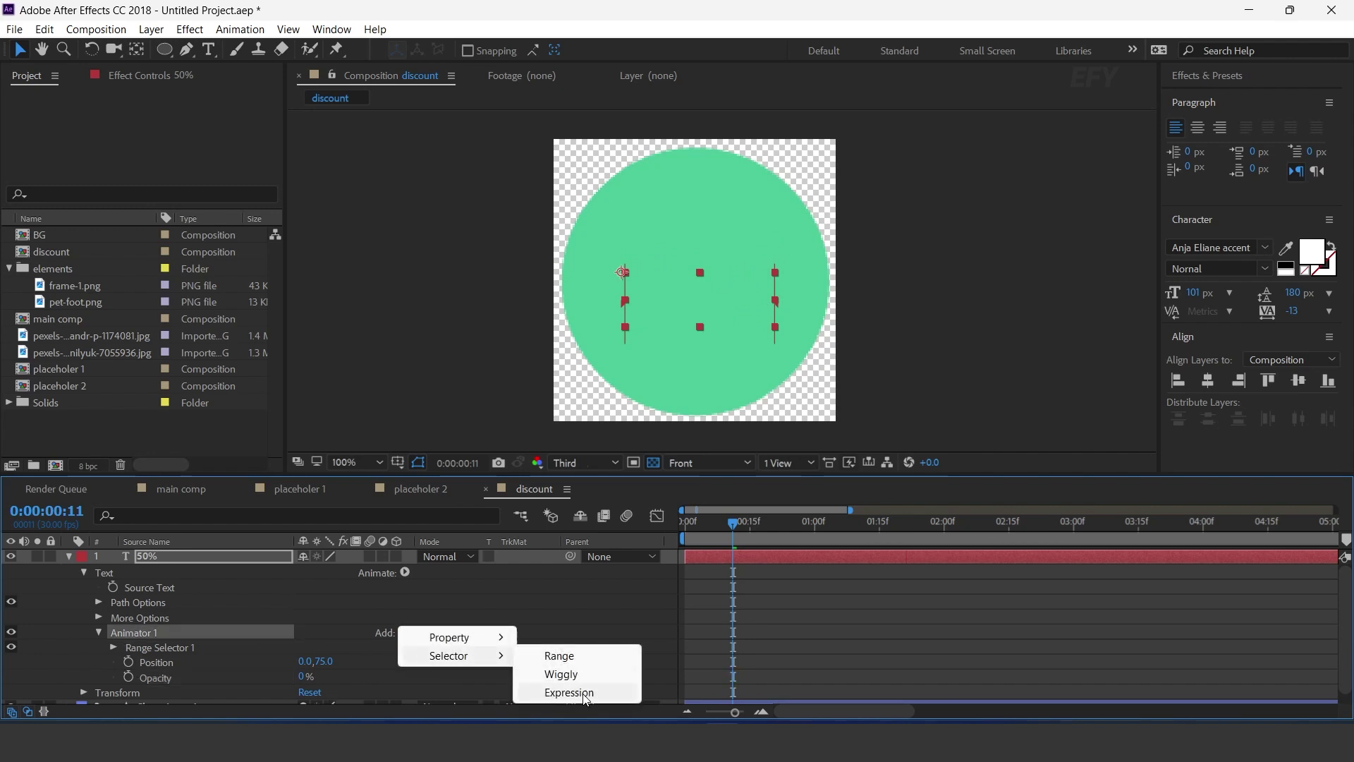
click(582, 693)
click(113, 661)
scroll(447, 646, down, 2)
- Copy the delay script from Notepad into an expression on Expression Selector 1's Amount and preview the text animation
key(alt+Tab)
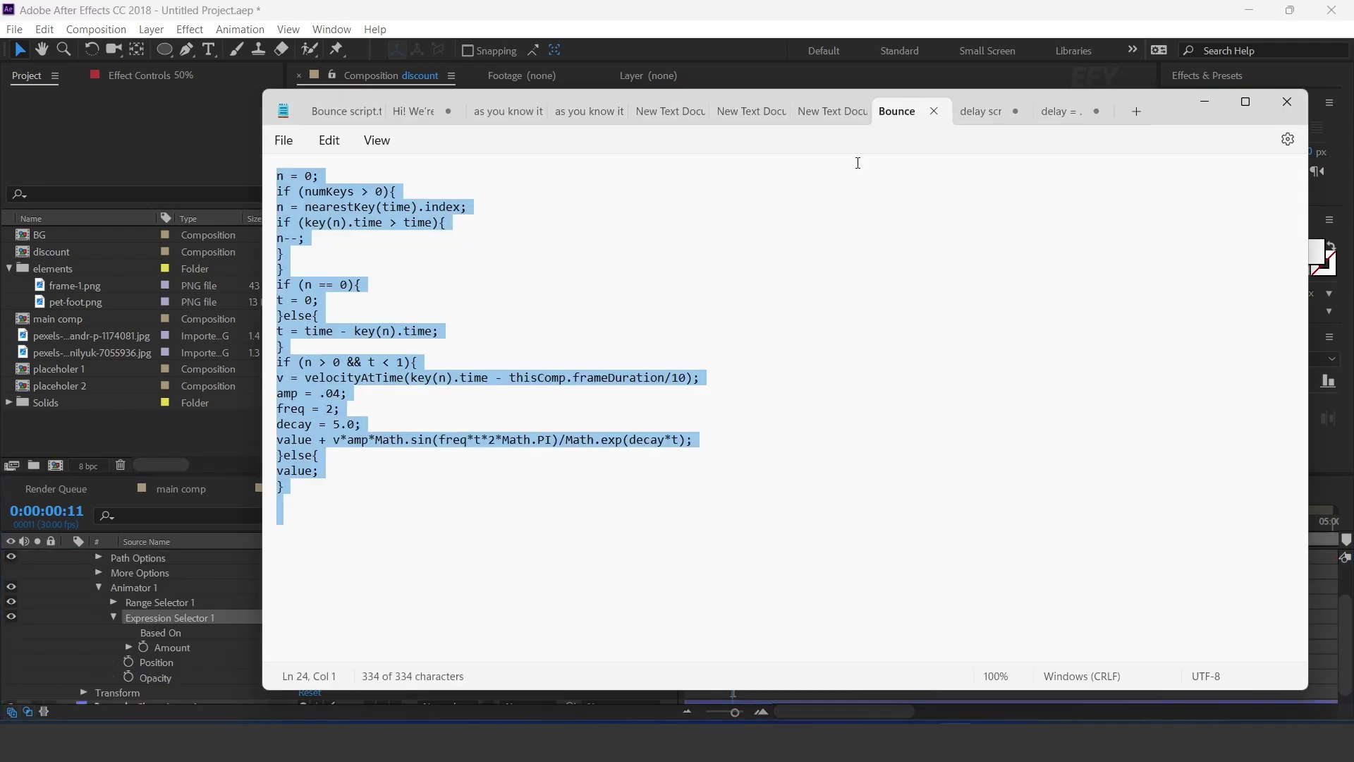
click(980, 110)
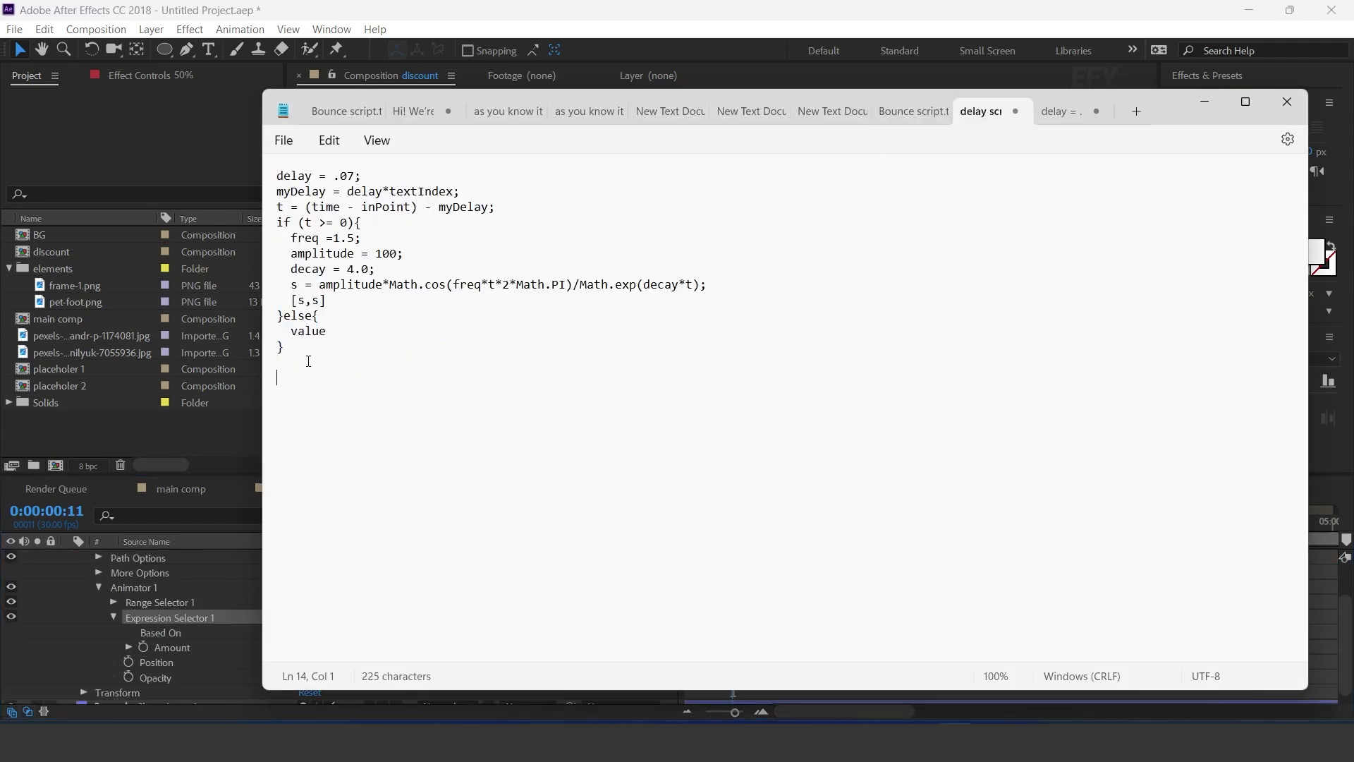
drag(308, 353, 277, 175)
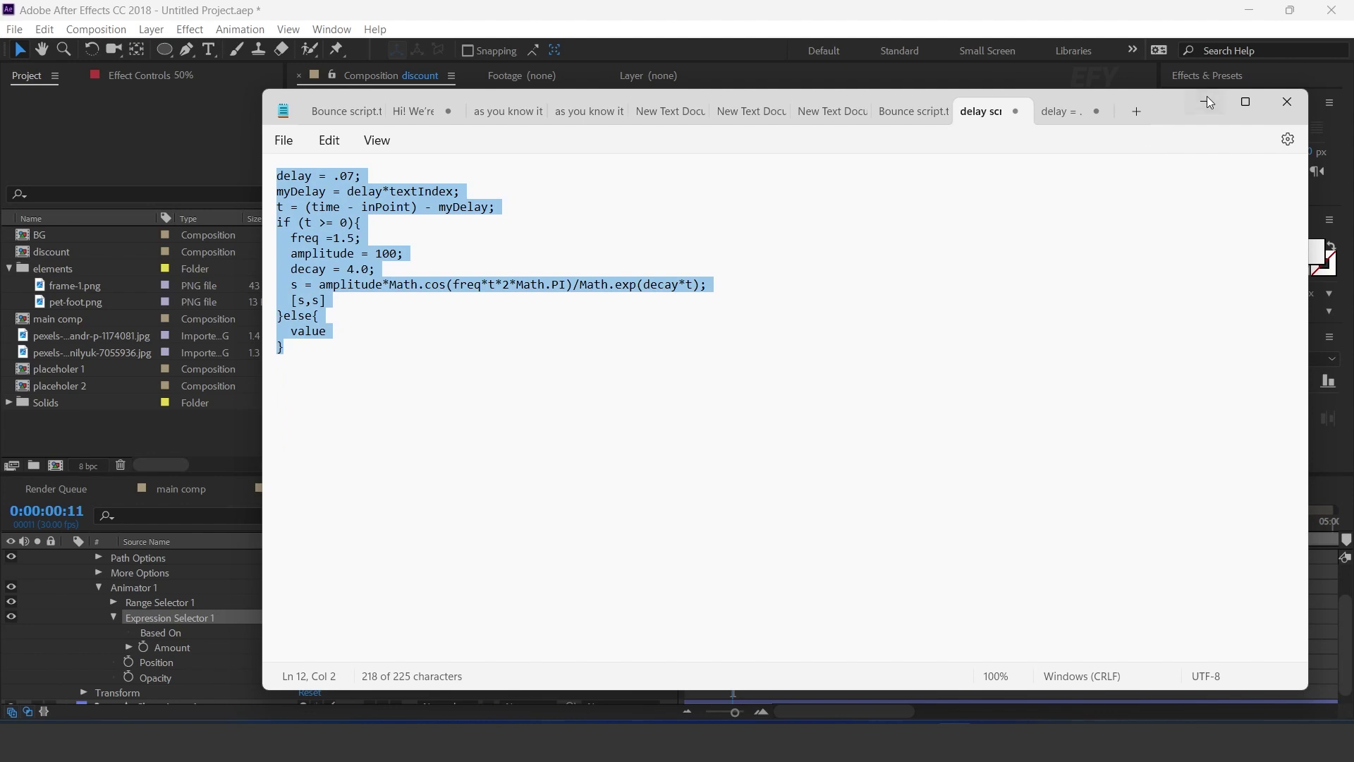
click(1208, 102)
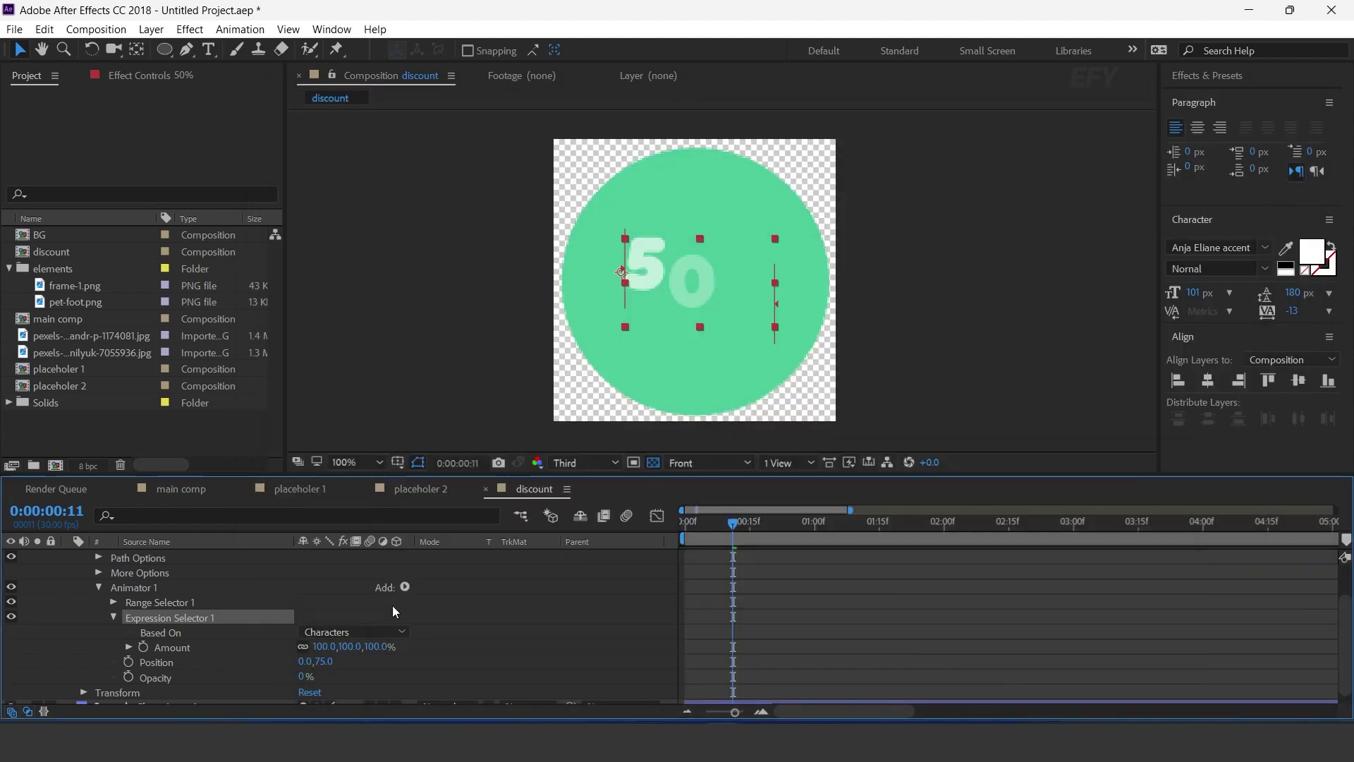
alt+click(142, 647)
key(ctrl+v)
click(818, 593)
drag(700, 528, 586, 553)
click(916, 599)
key(space)
key(space)
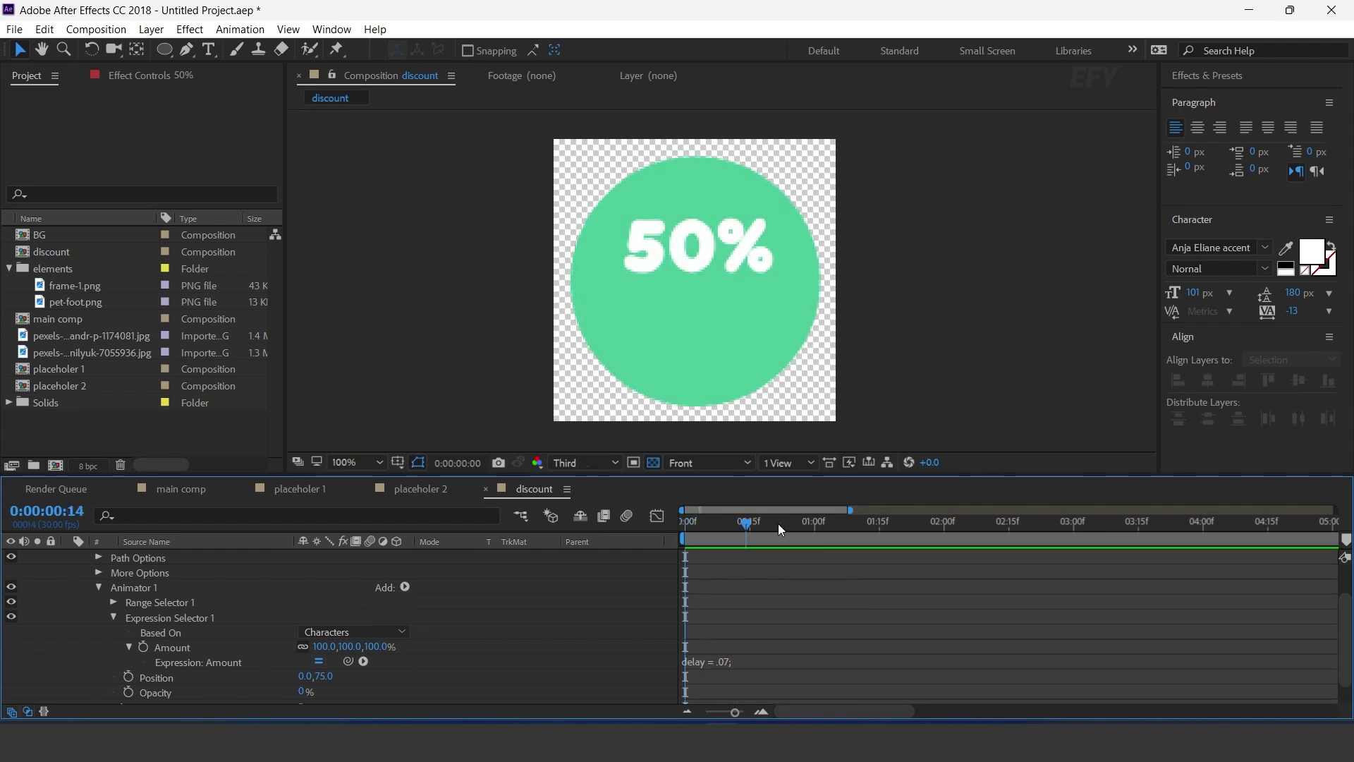
- Shift the 50% layer's start to about frame 7, preview the animation and set the current time to 0:00:00:14
scroll(68, 577, up, 2)
click(68, 557)
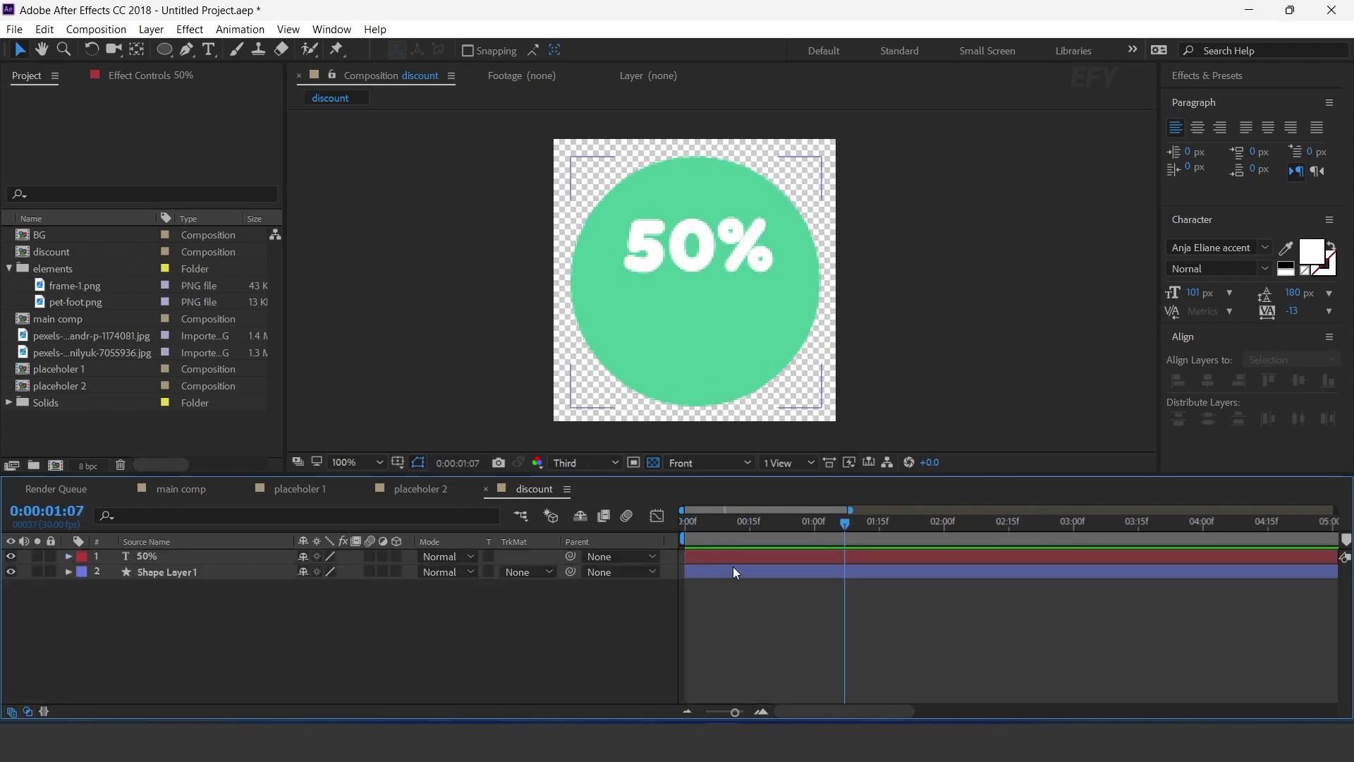
click(735, 561)
click(685, 523)
key(space)
click(745, 523)
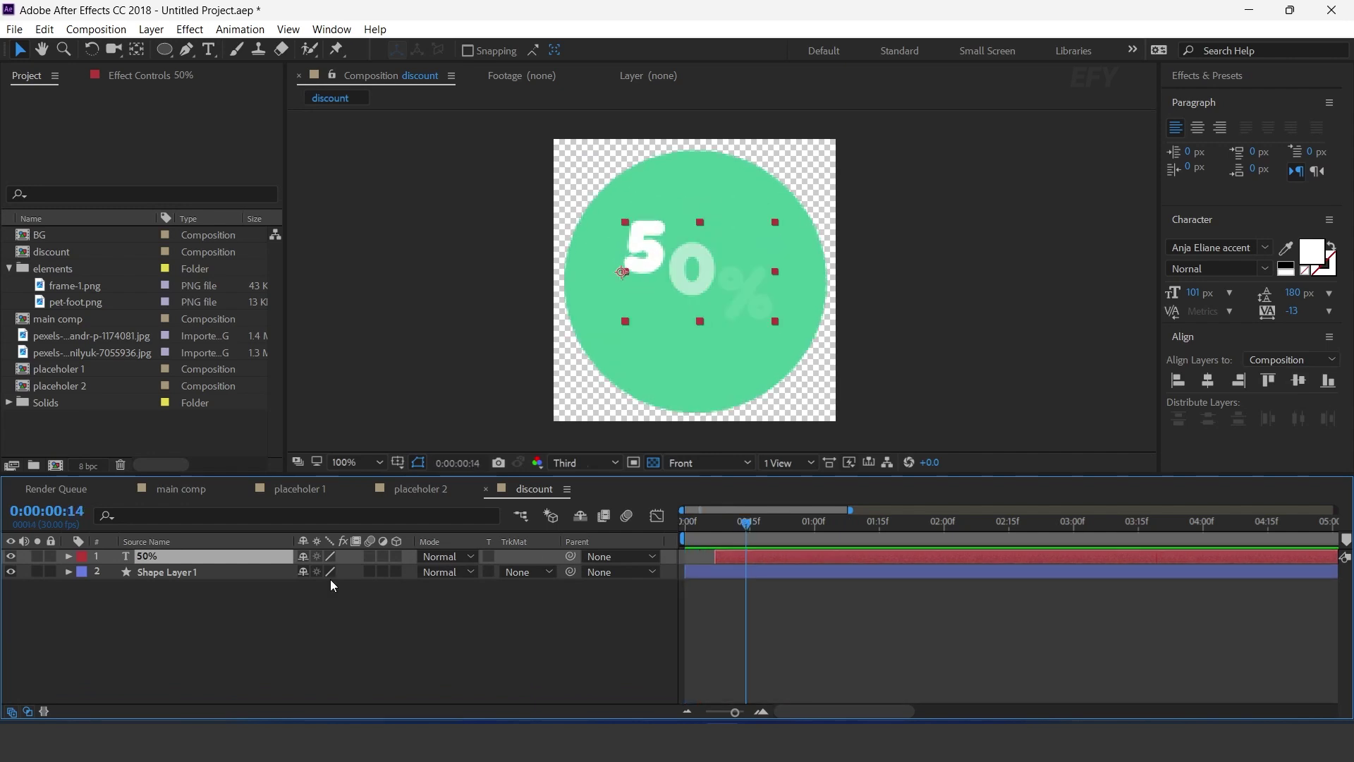
- Duplicate the 50% text, place the copy beneath it reading OFF, and delay its start to about frame 12
key(ctrl+d)
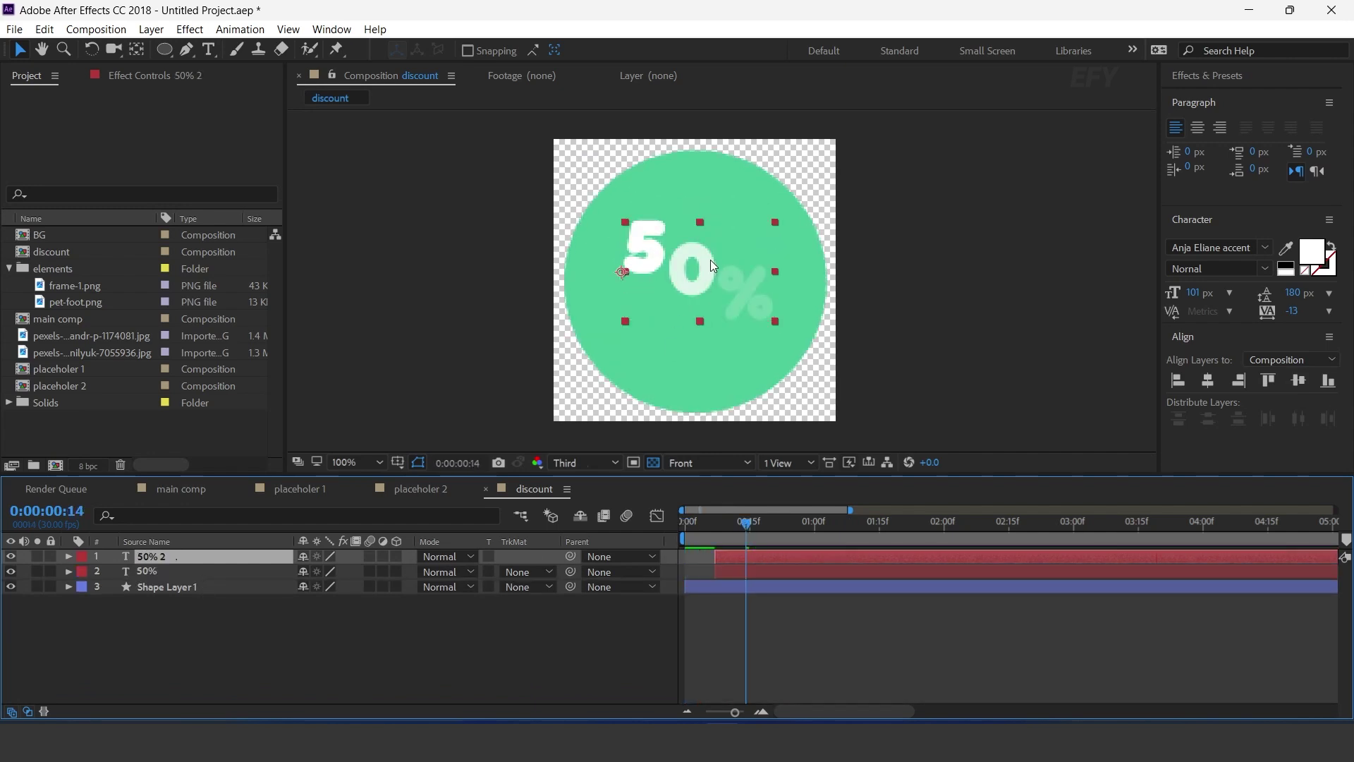
drag(747, 522, 892, 527)
drag(672, 243, 708, 315)
double_click(676, 333)
text(OFF)
key(Escape)
drag(743, 556, 766, 556)
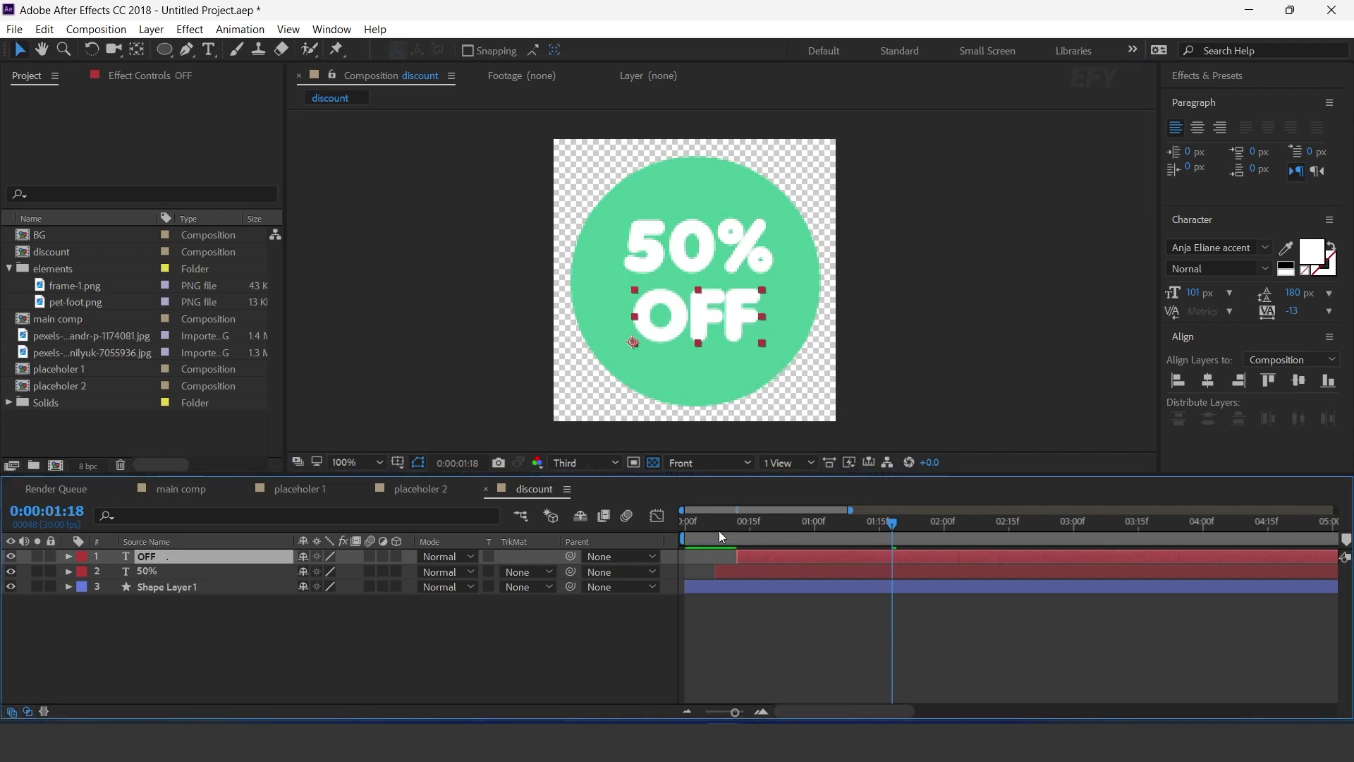
key(space)
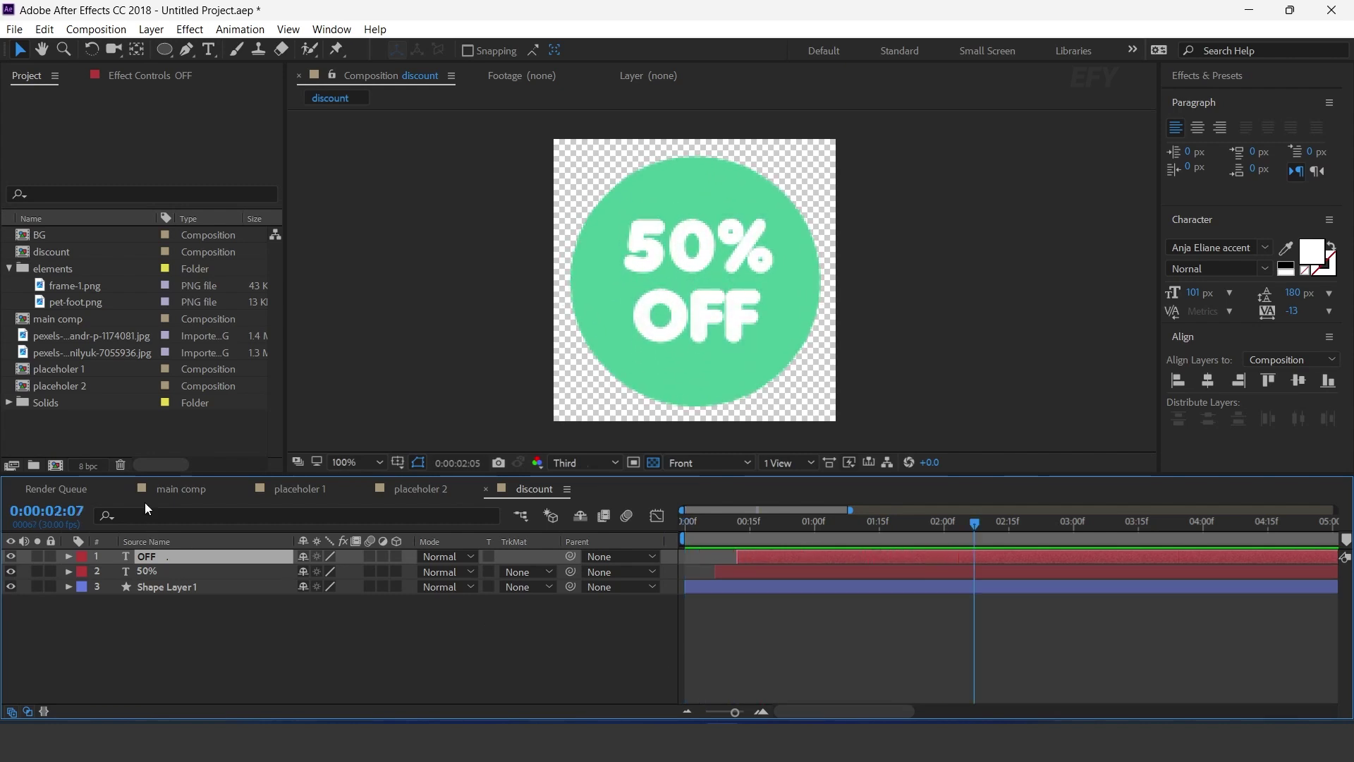
- Add the discount composition as the uppermost layer of main comp and place its badge below the large photo, beside the small one
click(180, 482)
click(96, 442)
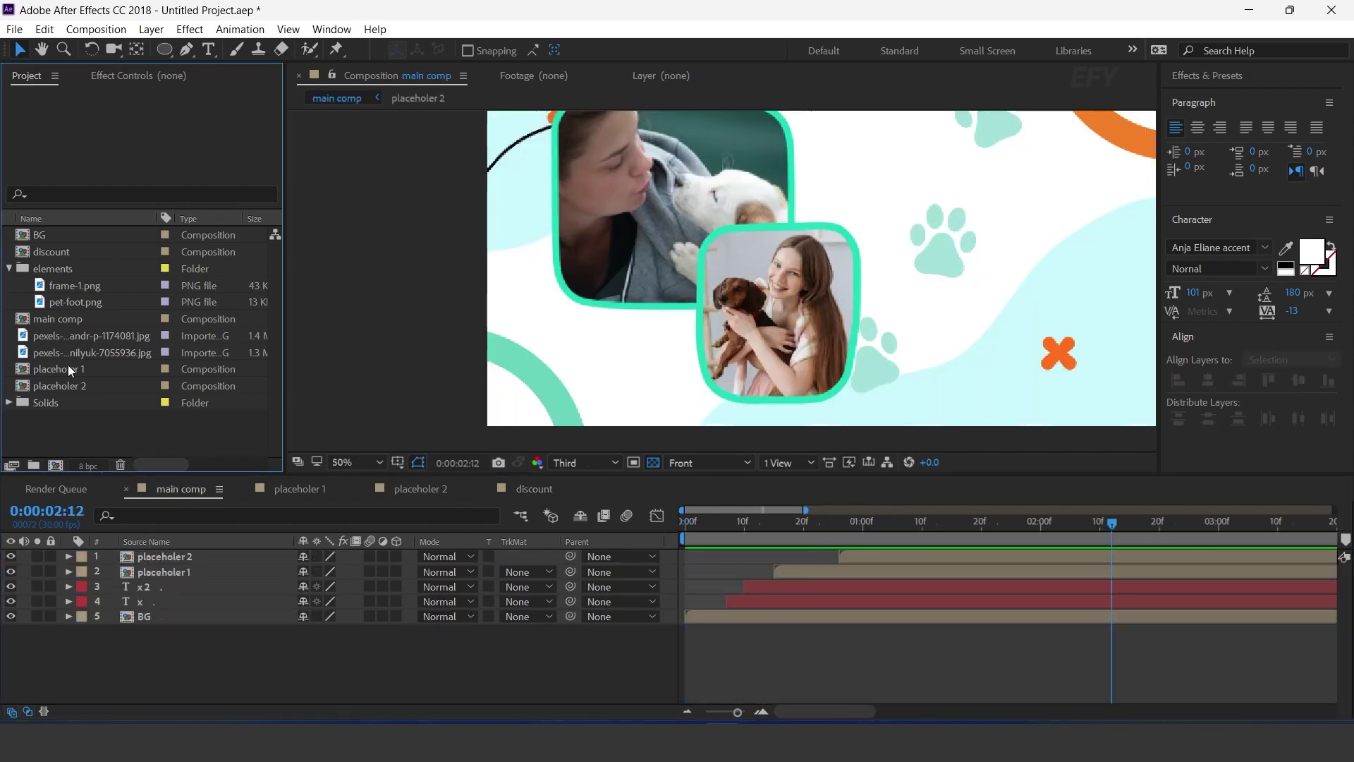
click(10, 268)
drag(48, 251, 189, 557)
drag(628, 347, 603, 353)
- Shift the discount layer's start to about 0:00:01:02, preview the animation and set the current time to 0:00:01:28
drag(765, 557, 912, 556)
key(comma)
drag(720, 529, 675, 533)
key(space)
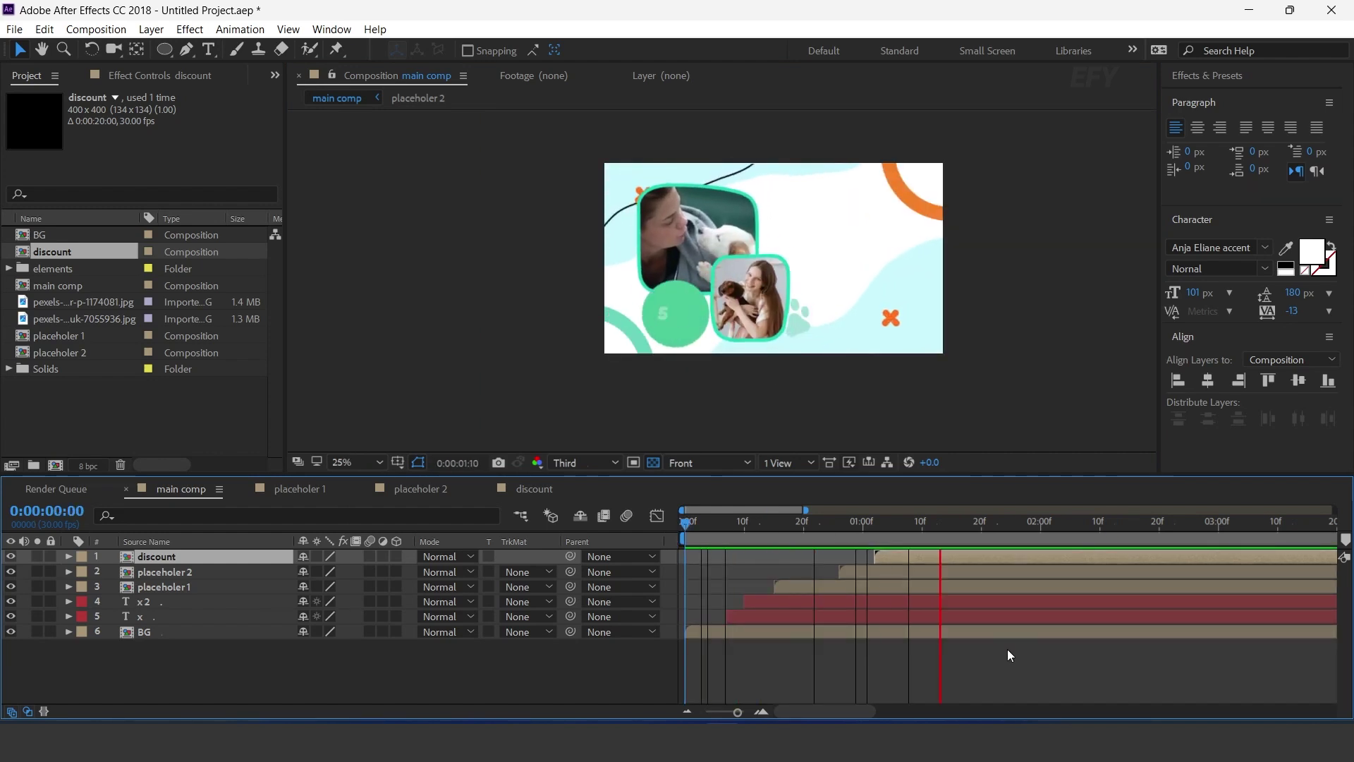
click(917, 533)
click(1029, 536)
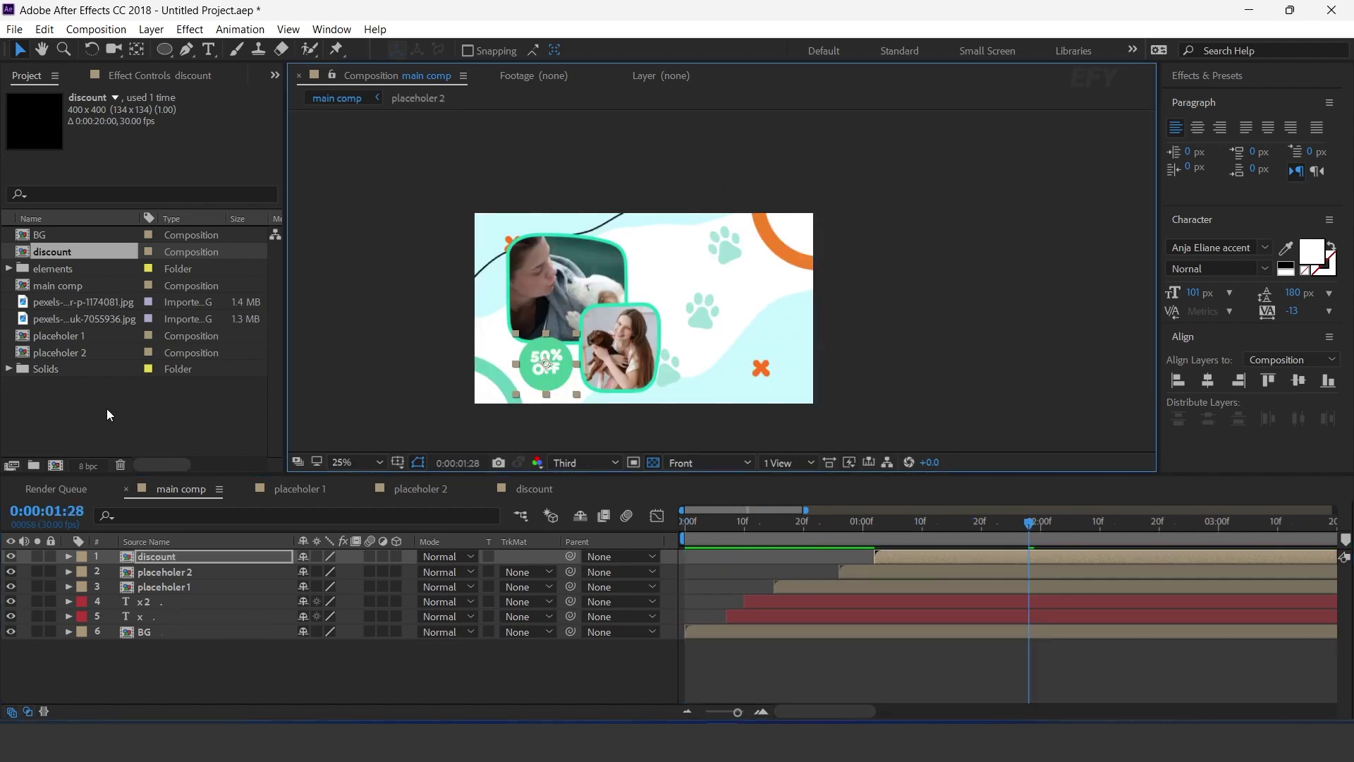
- Create a new 1080 x 1080 px composition named "text 1"
click(107, 409)
click(57, 465)
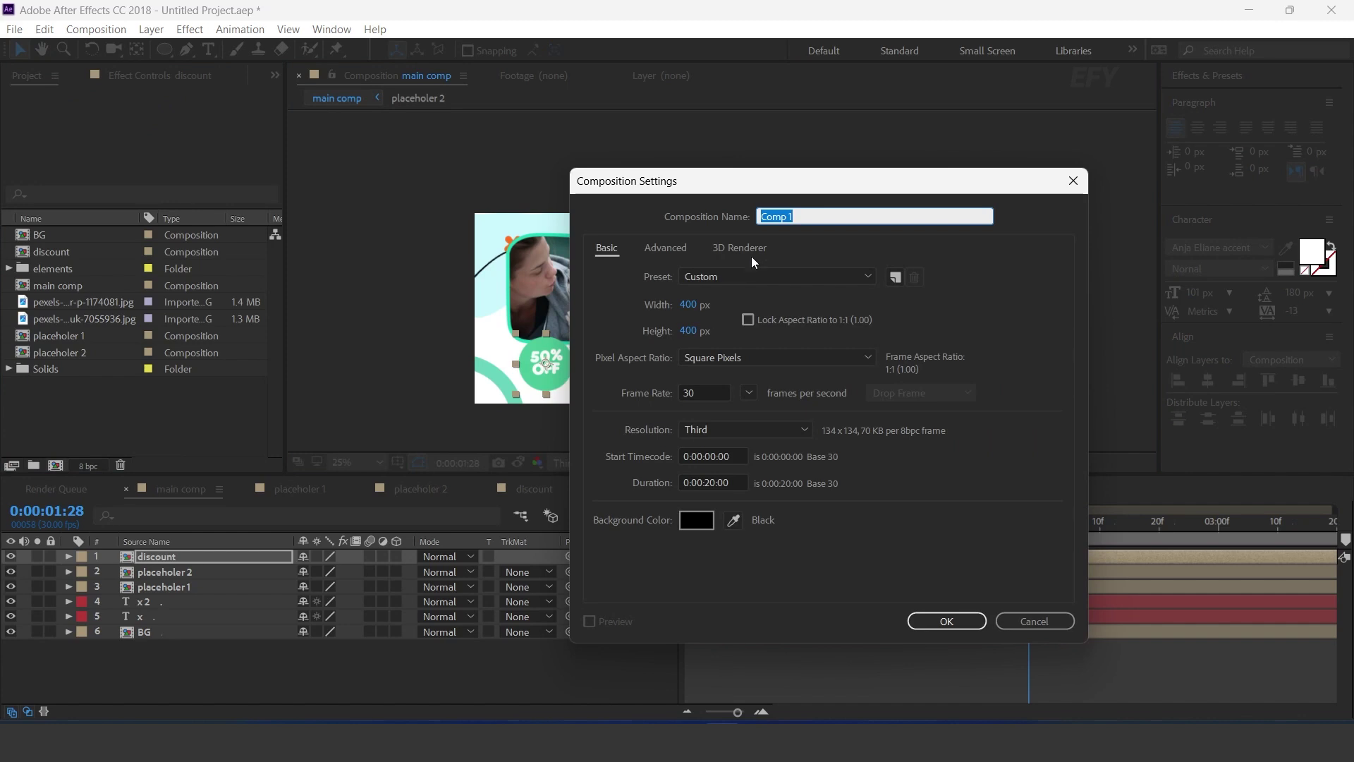
click(689, 305)
text(1080)
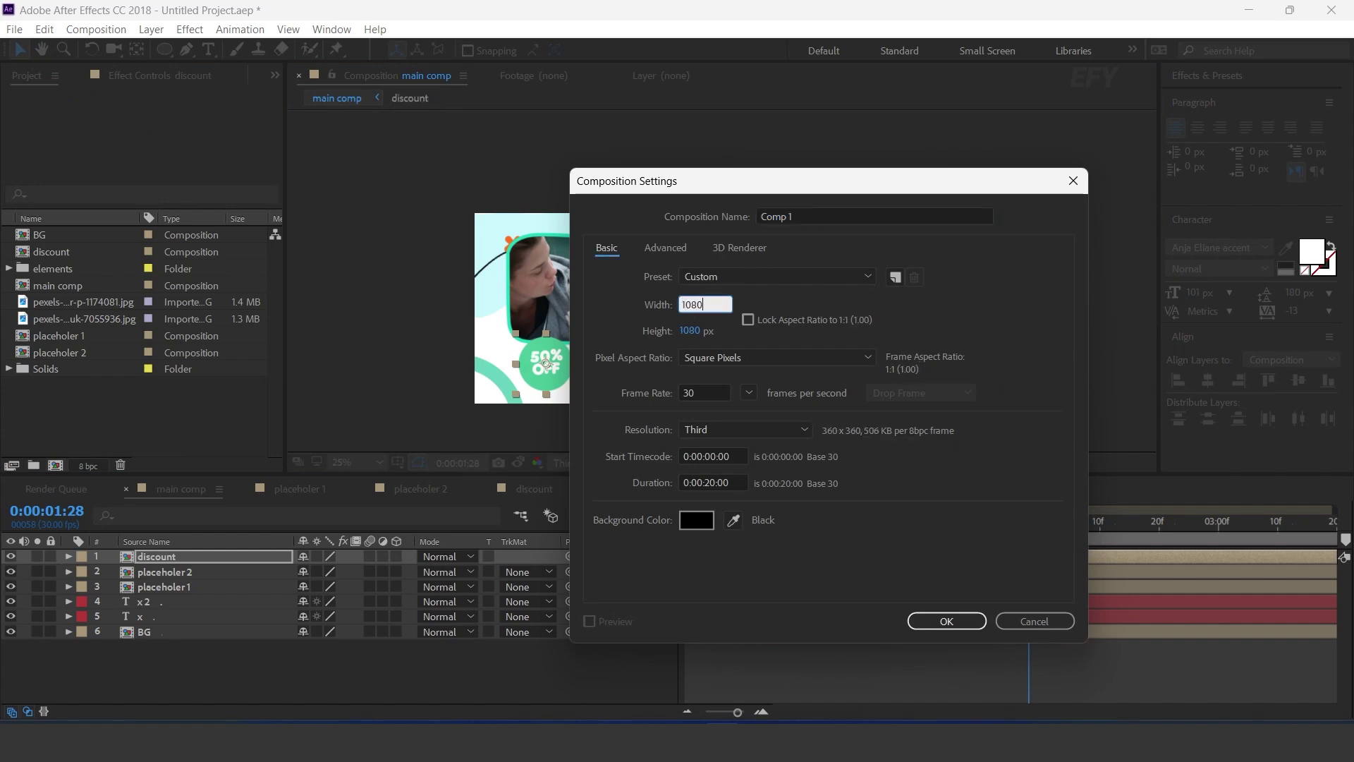
click(816, 213)
text(text)
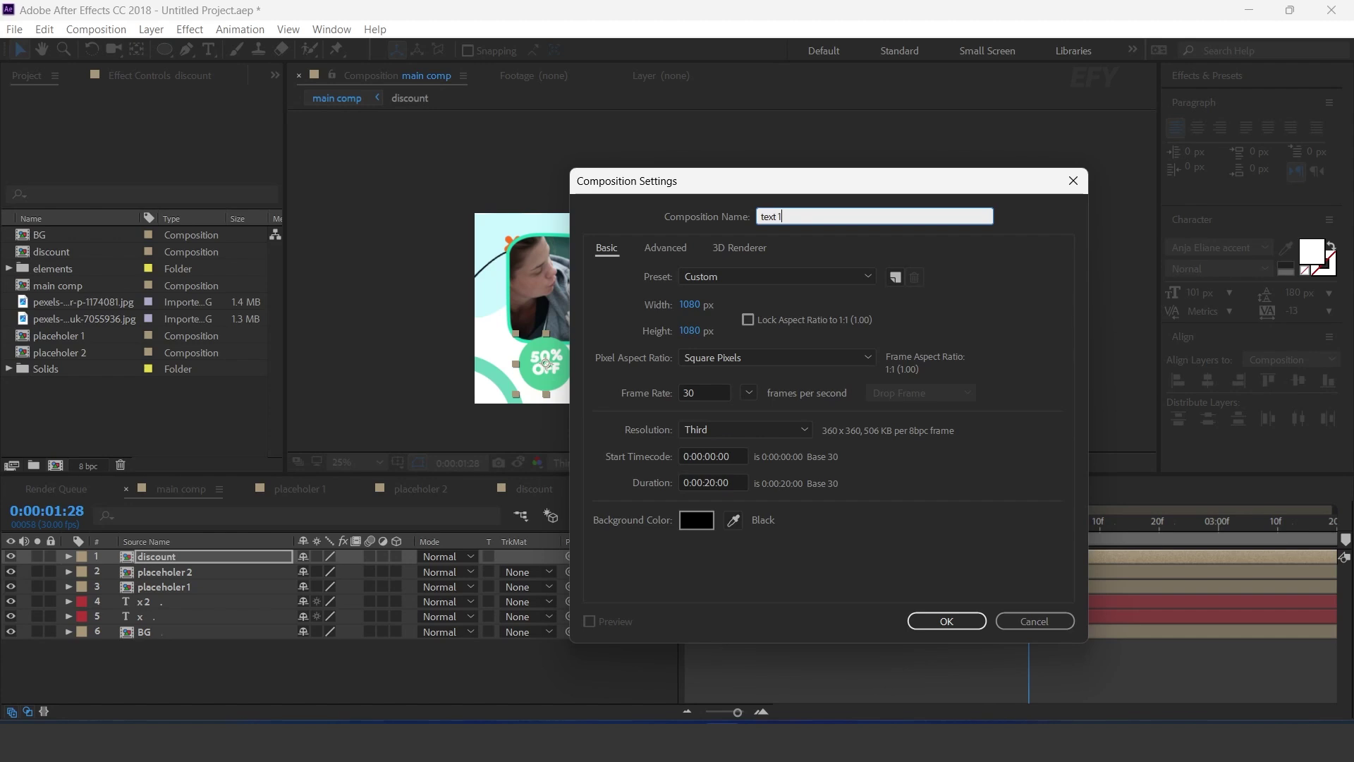
key(Return)
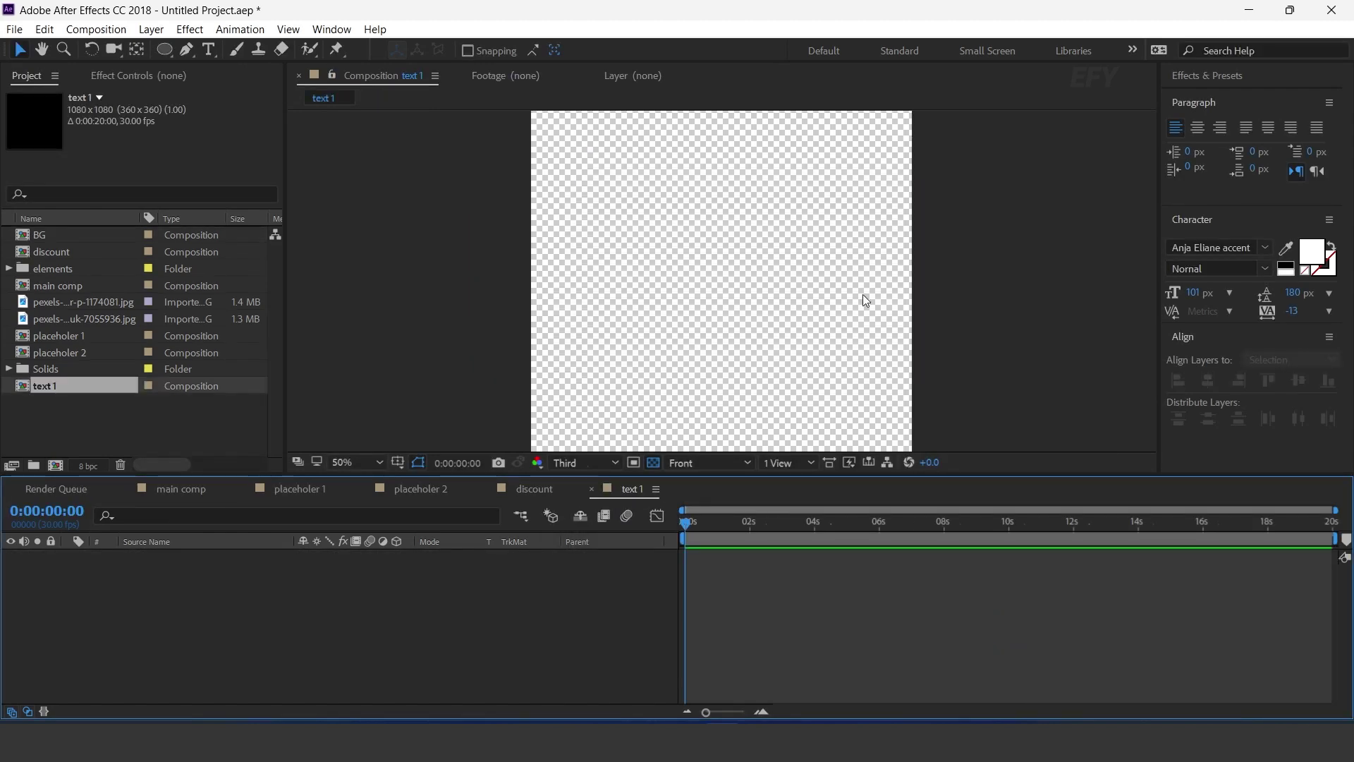
- Add the black text "The Best" in the upper half of the text 1 composition
click(211, 52)
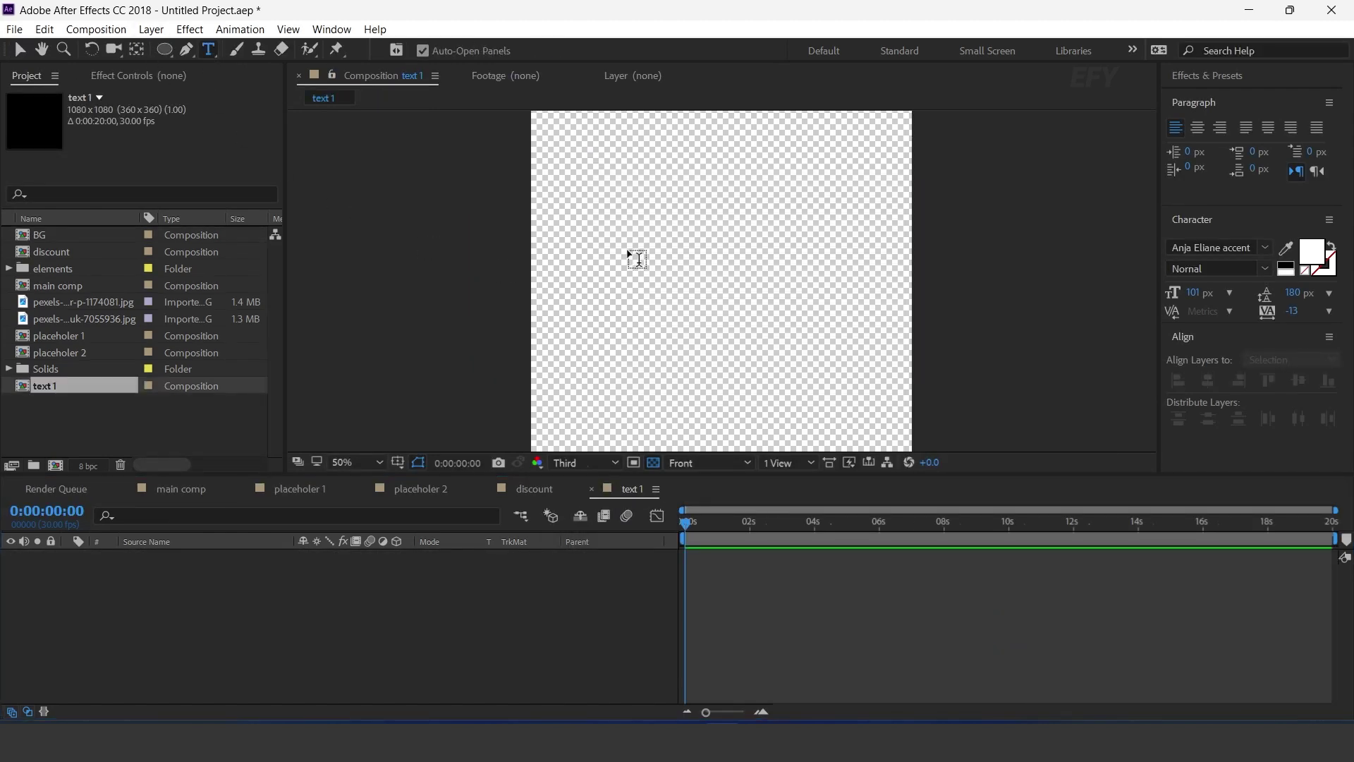
key(ctrl+v)
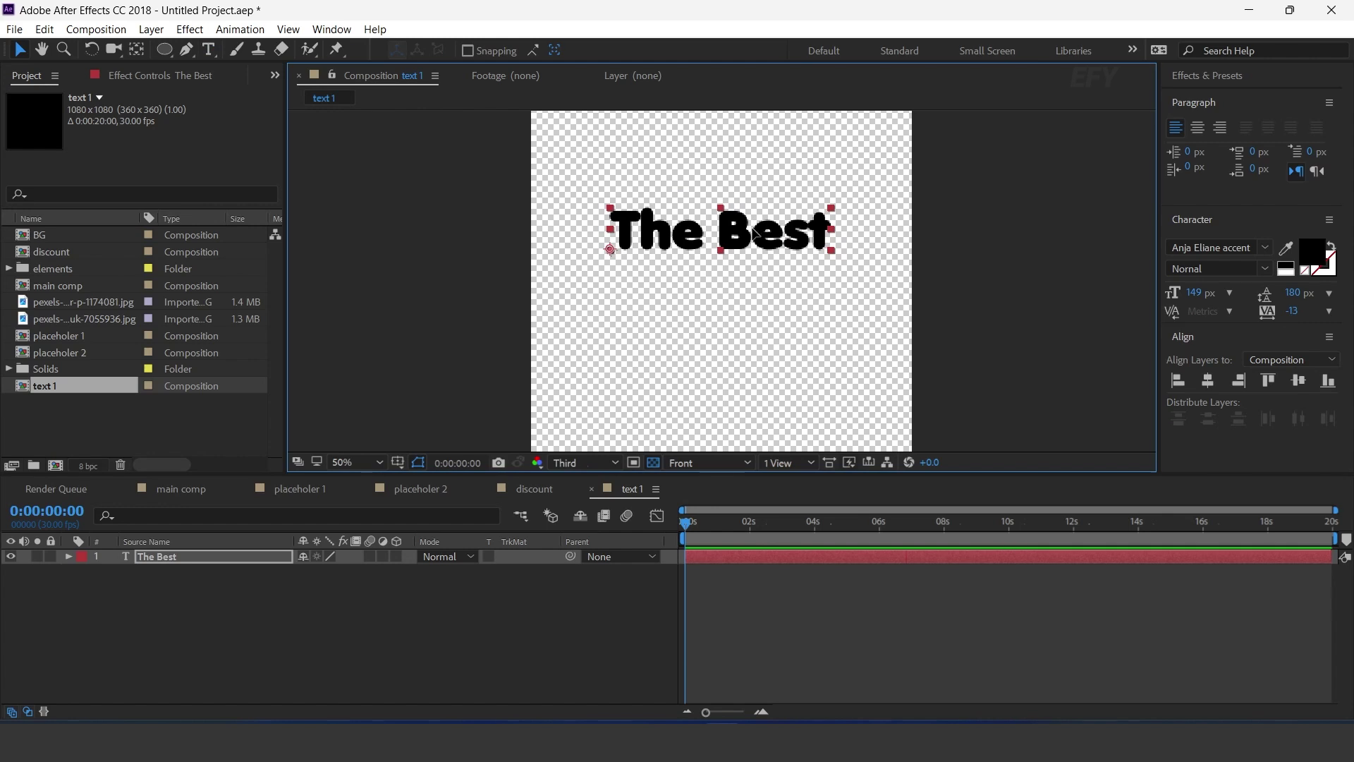
key(v)
click(345, 650)
- Add Scale, Rotation and Opacity properties to a text animator on The Best layer
click(69, 557)
click(404, 572)
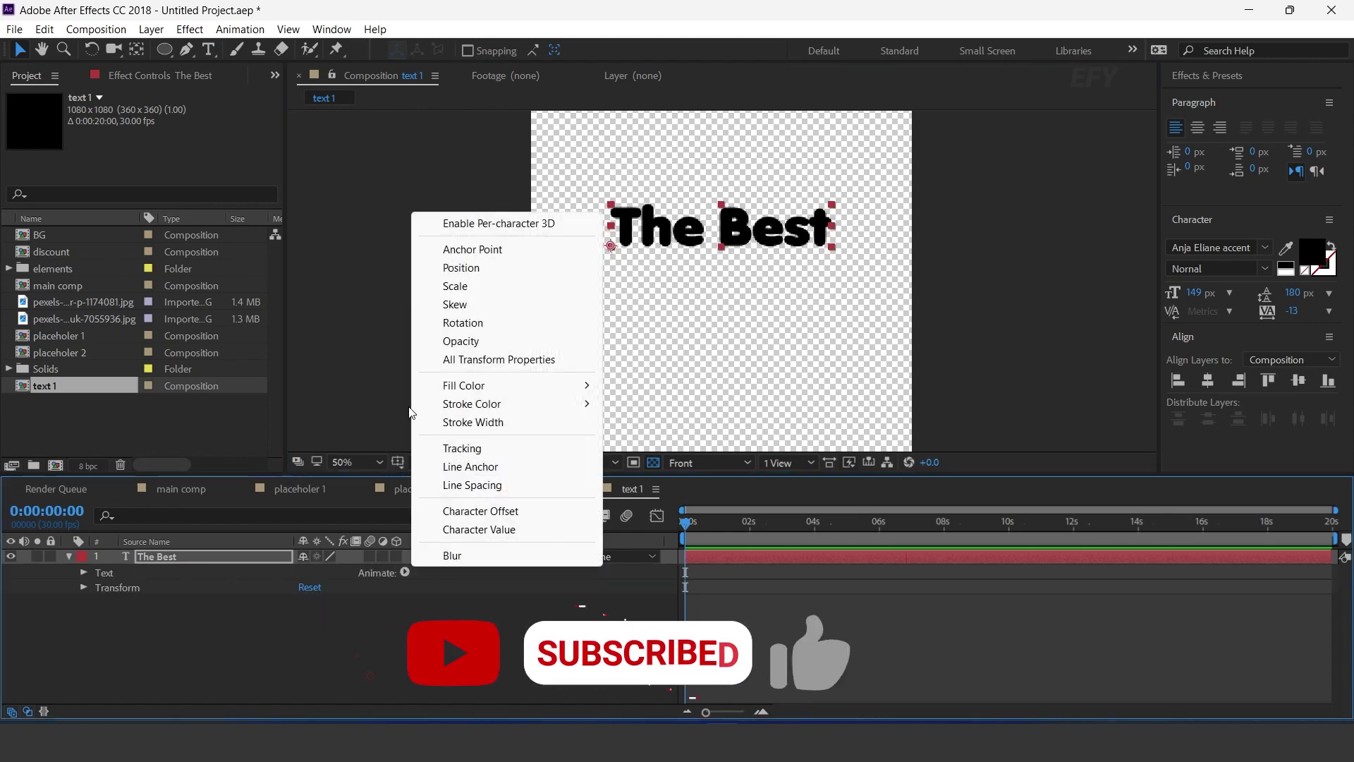
click(475, 287)
click(406, 572)
click(472, 341)
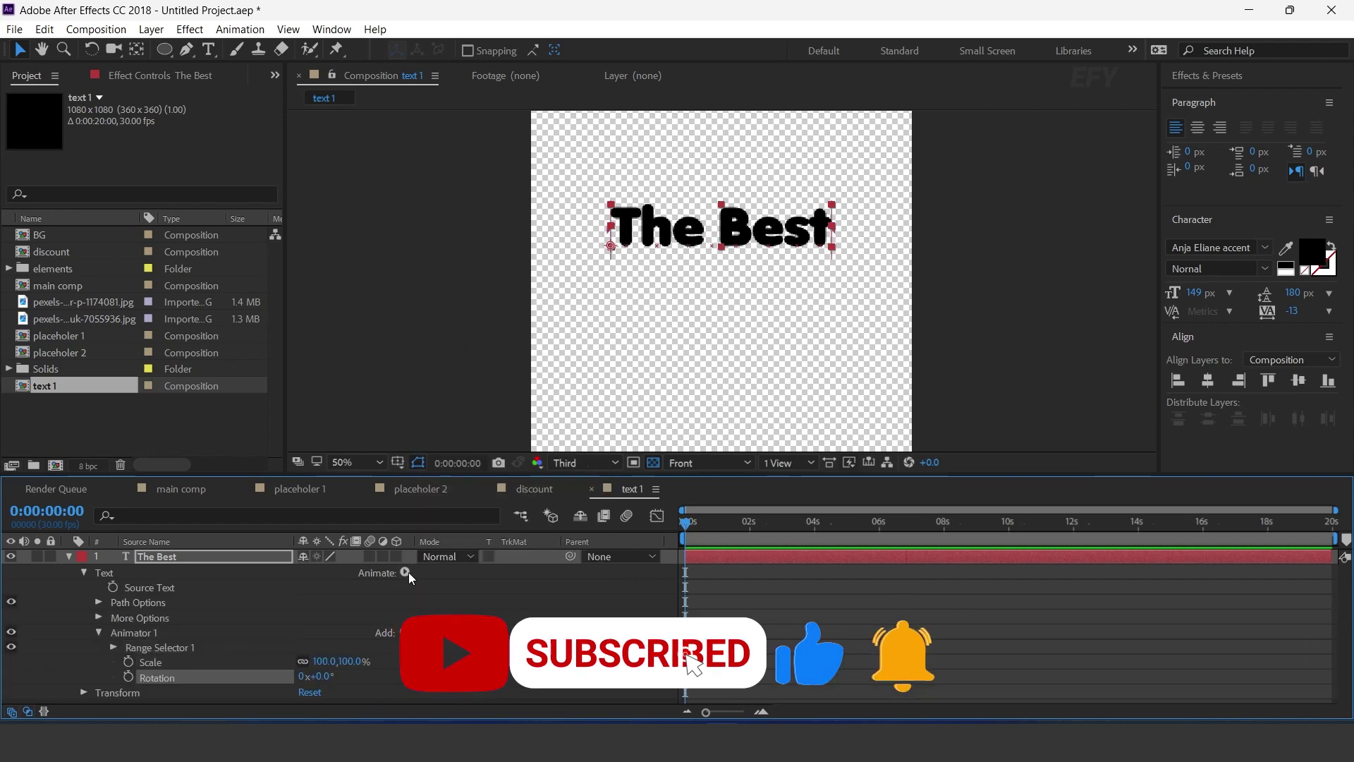
click(406, 572)
click(467, 341)
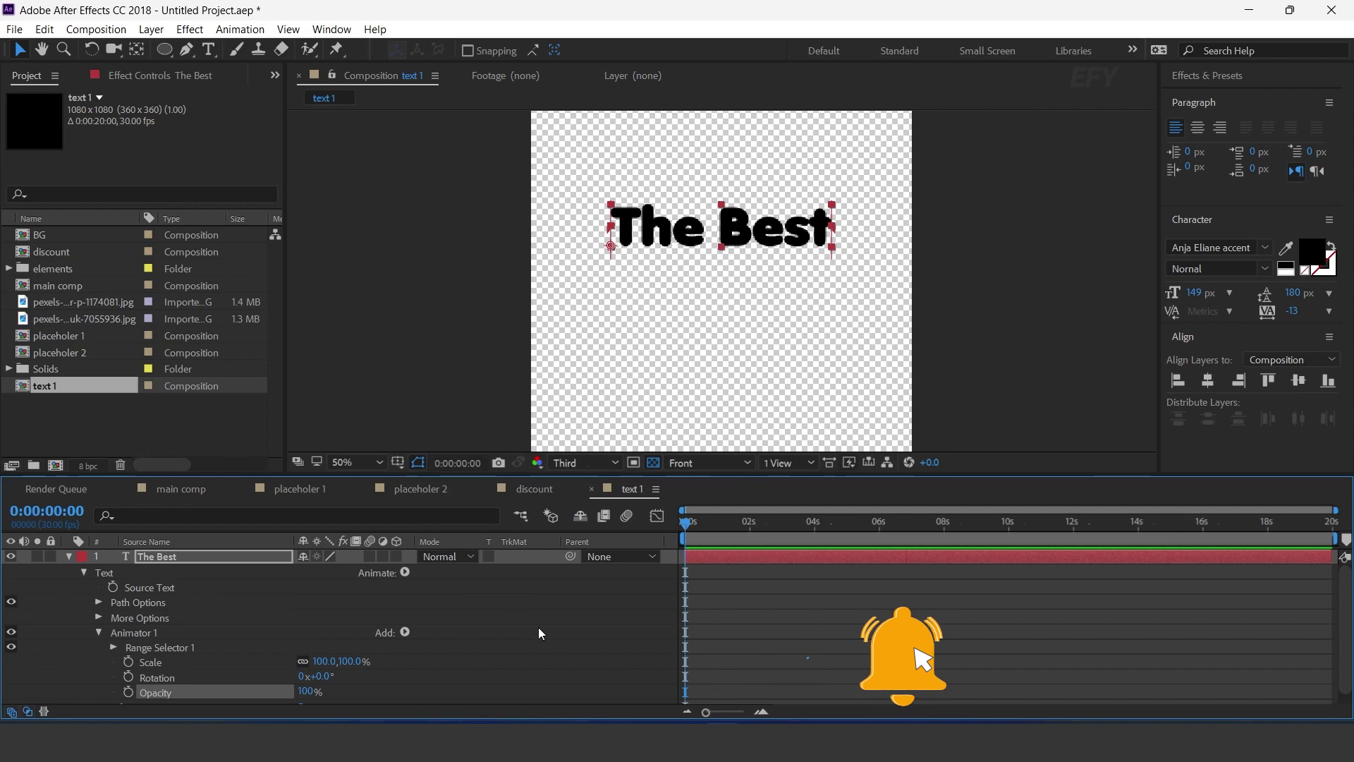
- Set Animator 1's Scale to 0%, Rotation to -25° and Opacity to 0%
scroll(539, 633, down, 1)
click(321, 666)
key(Return)
text(0)
key(Return)
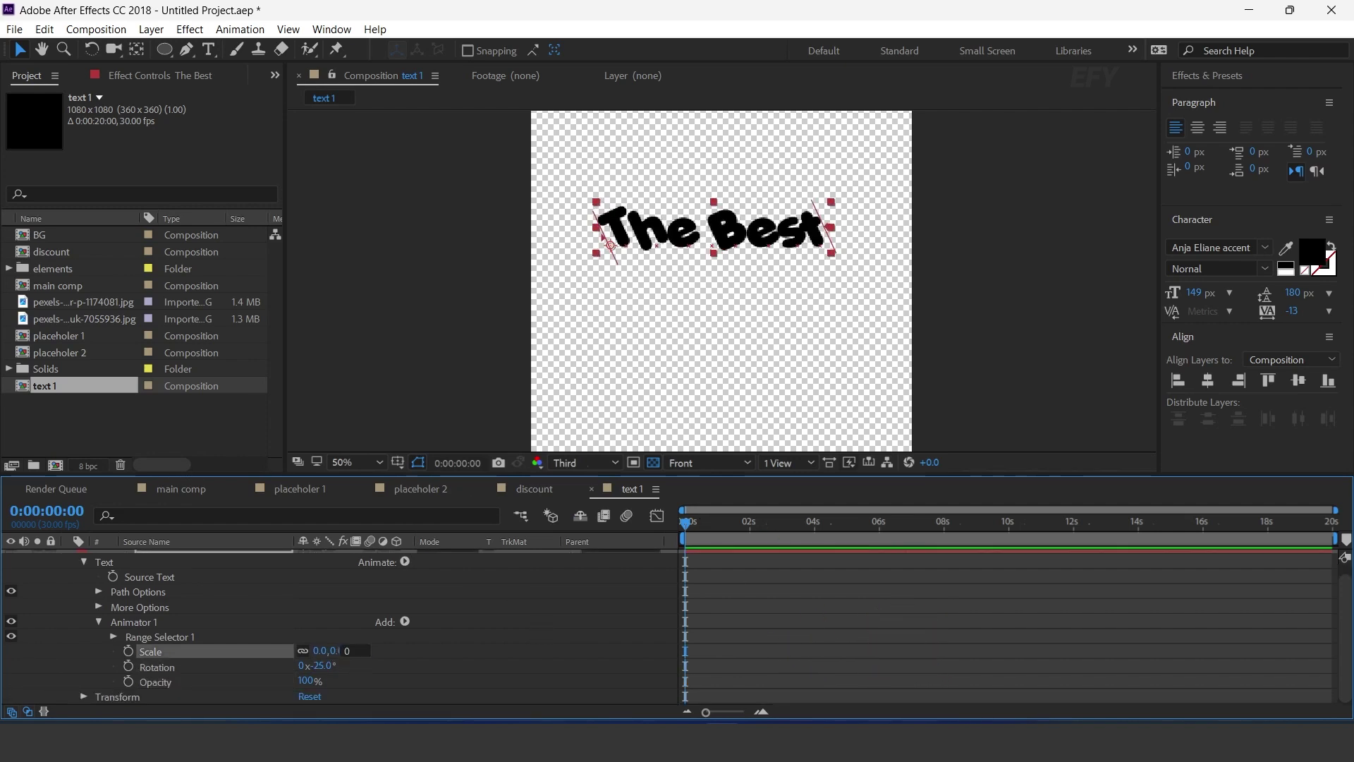
text(0)
key(Return)
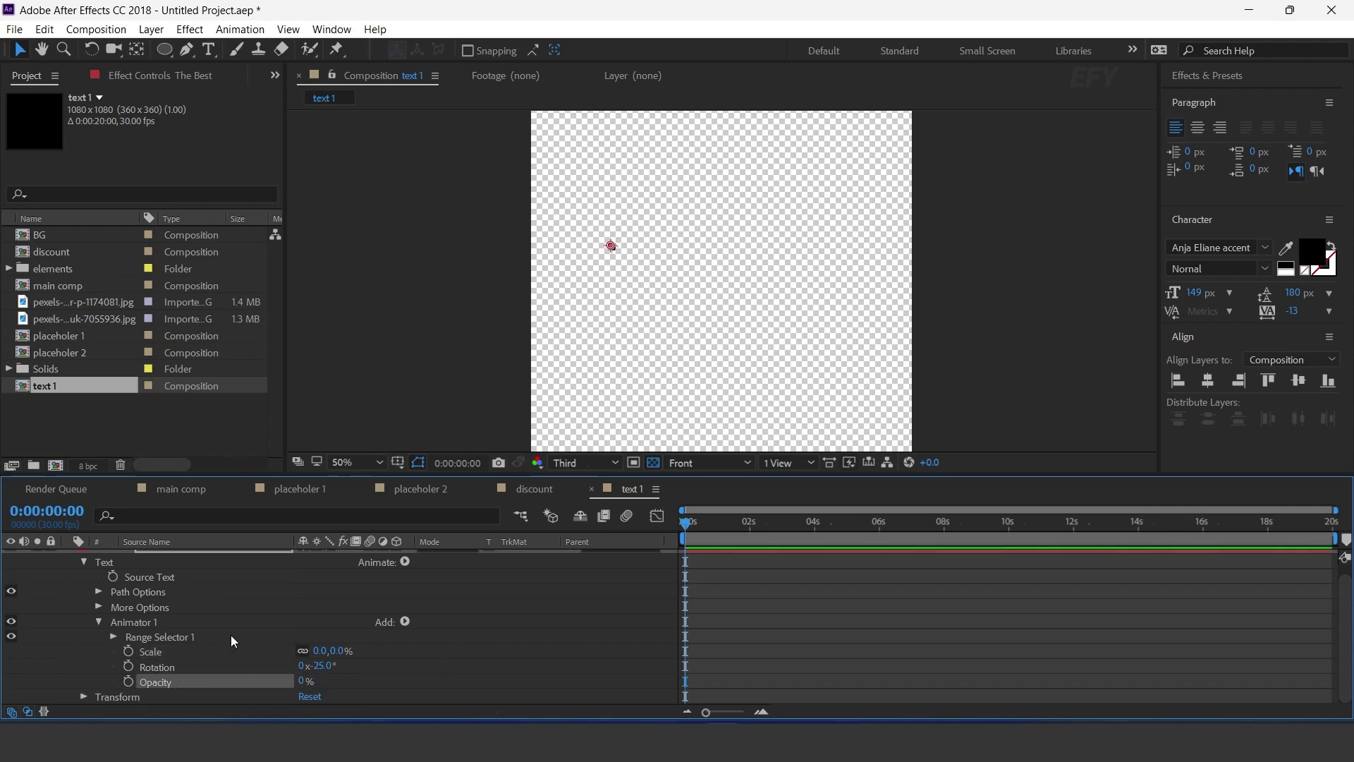
- Set the advanced Shape option of Animator 1's Range Selector 1 to Ramp Up
click(122, 624)
click(112, 636)
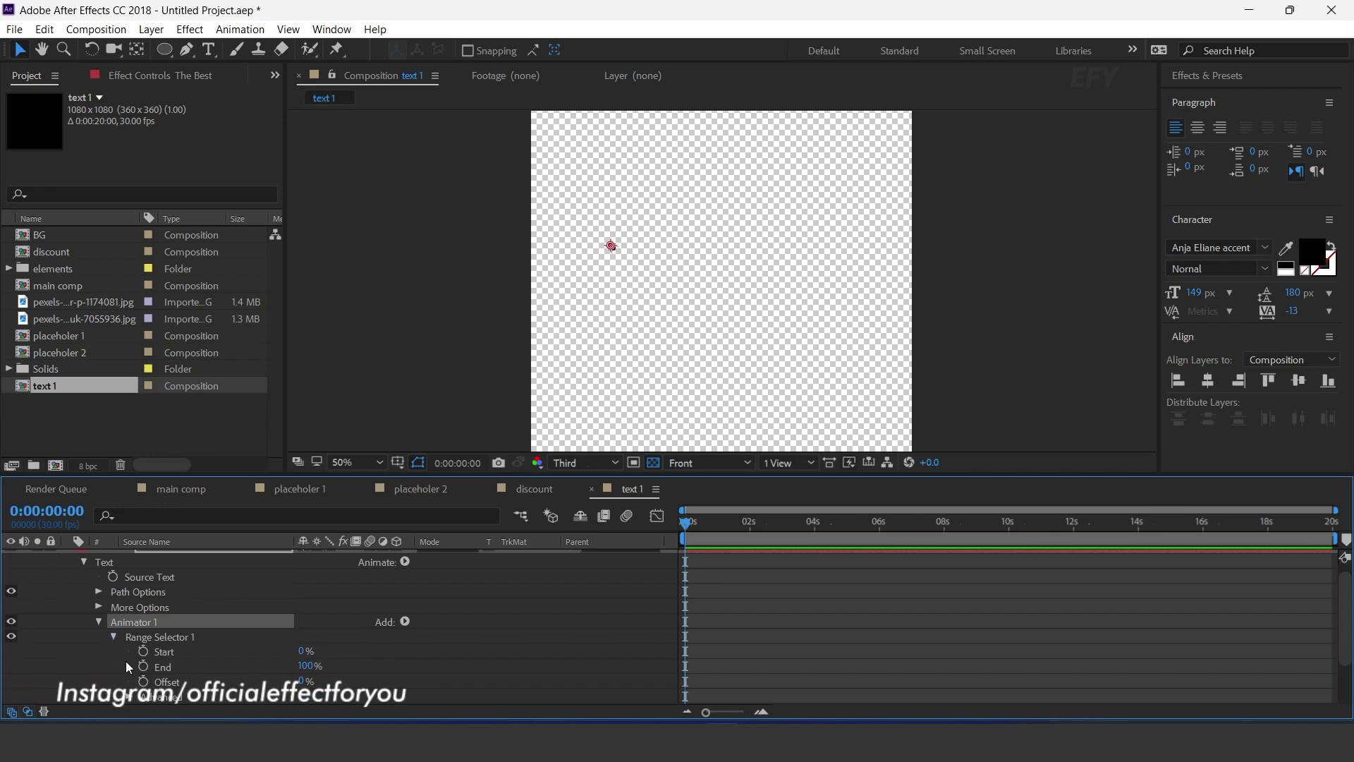
scroll(169, 670, down, 1)
click(130, 651)
scroll(161, 665, down, 2)
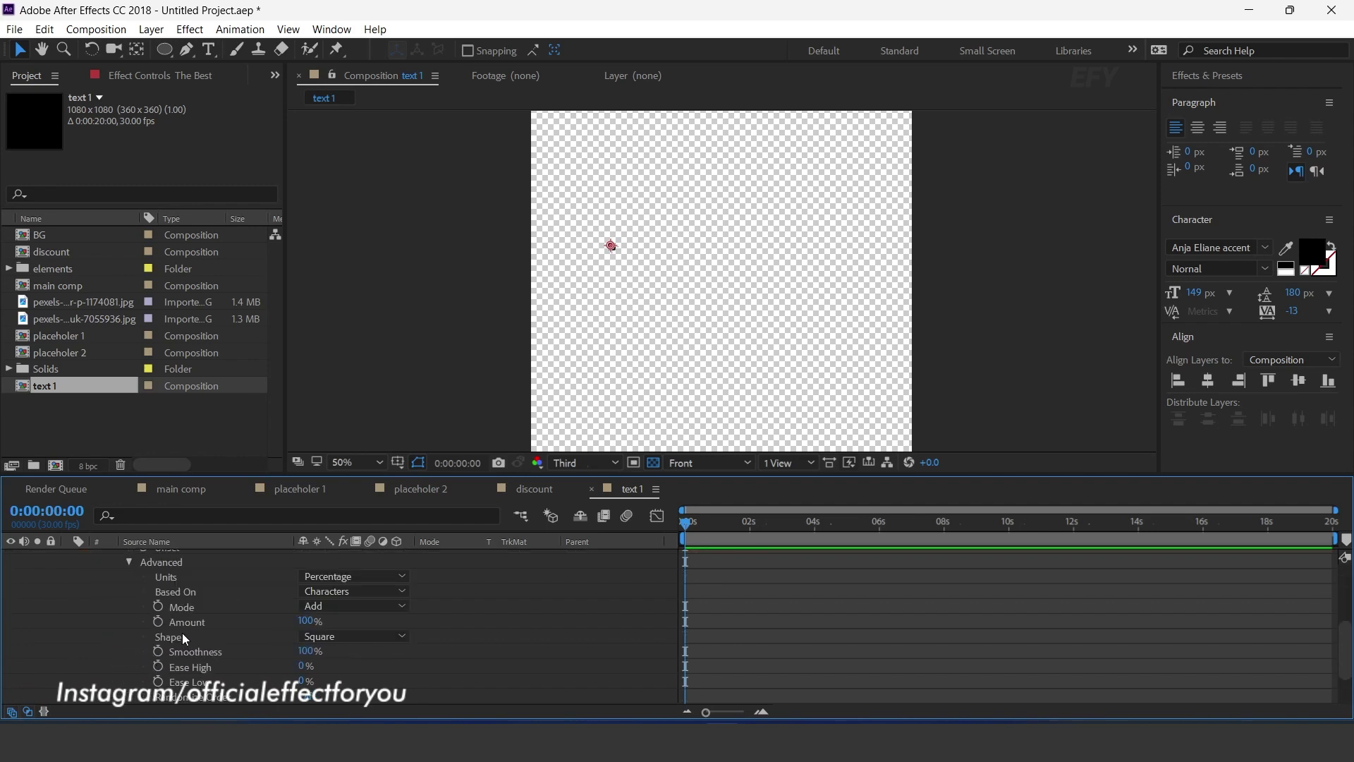
click(368, 637)
click(366, 547)
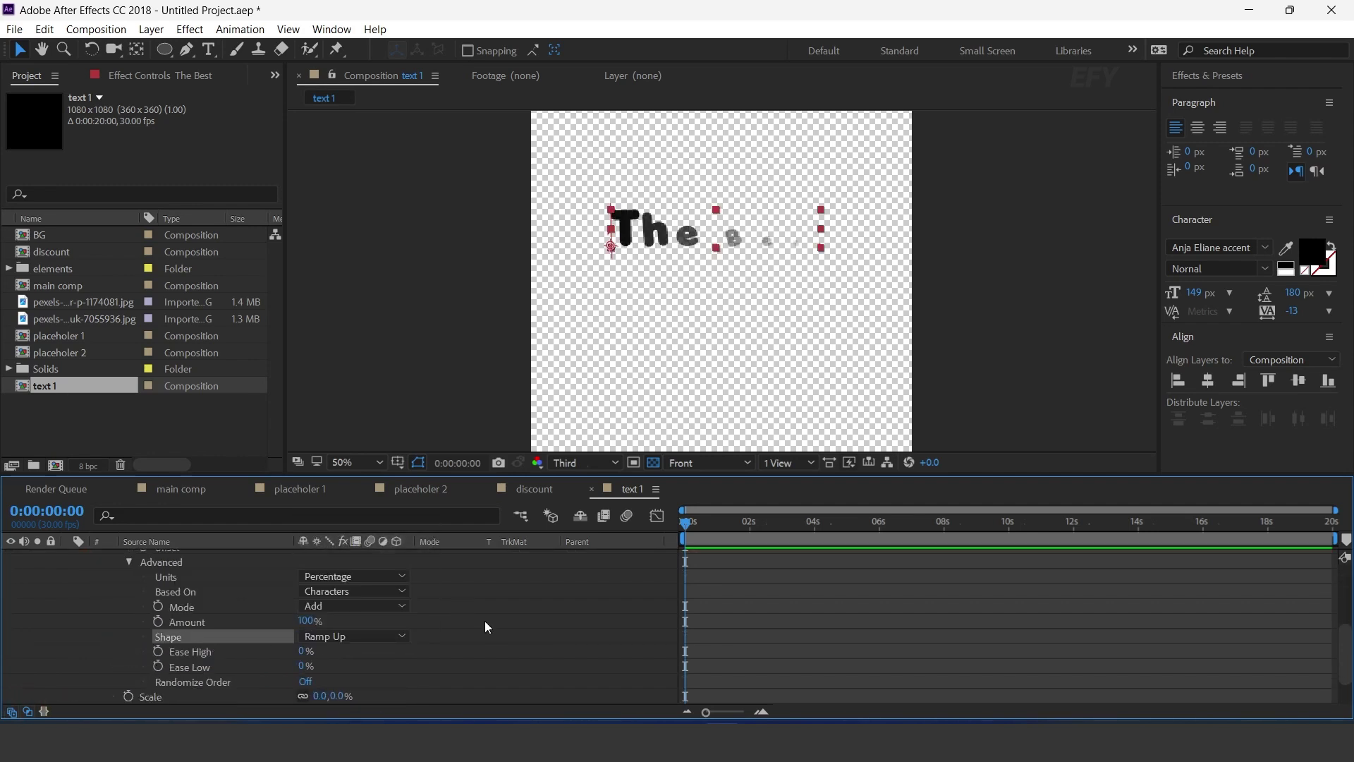
scroll(527, 642, up, 5)
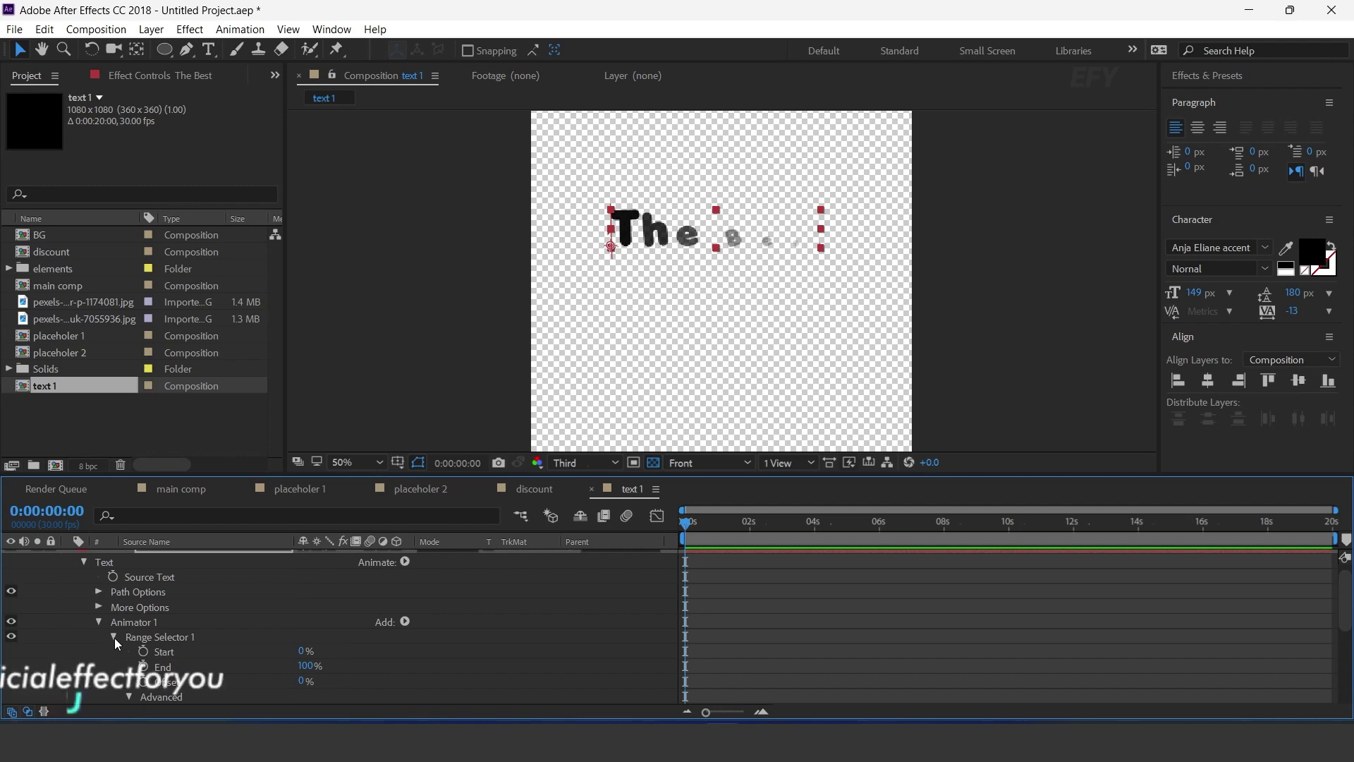
click(112, 636)
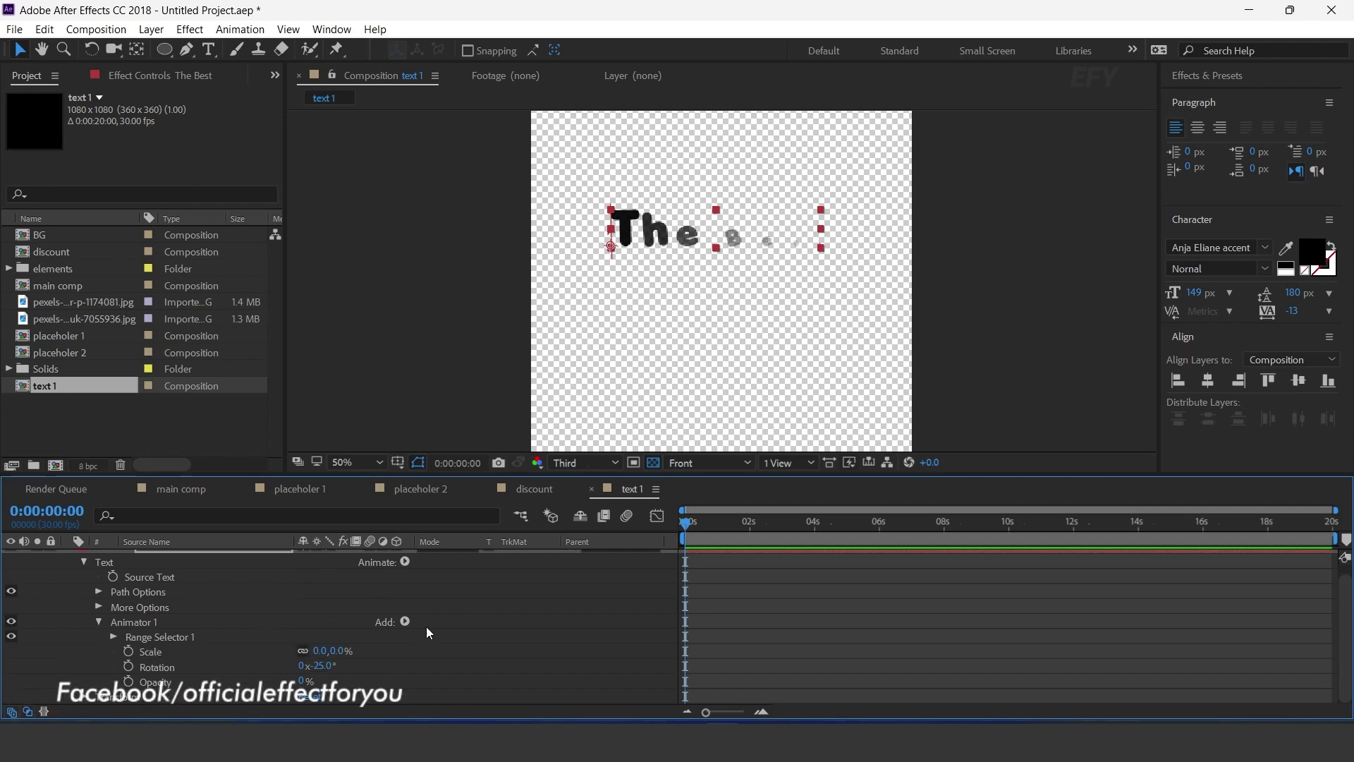
- Add an Expression selector to Animator 1 of The Best text and expand its properties
click(175, 637)
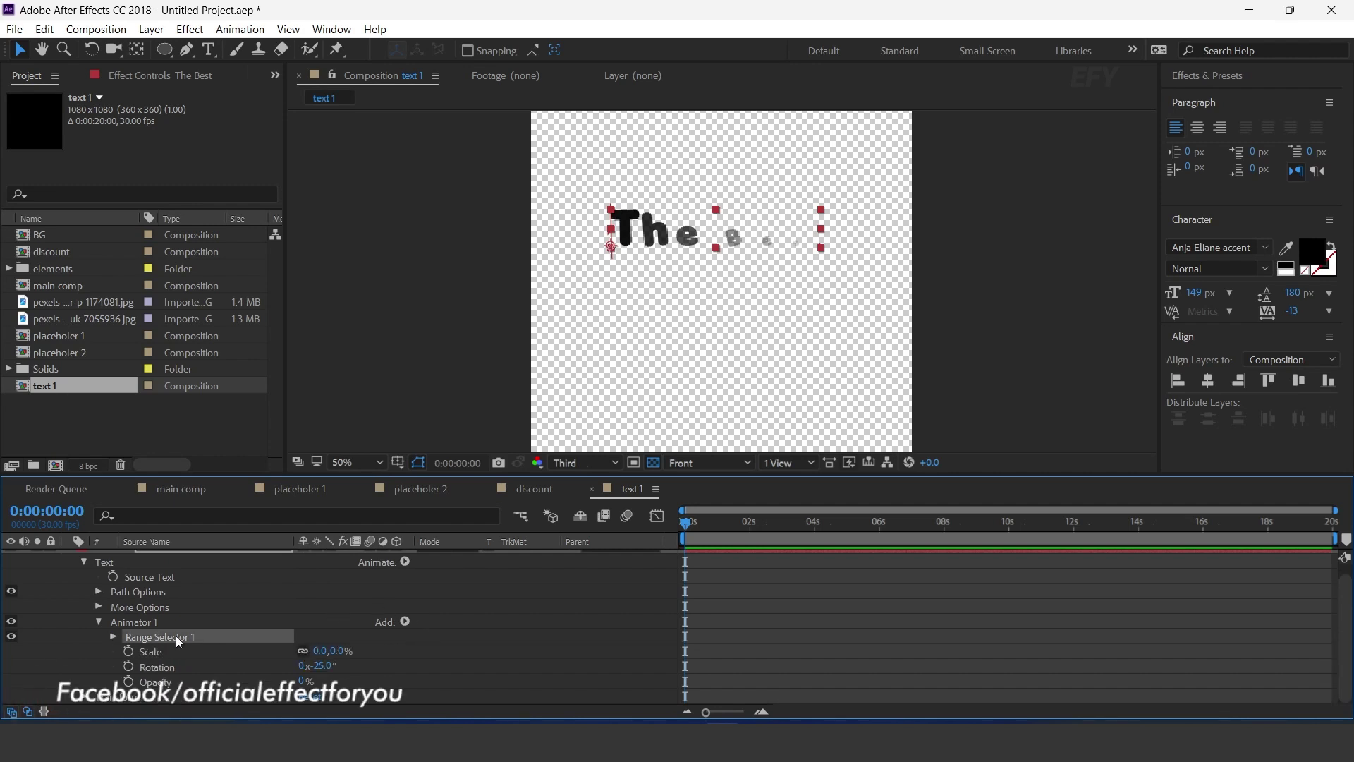
click(405, 621)
mouse_move(453, 644)
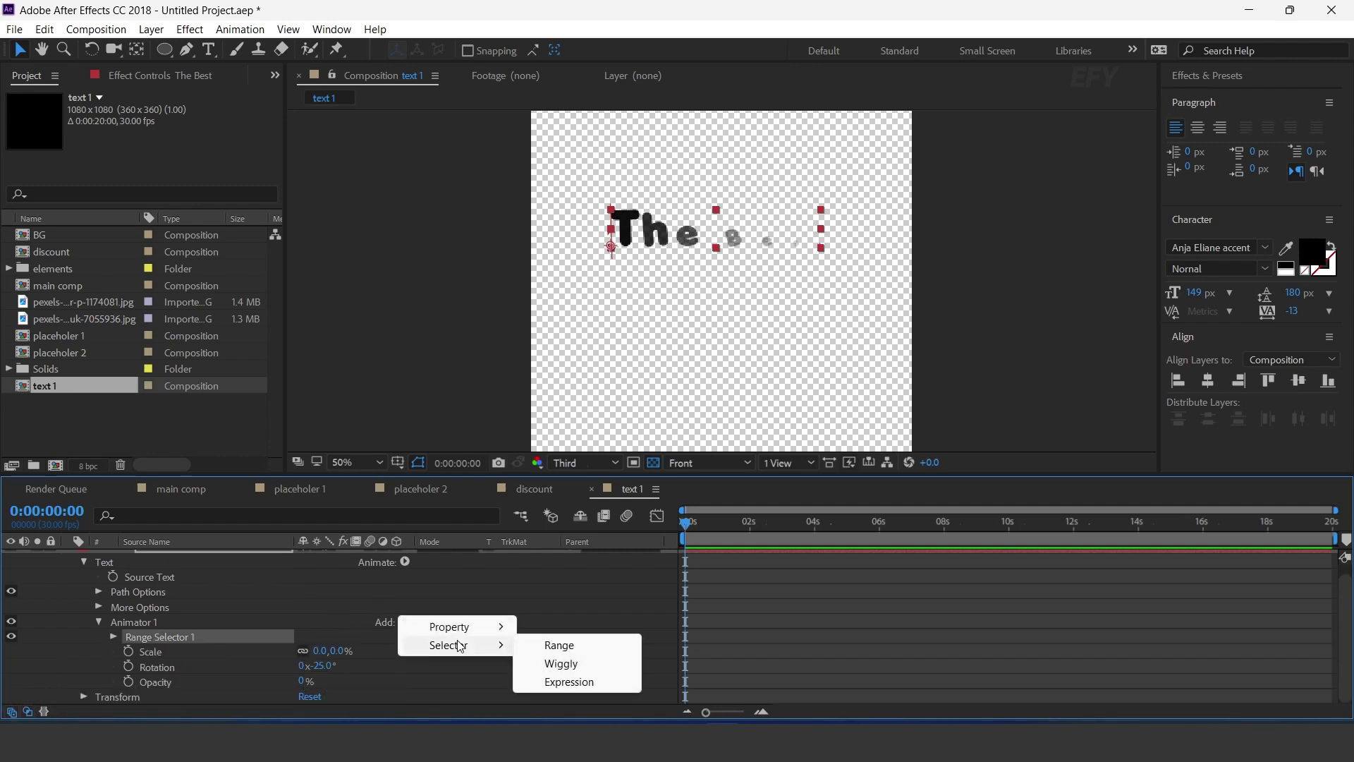
click(568, 682)
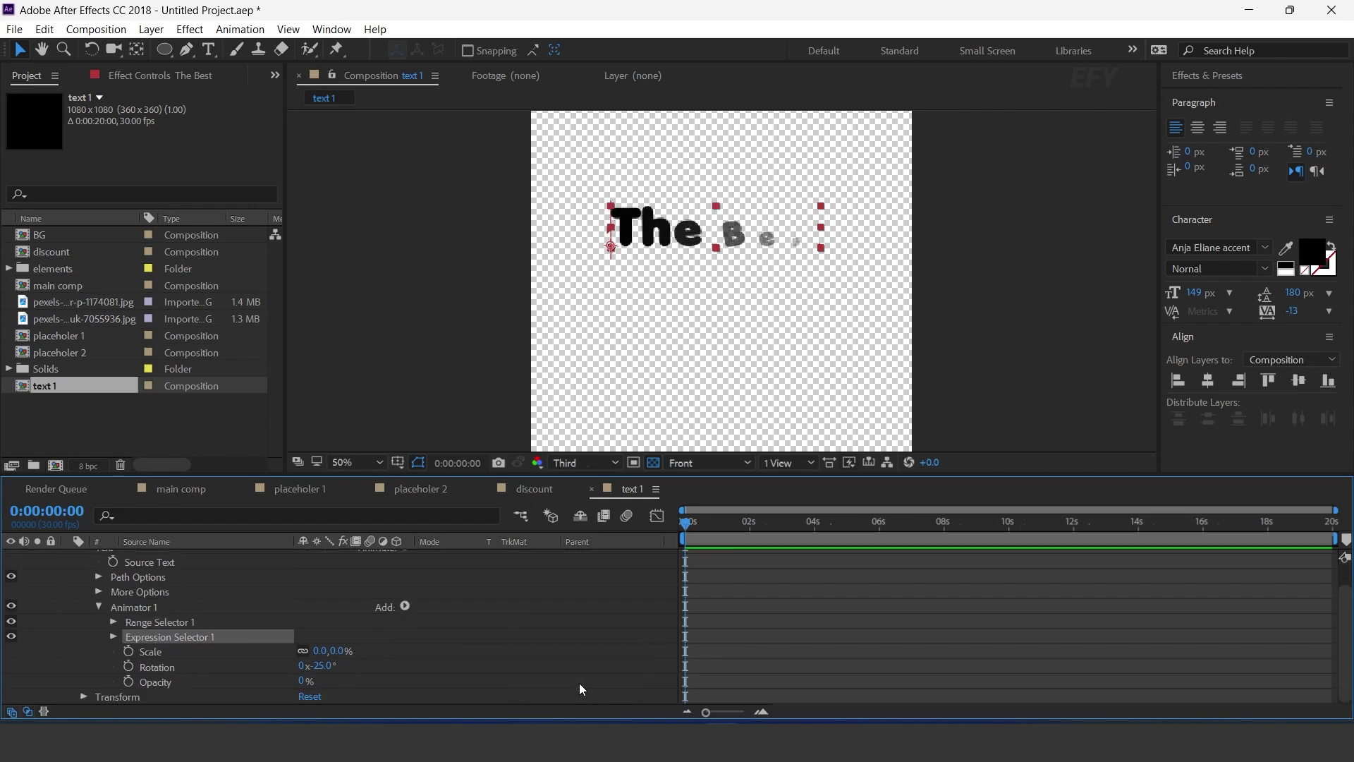
click(115, 637)
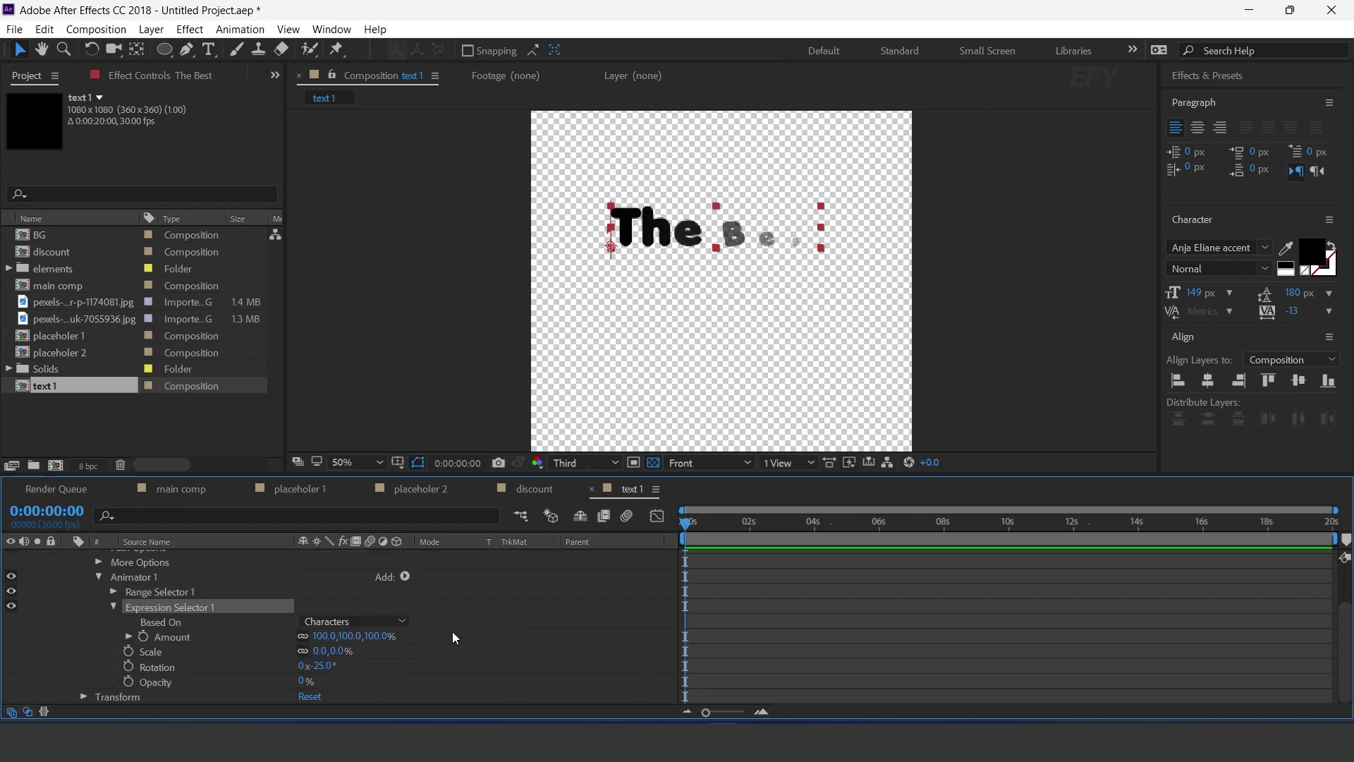
- Apply the delay script from Notepad as an expression on Expression Selector 1's Amount, preview it and set the time to 0:00:02:07
mouse_move(954, 721)
click(954, 652)
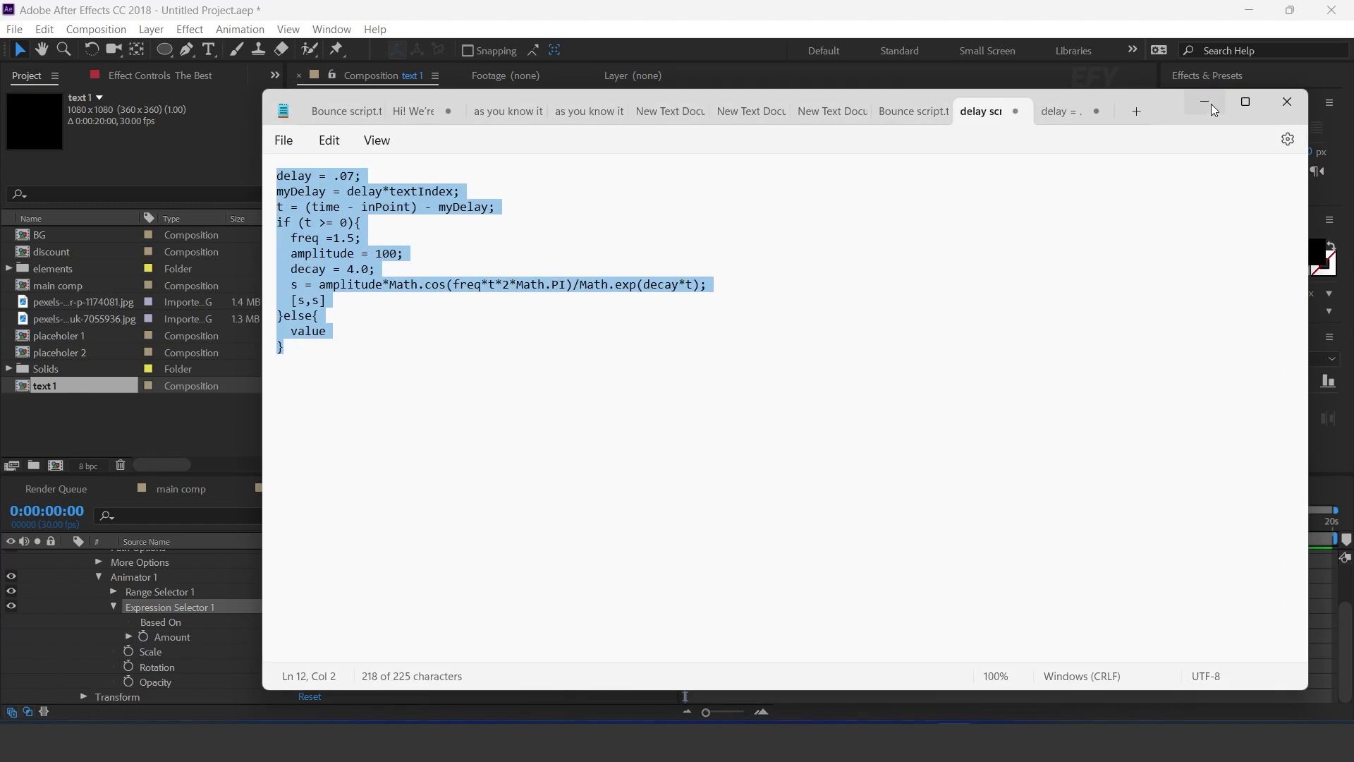
click(1204, 104)
alt+click(144, 637)
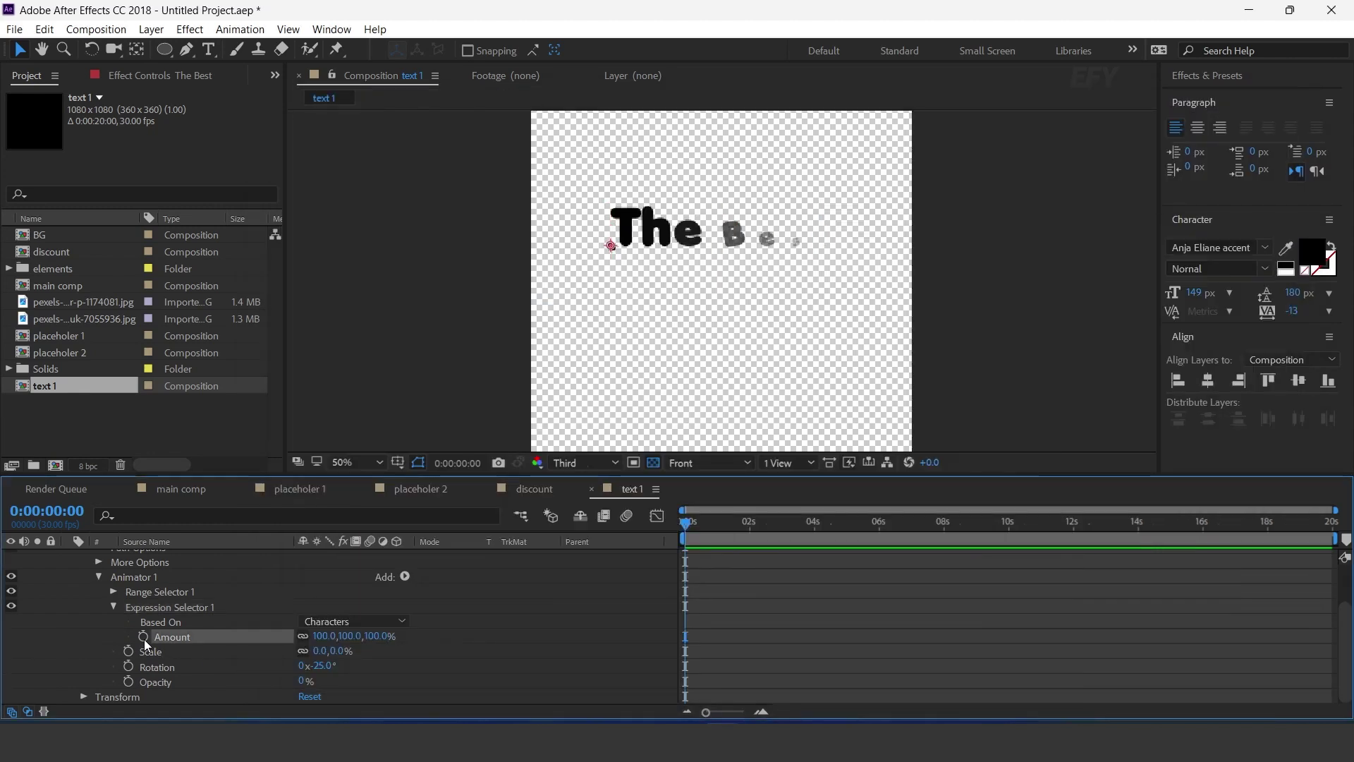
key(ctrl+v)
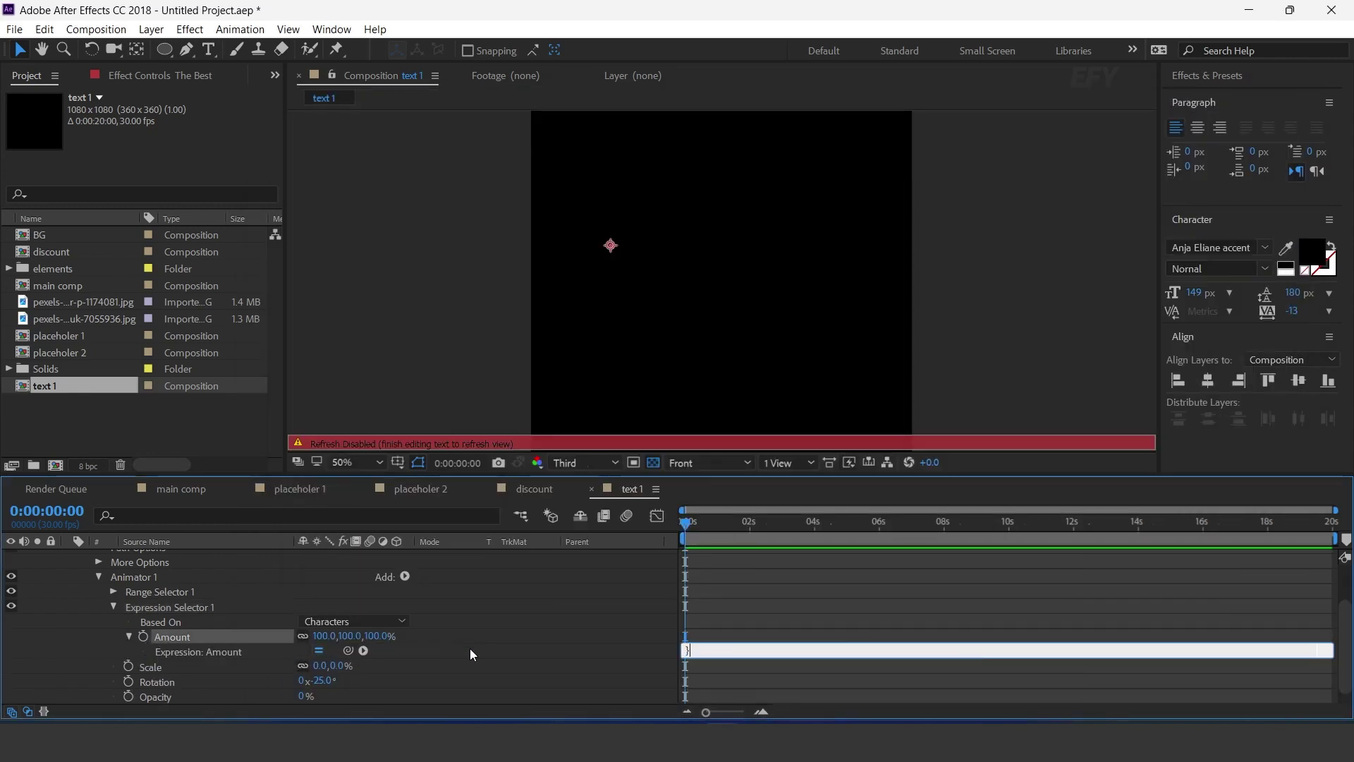
click(782, 605)
key(space)
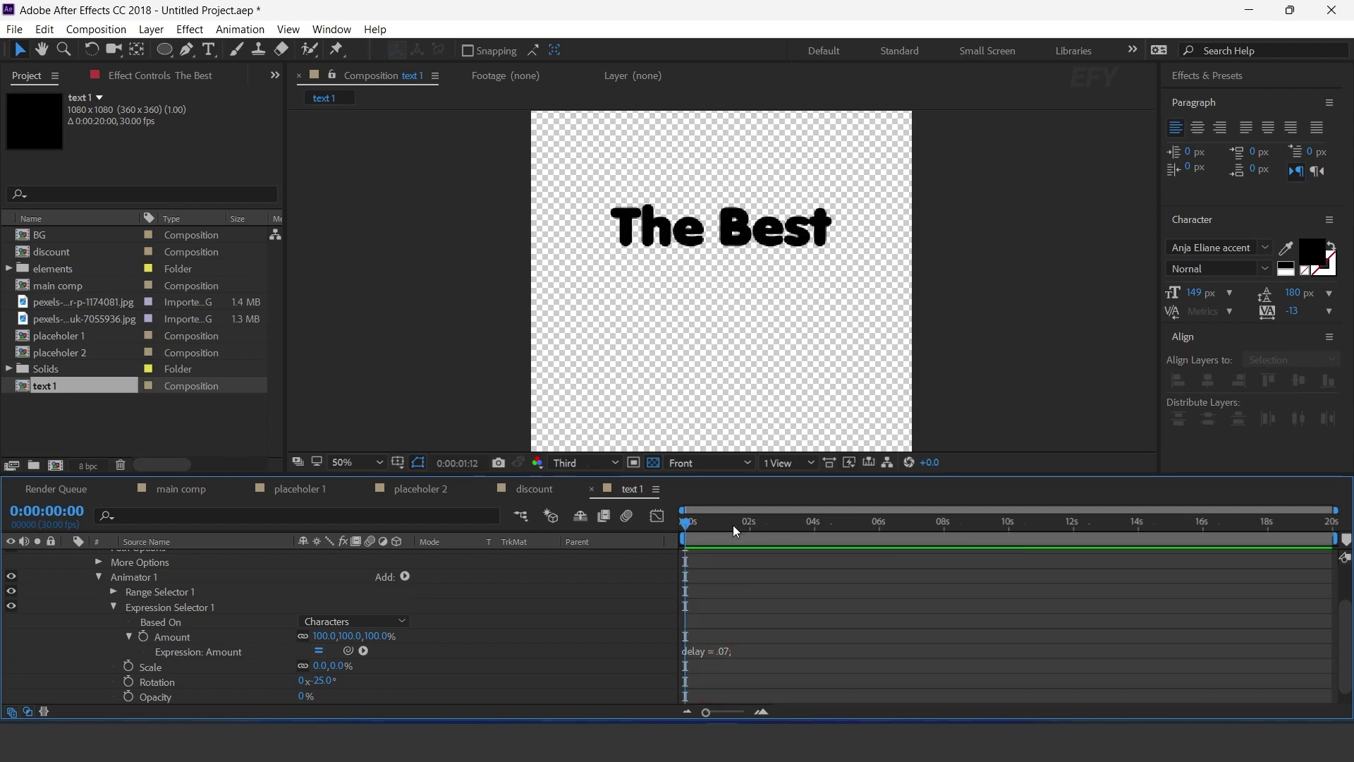
click(683, 530)
key(space)
drag(705, 526, 757, 526)
- Add a second animator with Position to The Best text and set its Position to 2, 2
scroll(474, 643, up, 1)
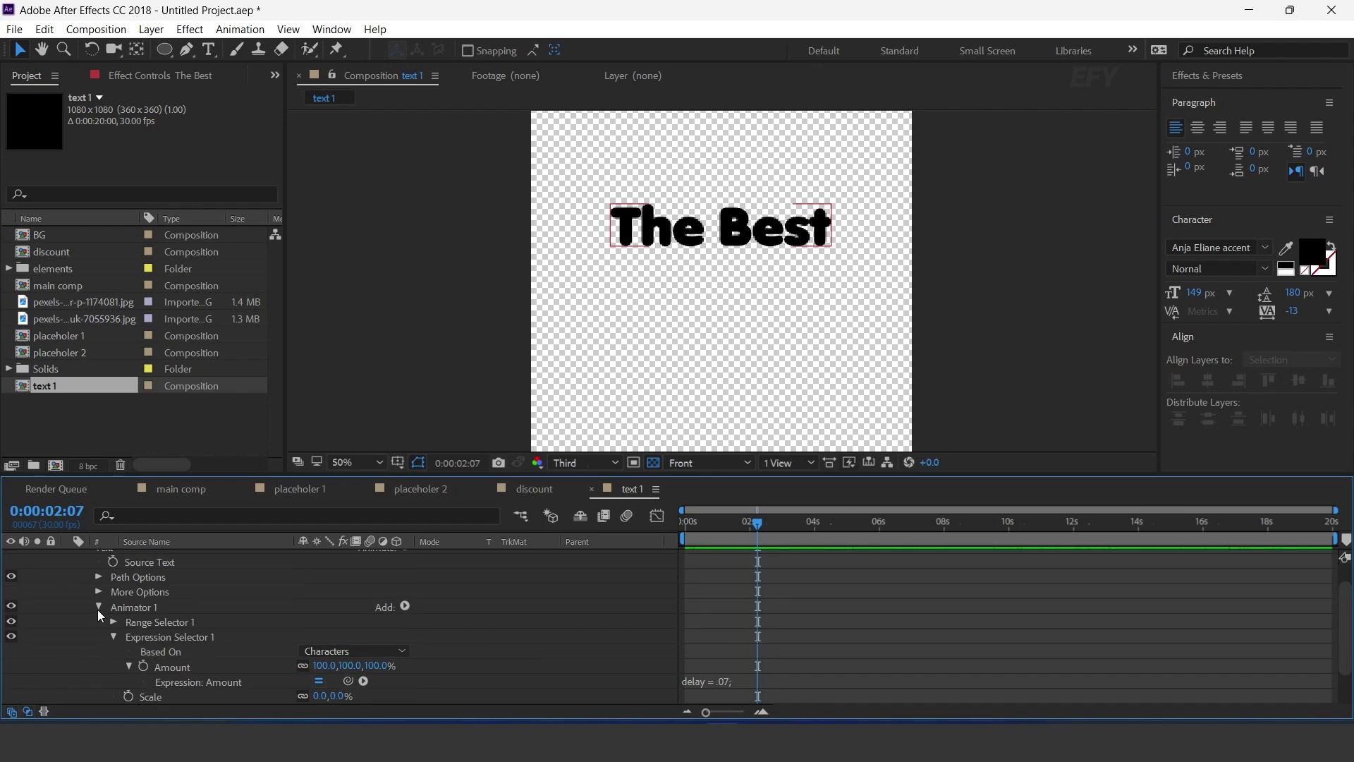
click(99, 607)
click(248, 559)
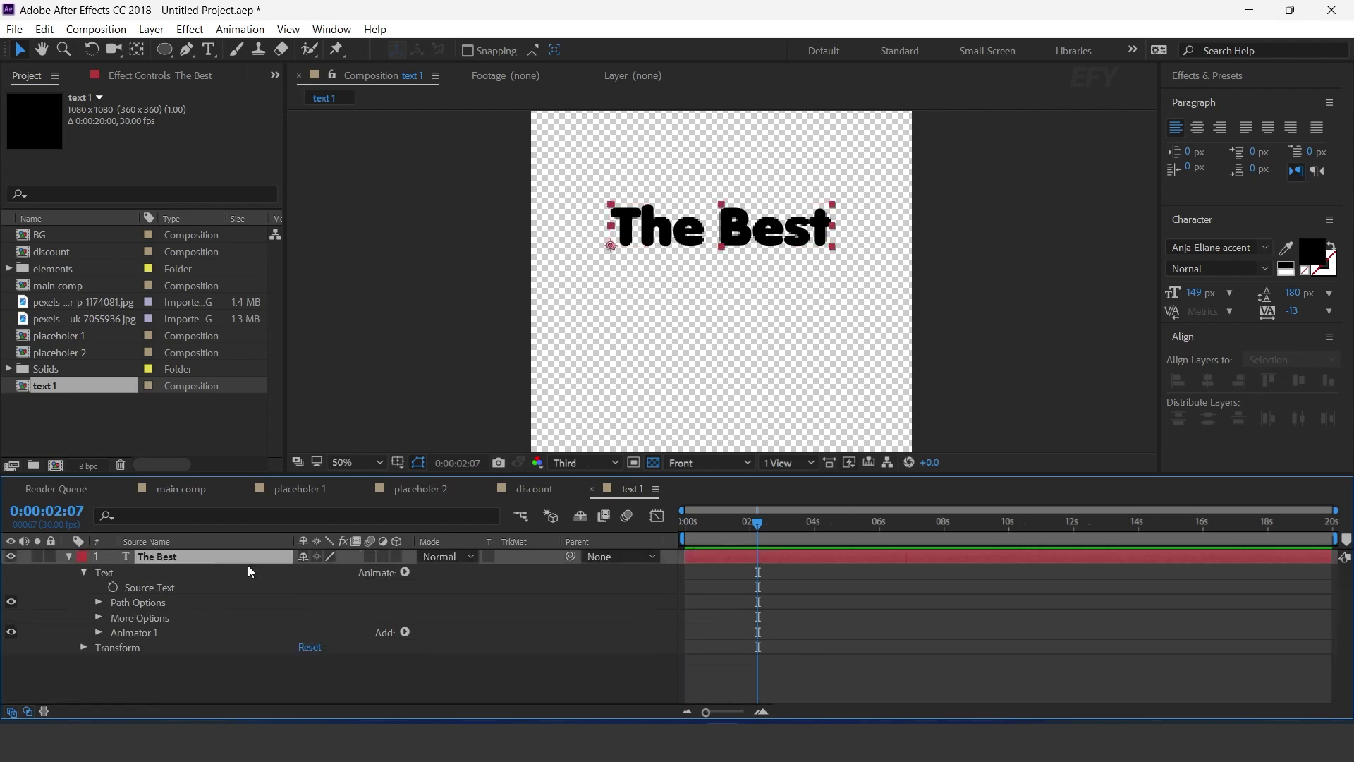
click(406, 572)
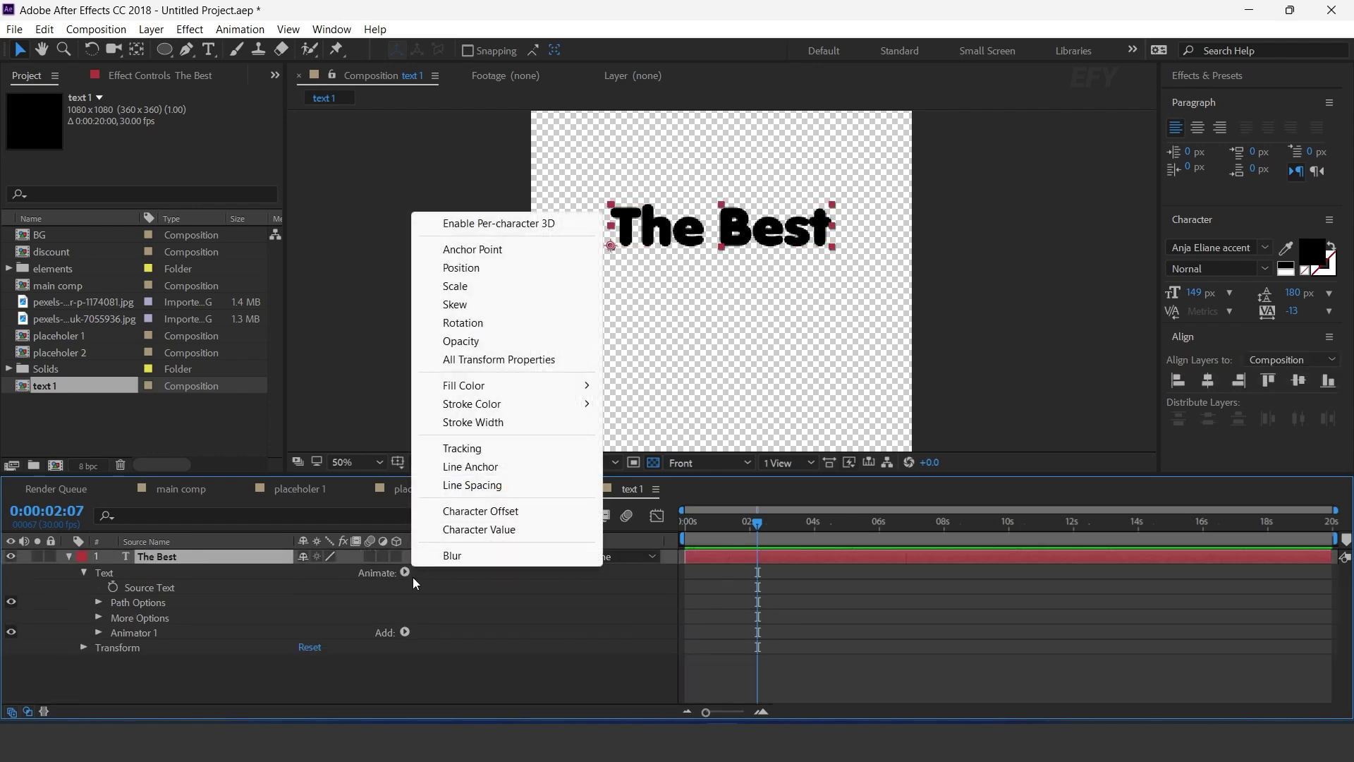
click(461, 268)
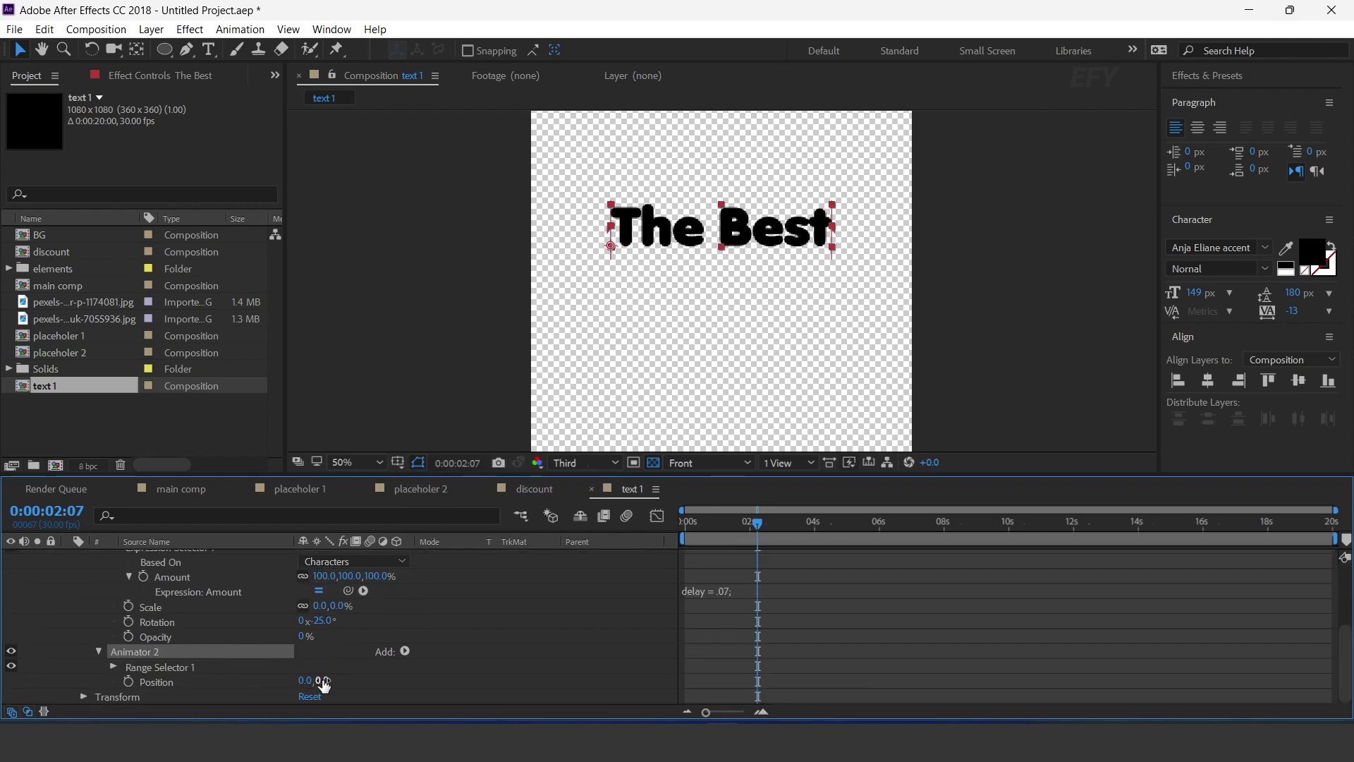
text(2)
key(Tab)
text(2)
key(Return)
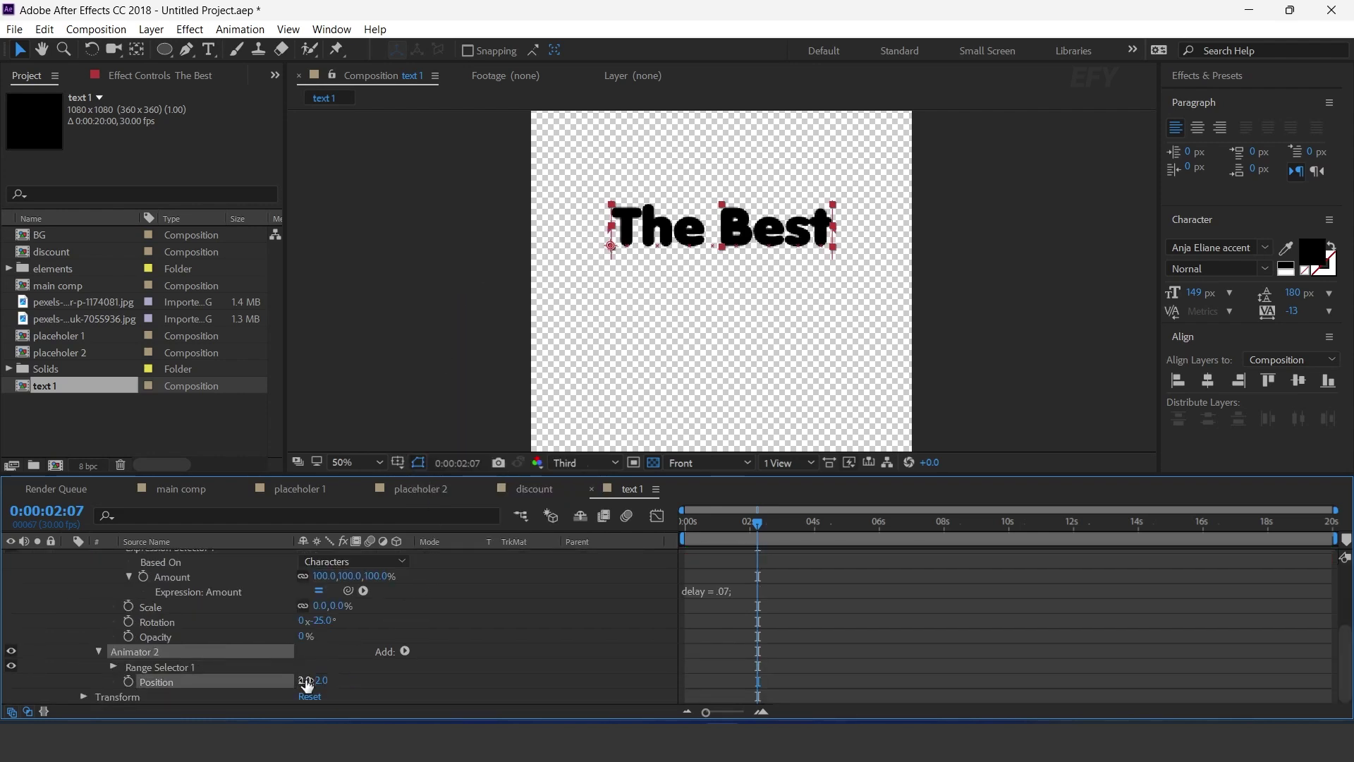
- Add a Rotation property to Animator 2 of The Best text and set it to 3°
click(166, 651)
click(405, 651)
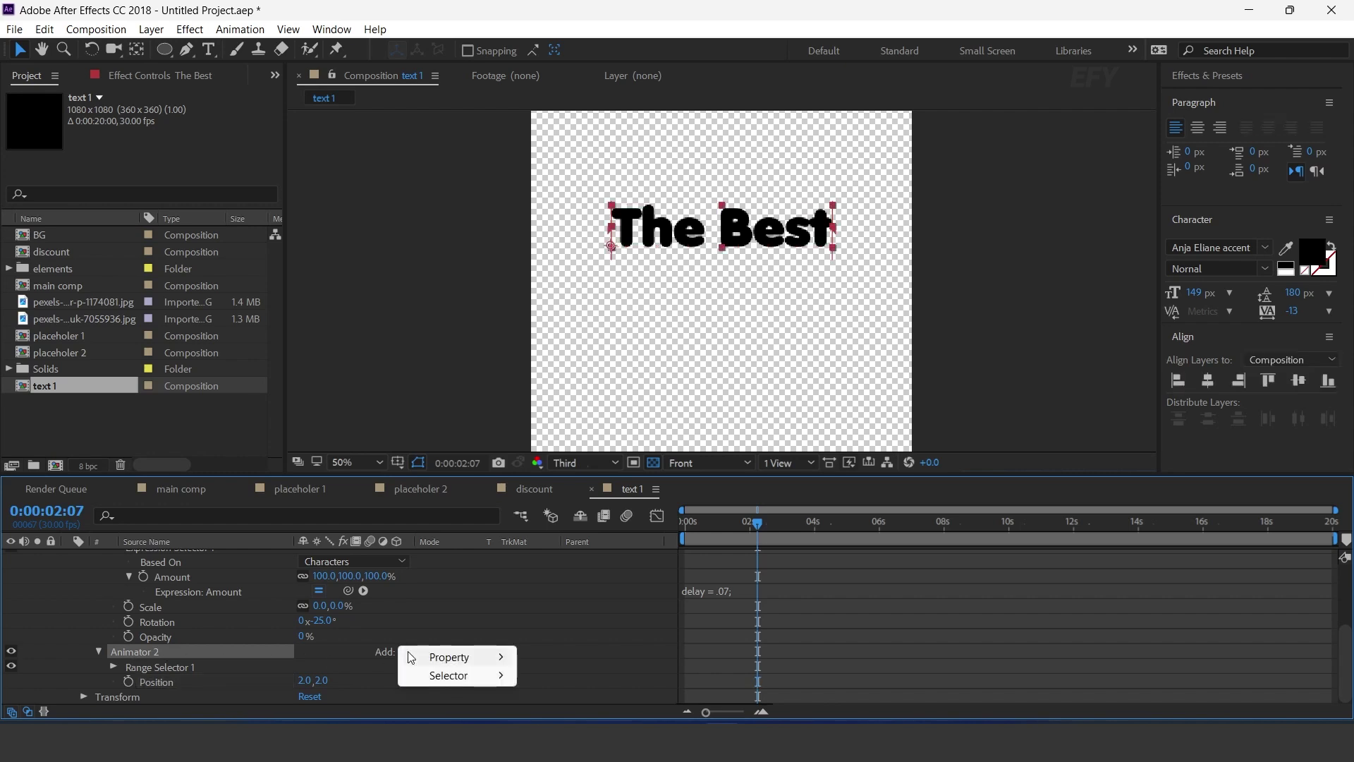
mouse_move(437, 660)
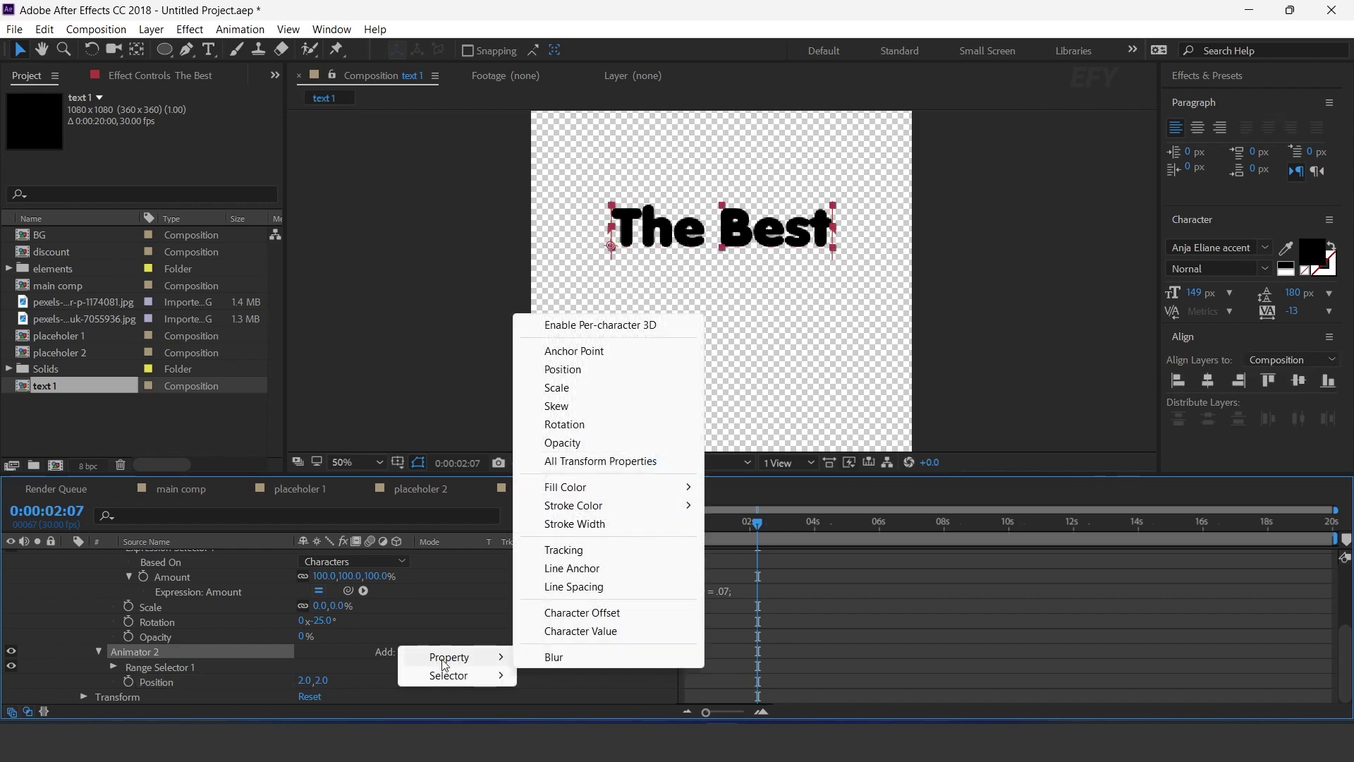
click(564, 425)
click(326, 681)
text(3)
key(Return)
click(475, 678)
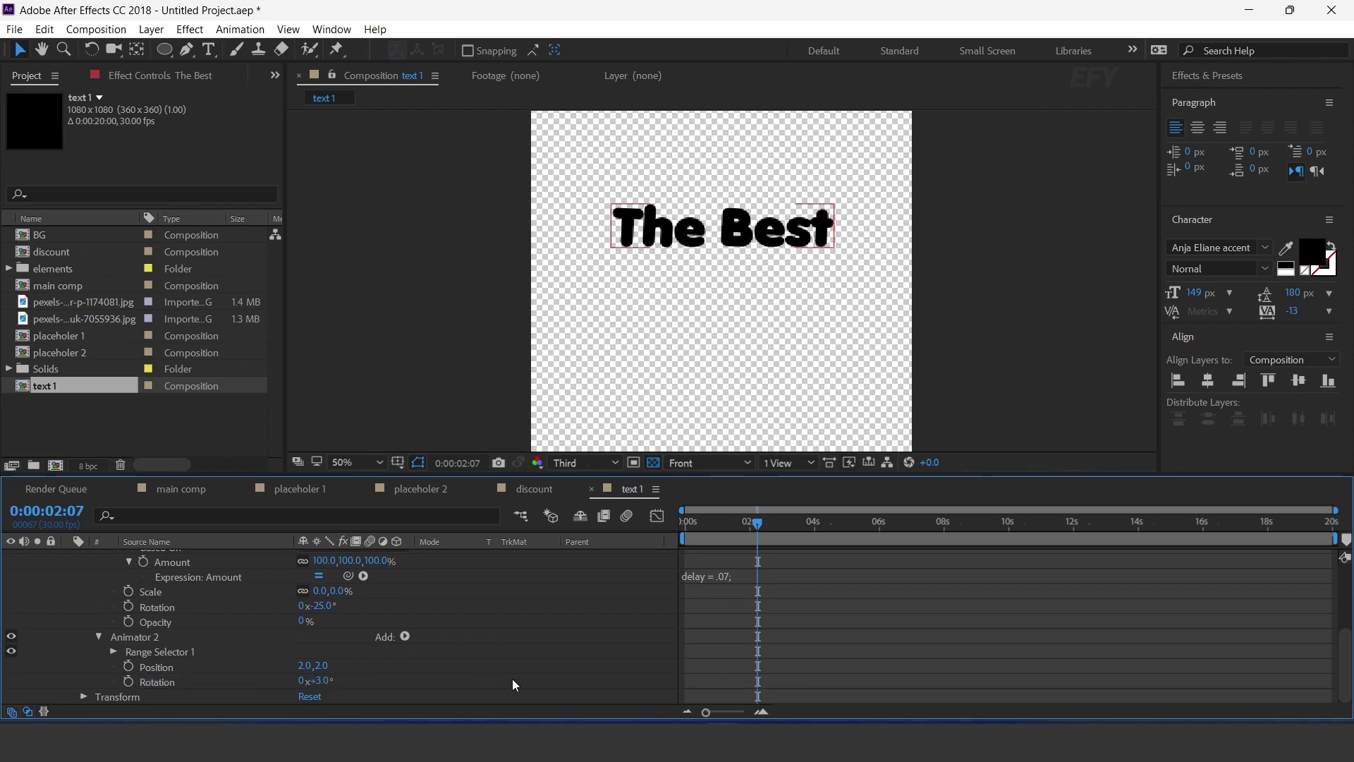
- Add a Wiggly selector to Animator 2, expand its properties and preview the text animation from the start
click(119, 638)
click(405, 636)
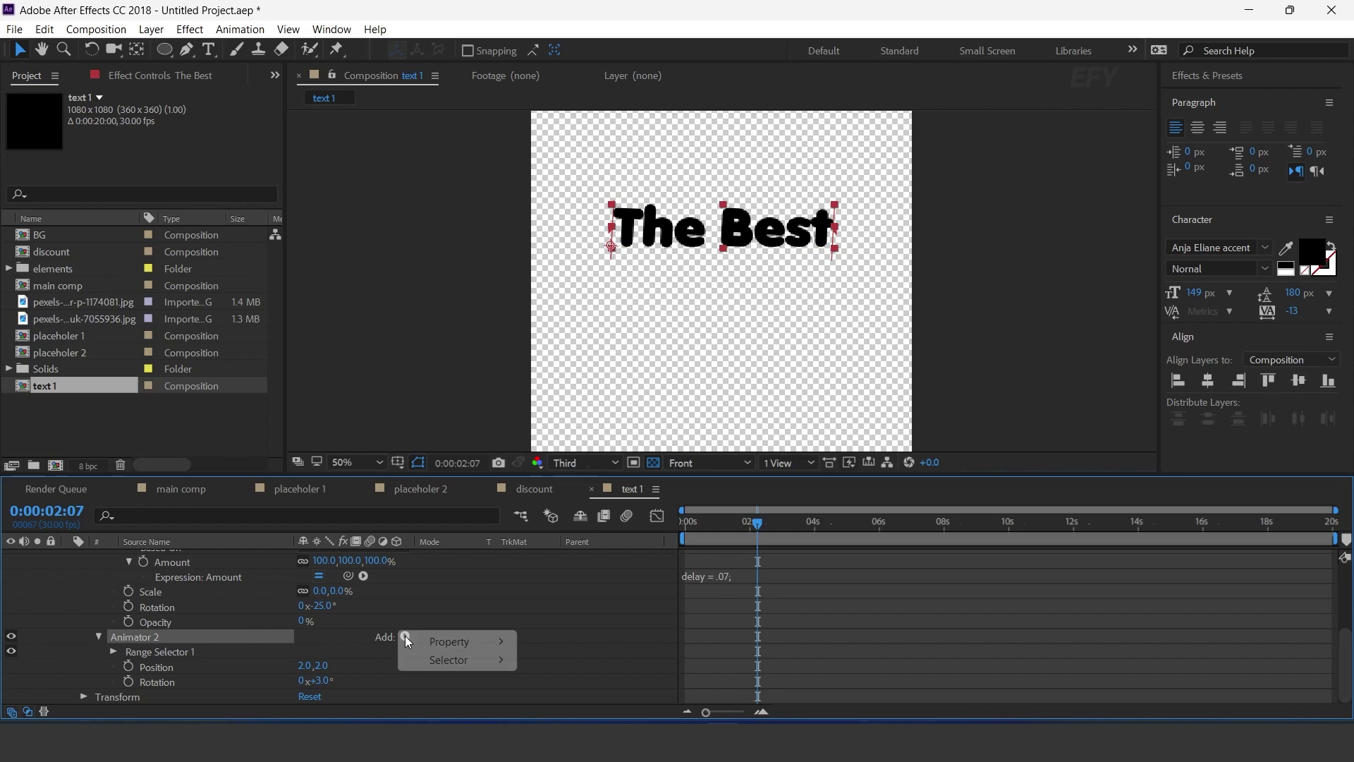
mouse_move(450, 663)
click(577, 677)
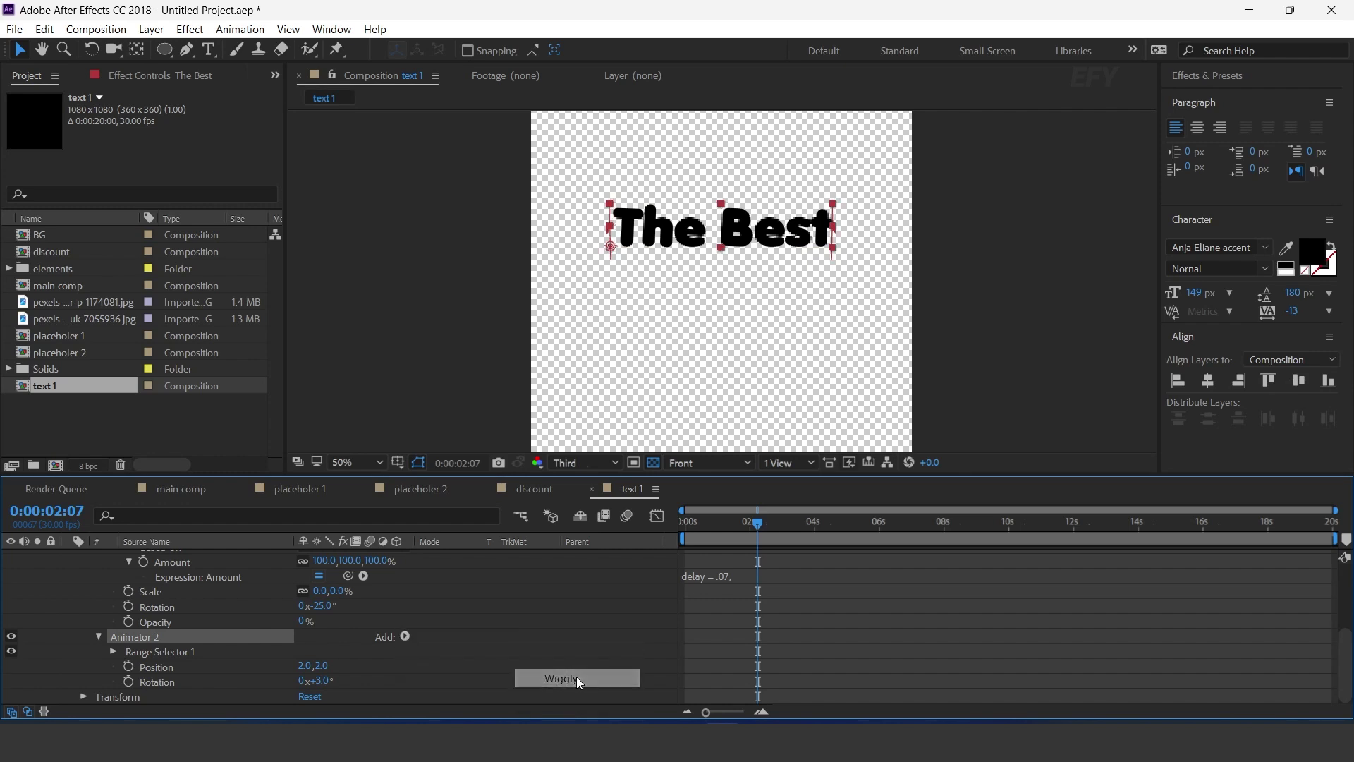
click(110, 653)
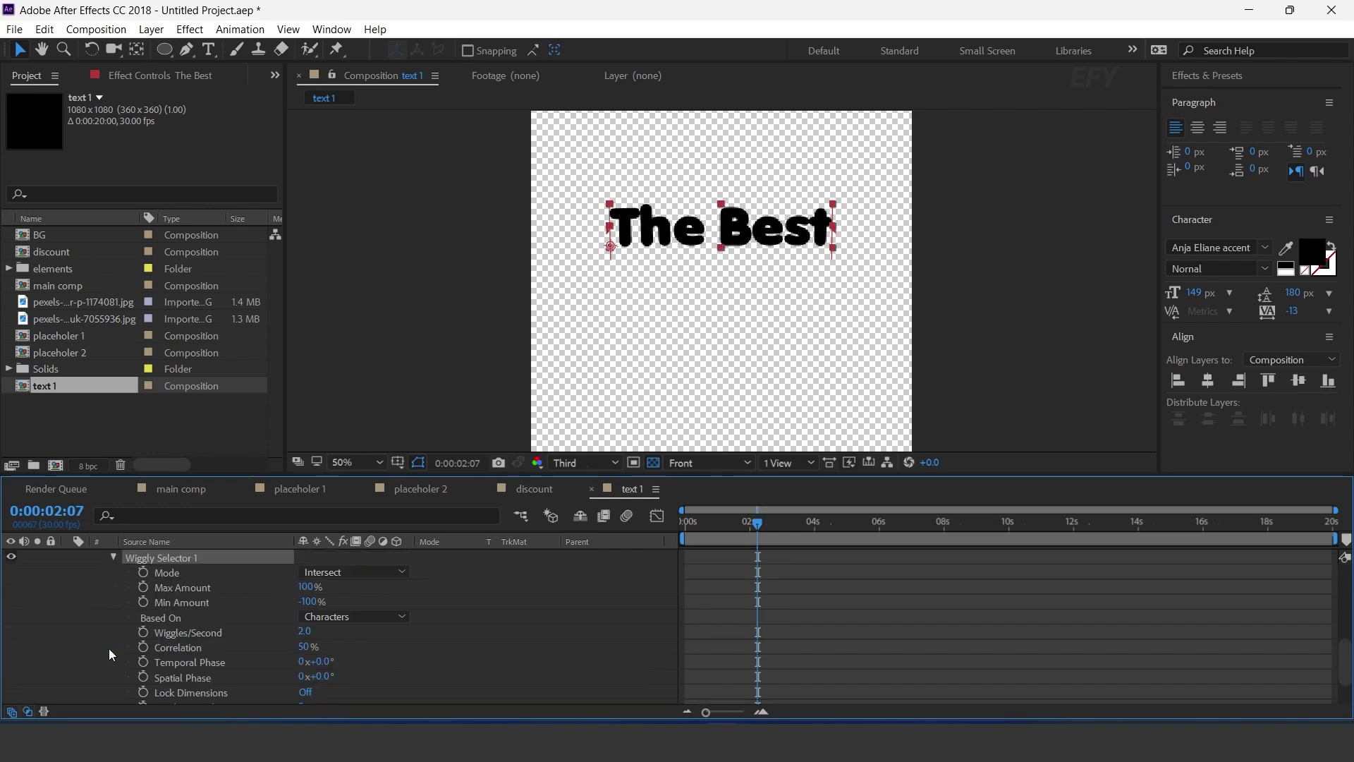
click(345, 636)
key(space)
key(space)
drag(694, 524, 680, 523)
key(space)
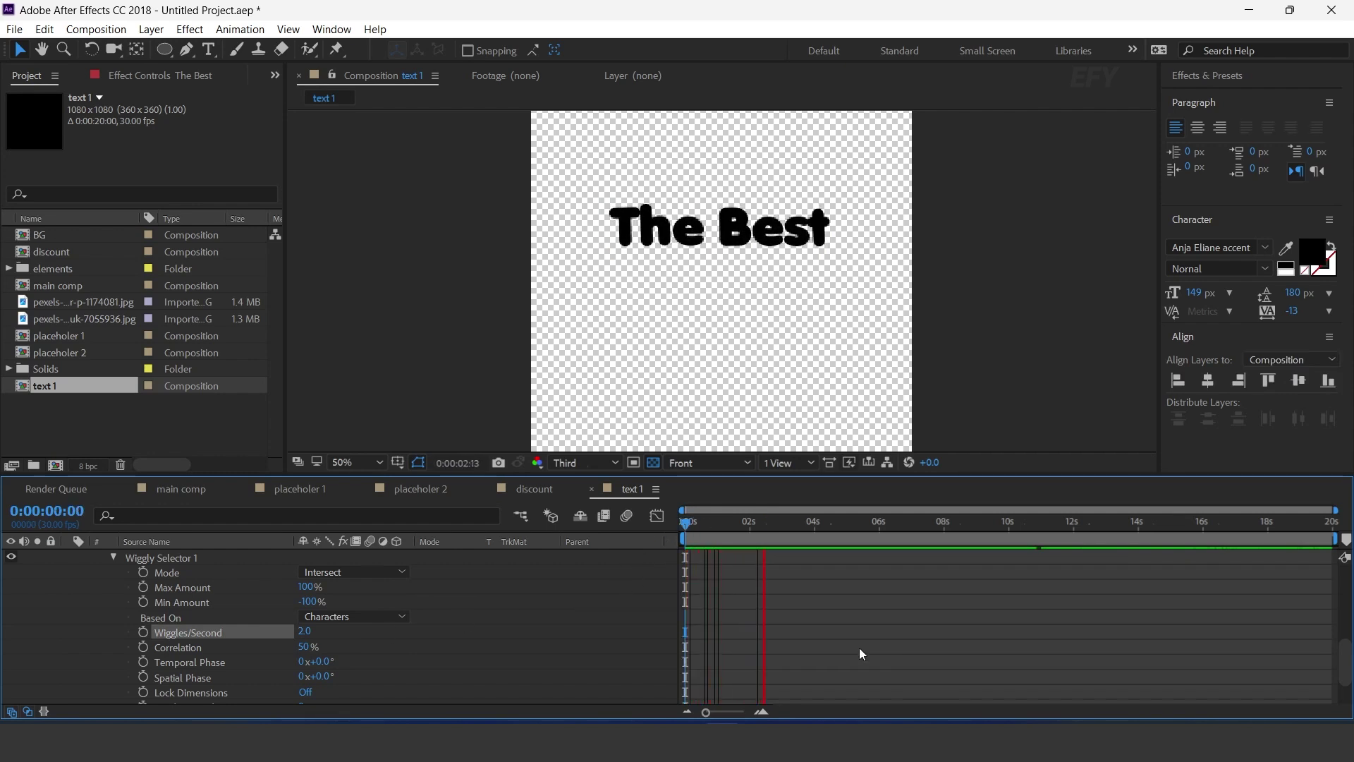
key(space)
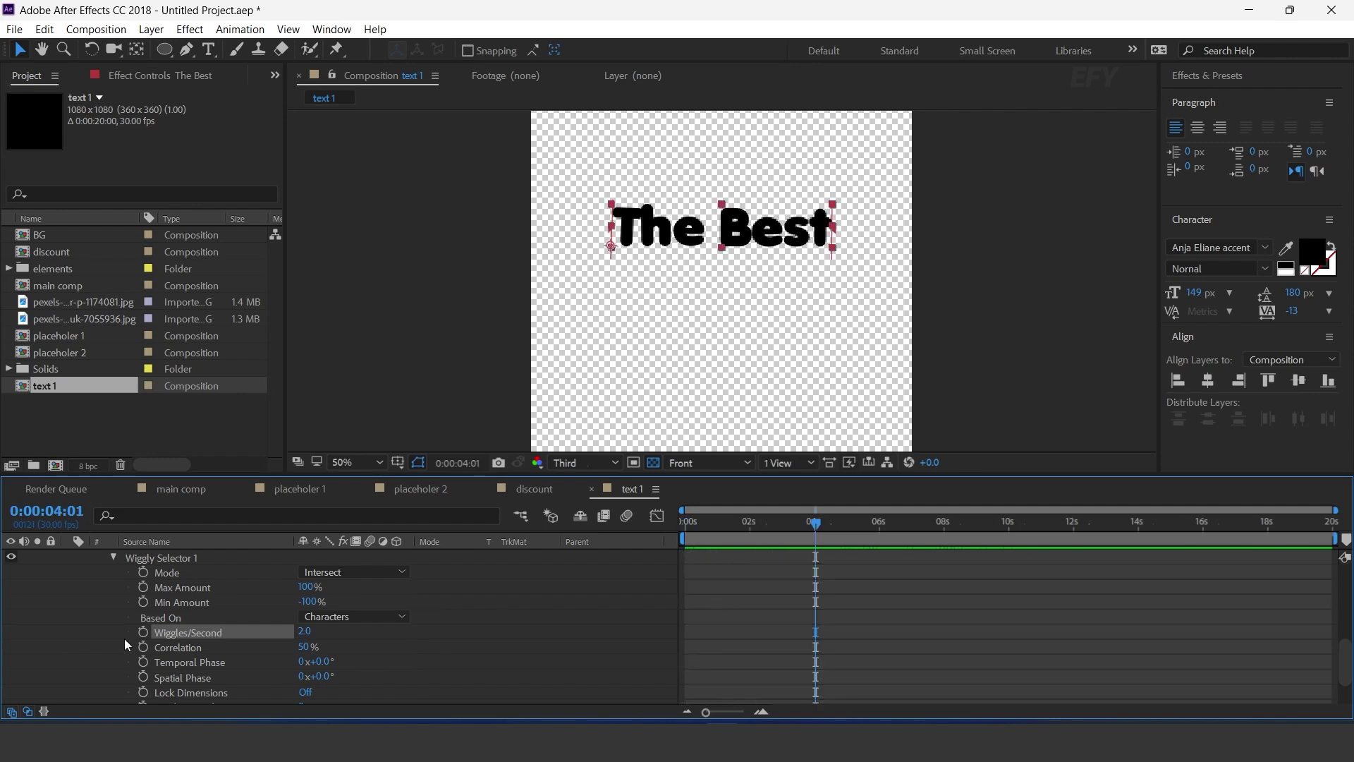
- Duplicate The Best text layer, place the copy directly below the original and retype it as "Care For"
scroll(78, 646, up, 5)
scroll(86, 599, up, 3)
click(67, 557)
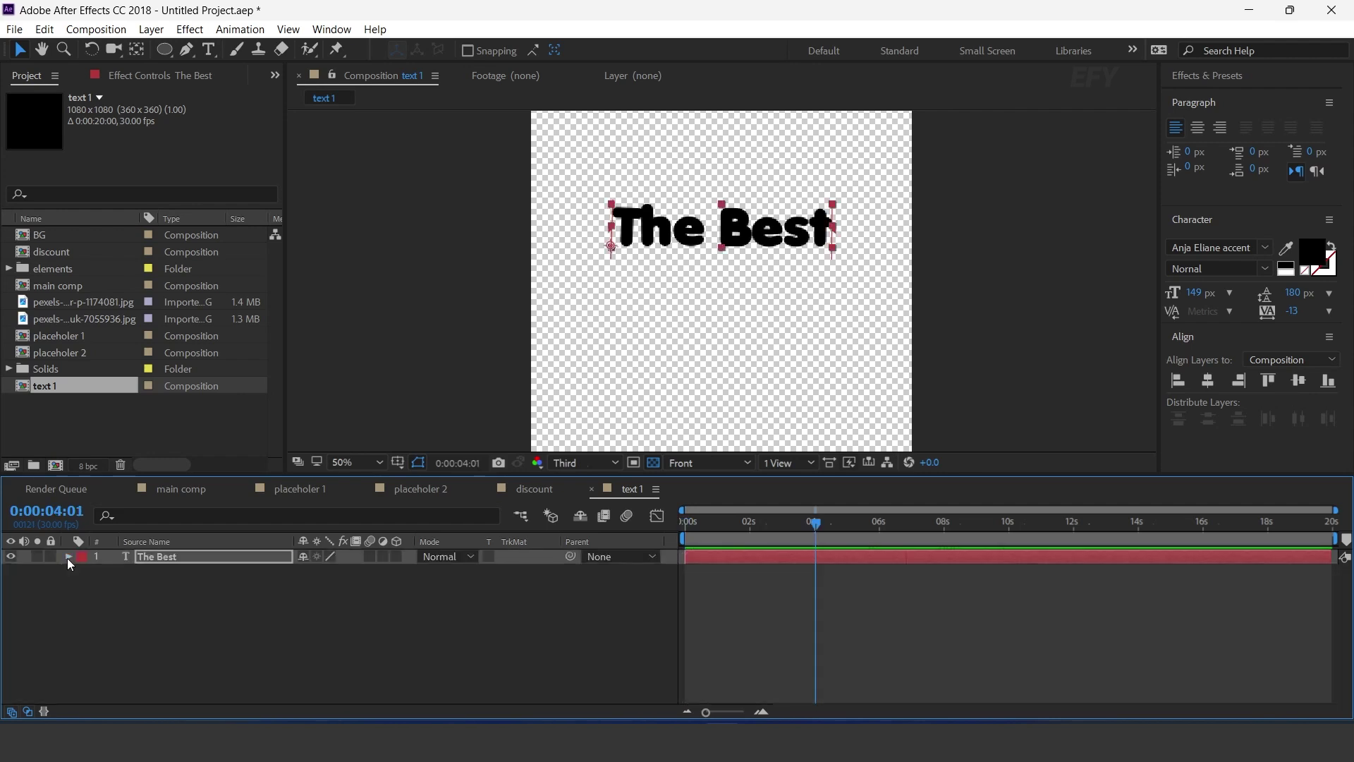
click(176, 573)
click(205, 560)
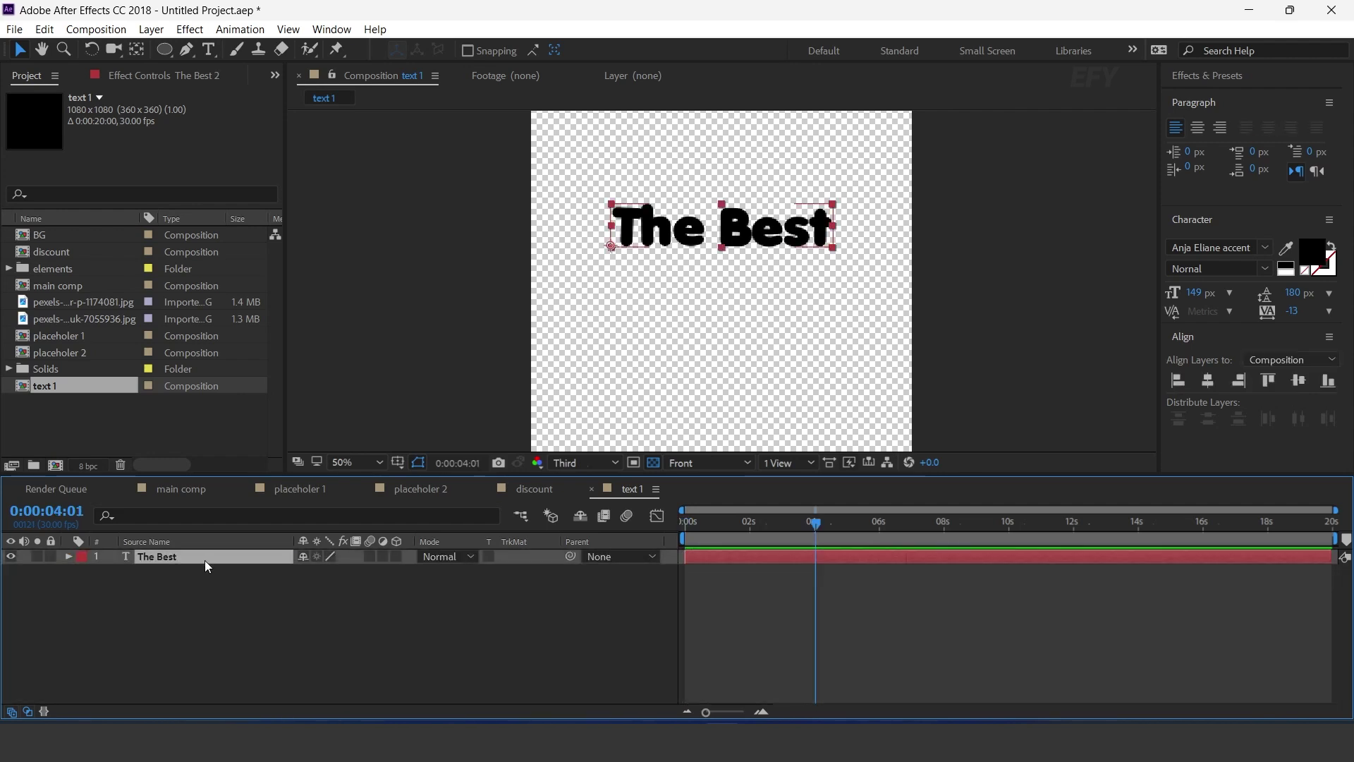
key(ctrl+d)
drag(752, 260, 752, 297)
double_click(757, 295)
text(C)
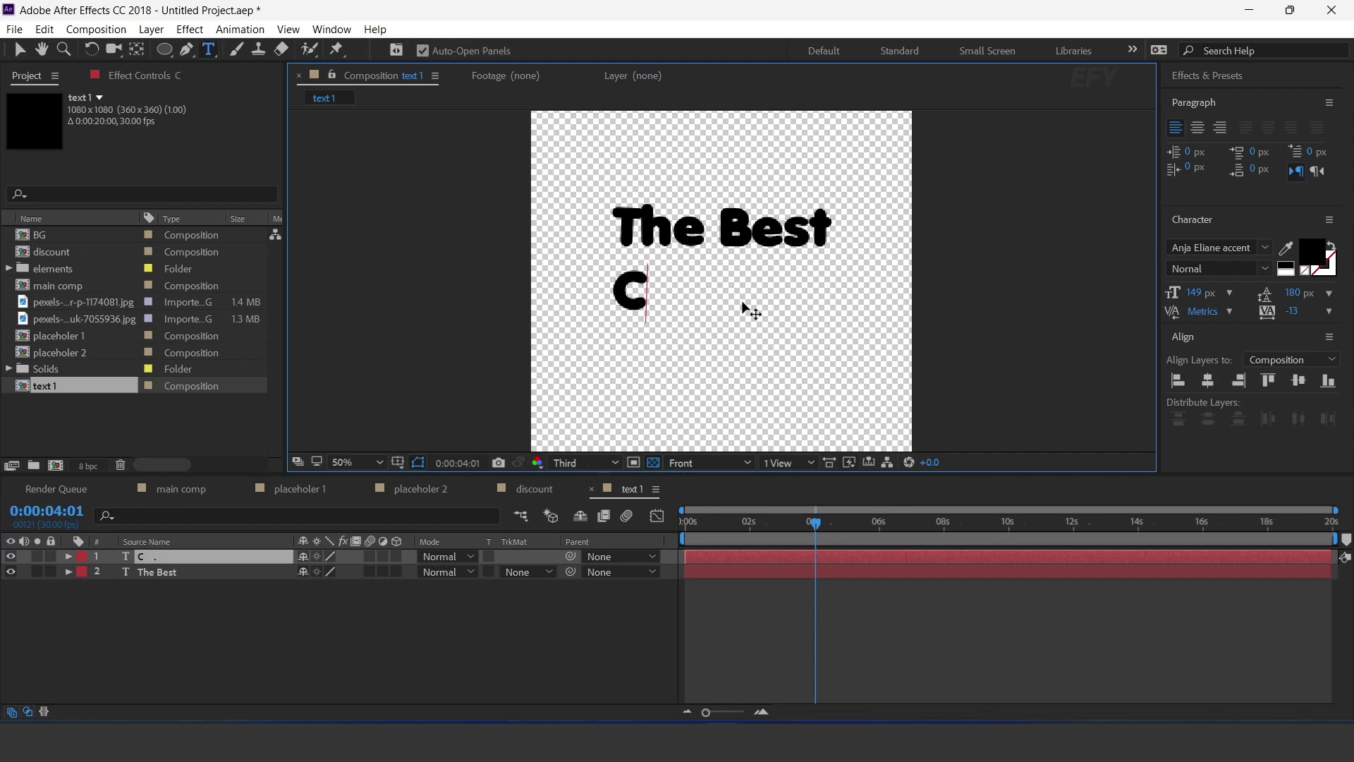
click(331, 692)
- Shift the Care For layer in time so it starts slightly after The Best, and check the text around 0:00:02:18
drag(721, 526, 819, 526)
drag(749, 556, 768, 555)
drag(688, 524, 769, 525)
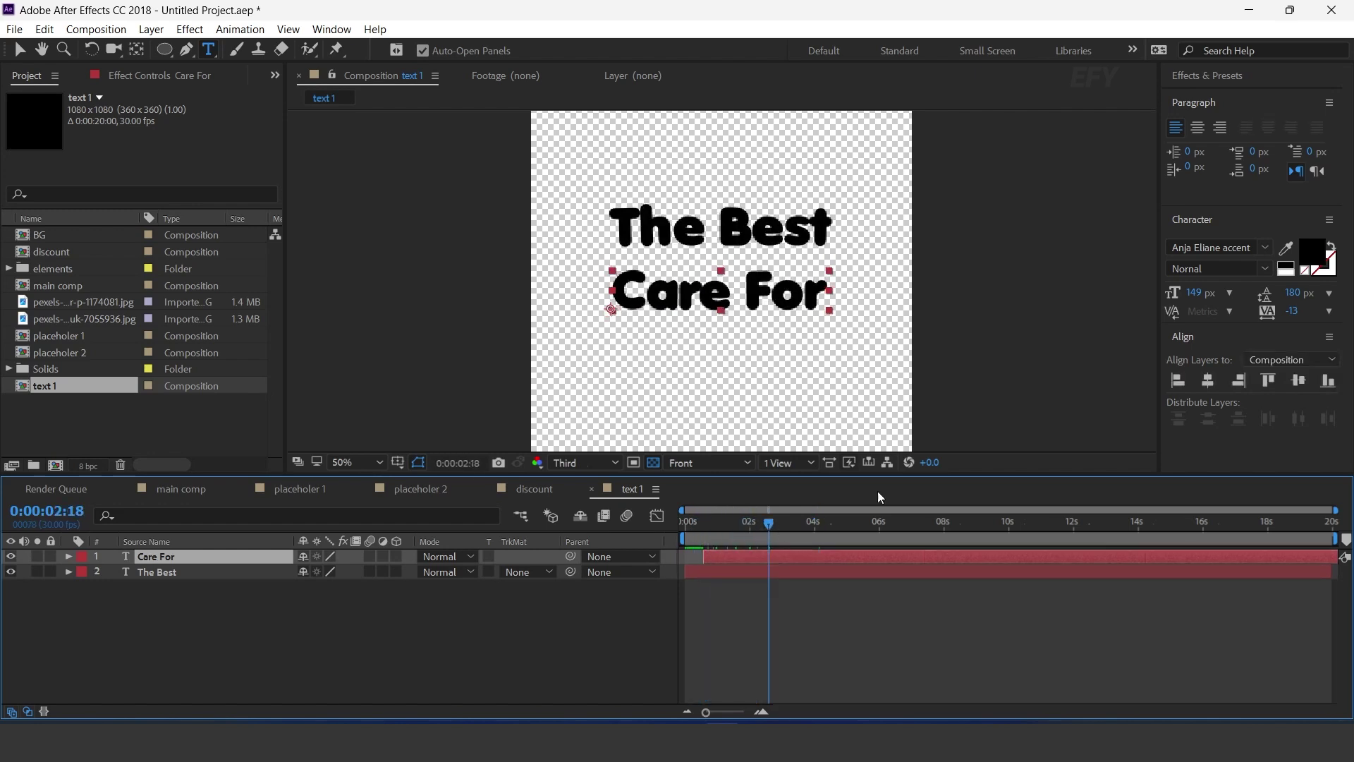
- Change the fill color of the Care For text to orange
click(1313, 249)
drag(411, 525, 411, 506)
click(363, 303)
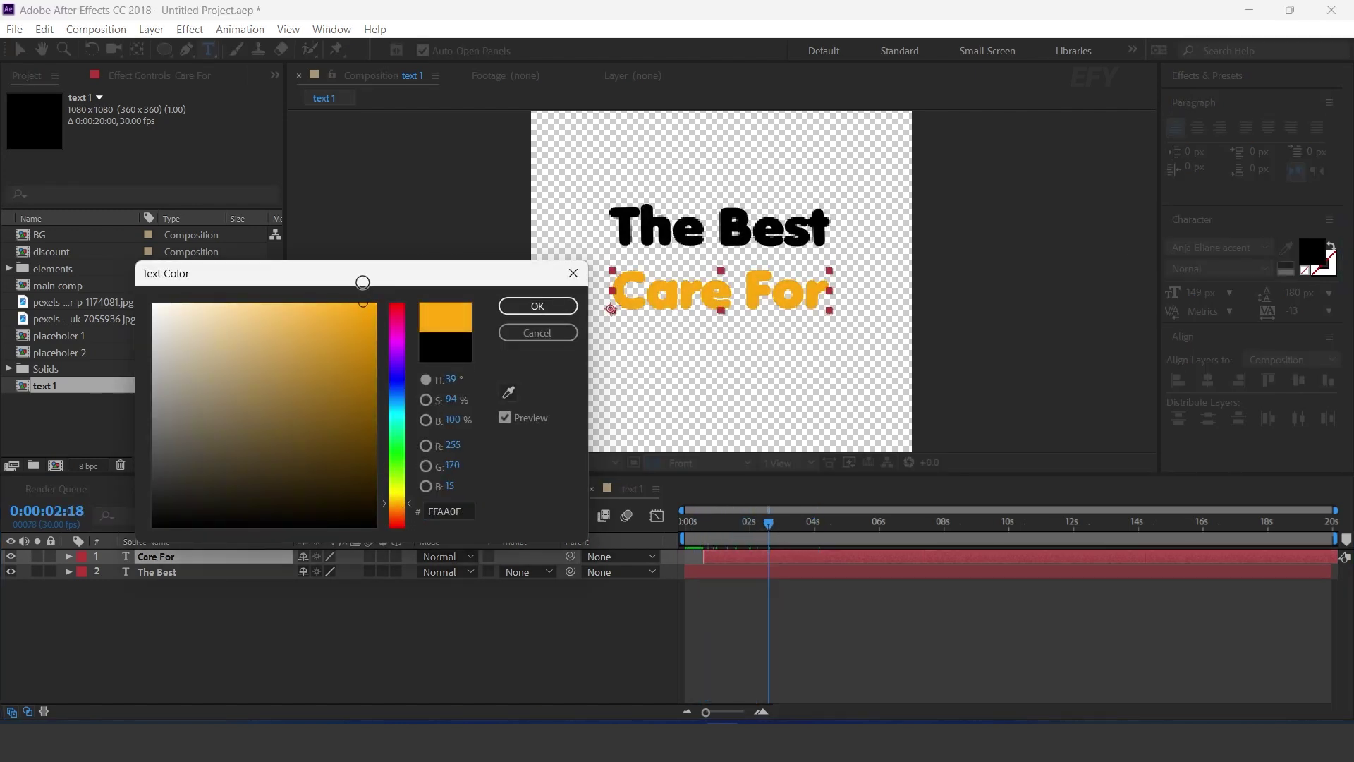
click(538, 305)
- Duplicate the Care For layer, place the copy below it as a third line and retype it as "Your Pet"
click(169, 557)
key(ctrl+d)
drag(754, 290, 766, 347)
double_click(766, 347)
text(Your  Pet)
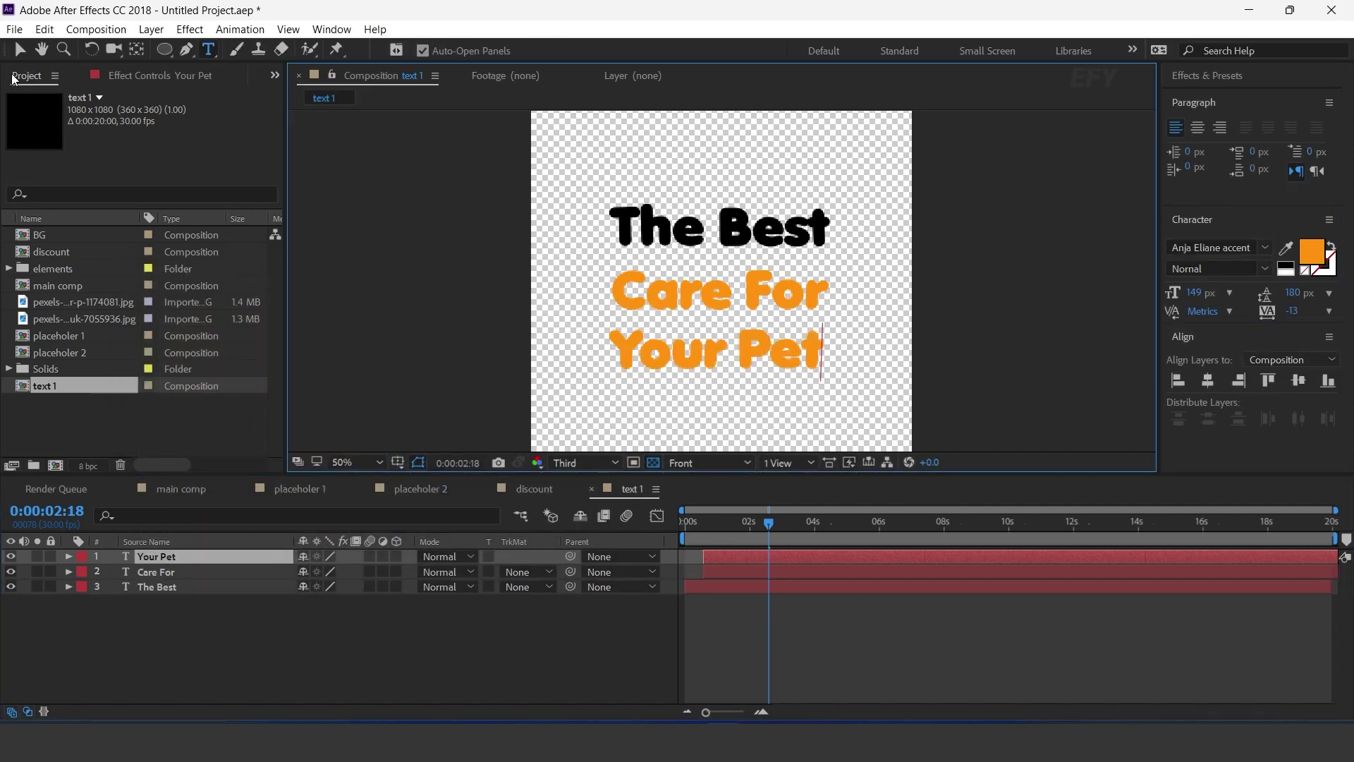
key(Escape)
- Enlarge the headline text to 180 px and stagger Your Pet to start after Care For, previewing from the start
drag(734, 558, 682, 530)
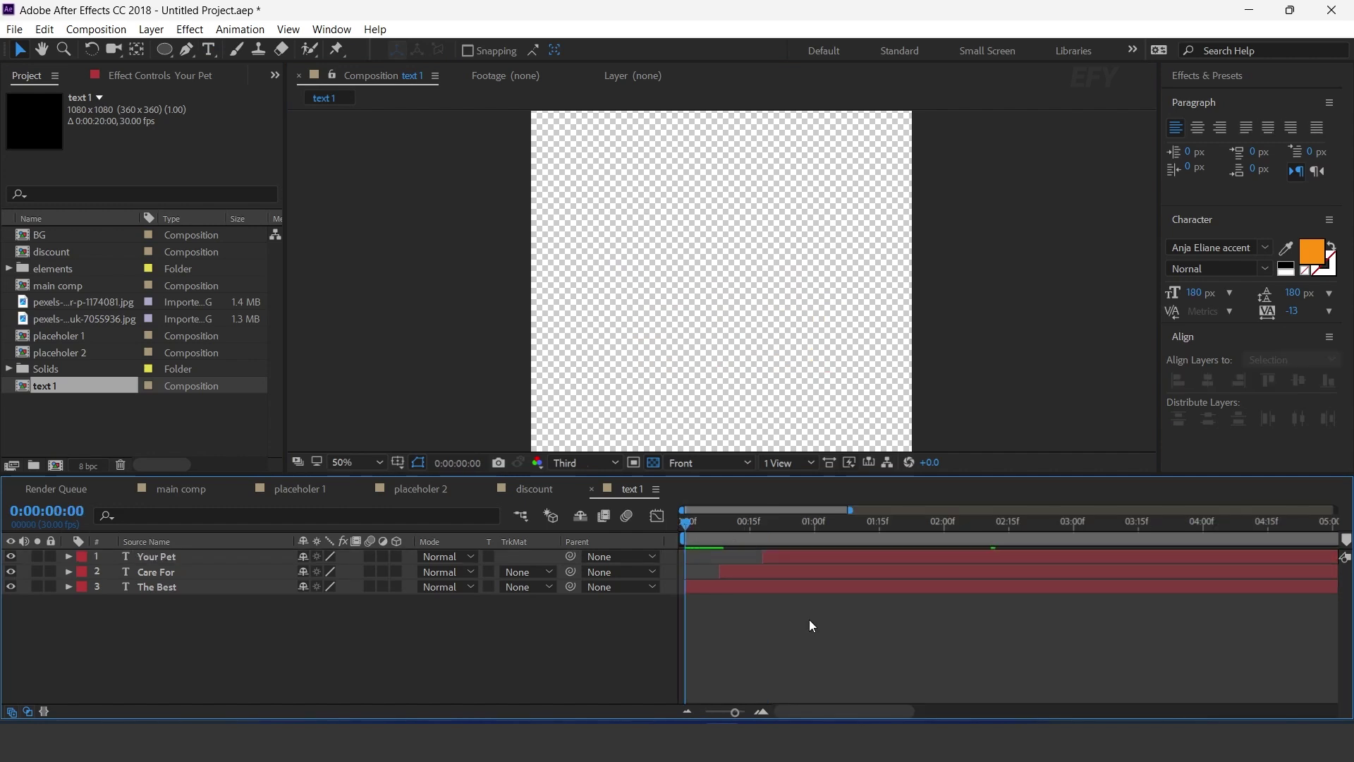
key(space)
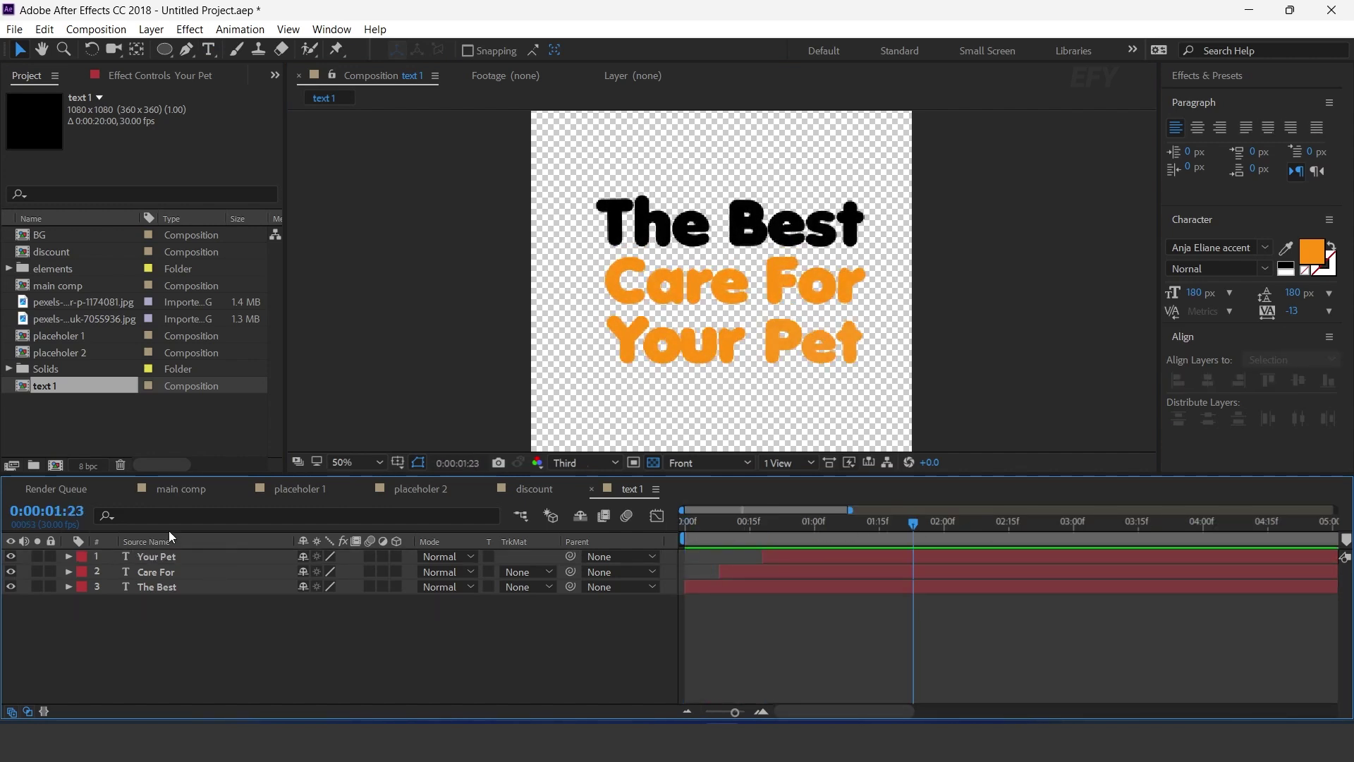
- Add the text 1 composition to main comp as the top layer, starting just after the discount layer
click(171, 493)
click(107, 433)
drag(49, 388, 173, 553)
drag(688, 587, 708, 556)
drag(820, 563, 912, 566)
drag(974, 533, 1212, 534)
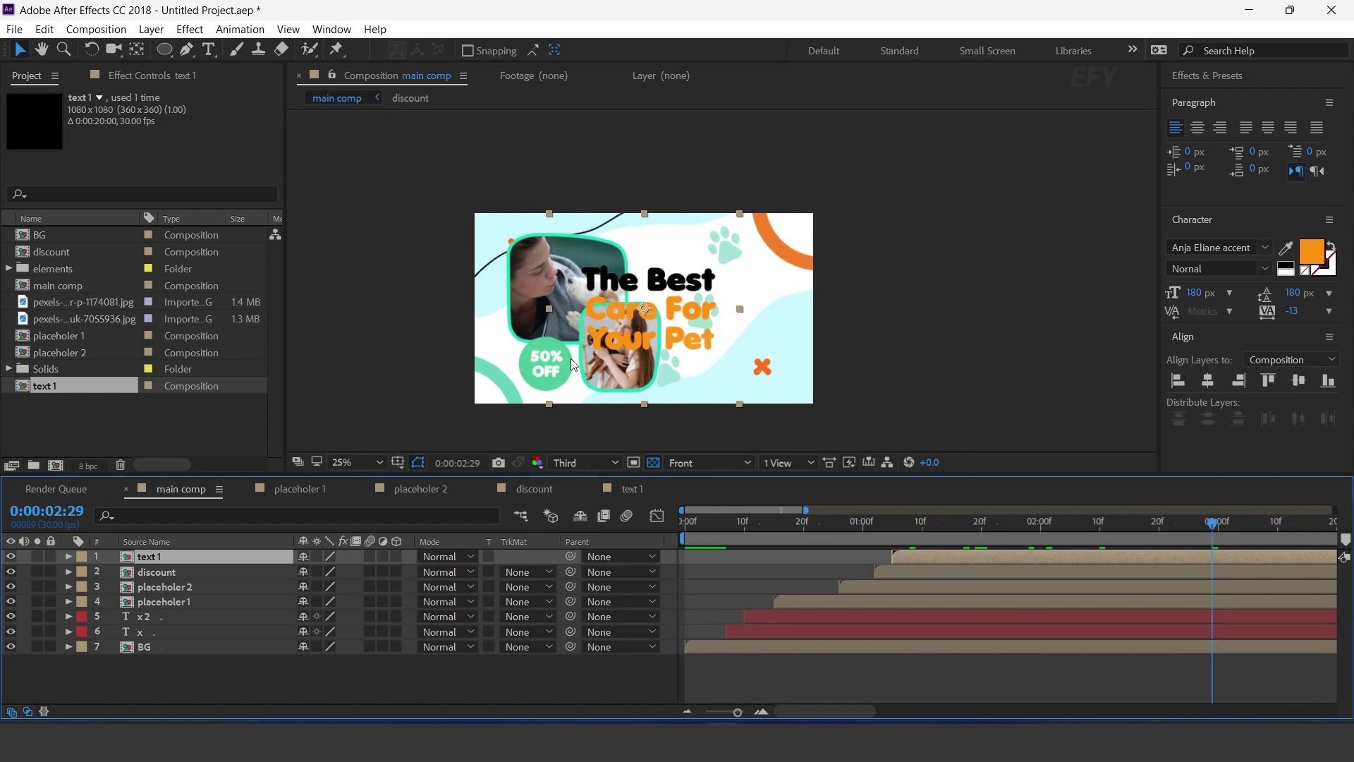
- Position the headline on the right of the frame and shift the photos and 50% OFF badge left, previewing the layout
drag(661, 312, 735, 314)
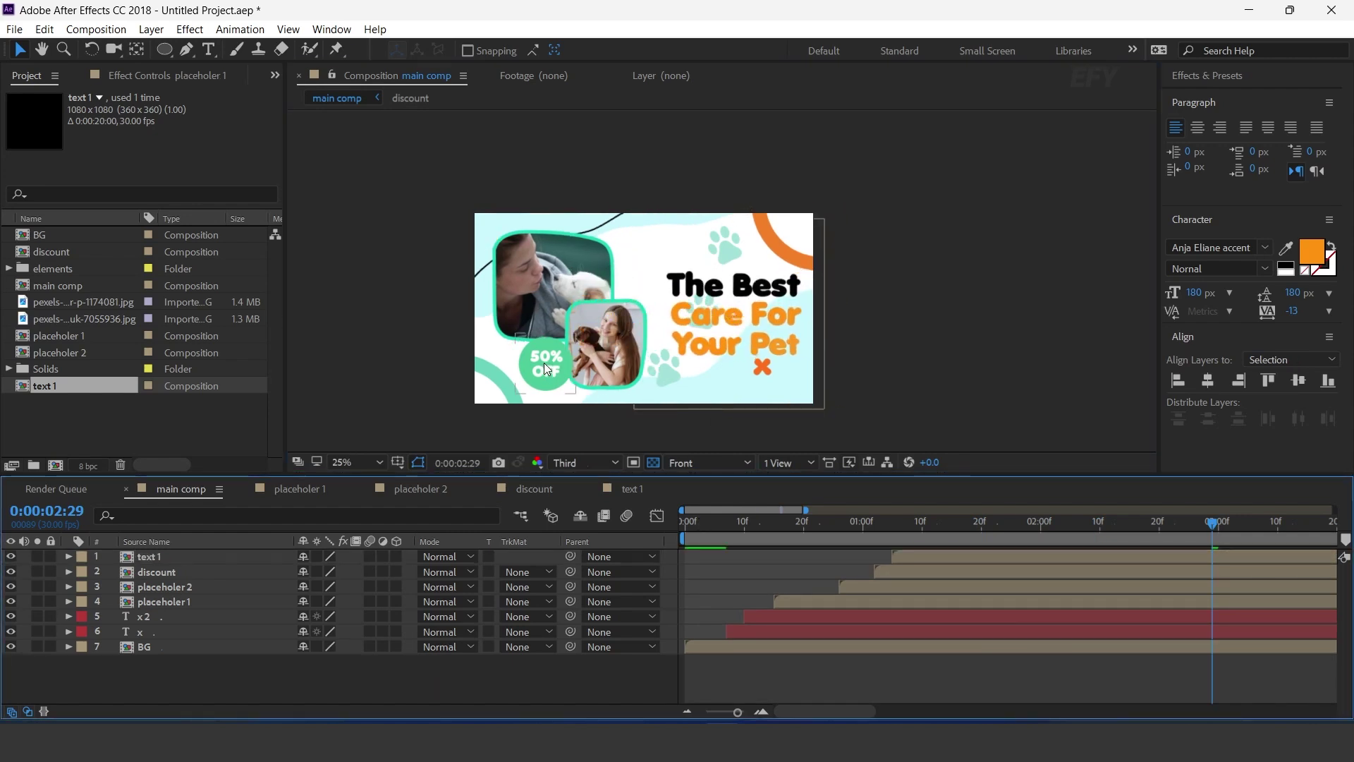
click(544, 363)
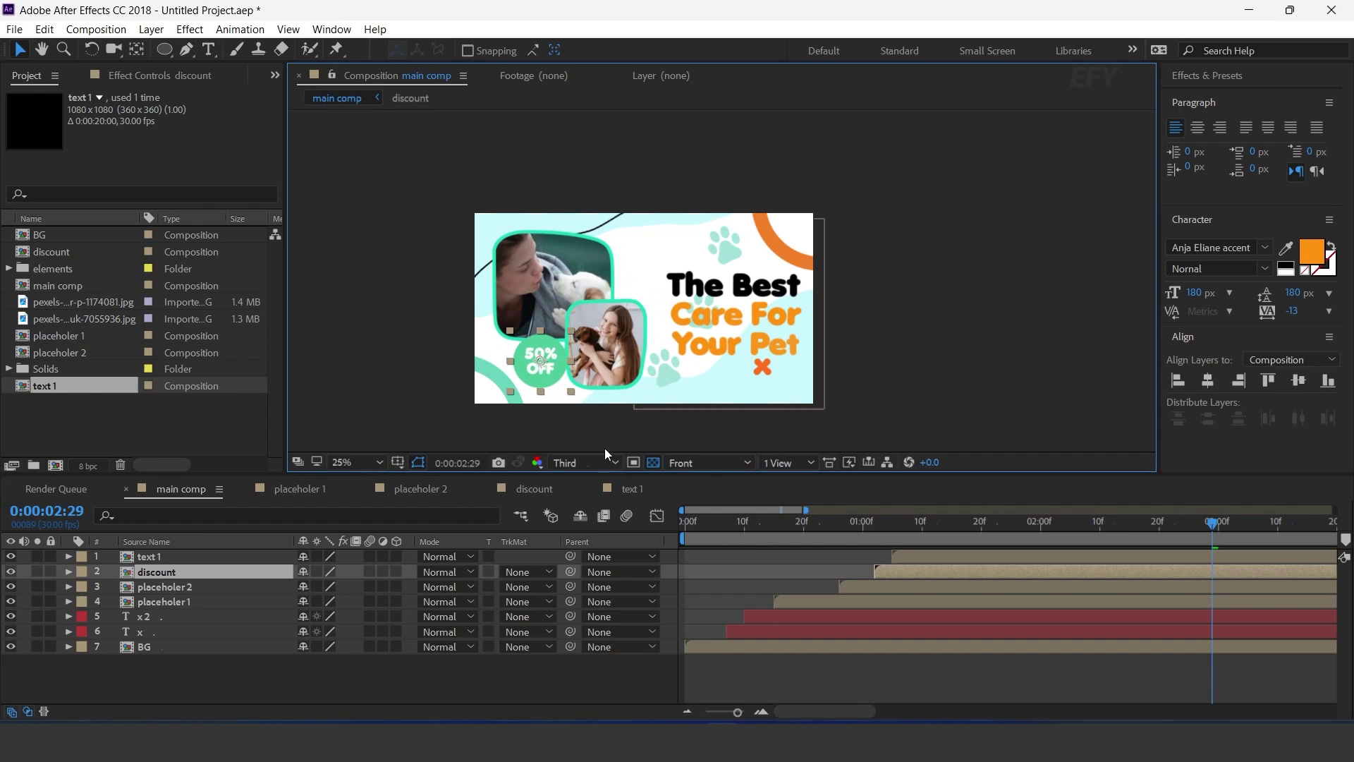
click(688, 525)
key(space)
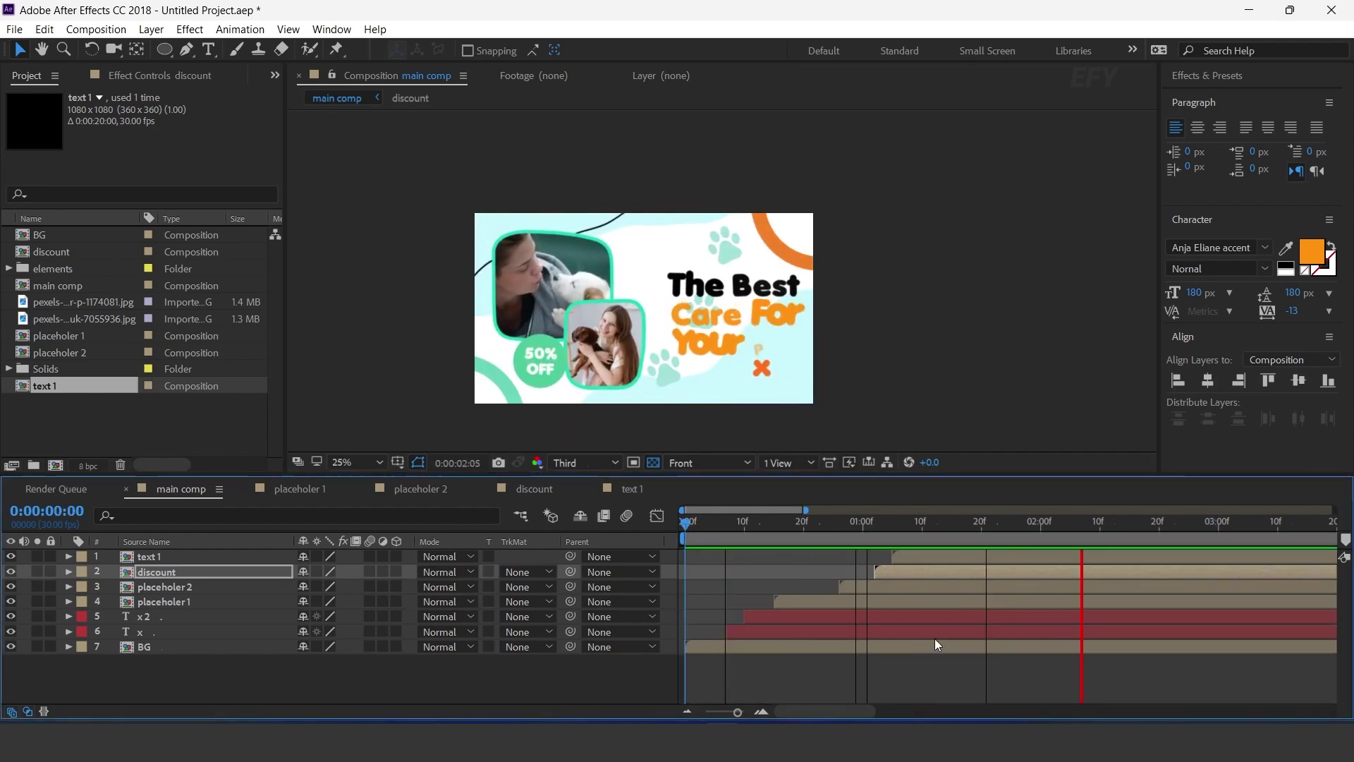
drag(1013, 527, 1164, 533)
click(733, 331)
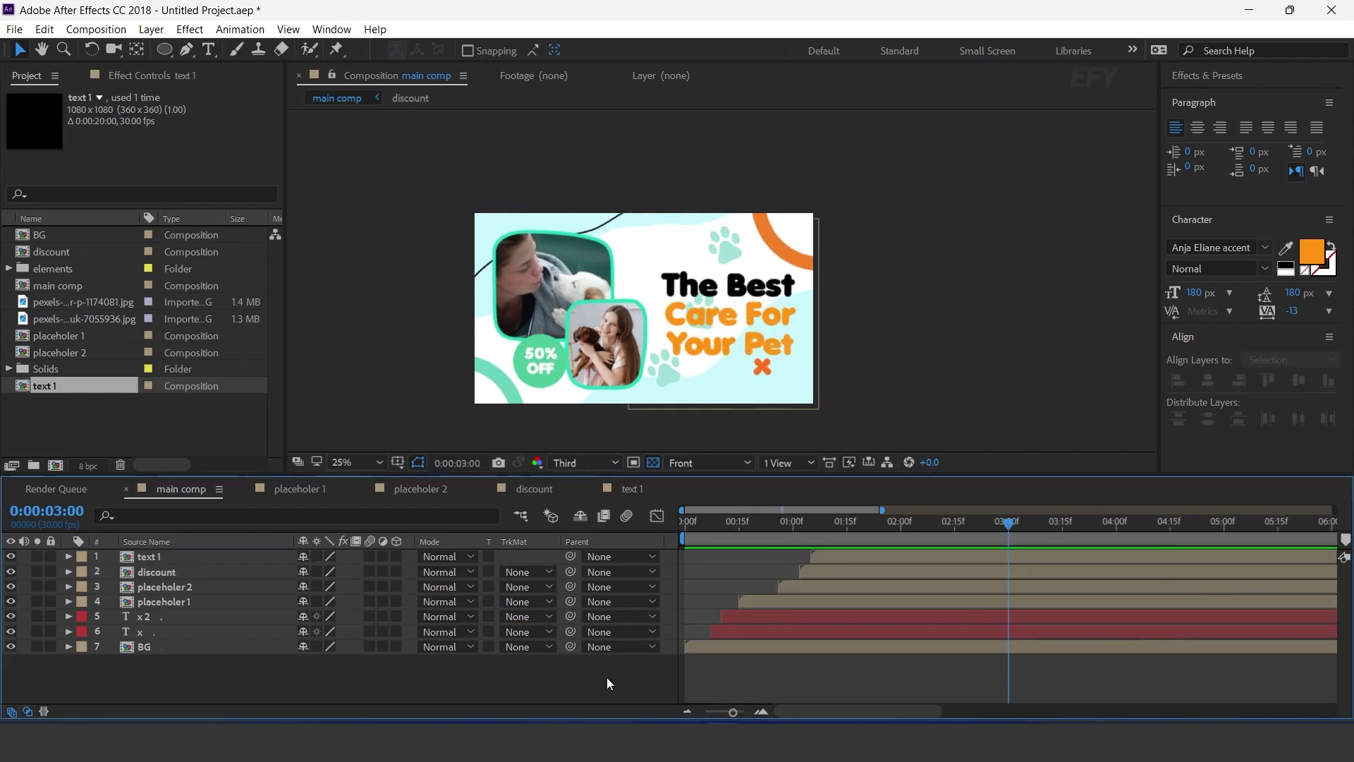
- Create an adjustment layer on top of main comp and apply Curves with the RGB midpoint pulled slightly down
right_click(609, 683)
mouse_move(671, 492)
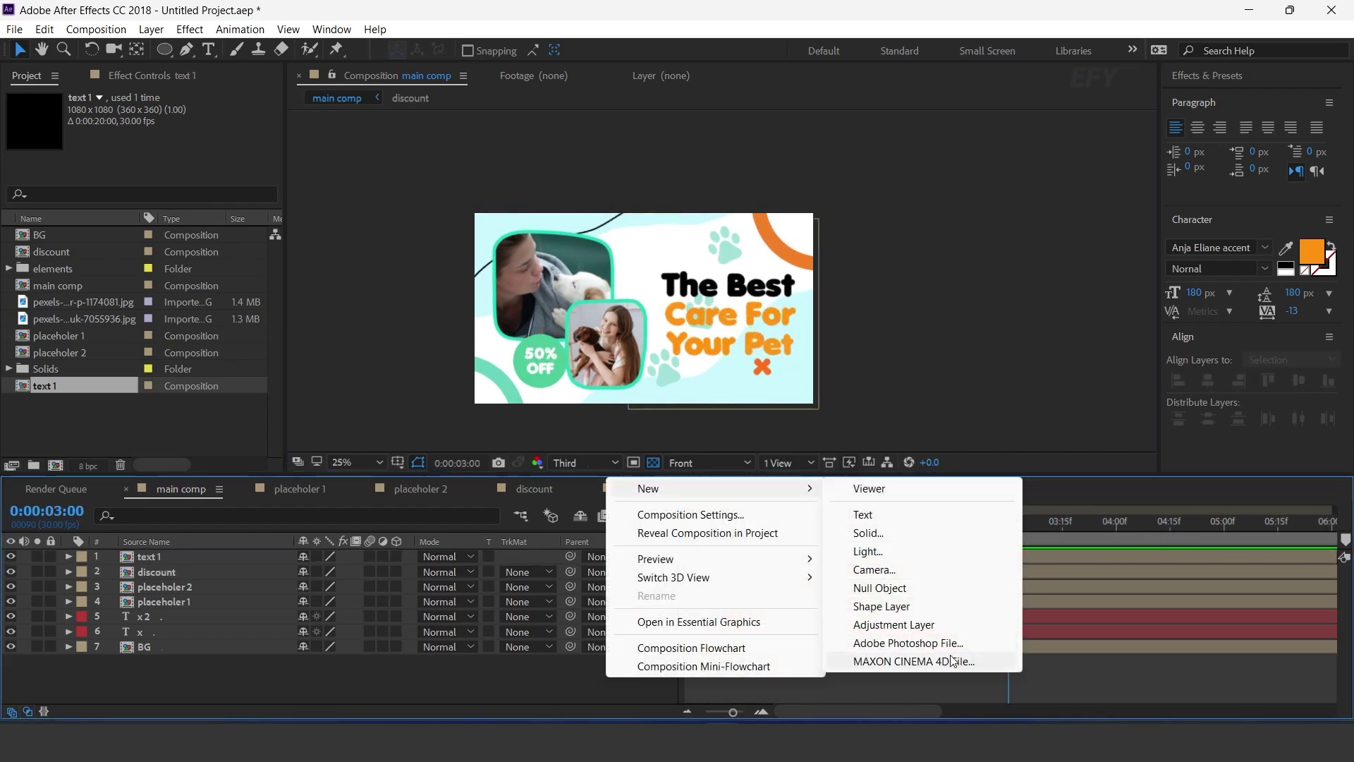
click(902, 626)
key(ctrl+space)
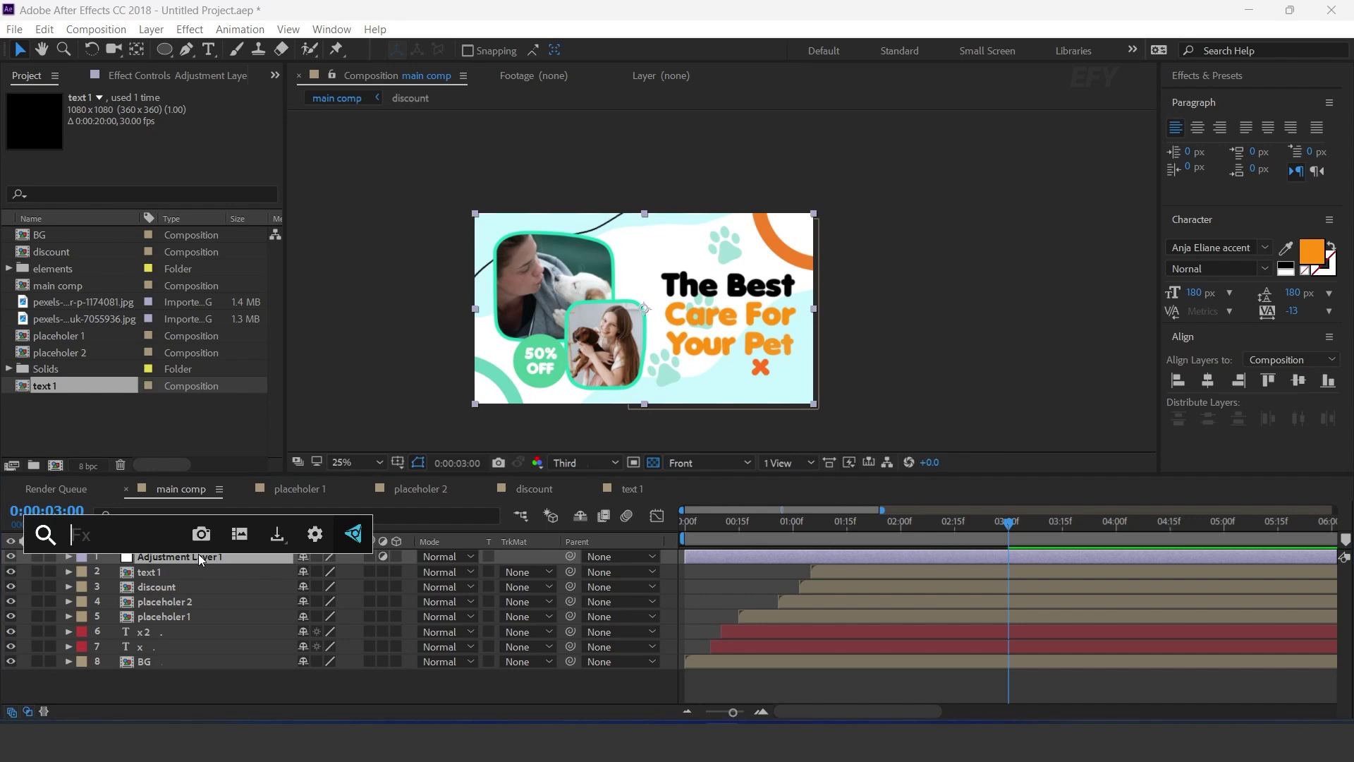
text(cu)
key(Return)
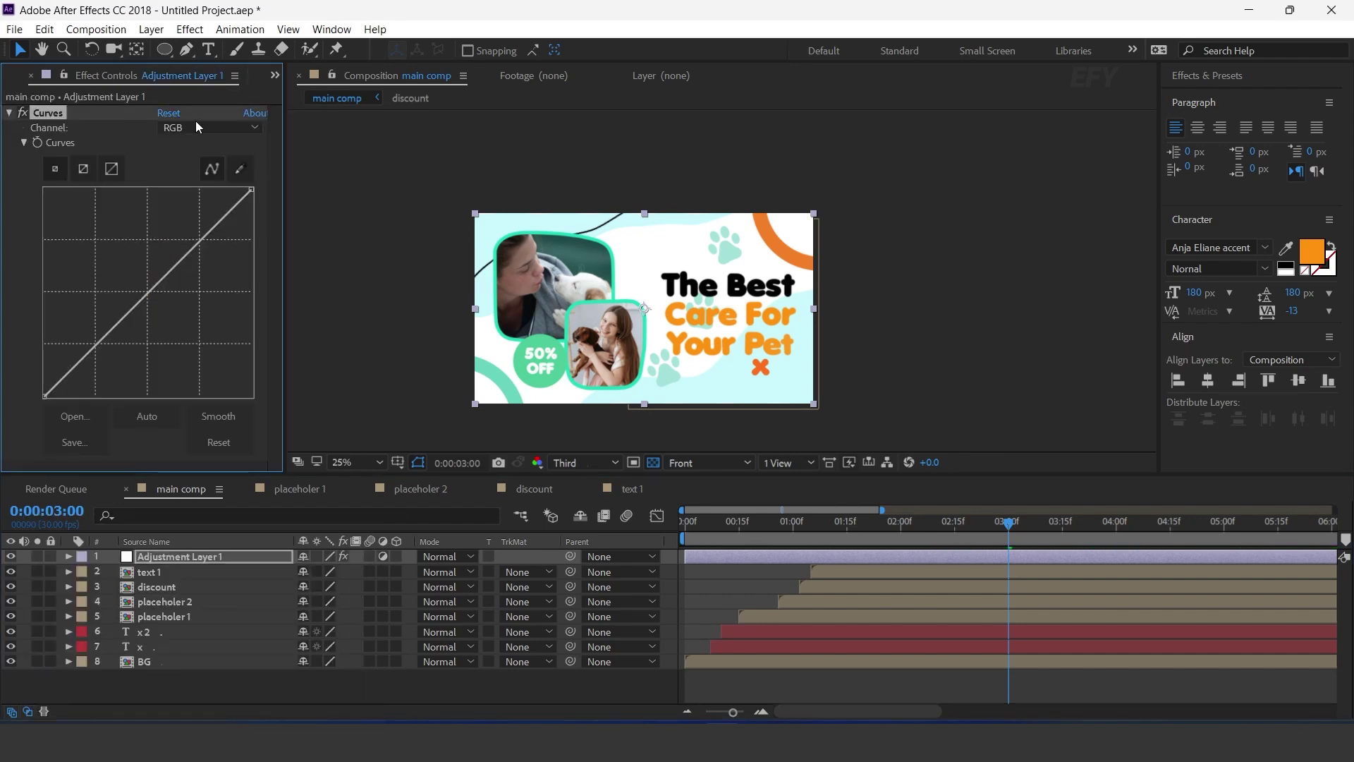
drag(129, 316, 148, 307)
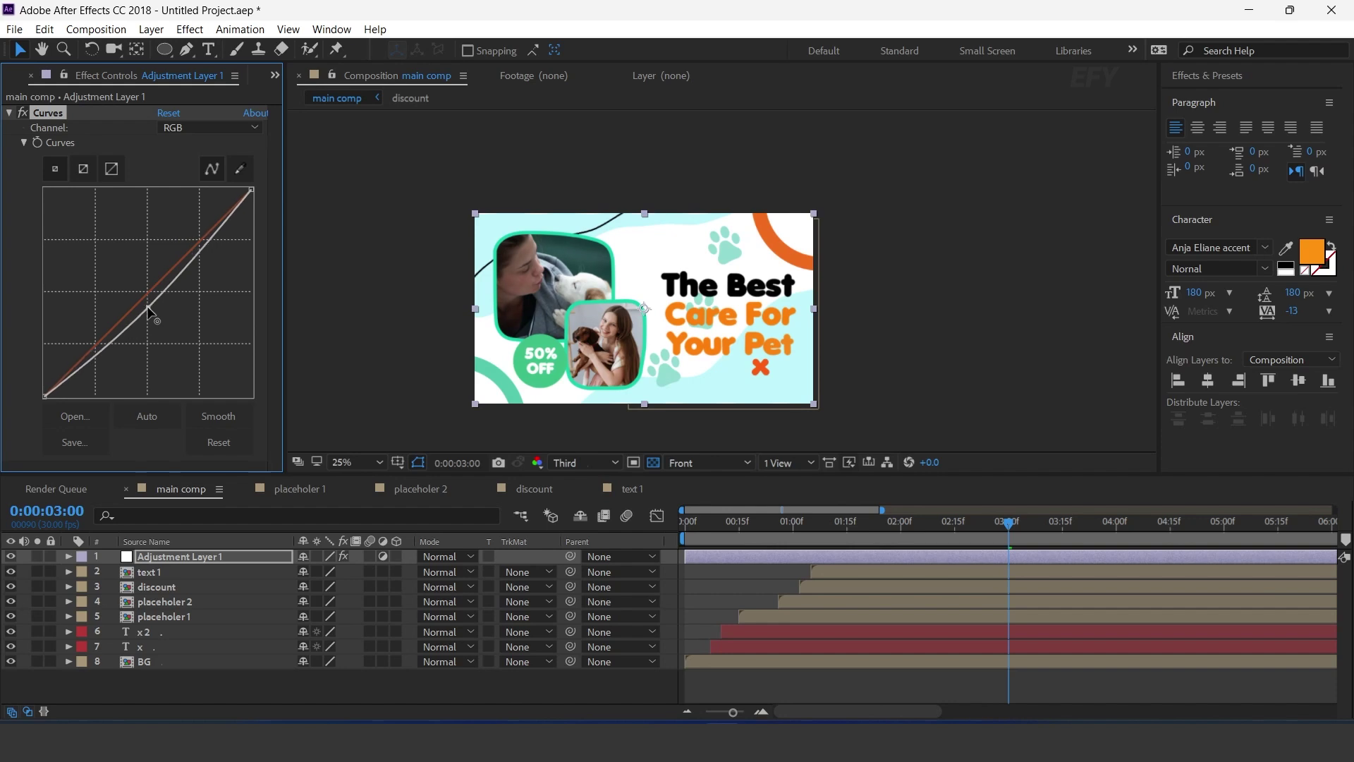
- Apply the Noise effect to Adjustment Layer 1 with Amount of Noise set to 10%
click(201, 556)
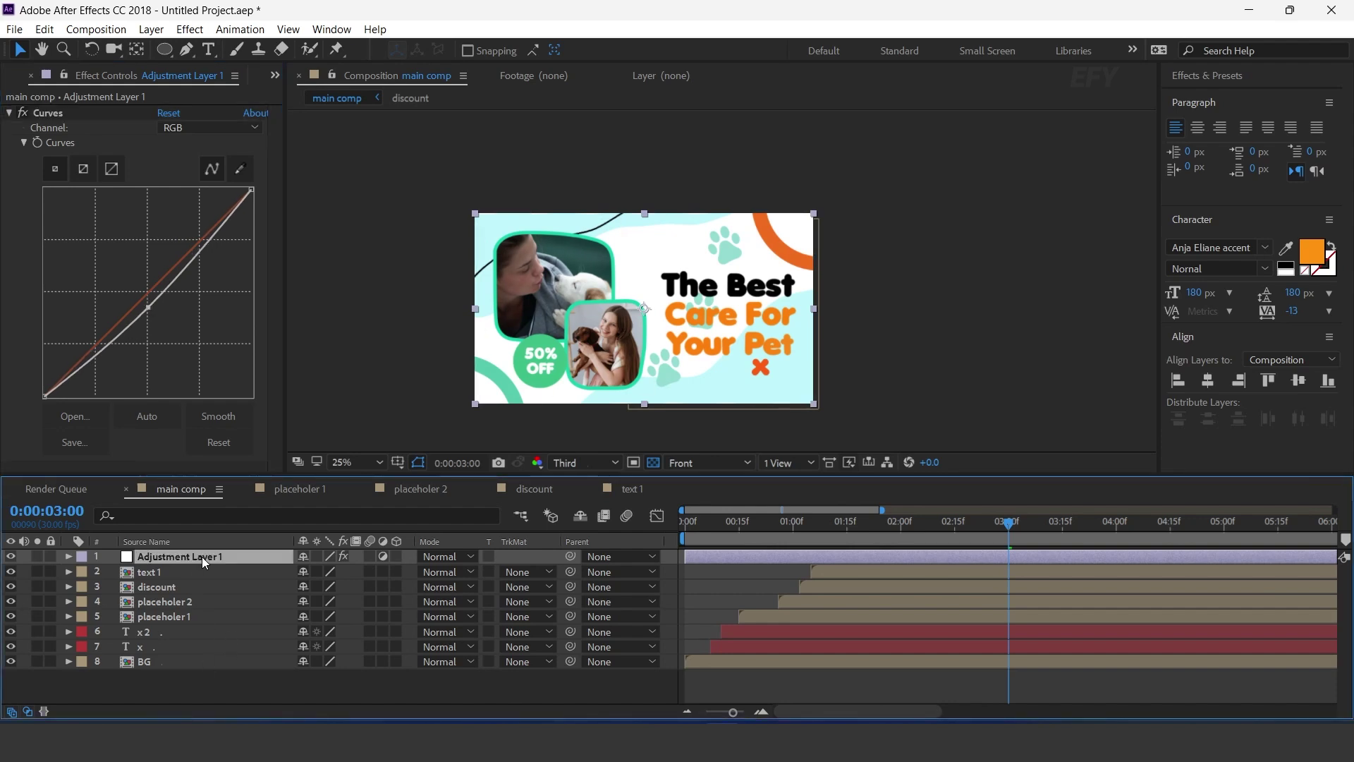
key(ctrl+space)
text(nois)
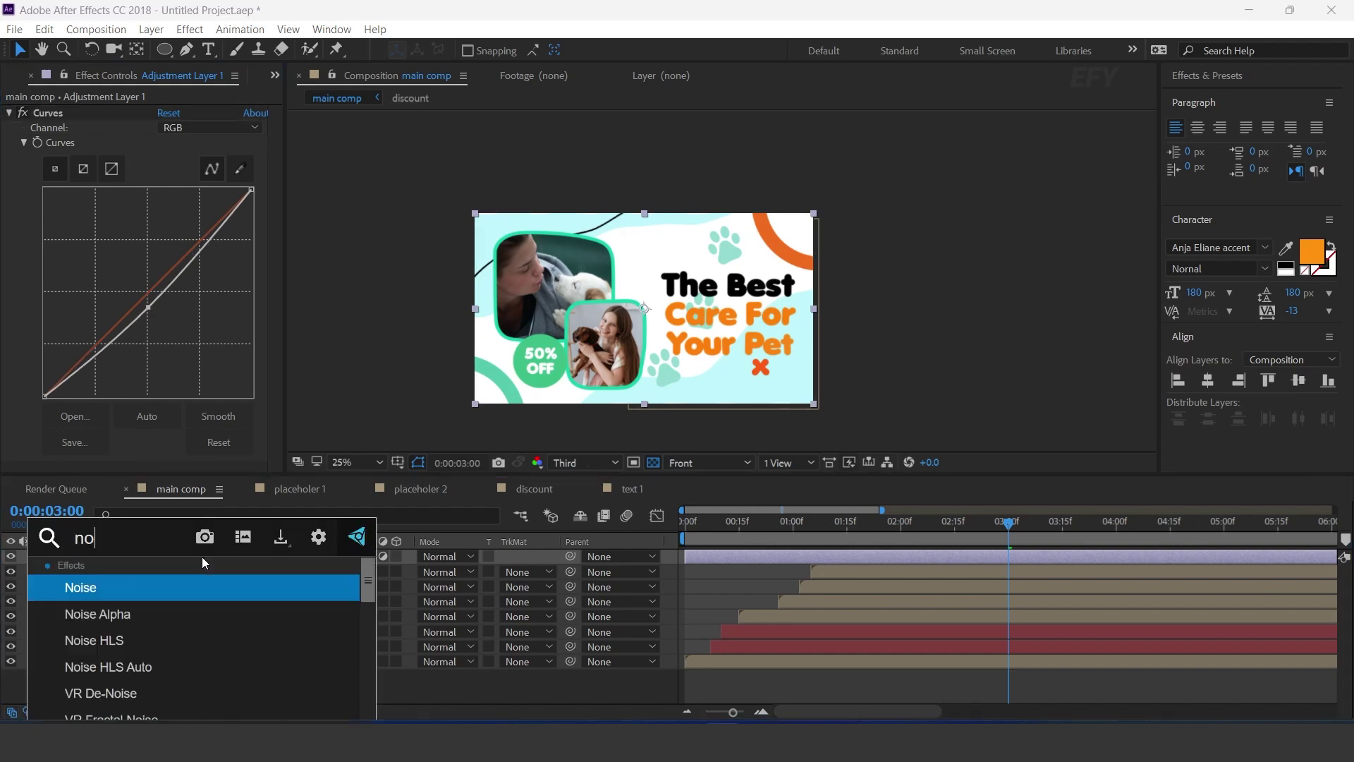
key(Return)
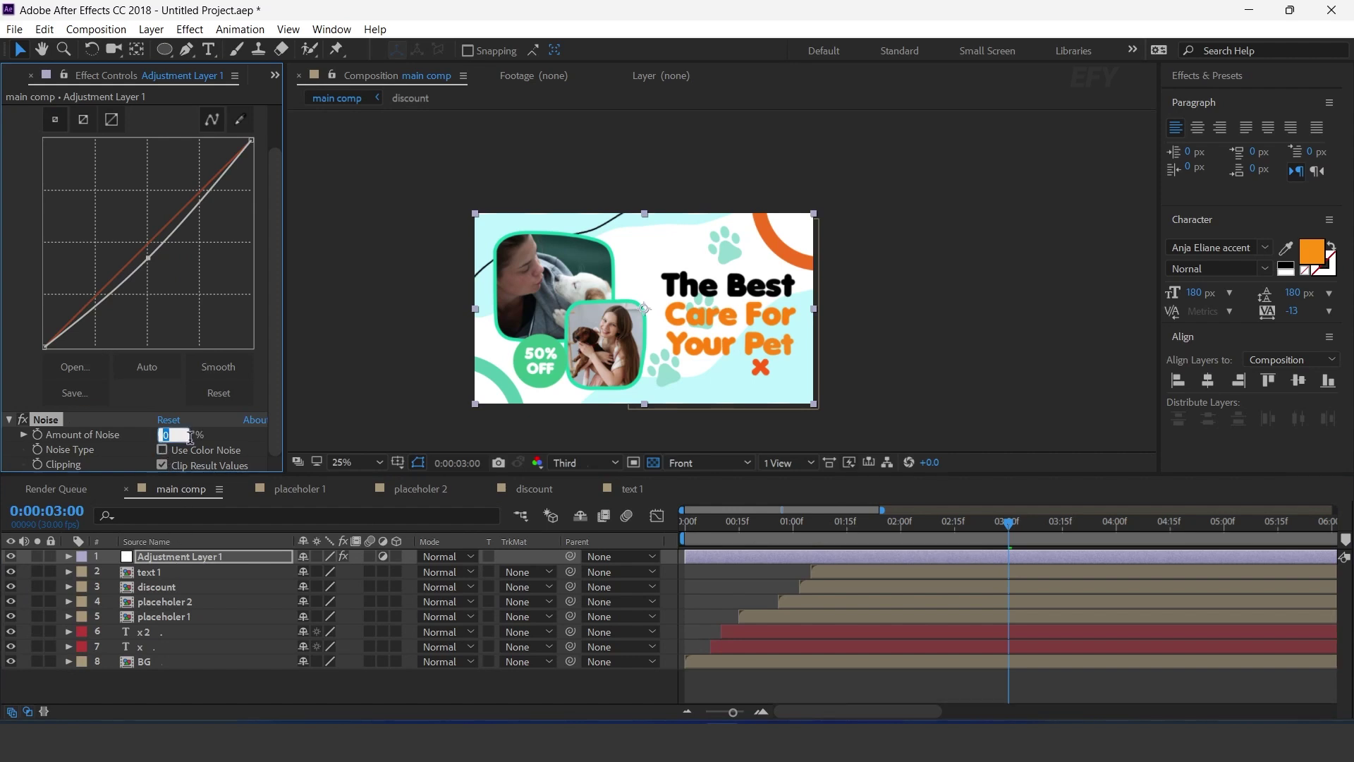
click(481, 693)
- End the main comp work area at 0:00:05:00 and preview the scene in a maximized viewer at Full resolution
click(685, 528)
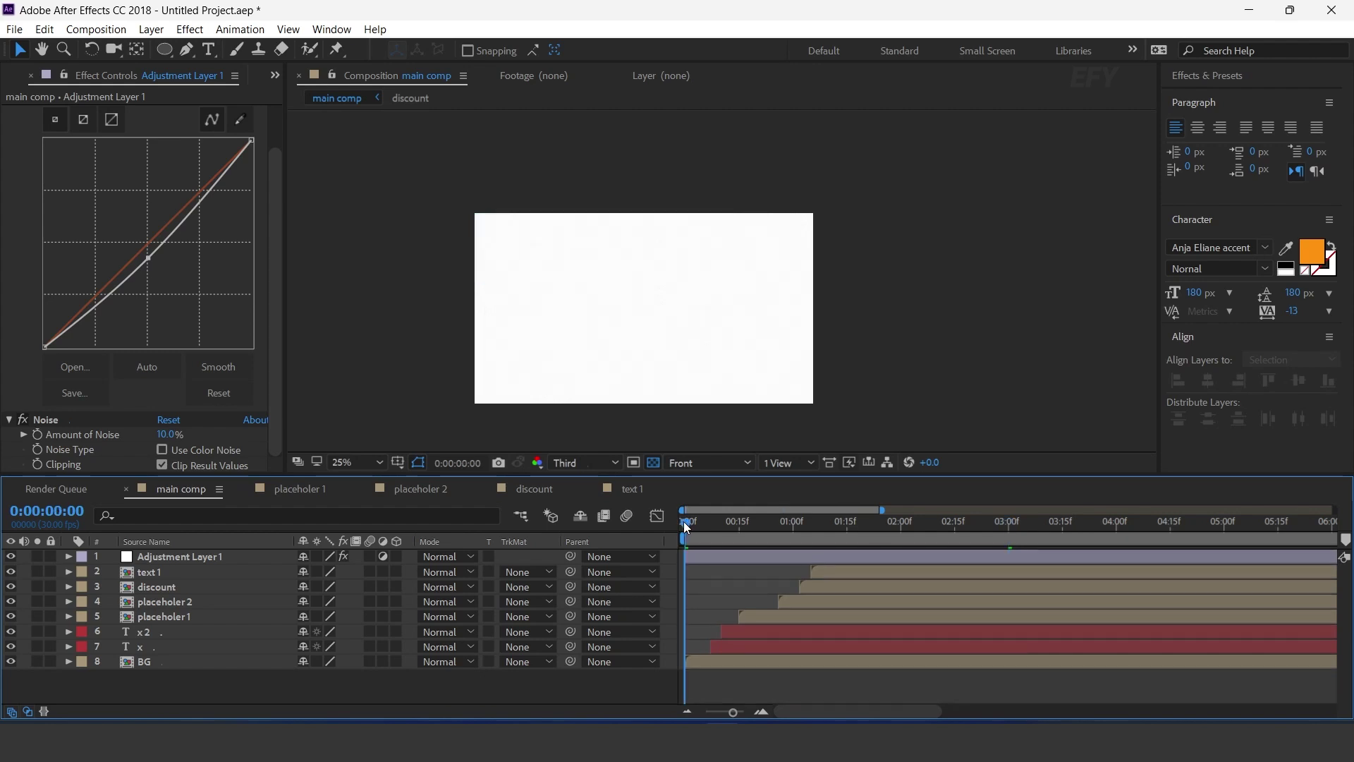
drag(753, 535, 1226, 540)
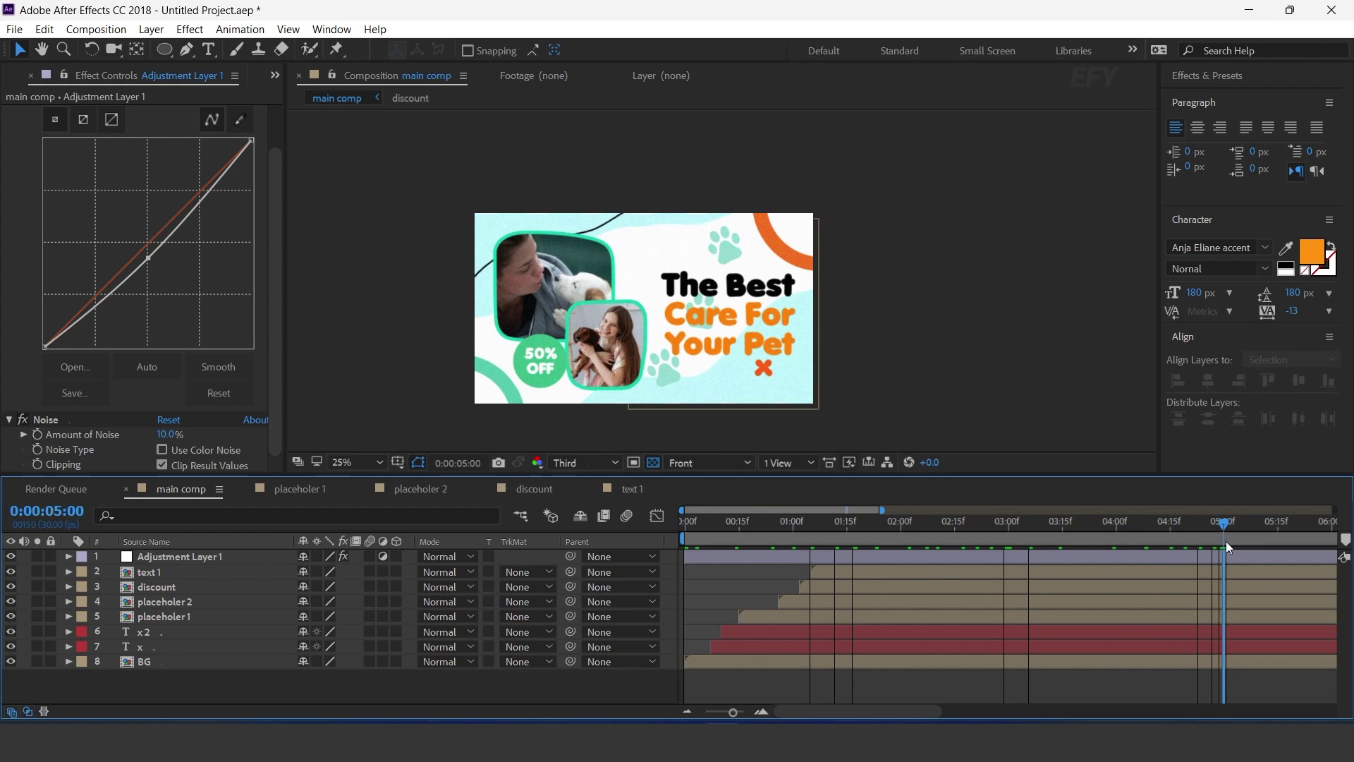
key(n)
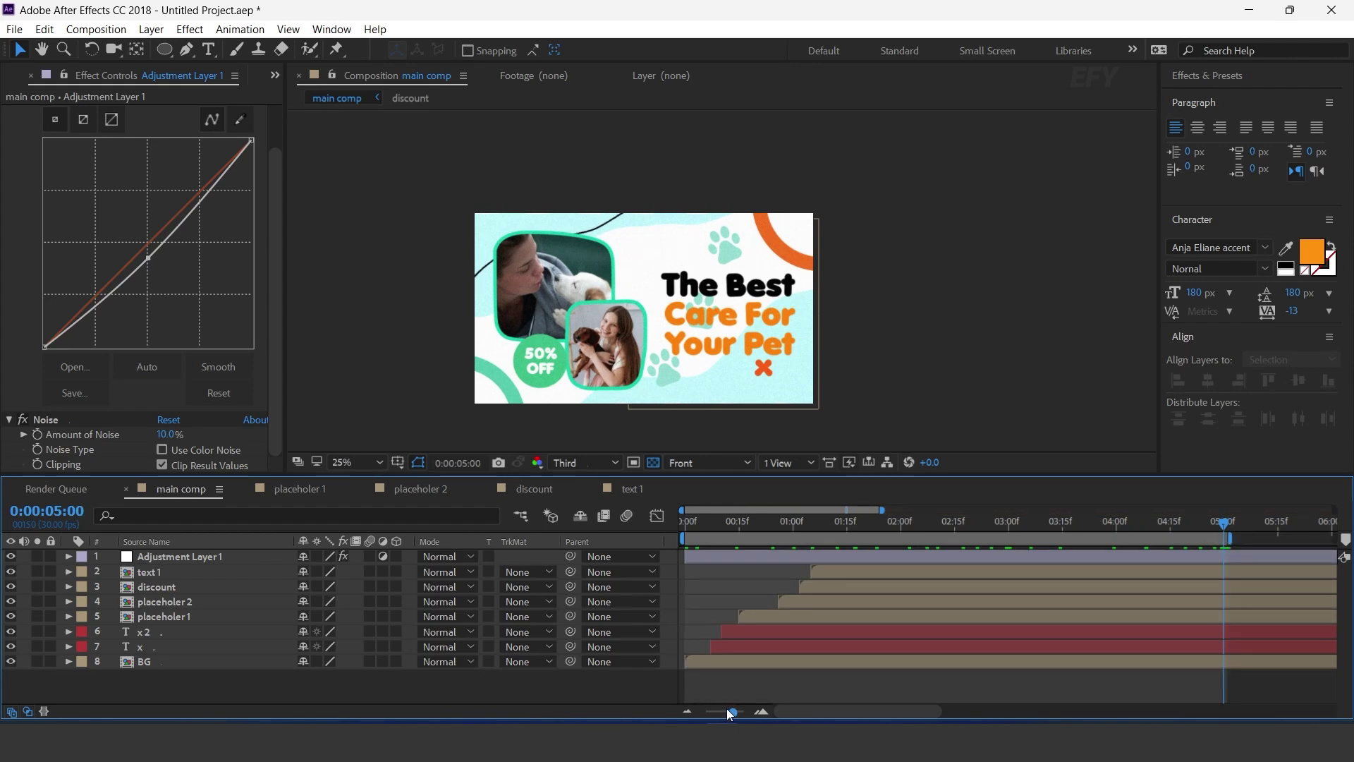
key(grave)
key(space)
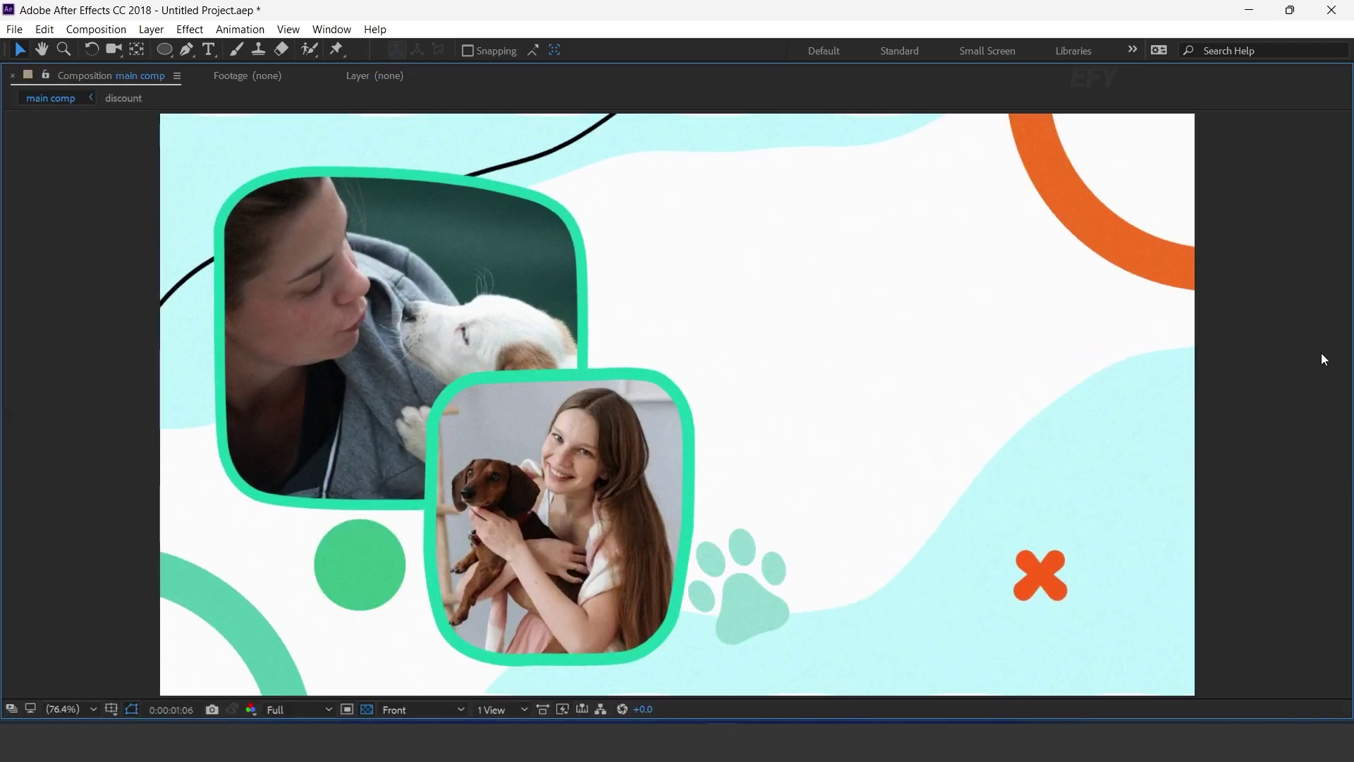